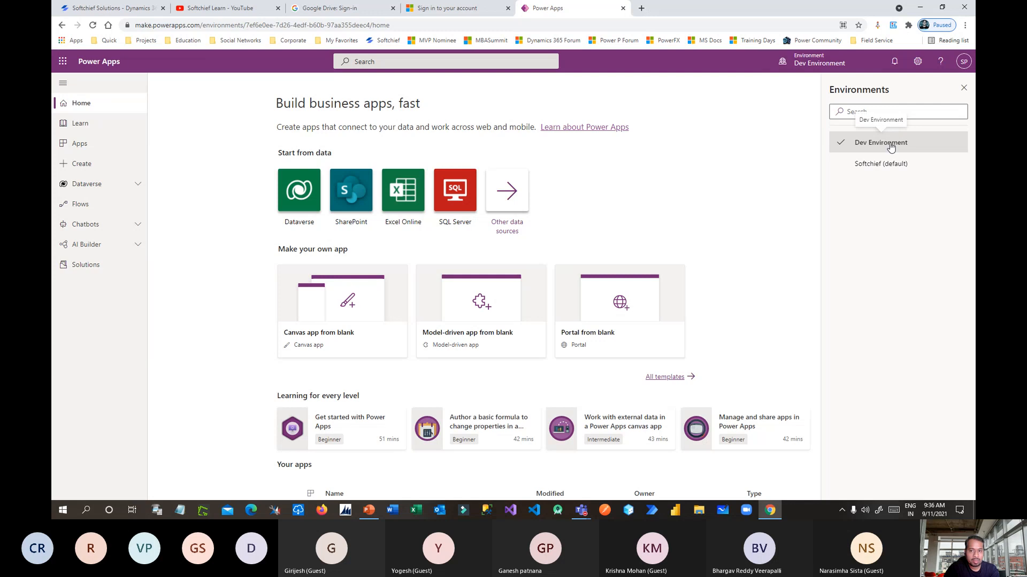
# Close the Environments panel and go to the Dev Environment's Solutions list.
pyautogui.click(964, 87)
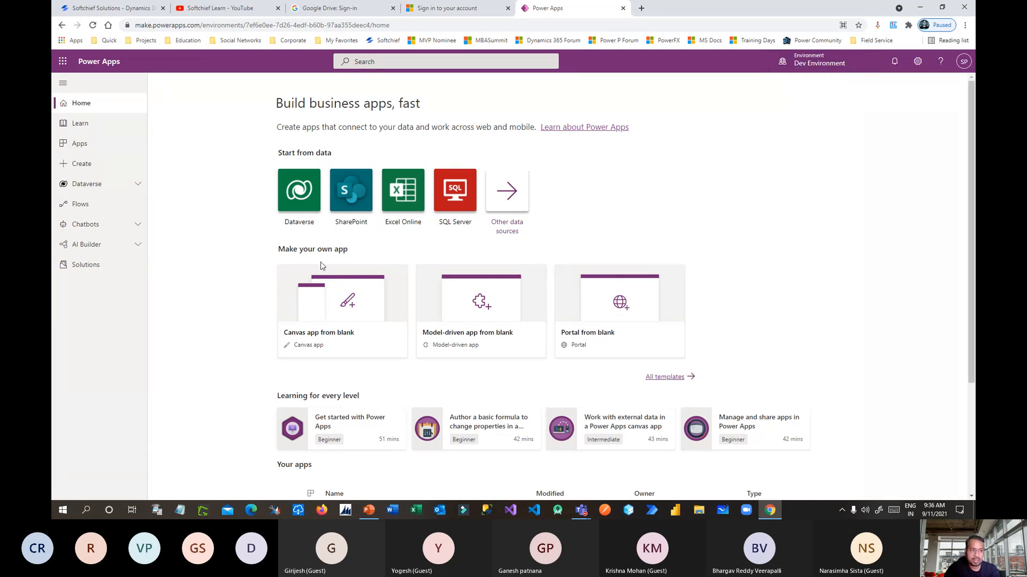
pyautogui.click(80, 265)
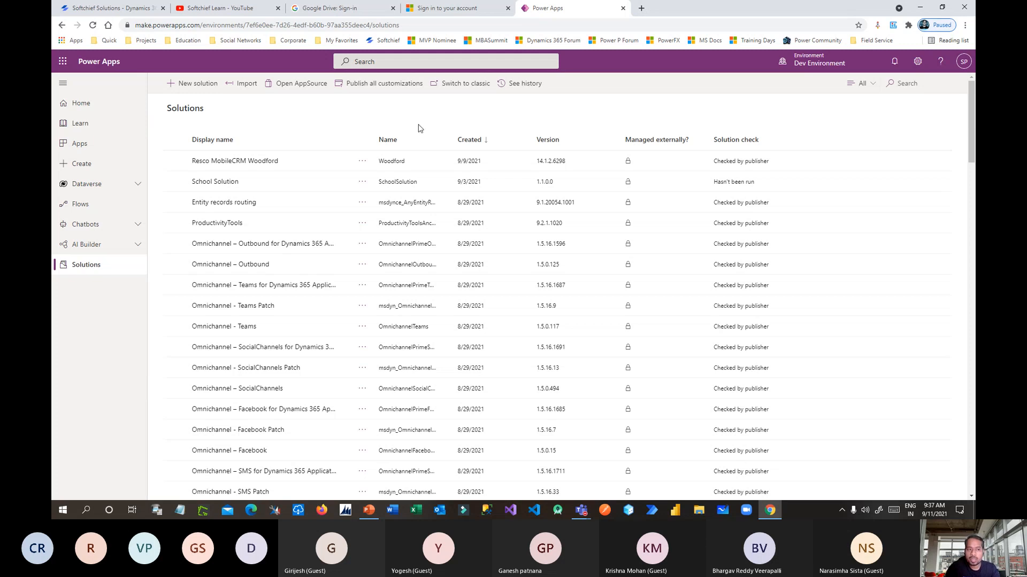
# Start a new solution named Job Hunting Solution with Softchief Publisher as publisher.
pyautogui.click(206, 93)
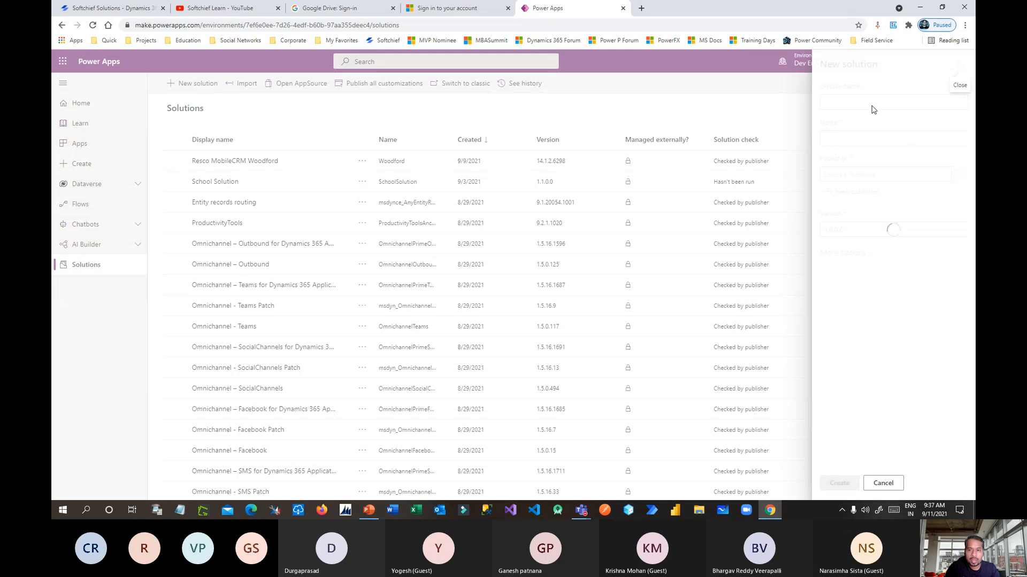
pyautogui.write('J')
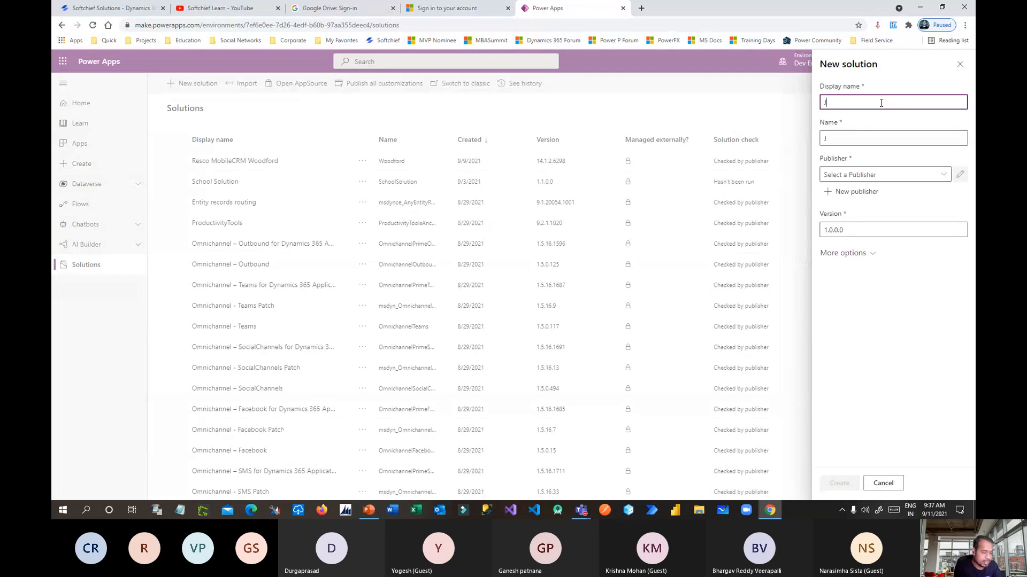
pyautogui.write('ob Huntin')
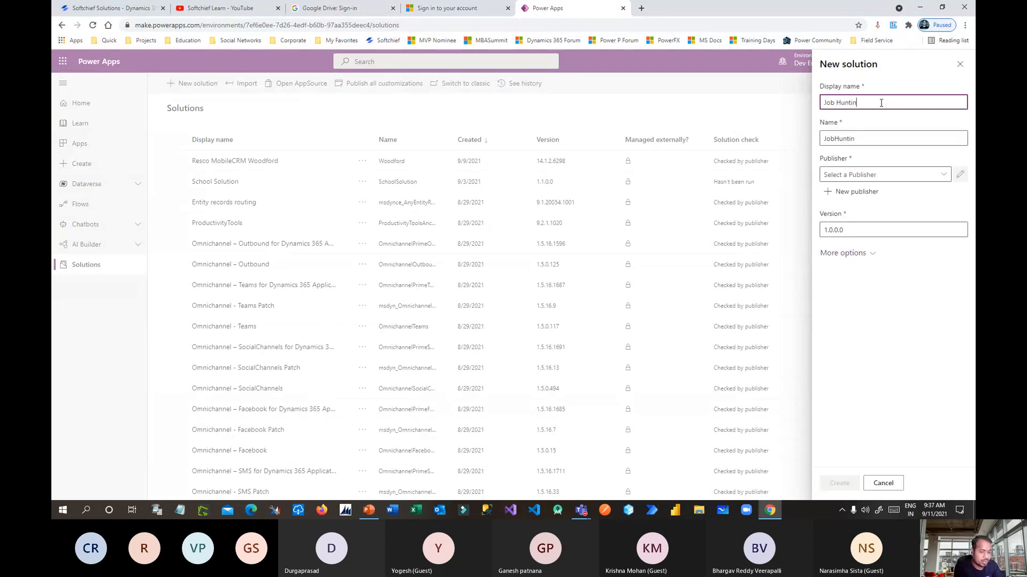
pyautogui.write('g A')
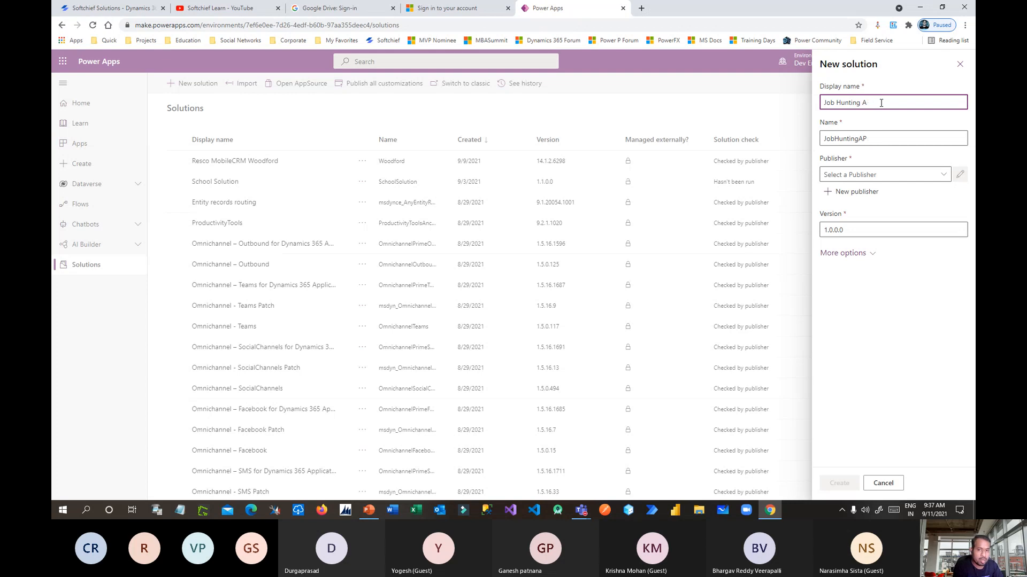
pyautogui.write('Pplution')
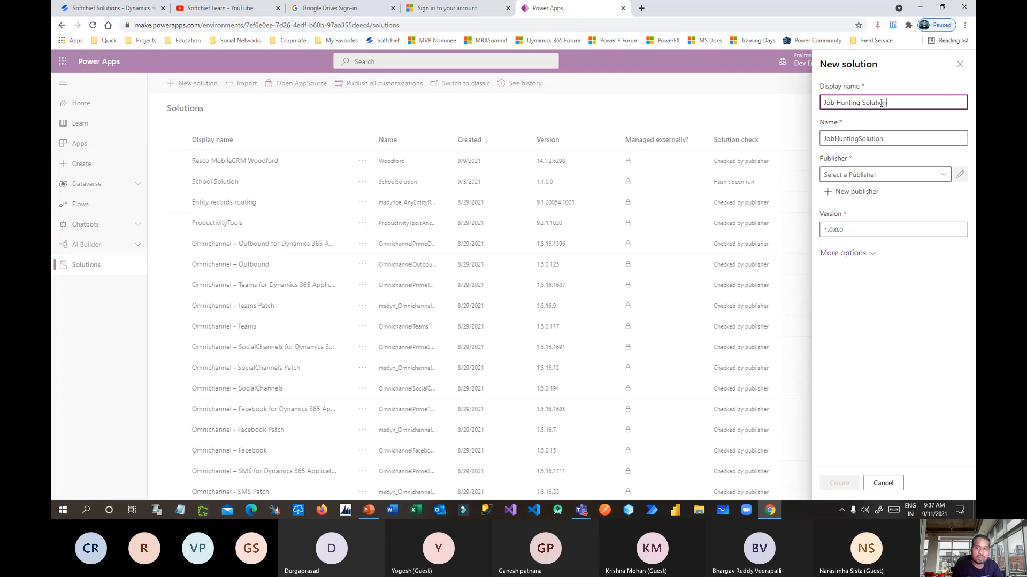
pyautogui.click(941, 175)
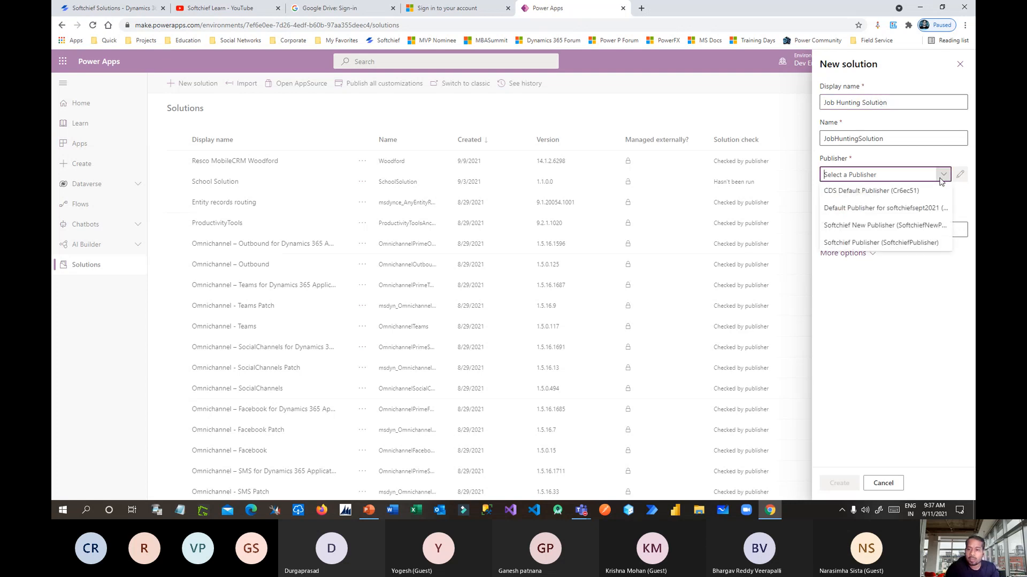
pyautogui.click(870, 246)
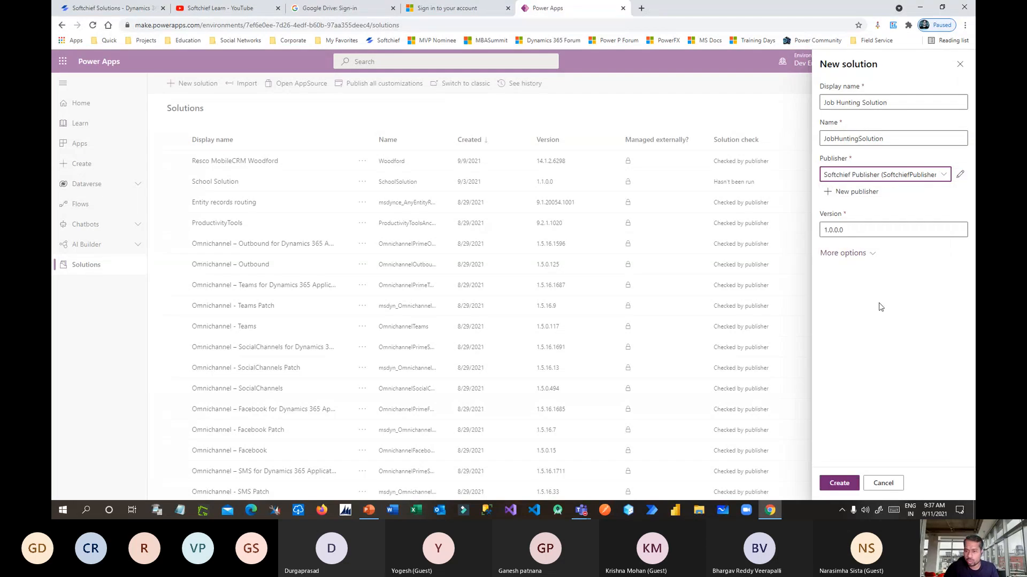
pyautogui.press('Tab')
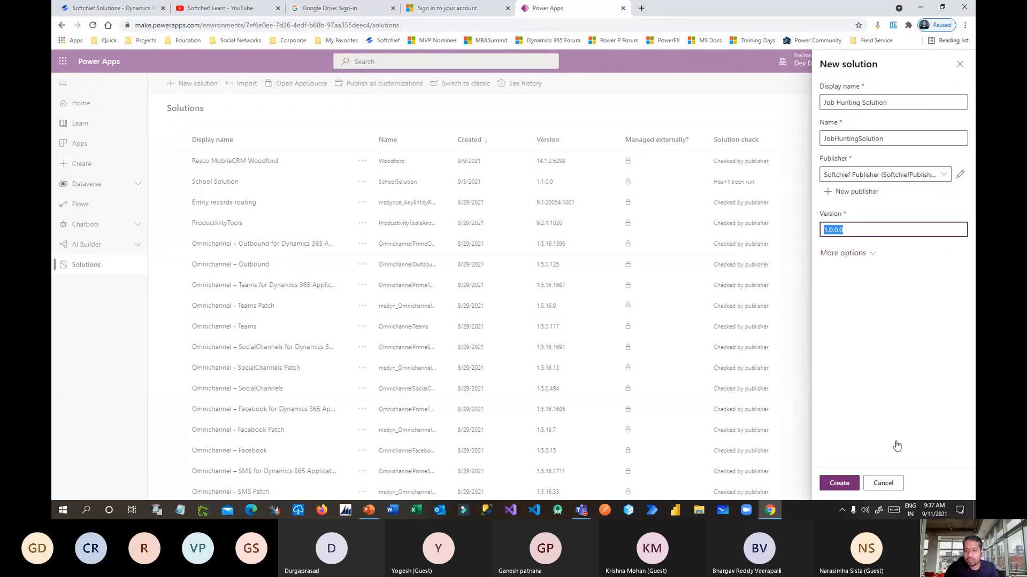
pyautogui.moveTo(652, 409); pyautogui.dragTo(530, 408)
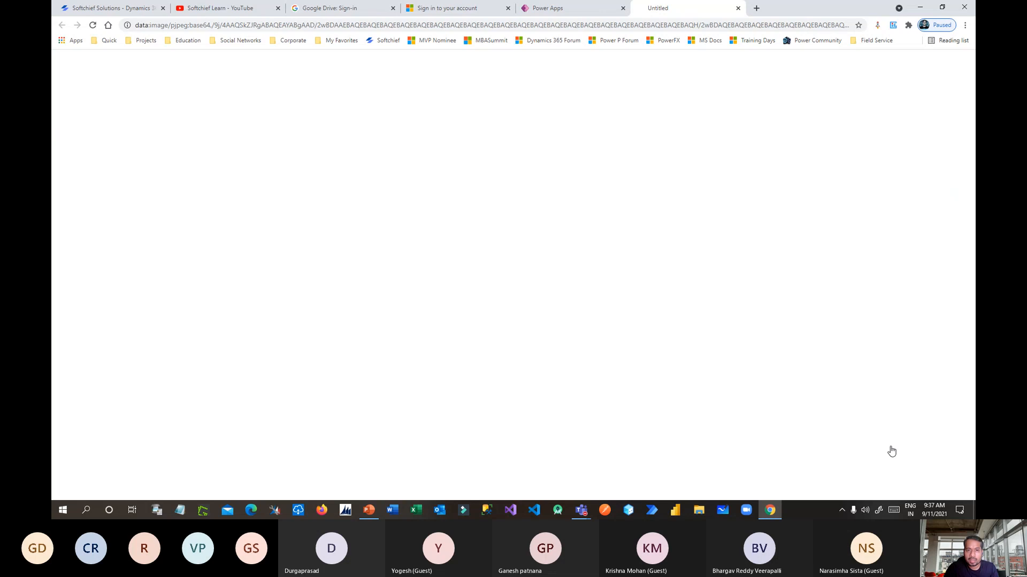
pyautogui.moveTo(891, 451); pyautogui.dragTo(77, 421)
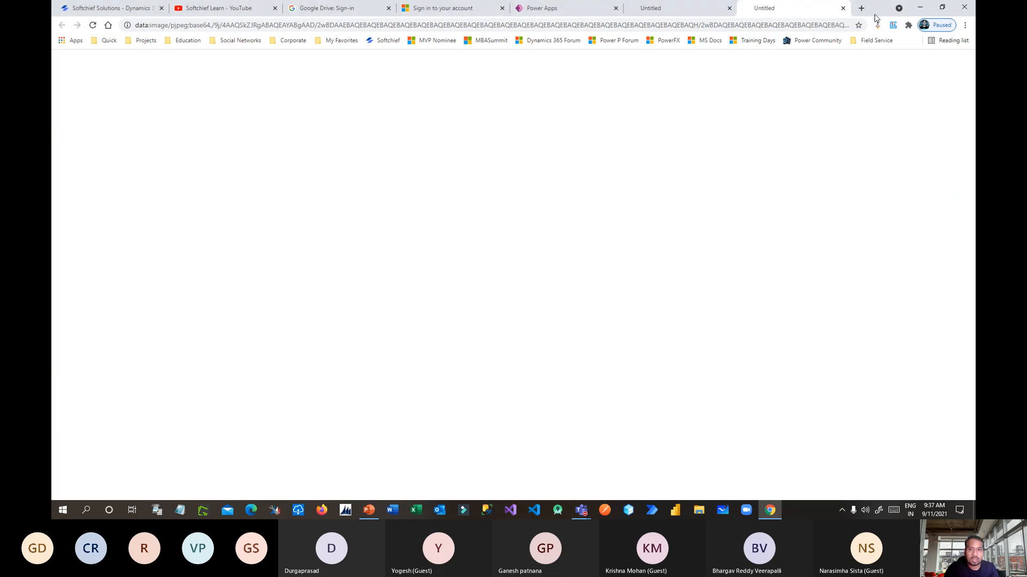
# Close the stray blank tabs, keep version 1.0.0.0, and create the solution.
pyautogui.click(843, 8)
pyautogui.click(740, 8)
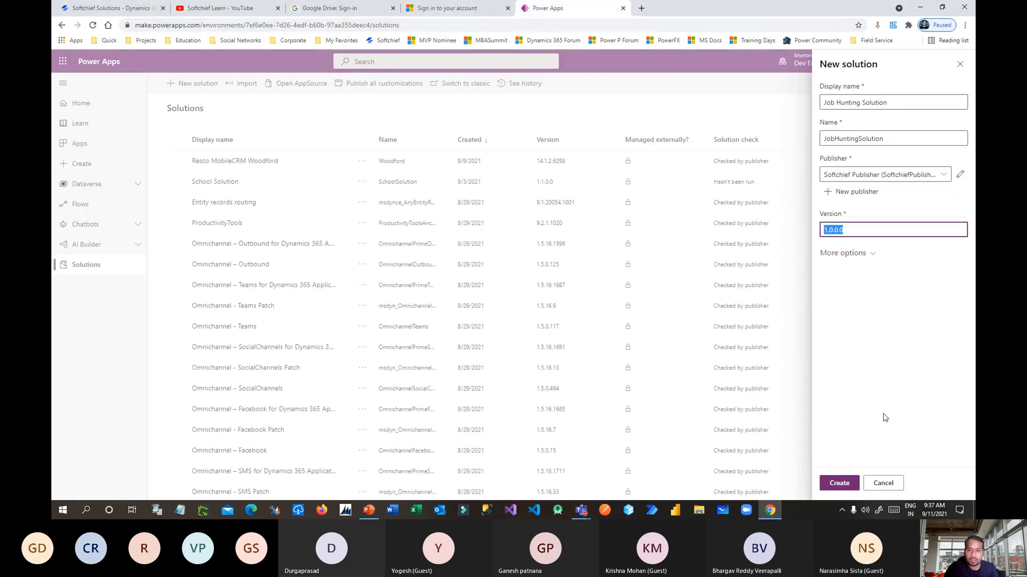
pyautogui.moveTo(891, 450); pyautogui.dragTo(641, 458)
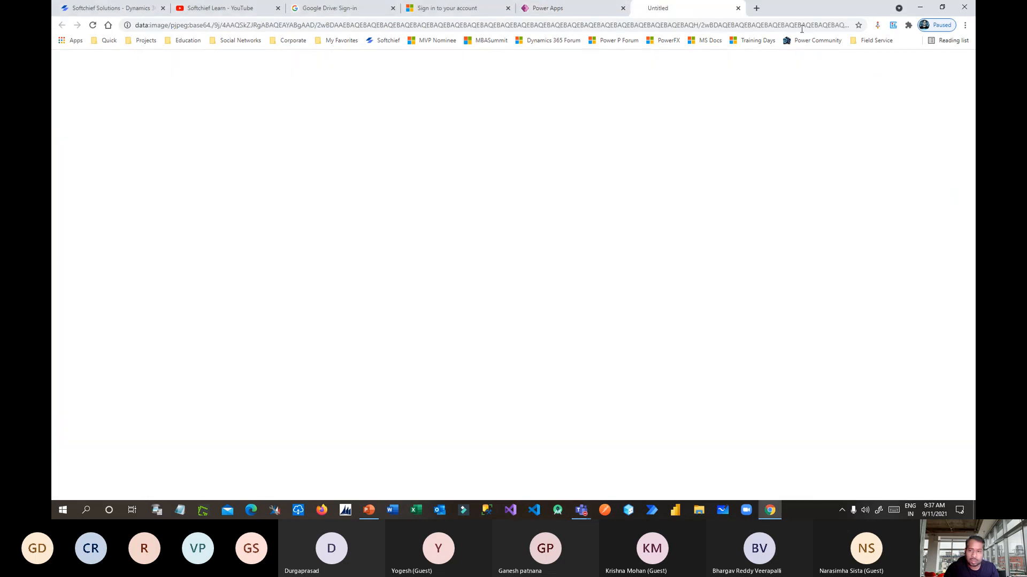
pyautogui.click(737, 8)
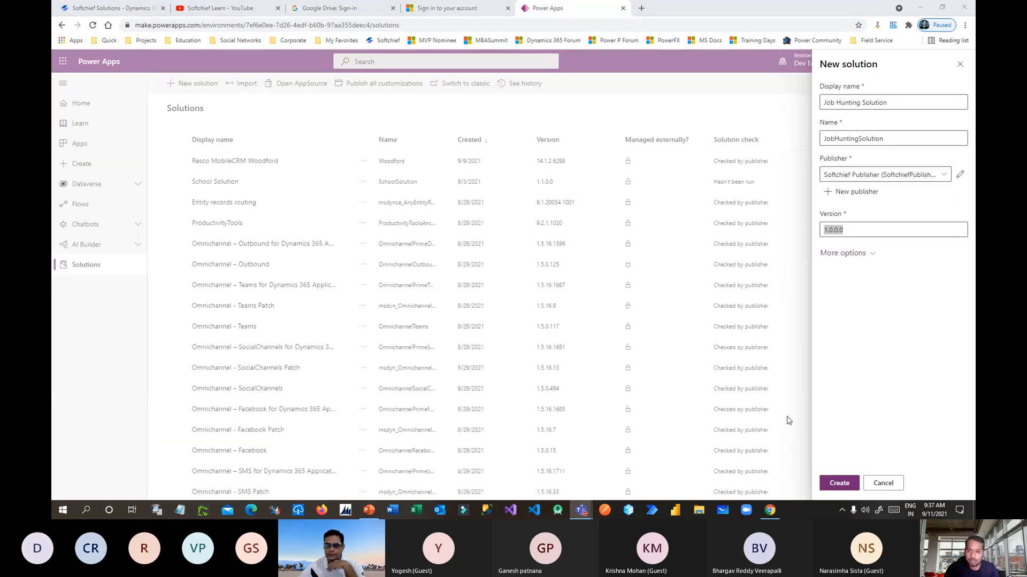
pyautogui.click(862, 246)
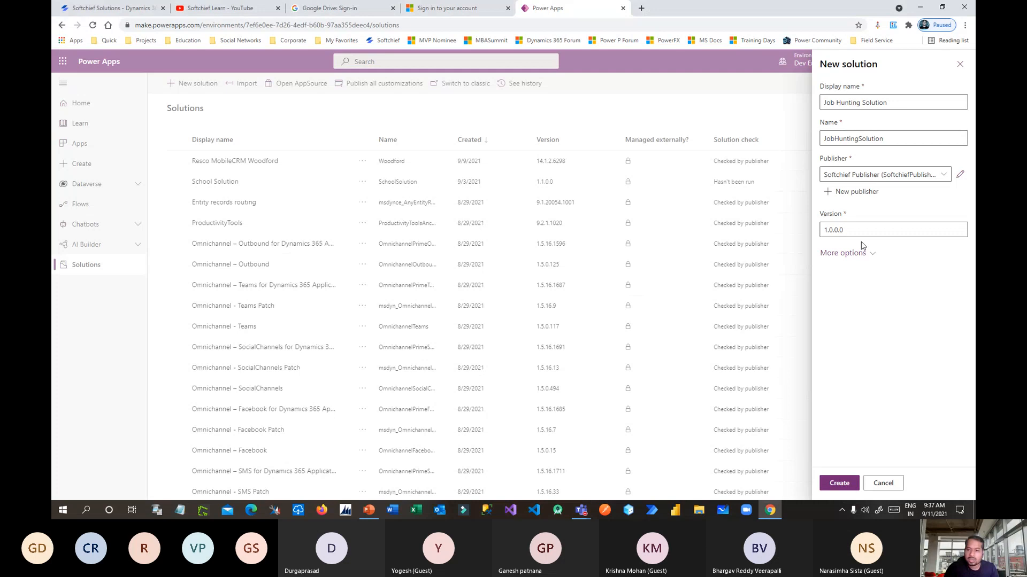
pyautogui.doubleClick(843, 230)
pyautogui.click(843, 230)
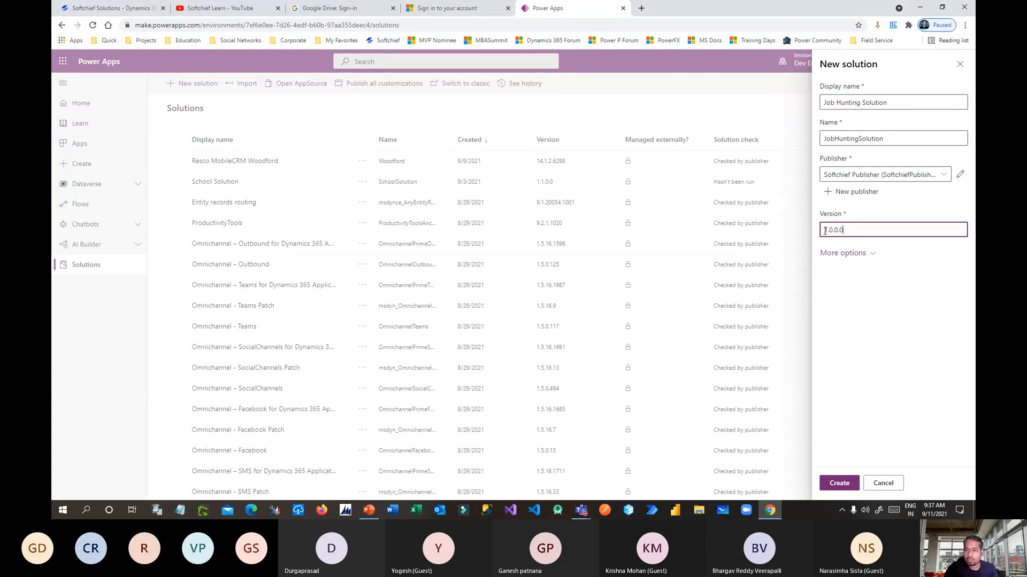
pyautogui.moveTo(824, 230); pyautogui.dragTo(847, 230)
pyautogui.click(851, 231)
pyautogui.click(850, 483)
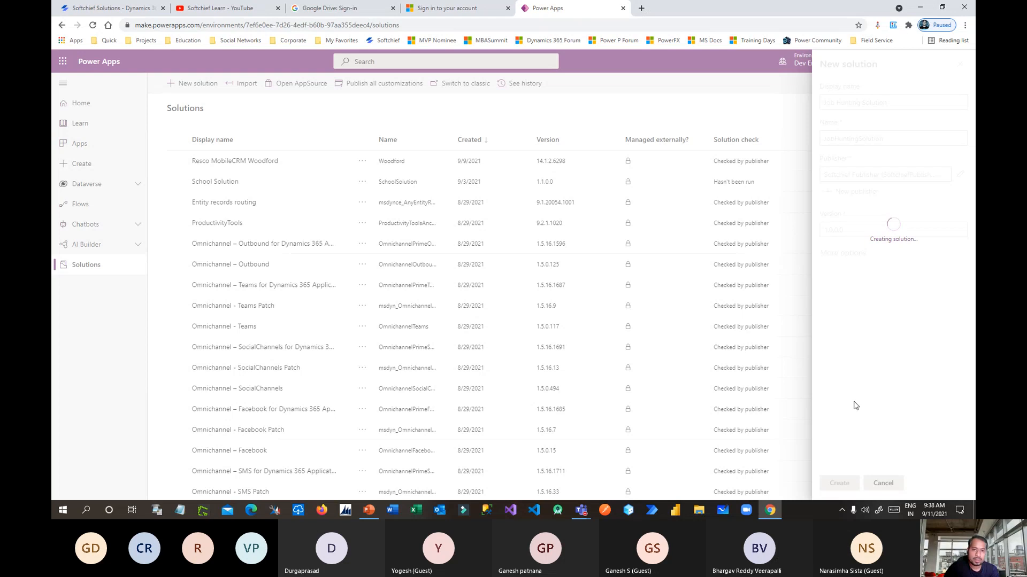
# Minimize the Teams meeting window to see Job Hunting Solution atop the solutions list.
pyautogui.click(128, 448)
pyautogui.click(566, 139)
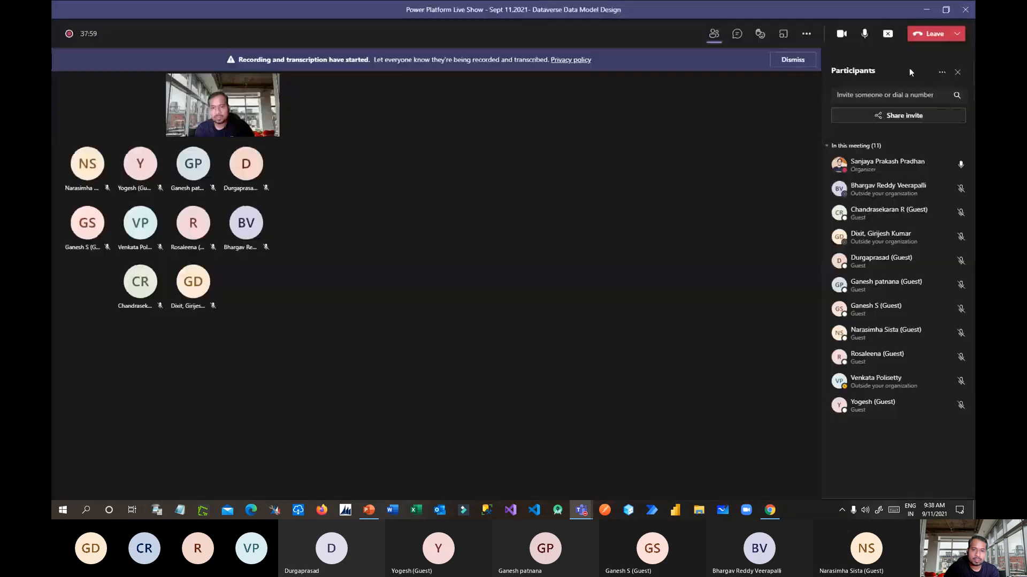
pyautogui.click(926, 9)
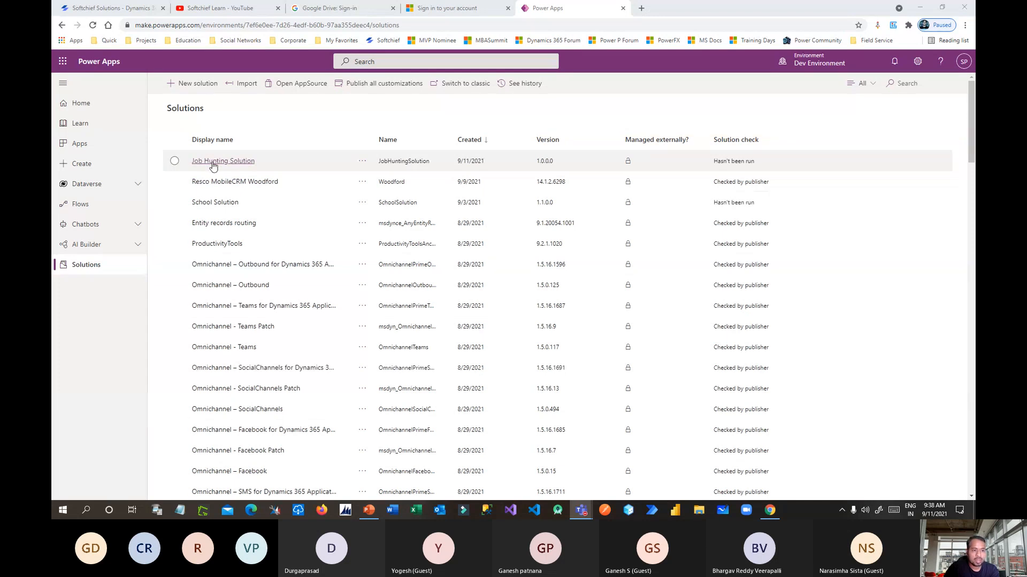
# Open Job Hunting Solution and note that it has no components yet.
pyautogui.click(240, 162)
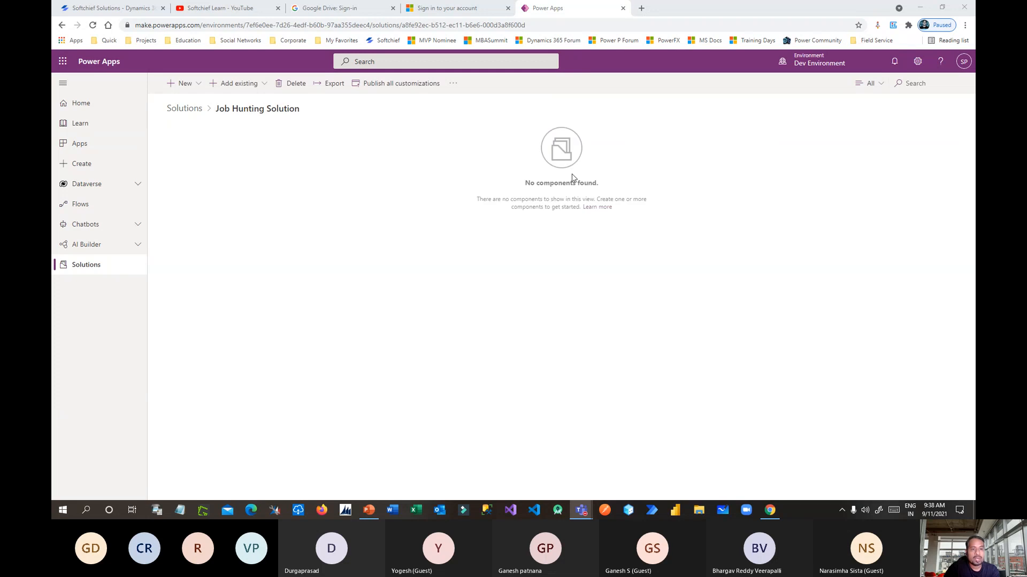
pyautogui.moveTo(523, 184); pyautogui.dragTo(615, 266)
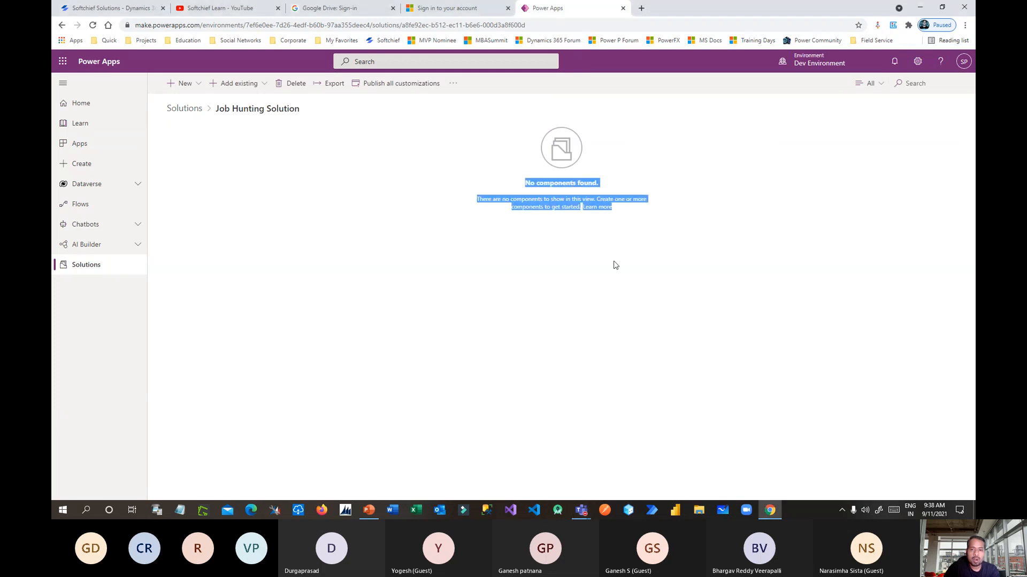
pyautogui.click(375, 267)
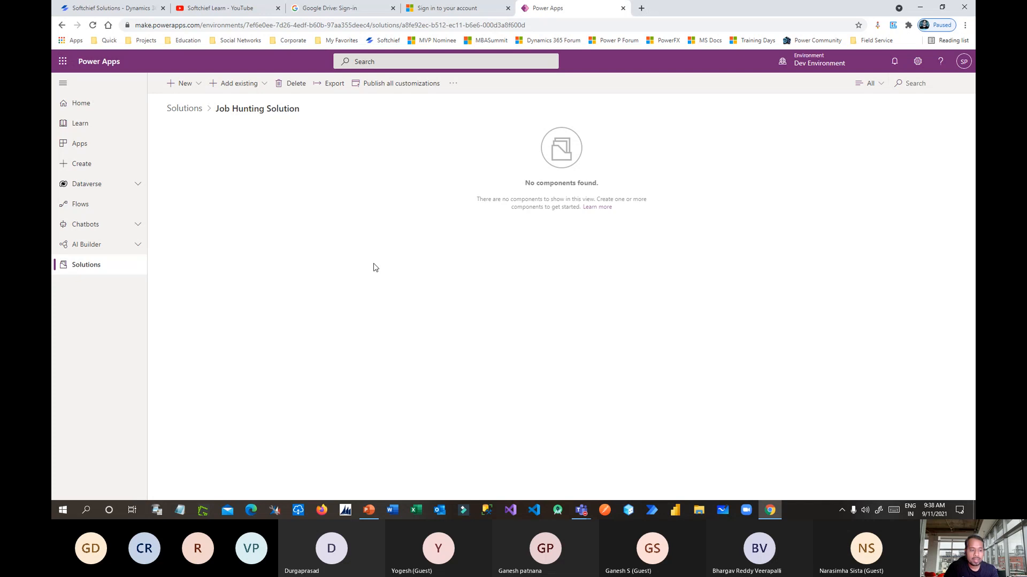
pyautogui.hotkey('alt', 'Tab')
pyautogui.hotkey('alt', 'Tab')
pyautogui.hotkey('alt', 'Tab')
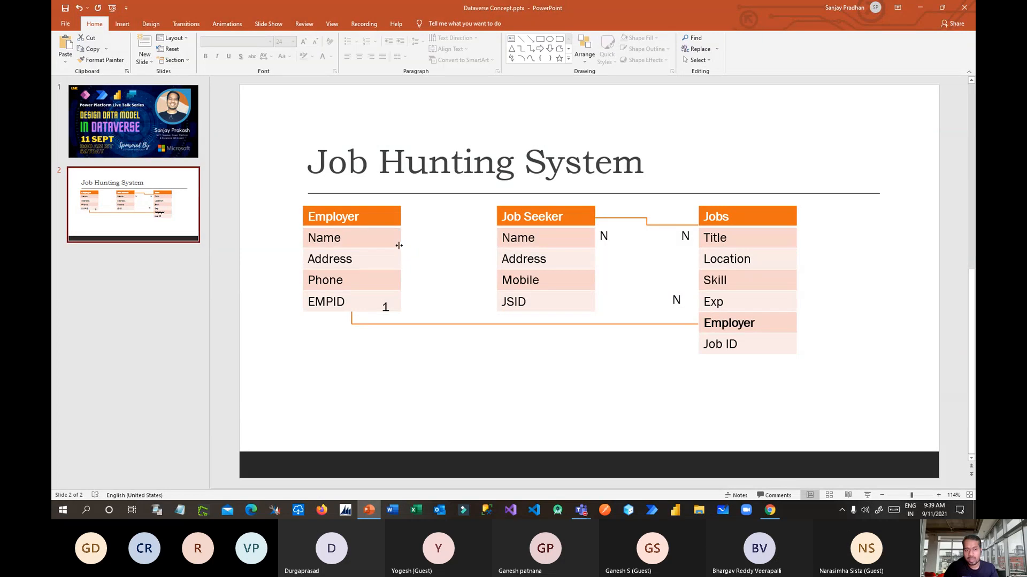
pyautogui.hotkey('alt', 'Tab')
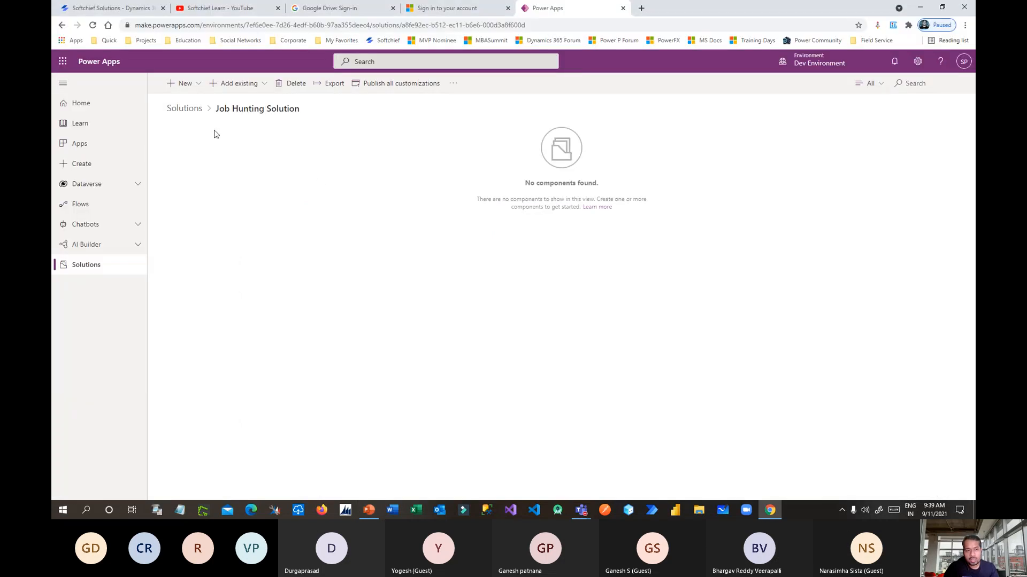
# Review the New and Add existing menus, then choose New > Table.
pyautogui.click(184, 84)
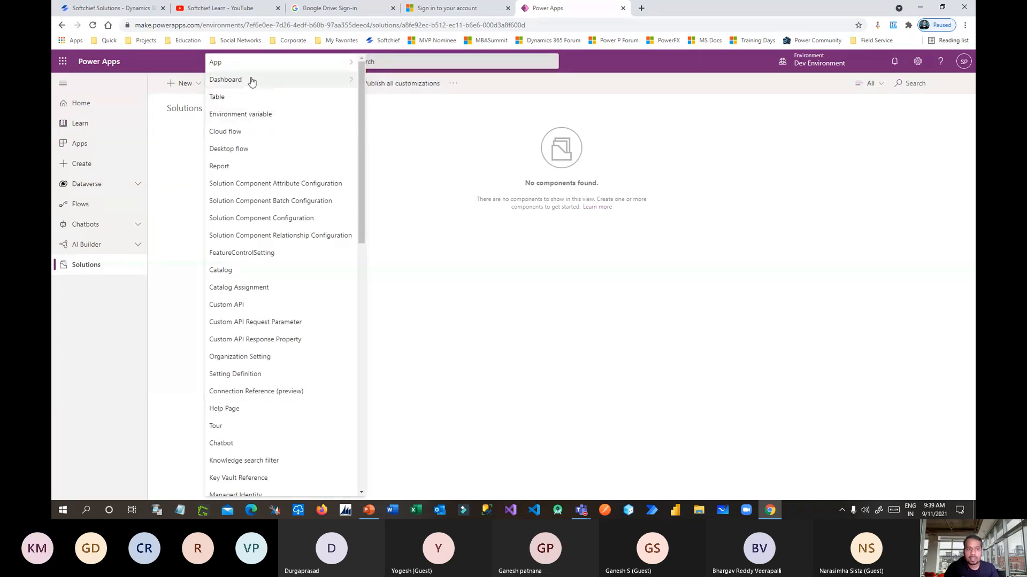
pyautogui.click(184, 151)
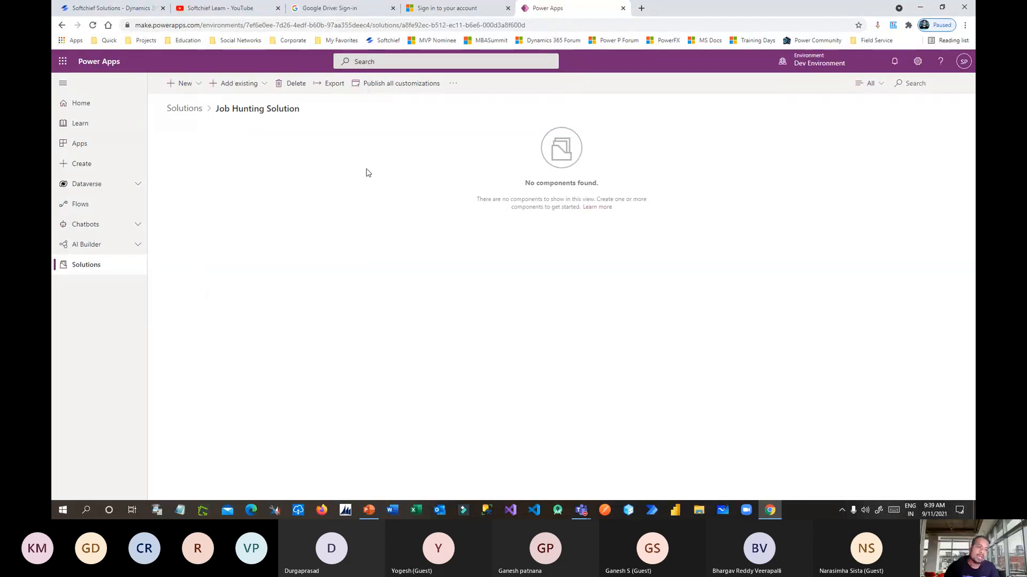
pyautogui.click(257, 90)
pyautogui.click(225, 155)
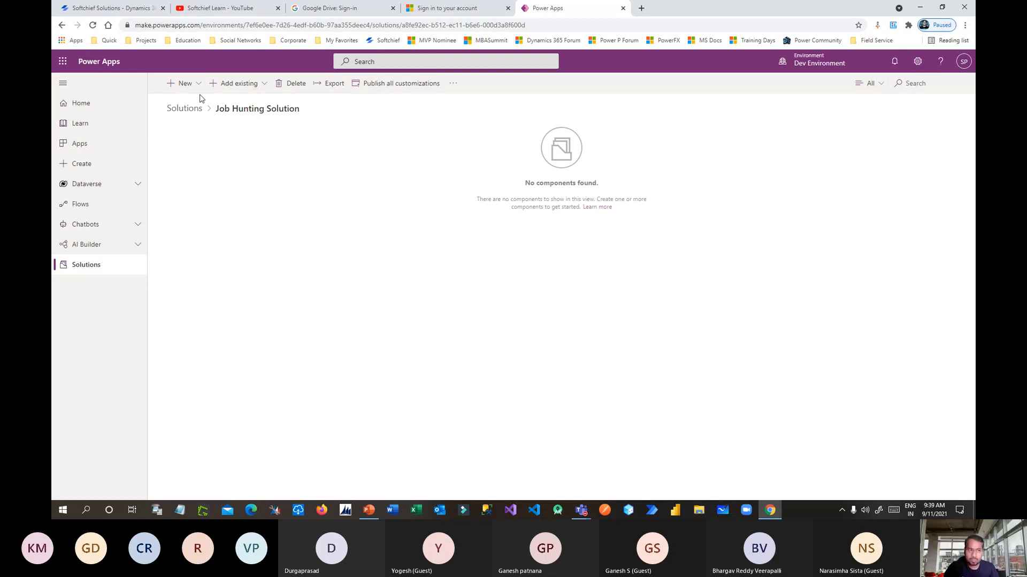
pyautogui.hotkey('alt', 'Tab')
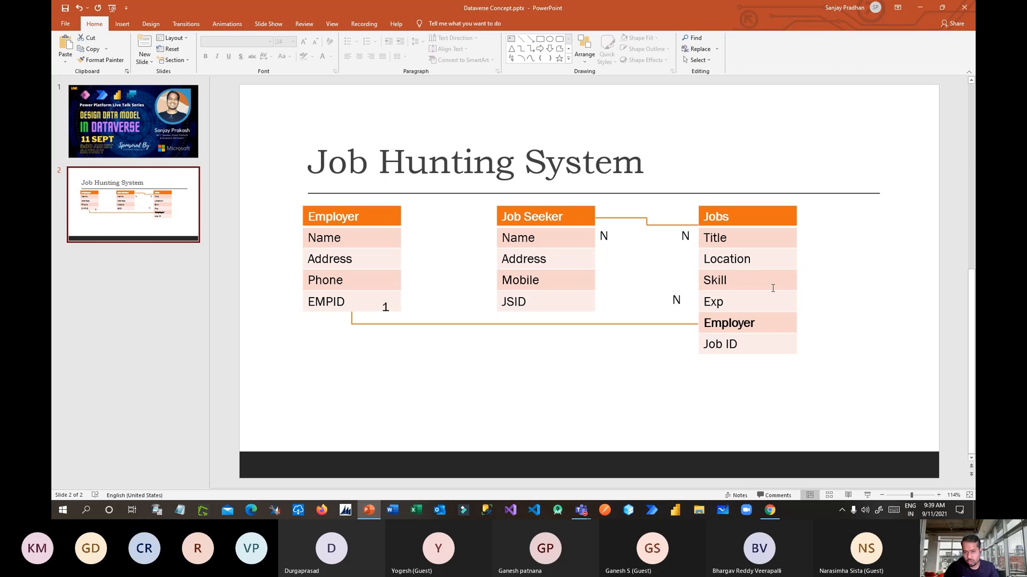
pyautogui.hotkey('alt', 'Tab')
pyautogui.click(200, 83)
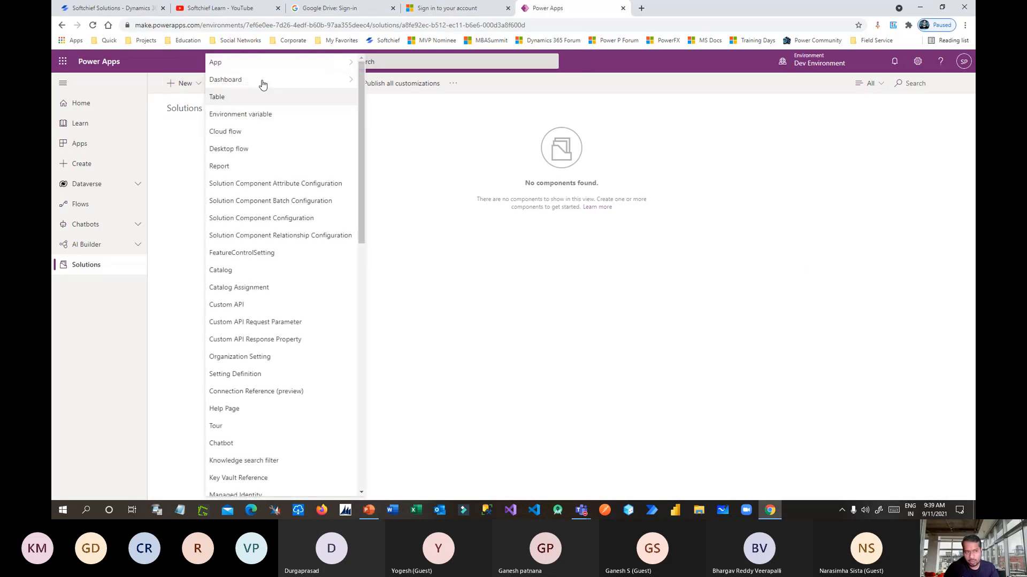
pyautogui.click(250, 103)
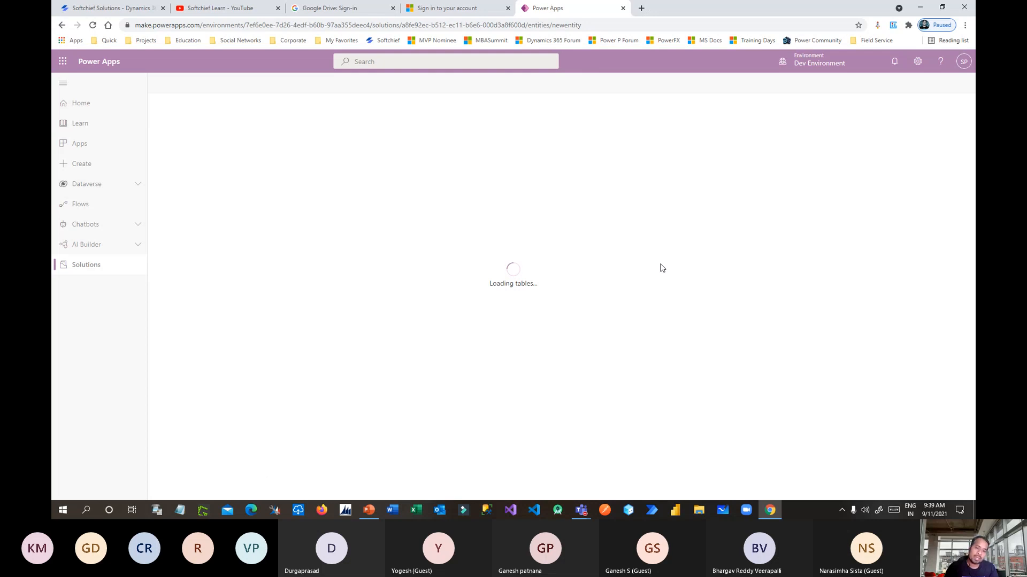
# Name the table Employer, keep plural Employers and primary column Name, and create it.
pyautogui.click(882, 100)
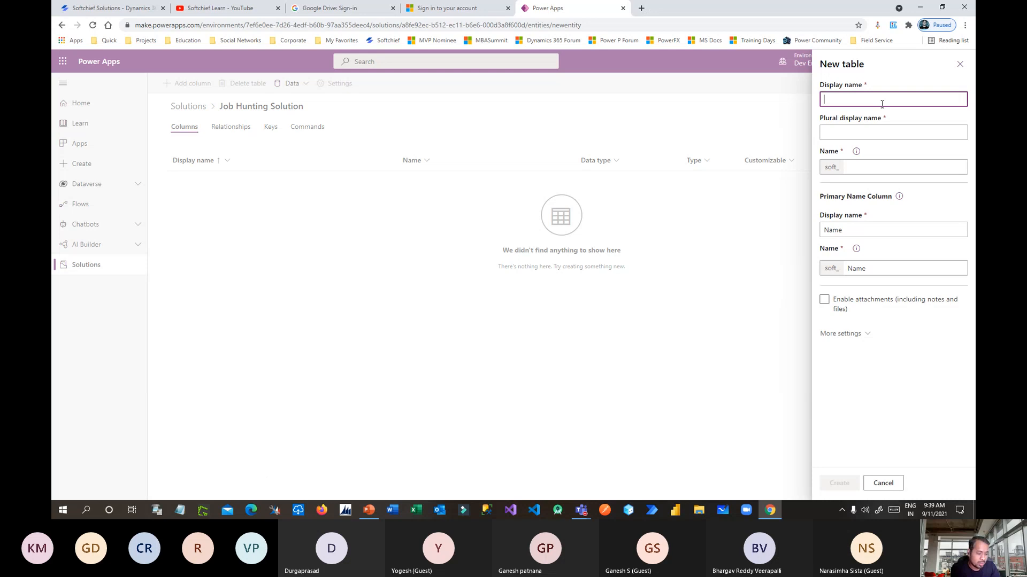
pyautogui.write('Job S')
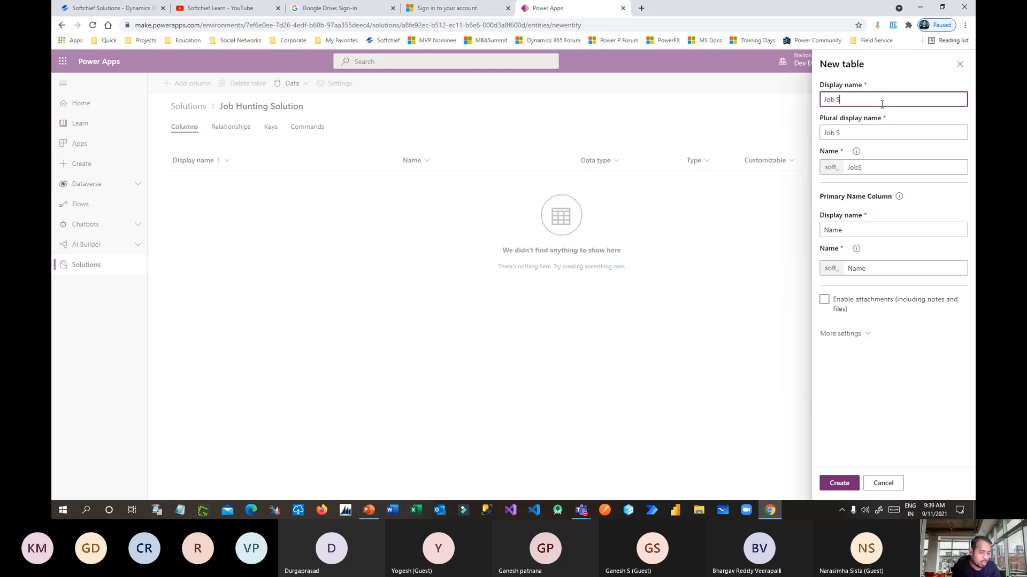
pyautogui.press('BackSpace')
pyautogui.press('BackSpace')
pyautogui.press('BackSpace')
pyautogui.write('Emplo')
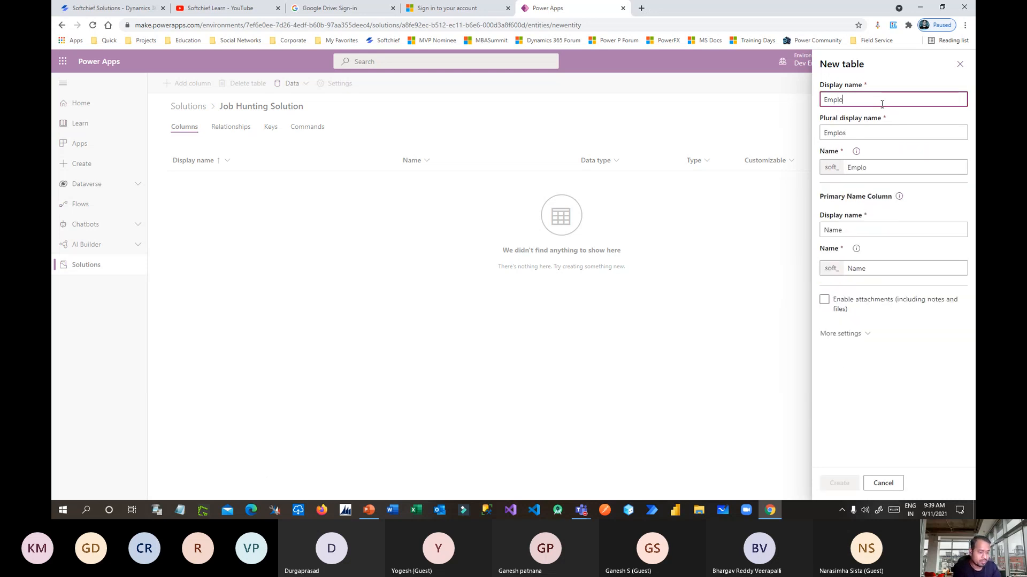
pyautogui.write('yer')
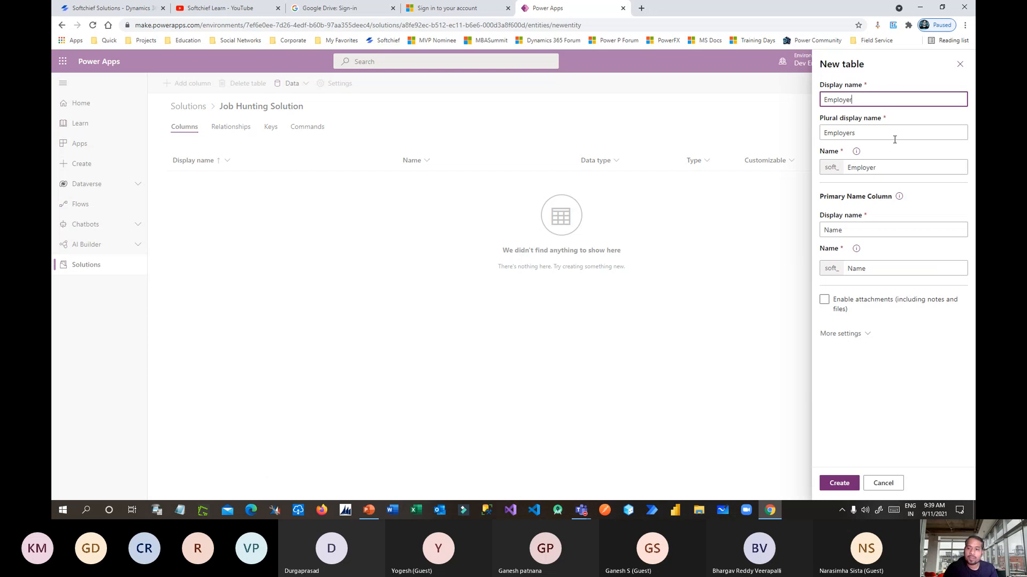
pyautogui.click(874, 140)
pyautogui.moveTo(882, 135); pyautogui.dragTo(733, 130)
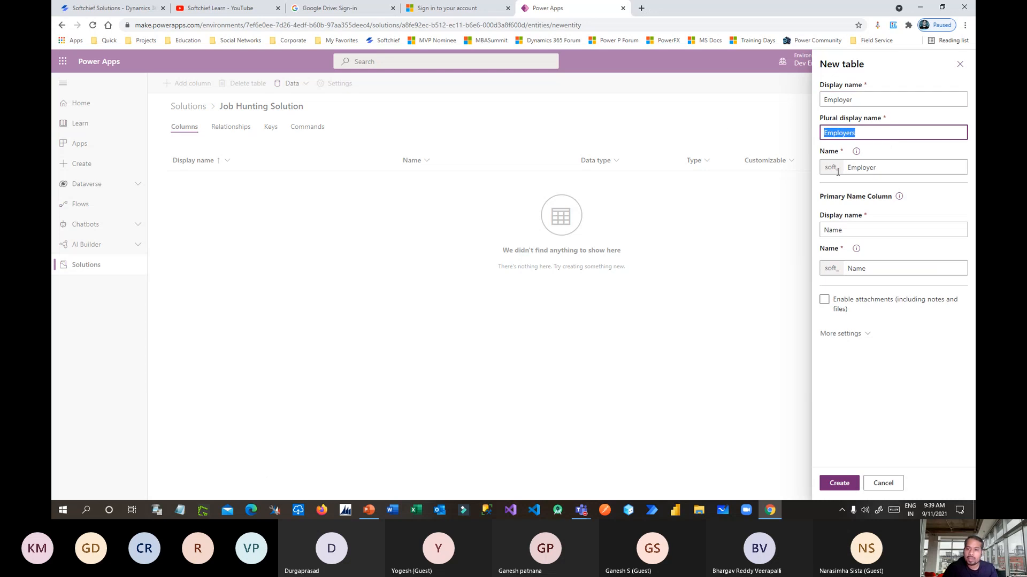
pyautogui.moveTo(826, 166)
pyautogui.mouseDown()
pyautogui.moveTo(849, 167)
pyautogui.moveTo(828, 171)
pyautogui.mouseUp()
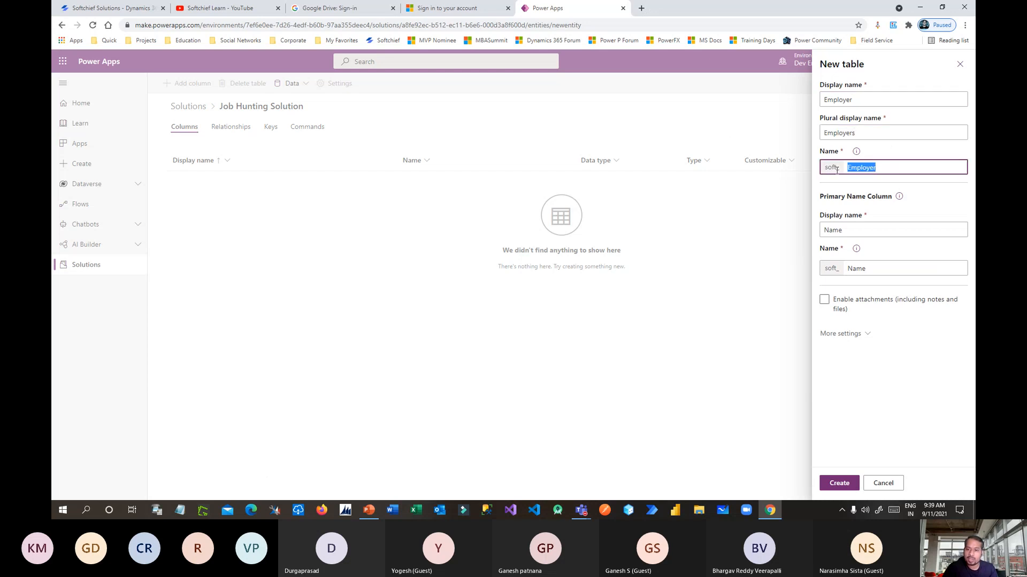
pyautogui.click(879, 162)
pyautogui.click(852, 230)
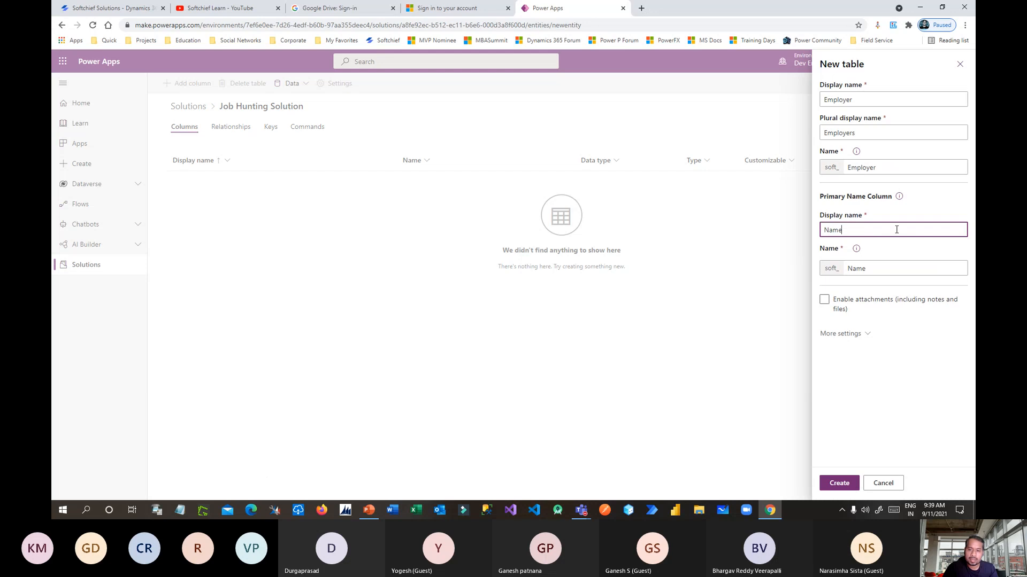
pyautogui.moveTo(897, 229)
pyautogui.mouseDown()
pyautogui.moveTo(809, 229)
pyautogui.moveTo(889, 229)
pyautogui.mouseUp()
pyautogui.click(863, 229)
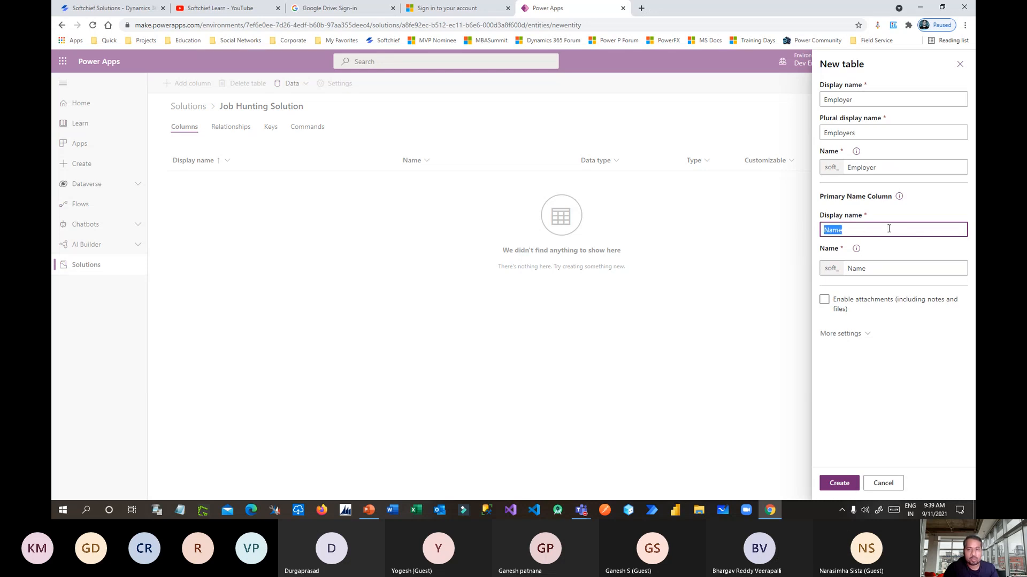
pyautogui.click(844, 488)
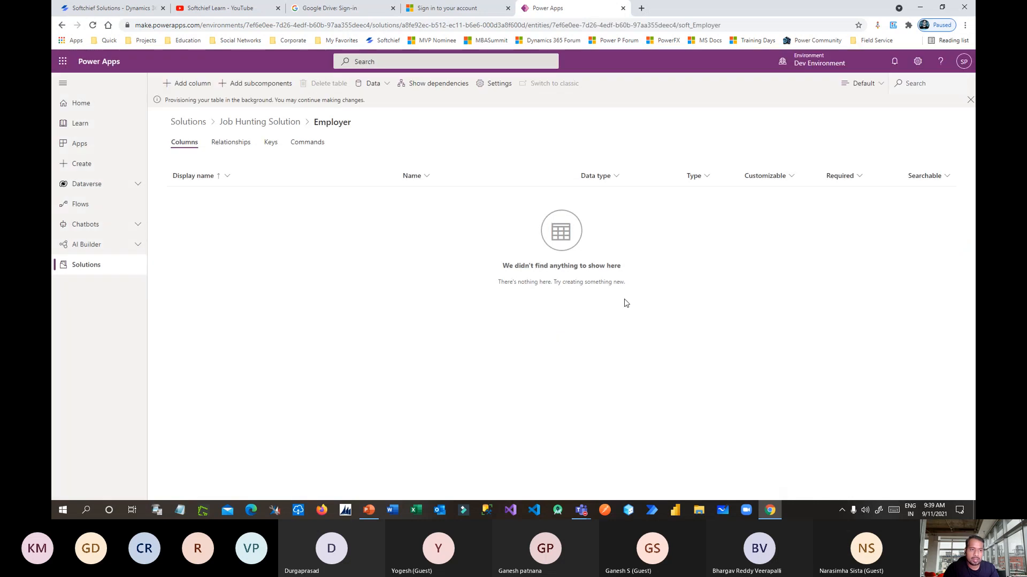
# Add a new Employer column with display name Employee Number.
pyautogui.click(198, 85)
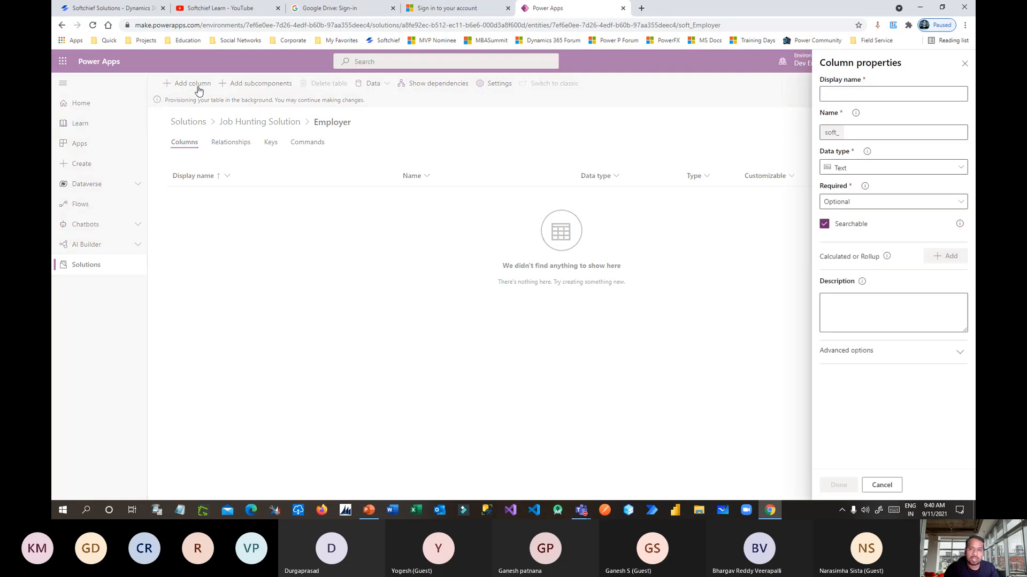
pyautogui.click(877, 94)
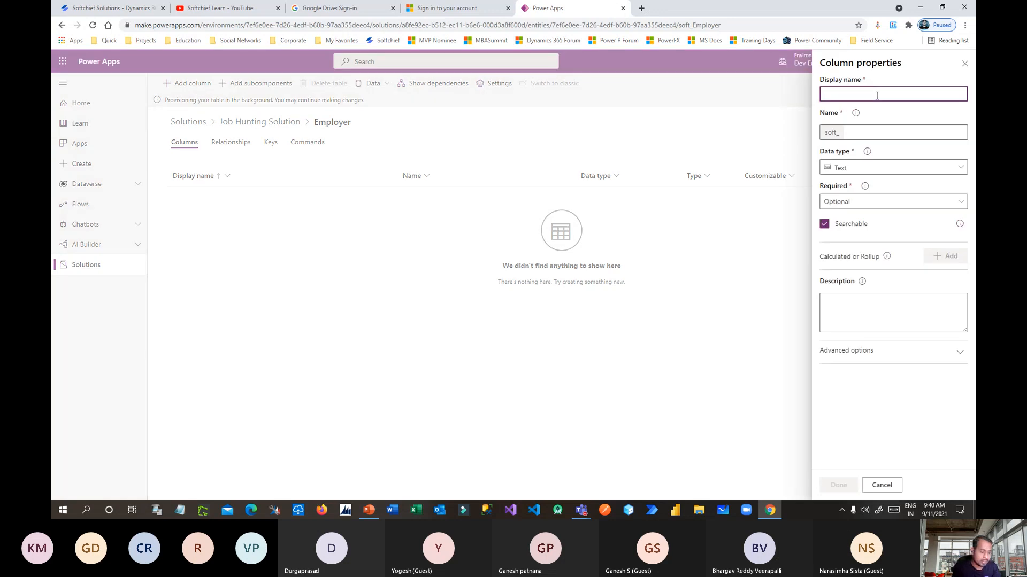
pyautogui.write('EMp')
pyautogui.press('BackSpace')
pyautogui.press('BackSpace')
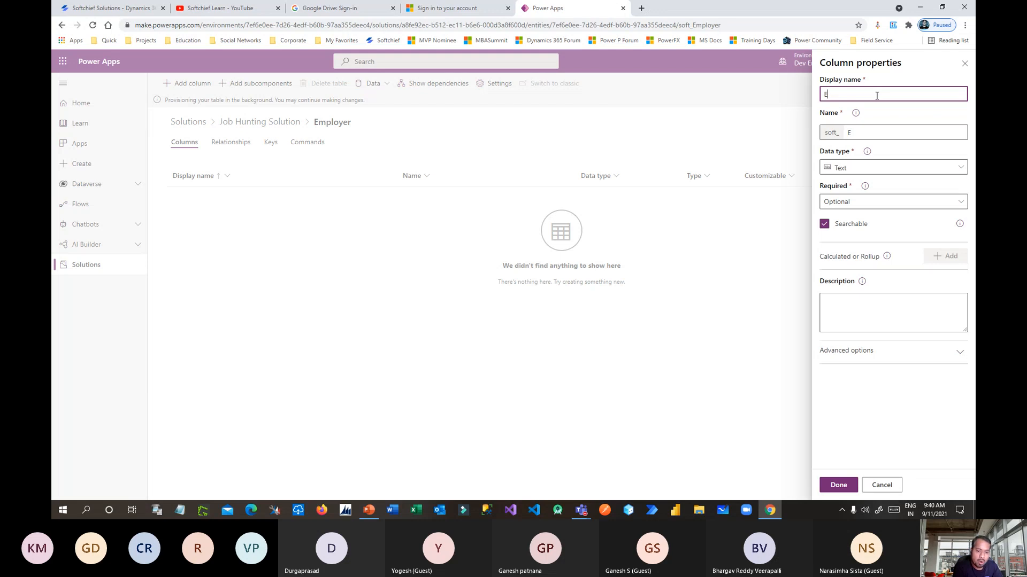
pyautogui.write('mploye')
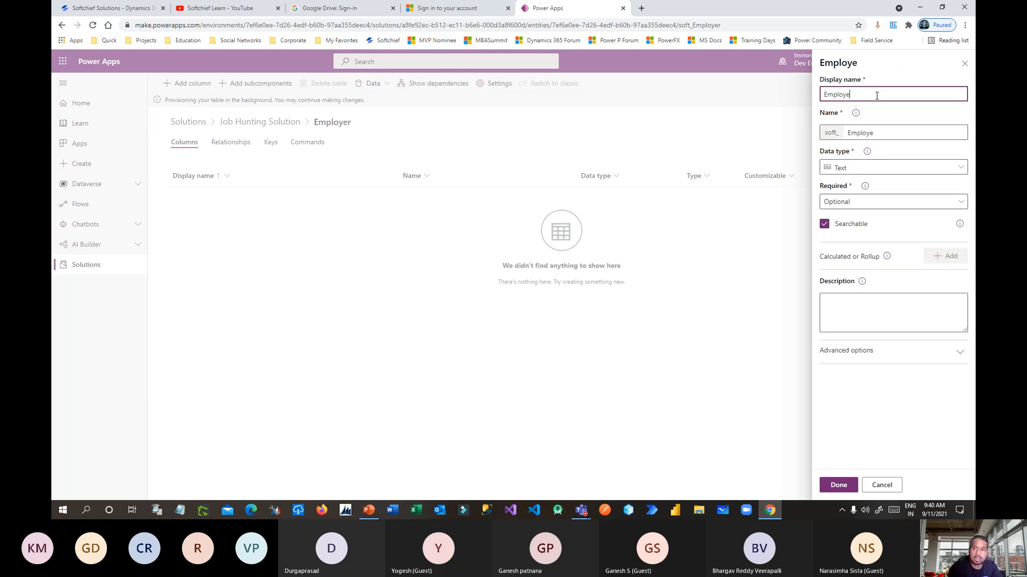
pyautogui.write('e')
pyautogui.click(881, 109)
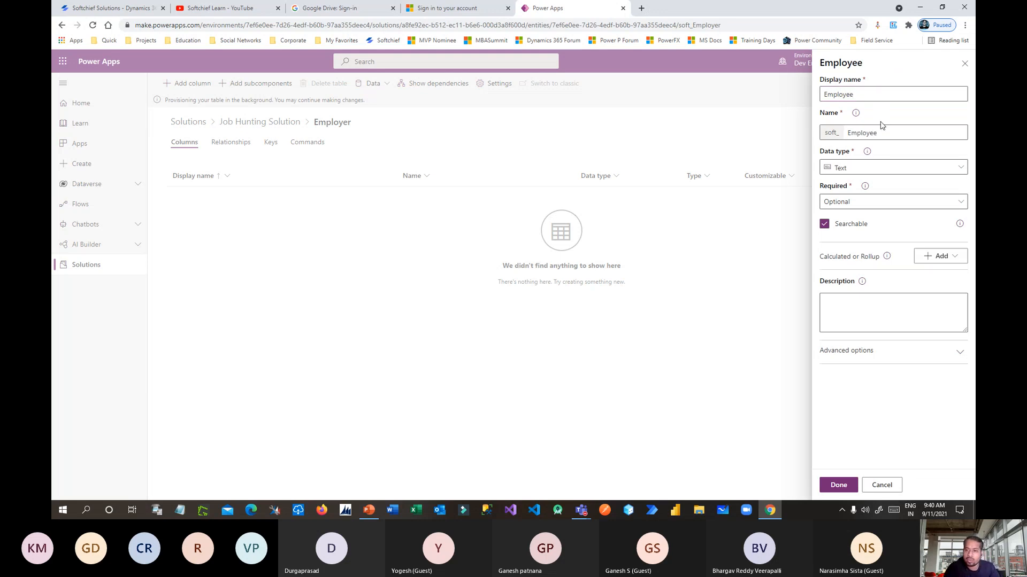
pyautogui.click(866, 94)
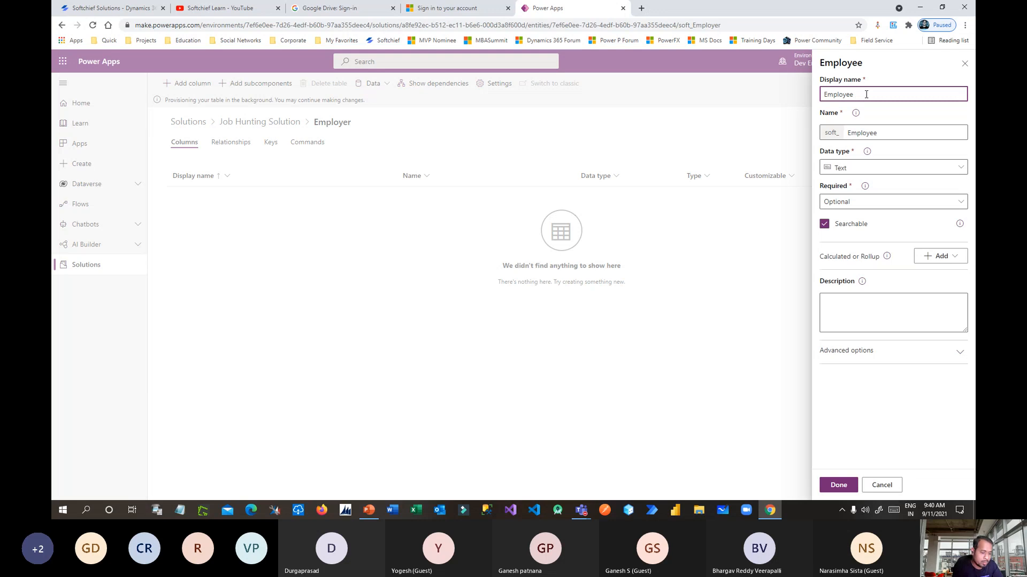
pyautogui.write('Number')
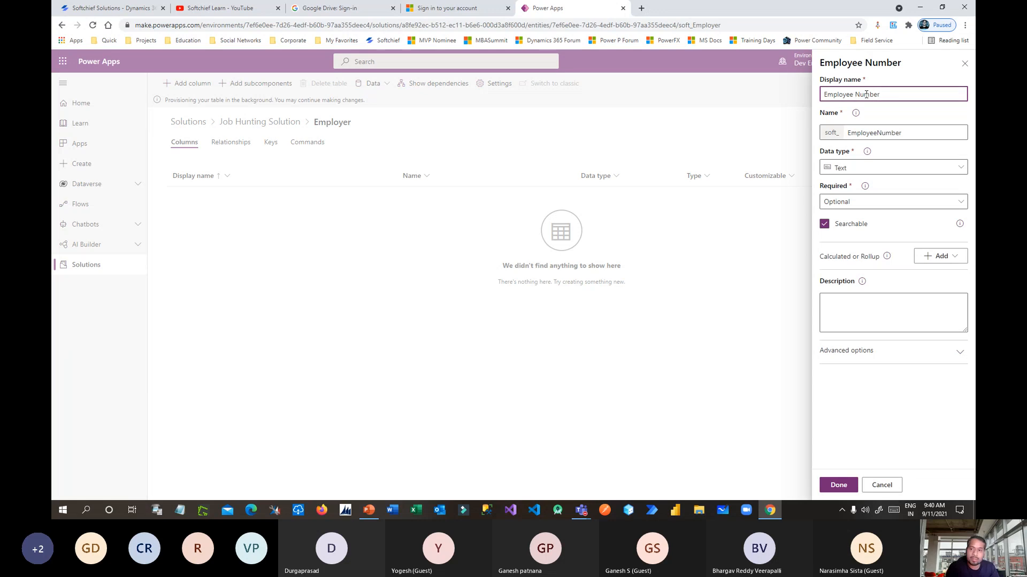
pyautogui.click(893, 158)
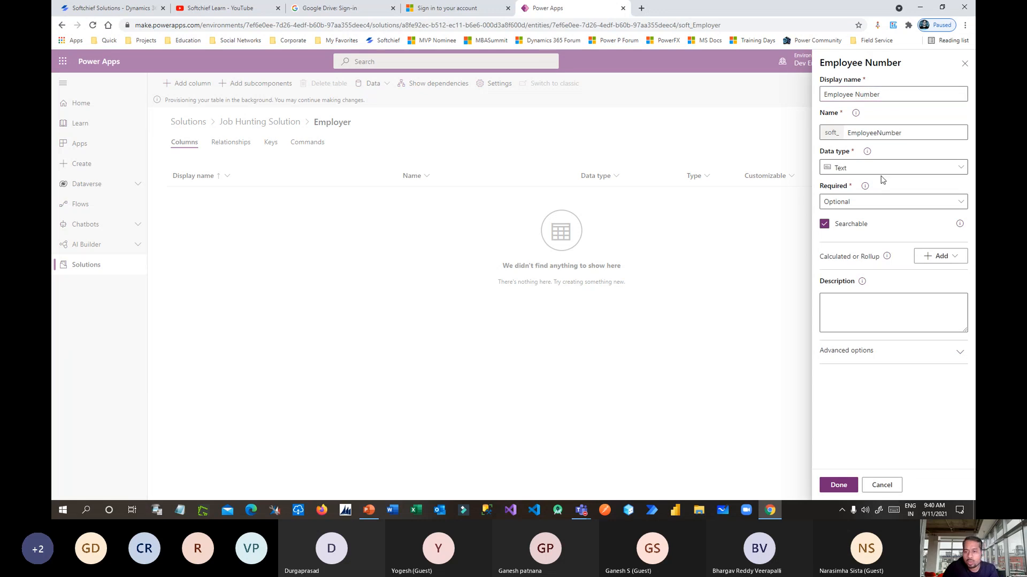
# Browse the available data types for the Employee Number column.
pyautogui.click(869, 169)
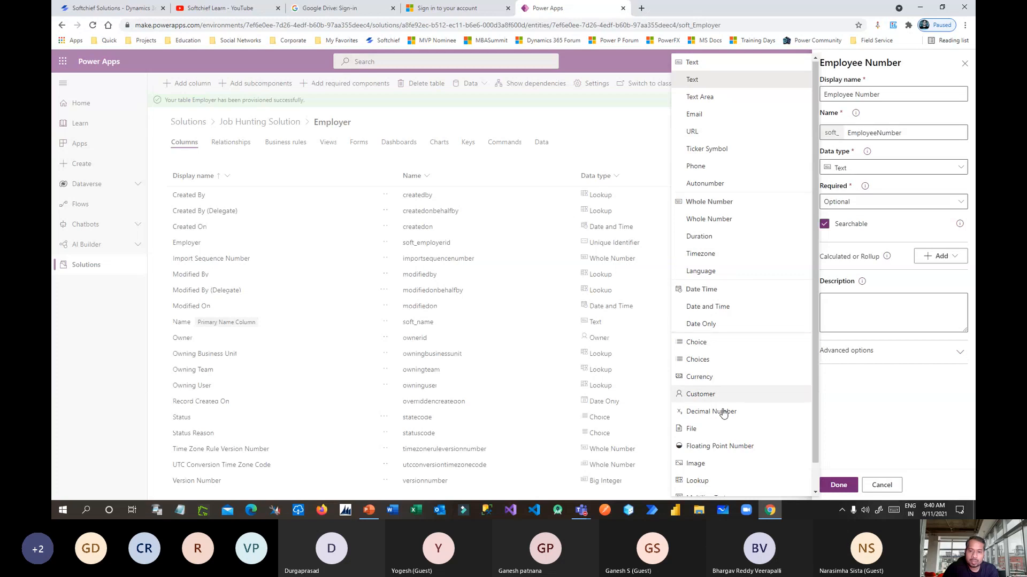
pyautogui.scroll(-1, 695, 155)
pyautogui.scroll(1, 728, 332)
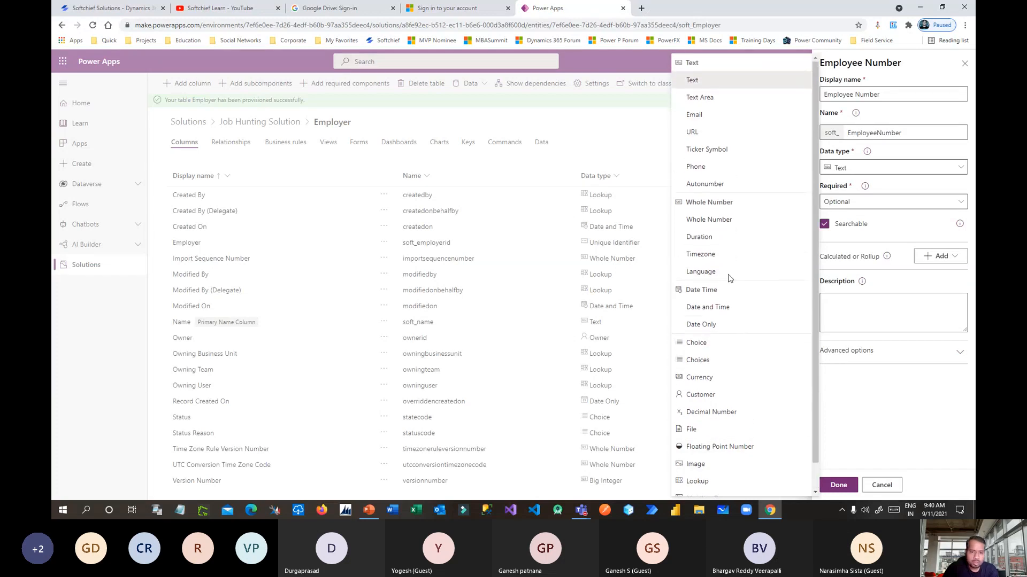
pyautogui.click(909, 94)
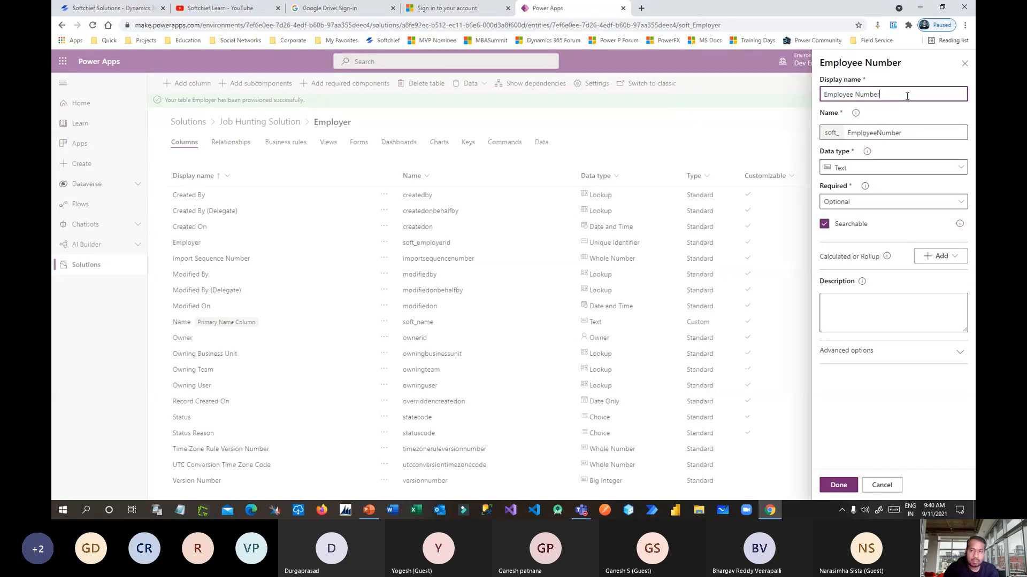
pyautogui.moveTo(909, 94); pyautogui.dragTo(823, 94)
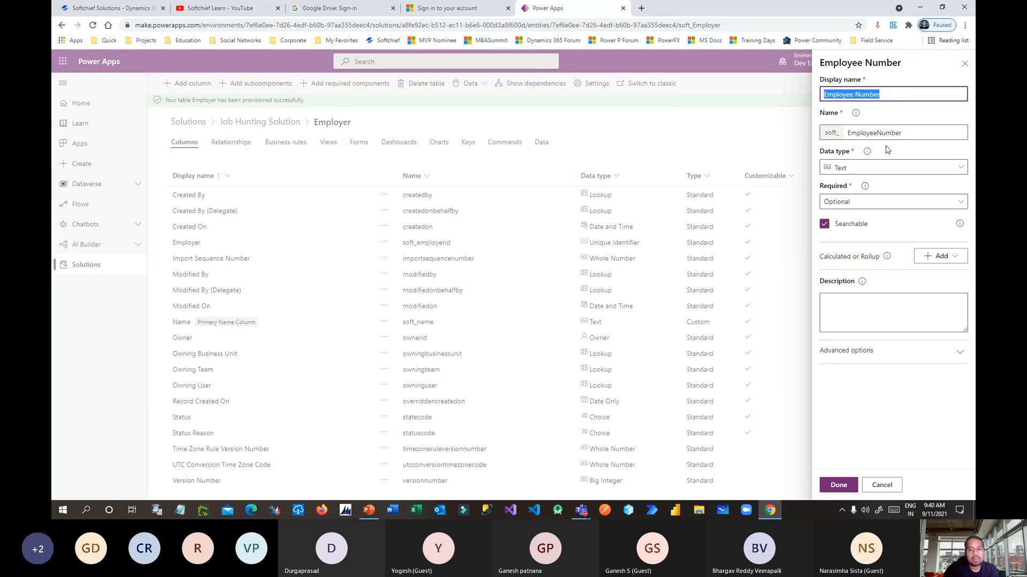
pyautogui.click(869, 168)
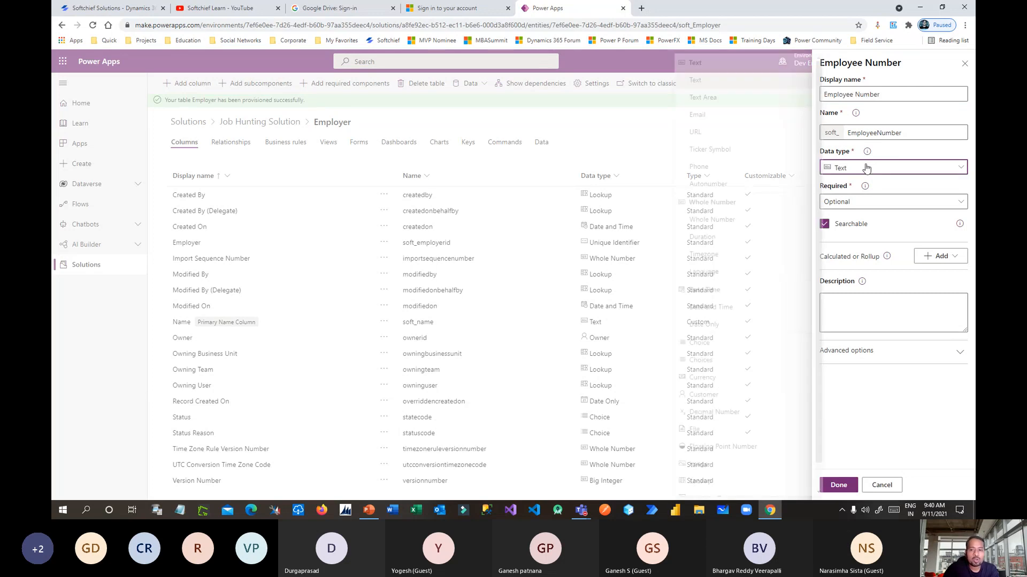
# Make Employee Number an Autonumber: string prefixed, 4 minimum digits, seed 1,000.
pyautogui.click(742, 185)
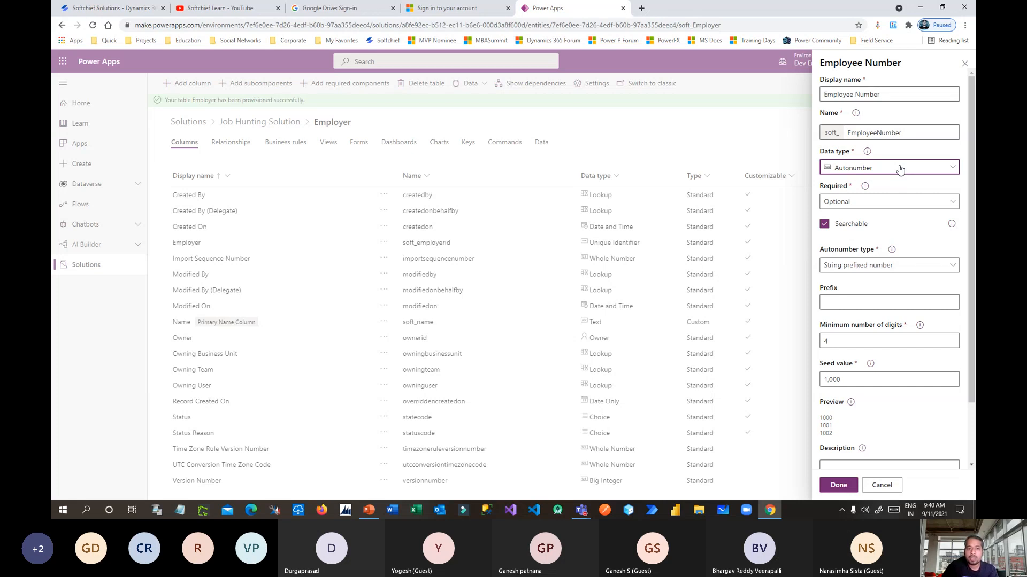
pyautogui.click(869, 171)
pyautogui.click(869, 170)
pyautogui.scroll(-3, 905, 202)
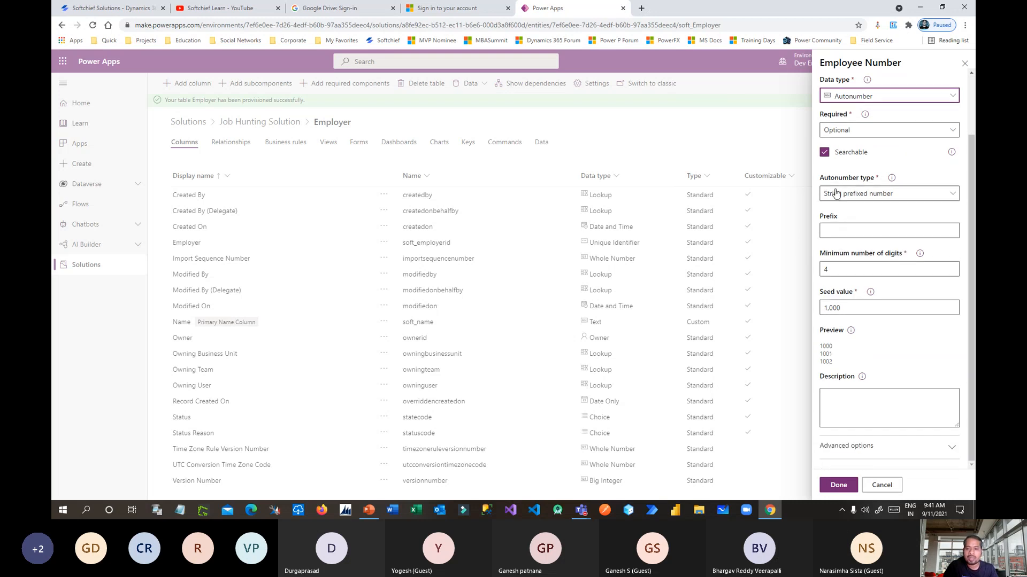
pyautogui.click(879, 194)
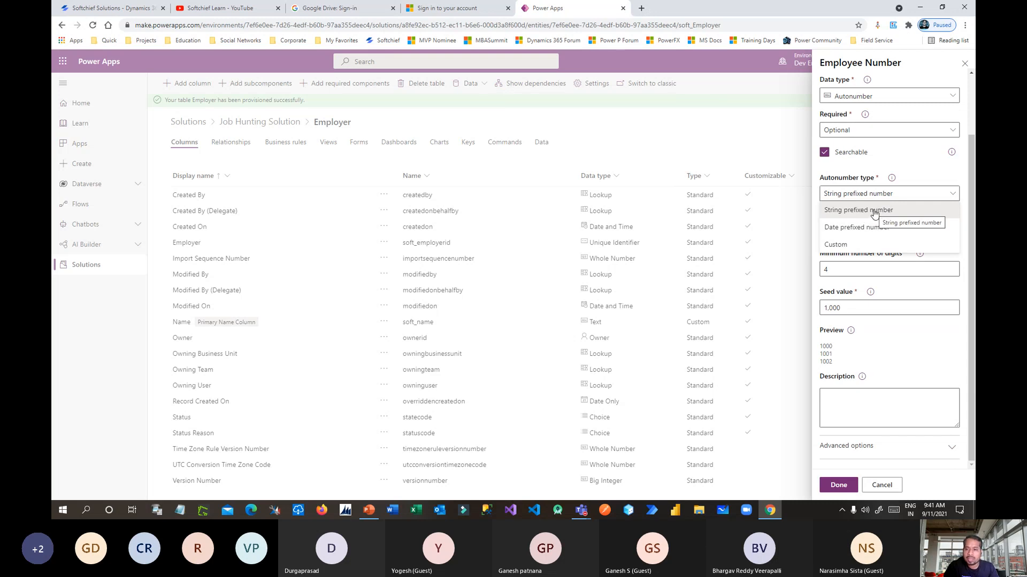
# Give the string-prefixed number the prefix EMP, previewing EMP-1000 onward.
pyautogui.click(874, 214)
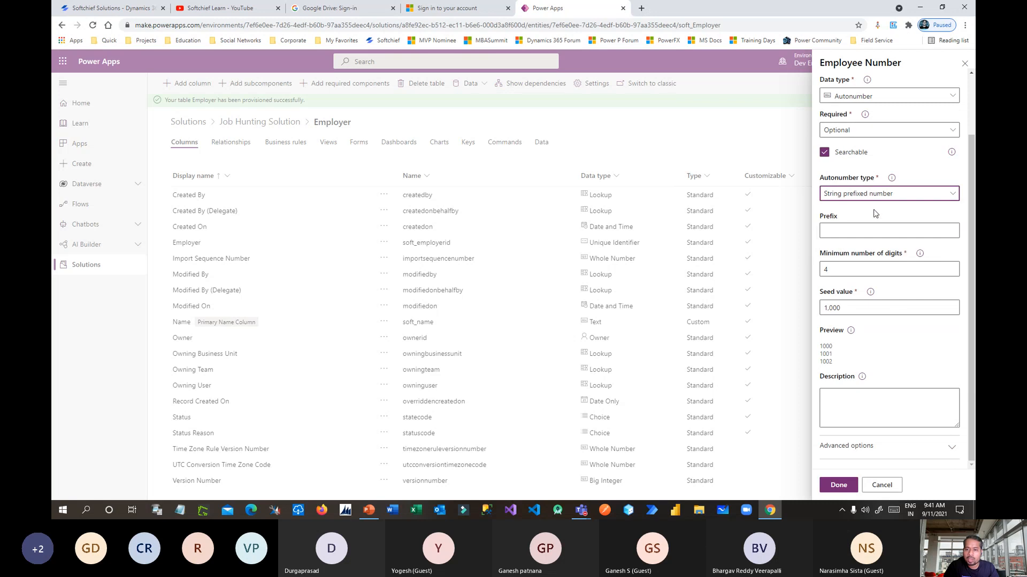
pyautogui.click(866, 231)
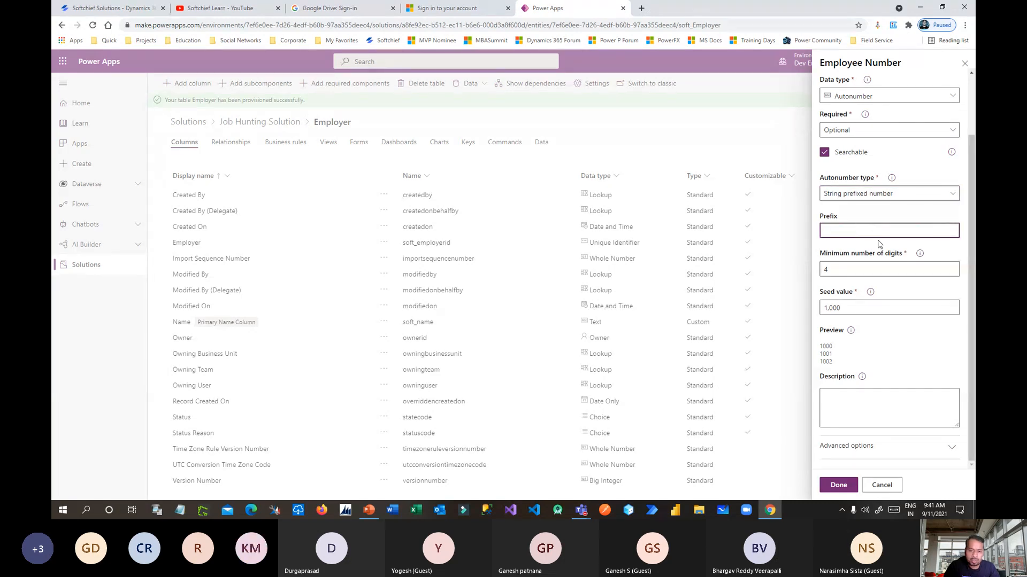
pyautogui.write('EMP')
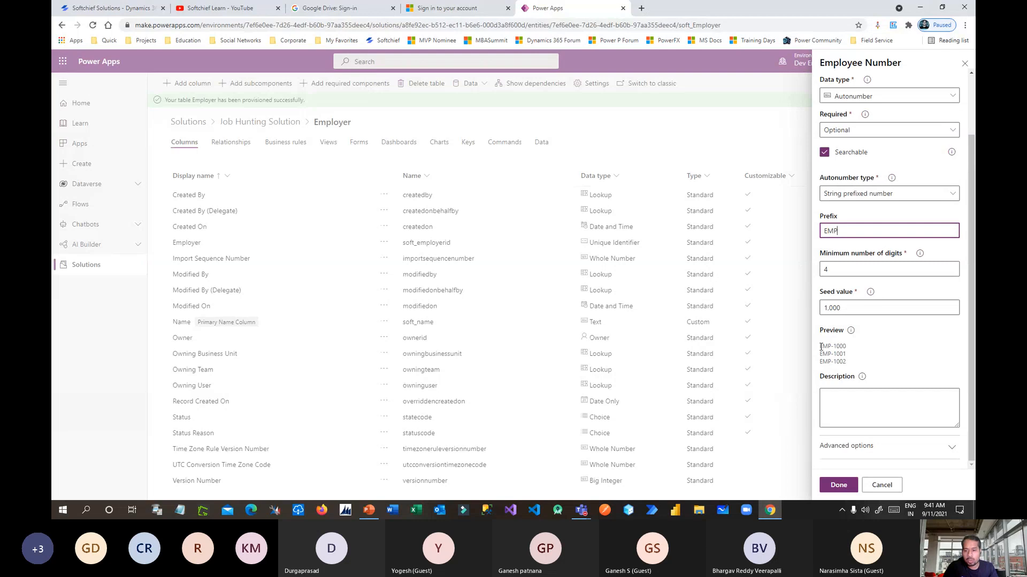
pyautogui.moveTo(820, 347); pyautogui.dragTo(852, 350)
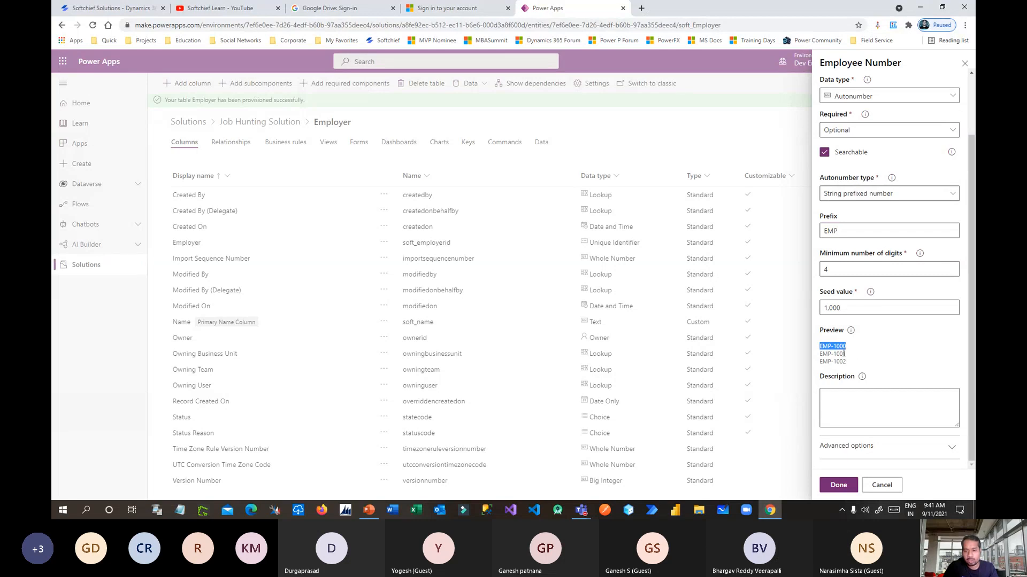
pyautogui.moveTo(824, 354); pyautogui.dragTo(856, 368)
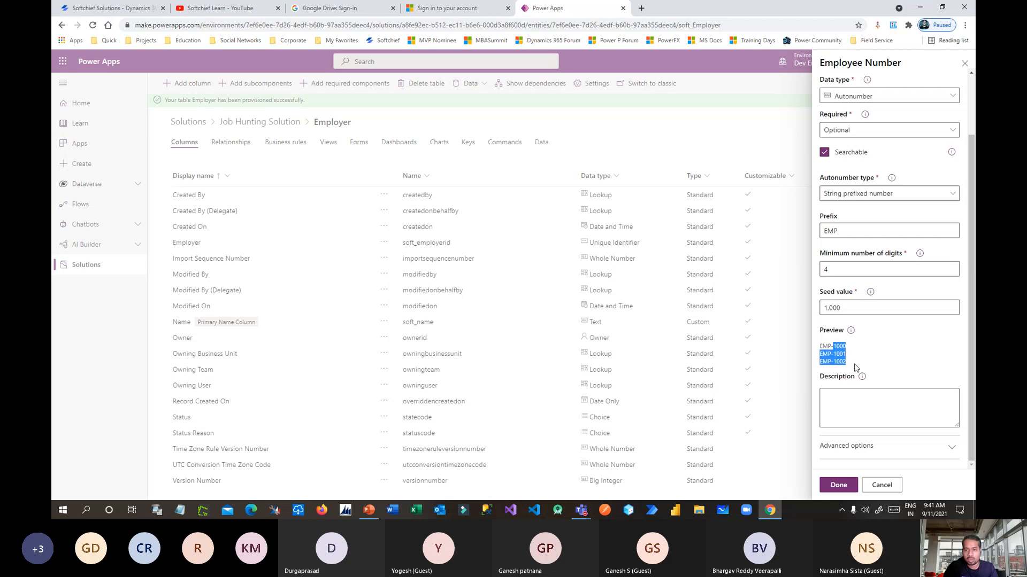
pyautogui.click(885, 195)
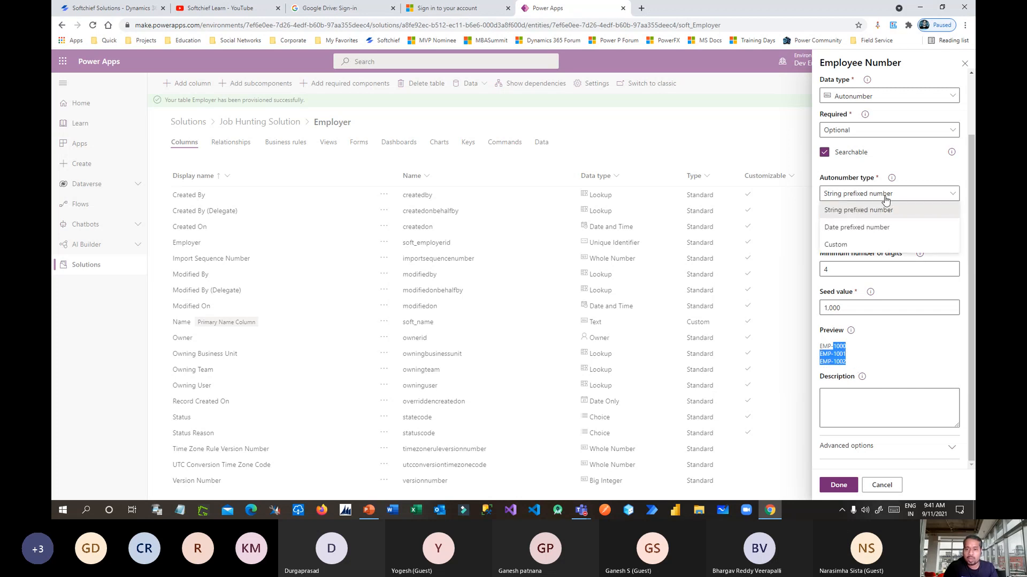
pyautogui.click(866, 228)
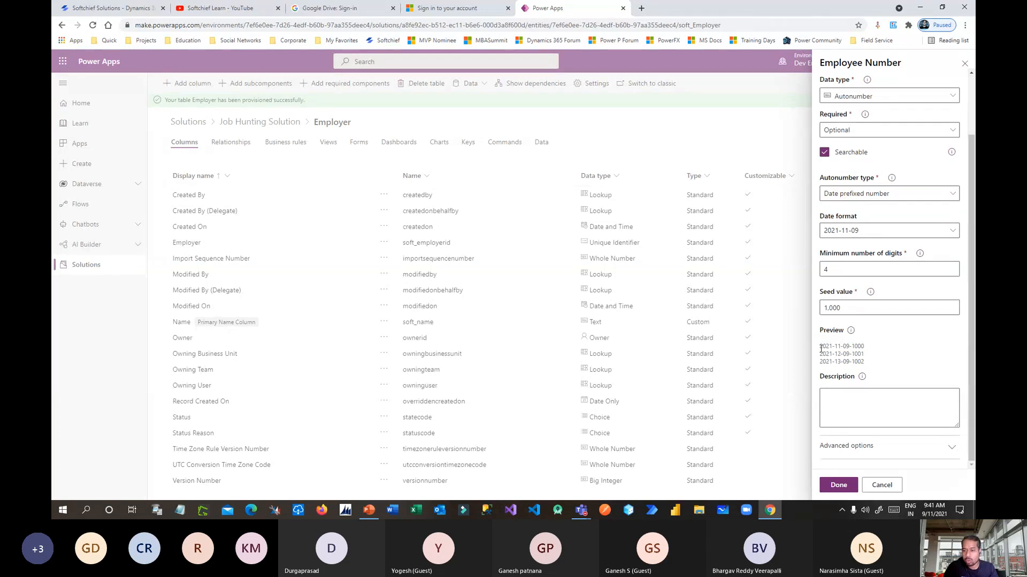
pyautogui.moveTo(821, 348); pyautogui.dragTo(873, 355)
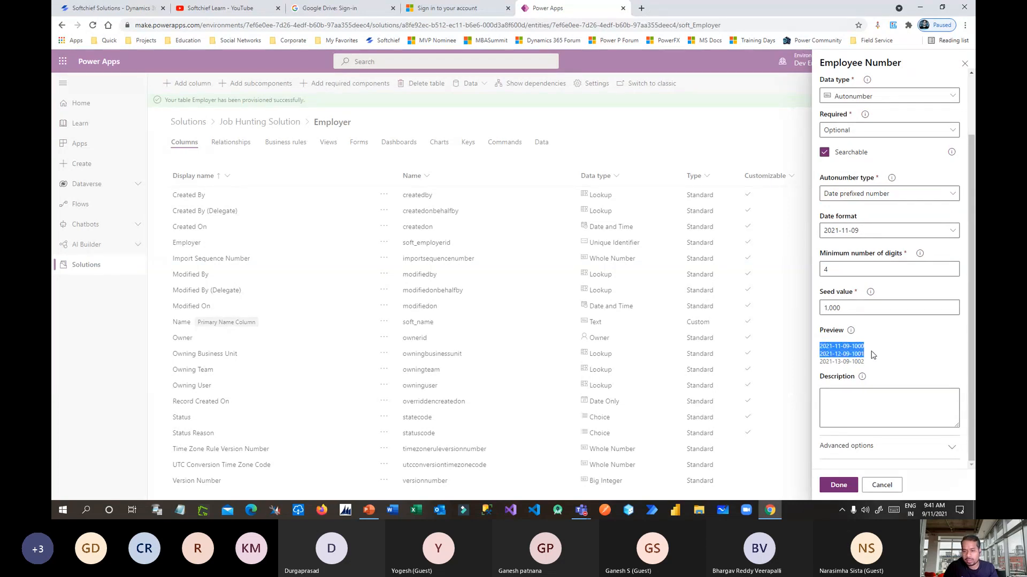
pyautogui.doubleClick(832, 272)
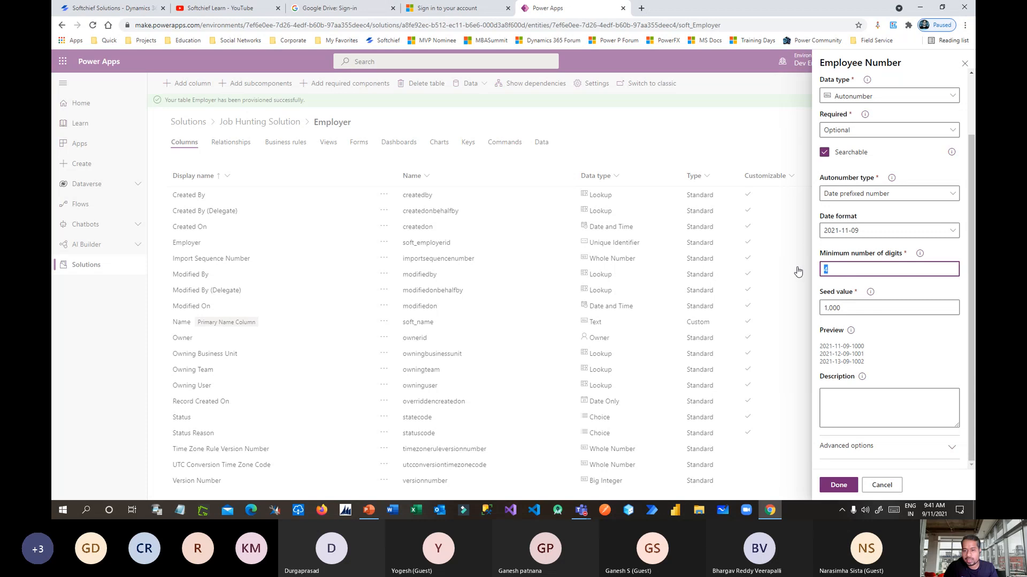
pyautogui.write('5')
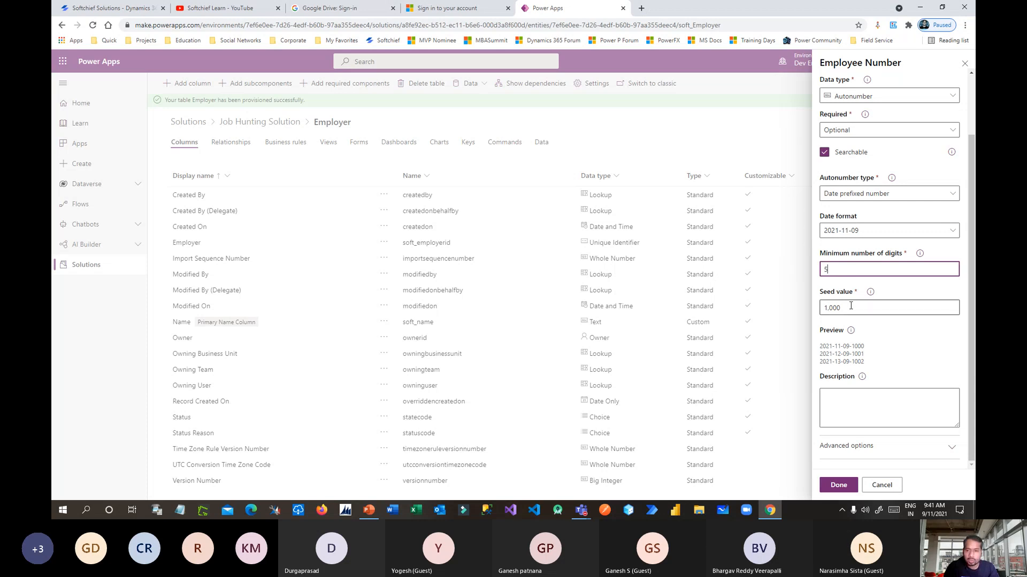
pyautogui.moveTo(852, 347); pyautogui.dragTo(870, 346)
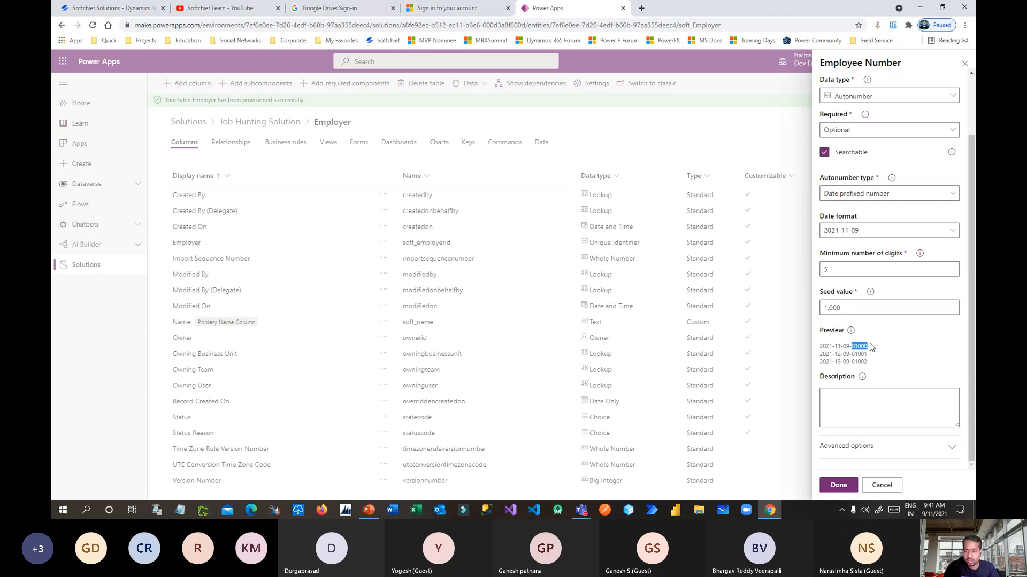
pyautogui.click(871, 353)
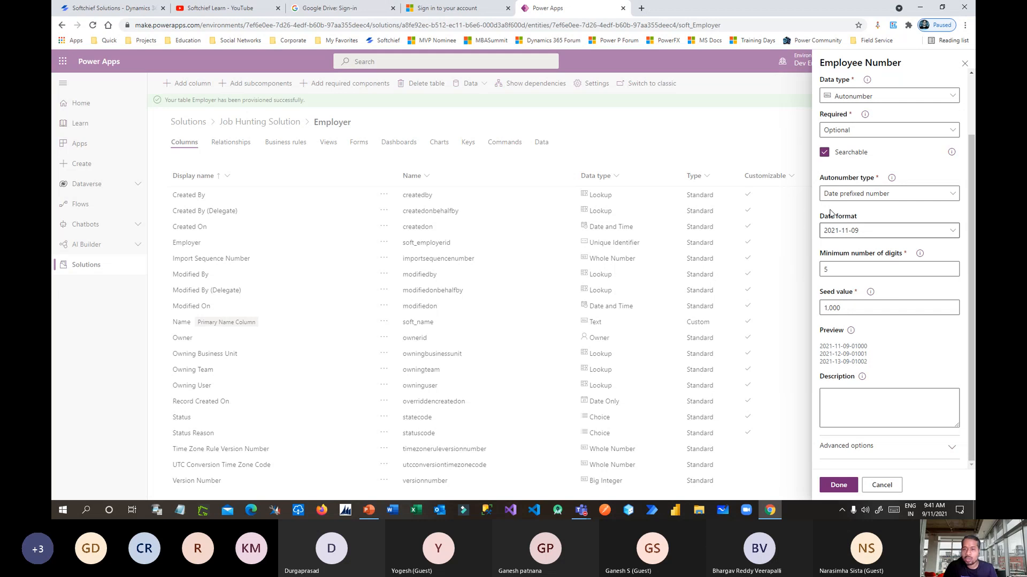
pyautogui.click(877, 194)
pyautogui.click(880, 194)
pyautogui.click(880, 194)
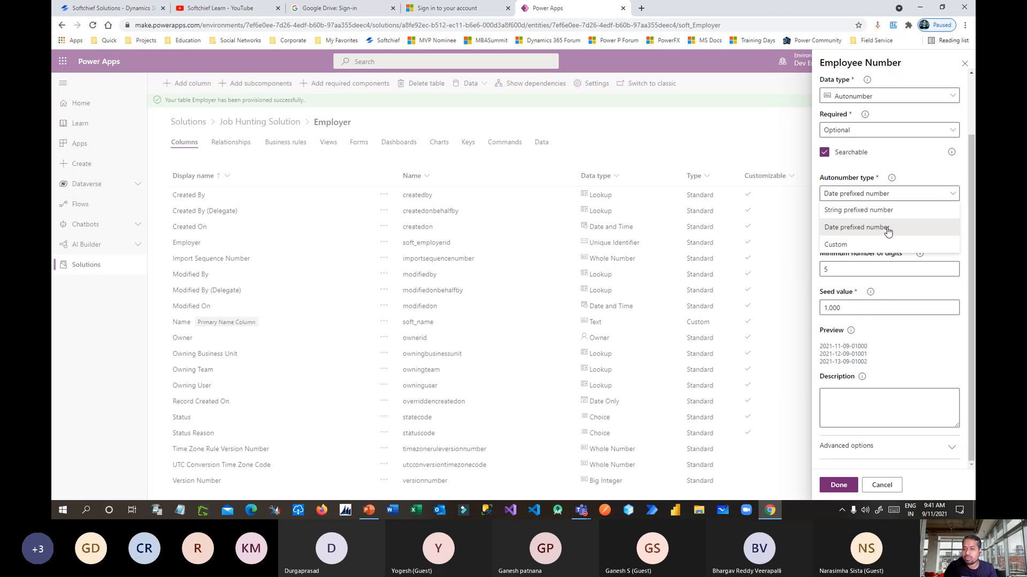
# Try a Custom format with 6 sequence digits and a shortened year.
pyautogui.click(836, 244)
pyautogui.moveTo(888, 245); pyautogui.dragTo(958, 247)
pyautogui.click(921, 245)
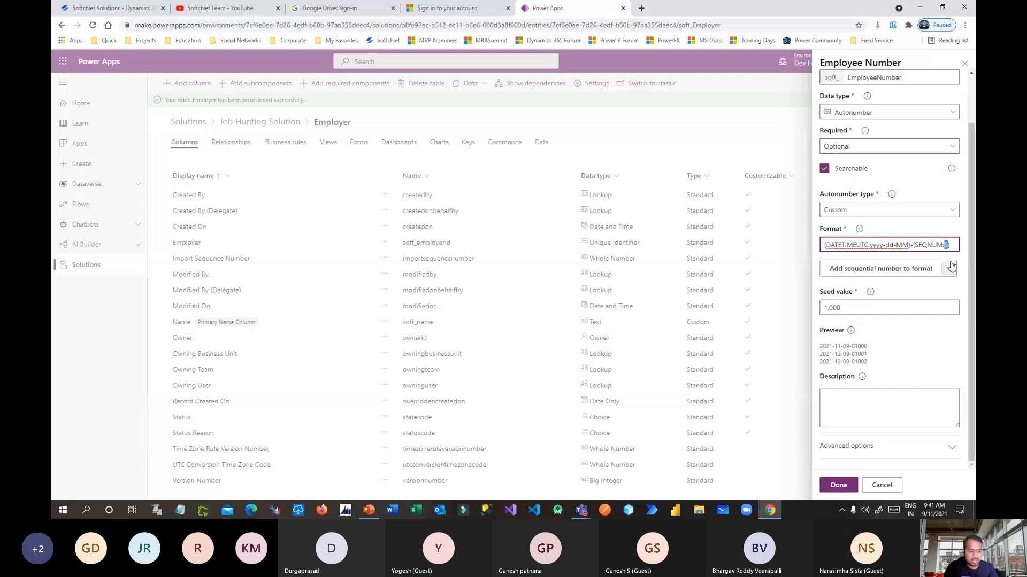
pyautogui.write('6')
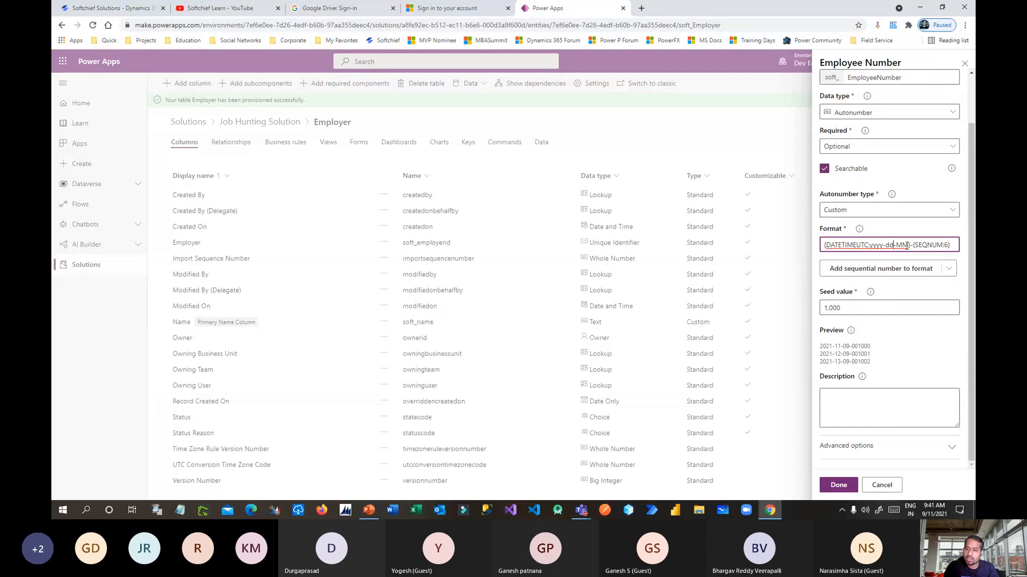
pyautogui.moveTo(885, 245); pyautogui.dragTo(873, 245)
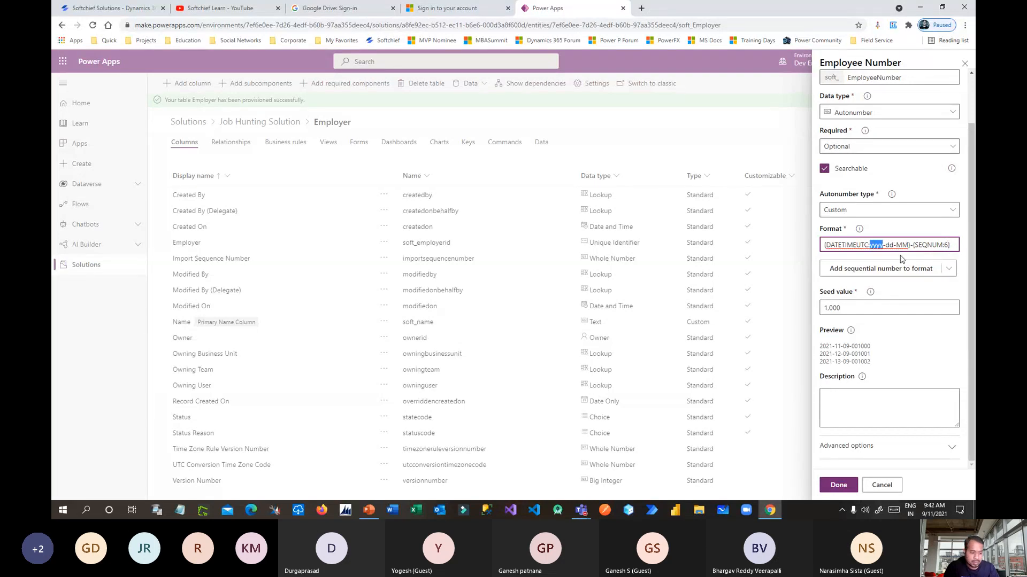
pyautogui.press('BackSpace')
pyautogui.click(902, 345)
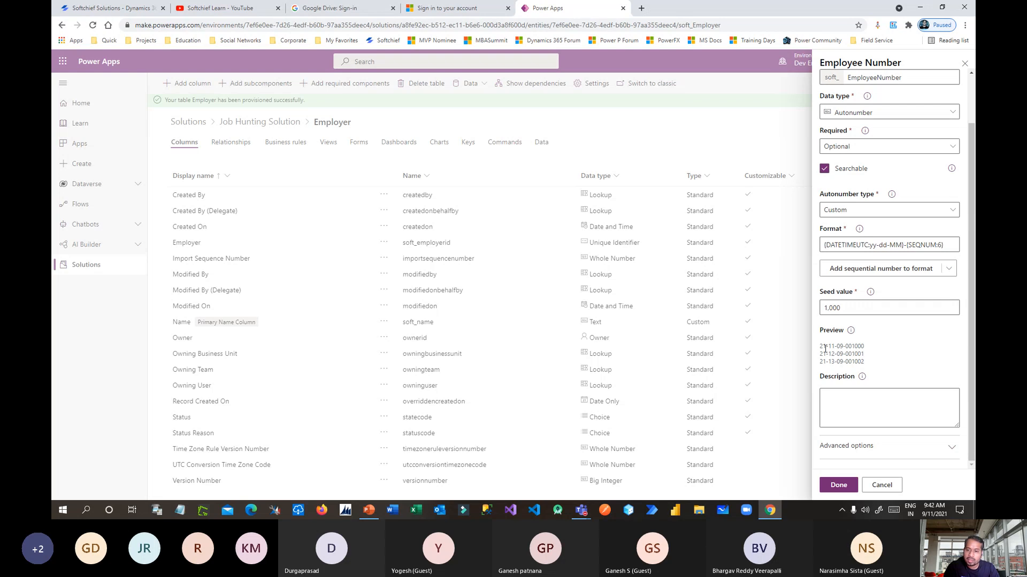
pyautogui.moveTo(826, 349); pyautogui.dragTo(870, 362)
pyautogui.click(870, 362)
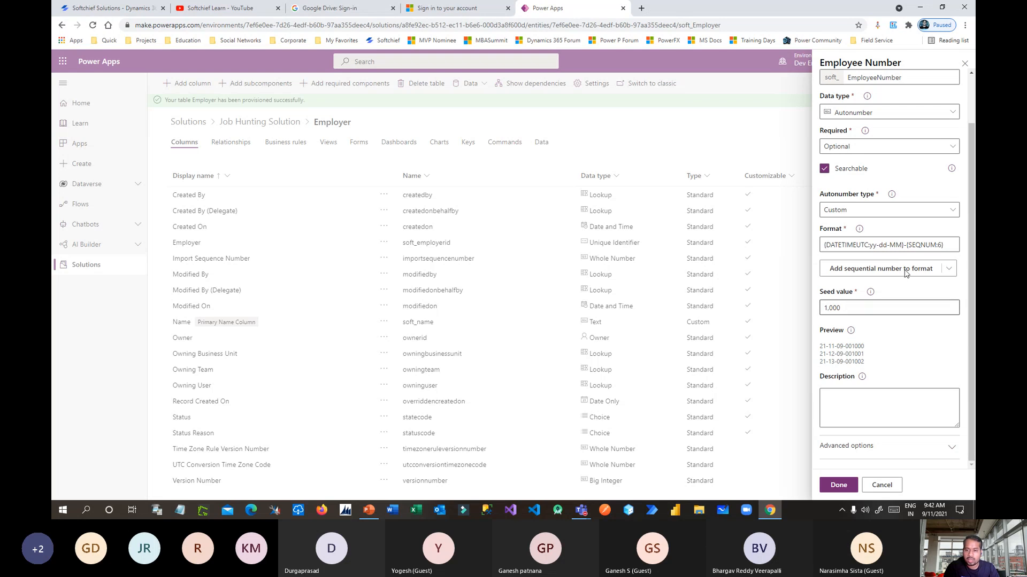
# Return to String prefixed number with prefix EMP and save the Employee Number column.
pyautogui.click(896, 212)
pyautogui.click(871, 226)
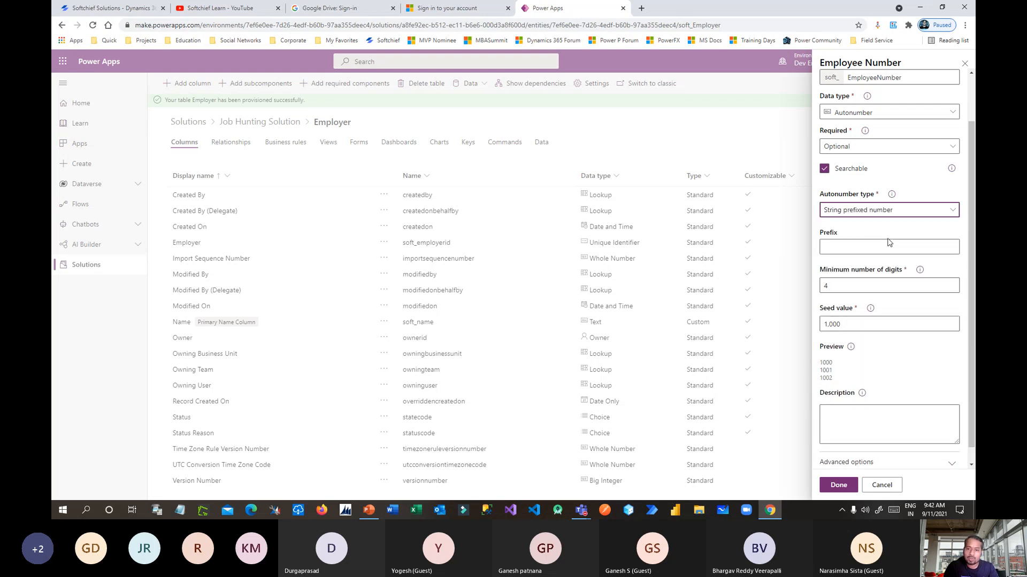
pyautogui.click(888, 245)
pyautogui.write('EMP')
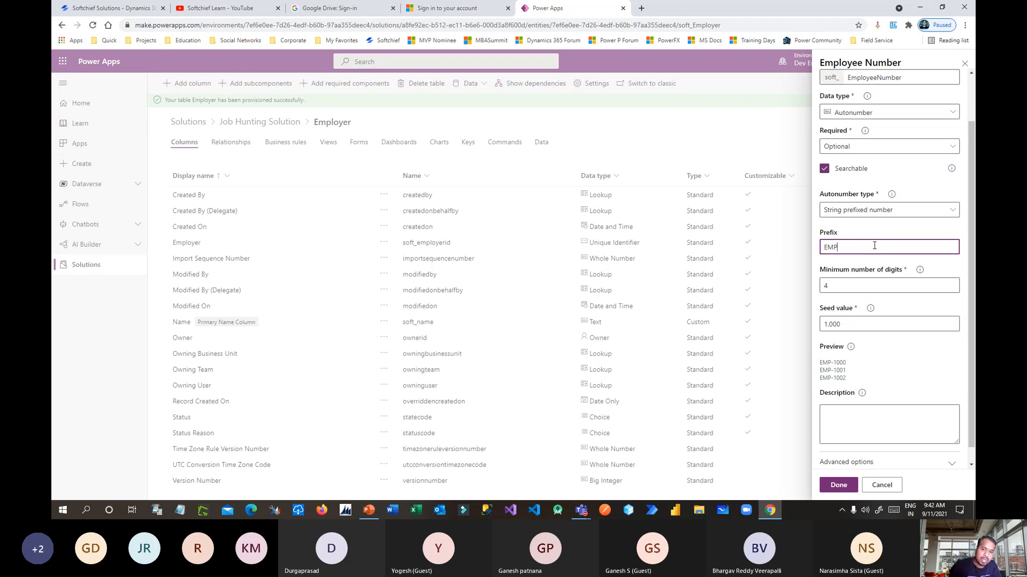
pyautogui.click(900, 345)
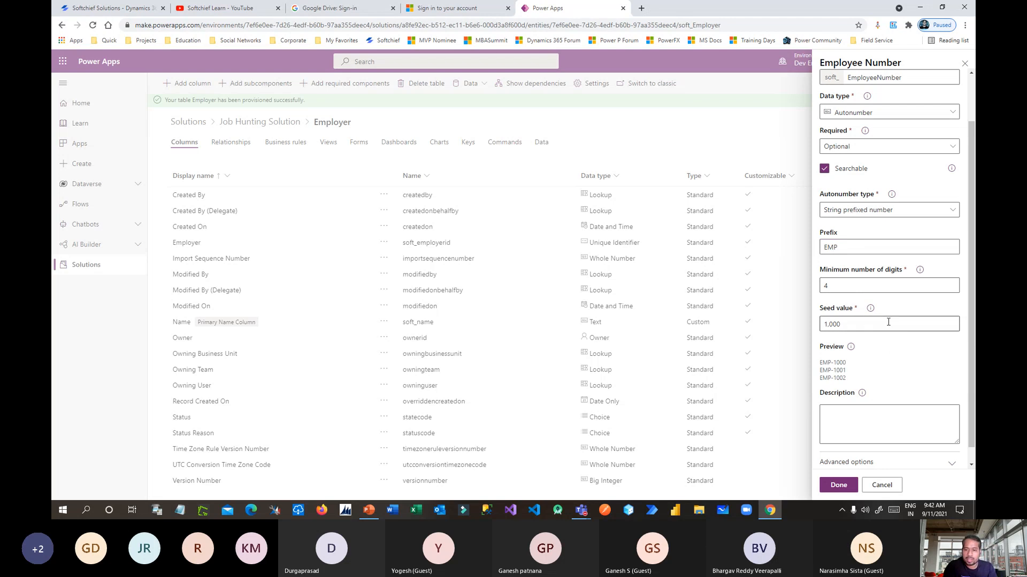
pyautogui.click(850, 480)
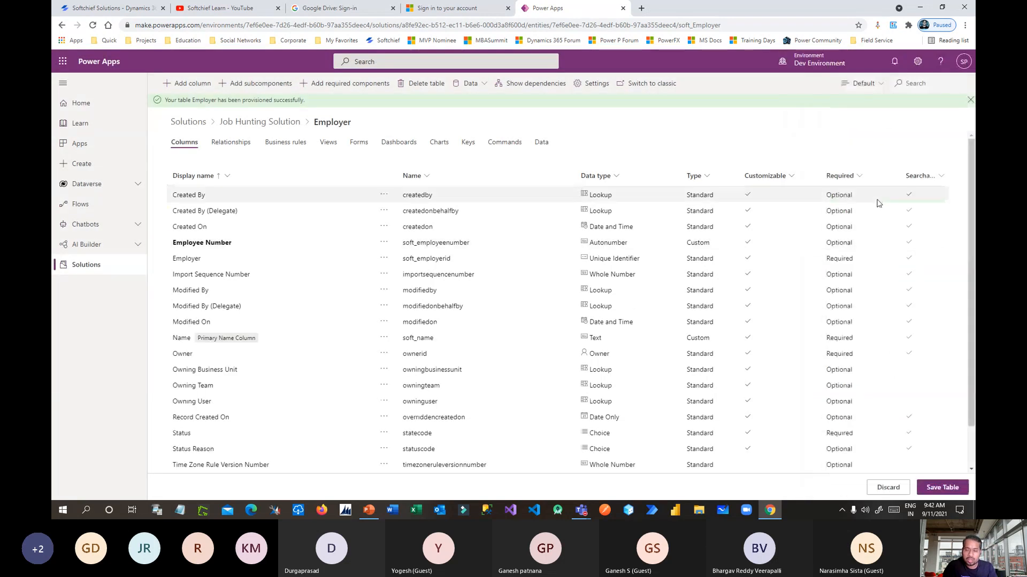
# Create an Employer column named Address with Multiline Text data type.
pyautogui.click(191, 83)
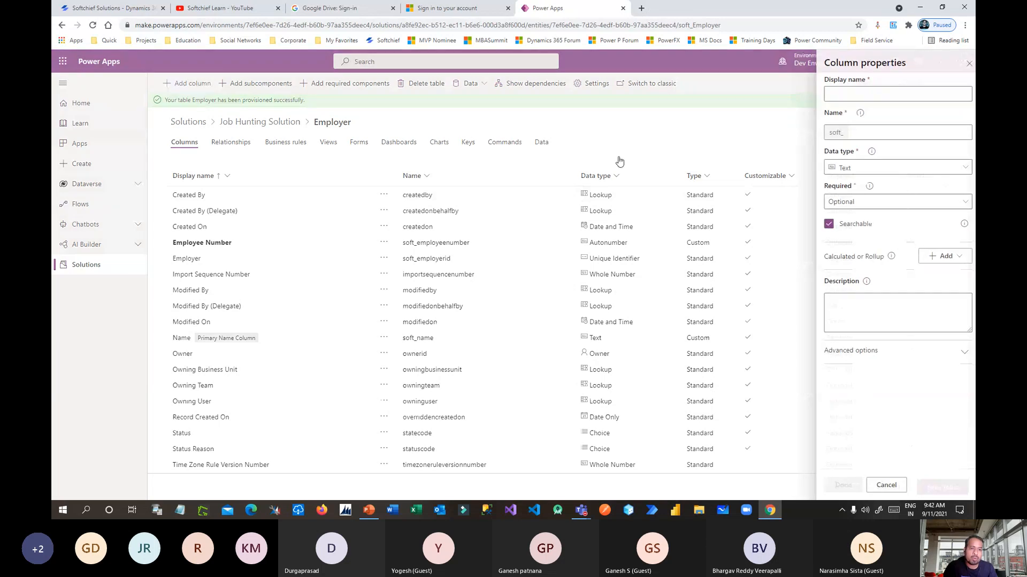
pyautogui.hotkey('alt', 'Tab')
pyautogui.hotkey('alt', 'Tab')
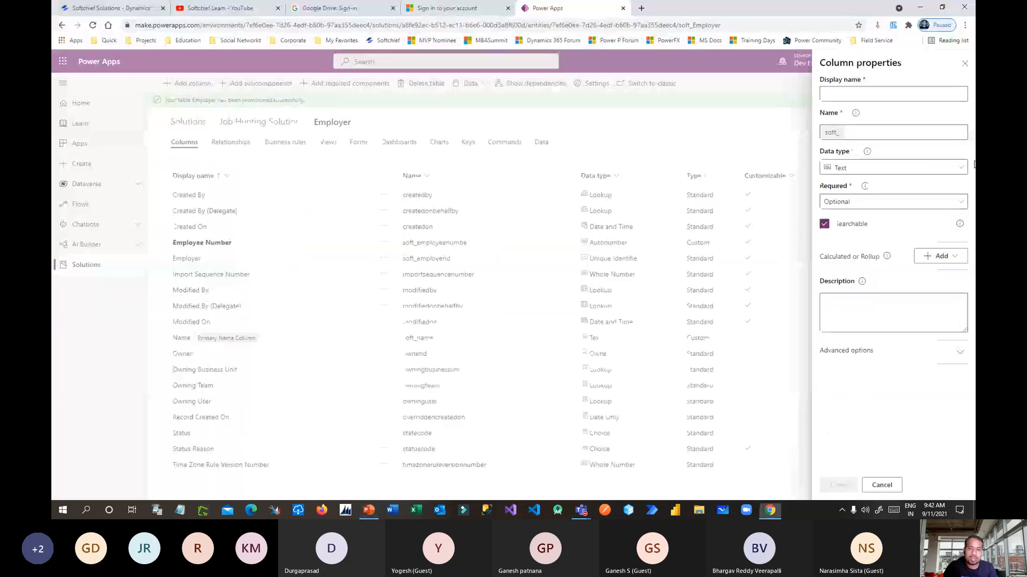
pyautogui.click(880, 93)
pyautogui.write('Addess')
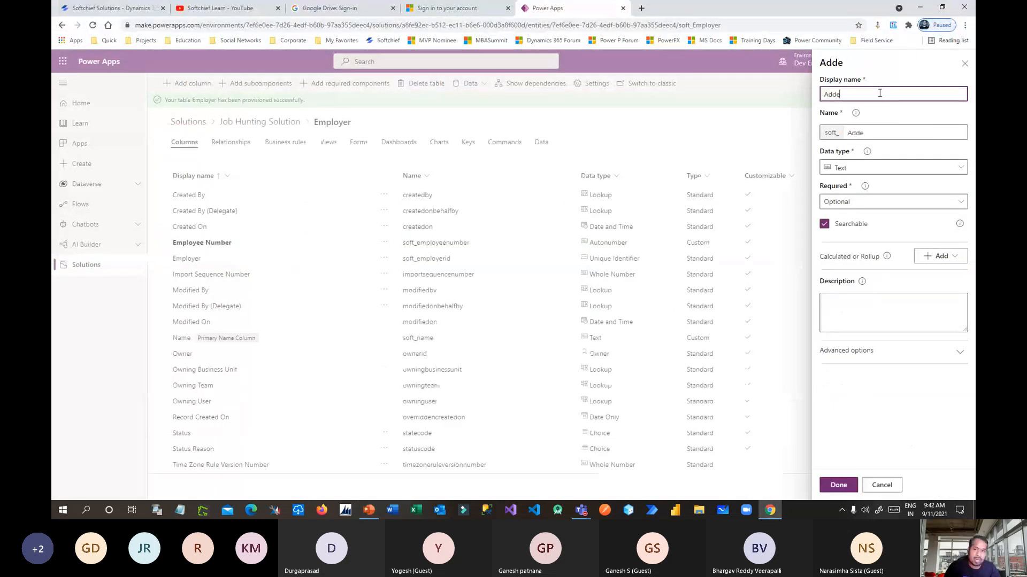
pyautogui.click(837, 94)
pyautogui.write('r')
pyautogui.click(877, 133)
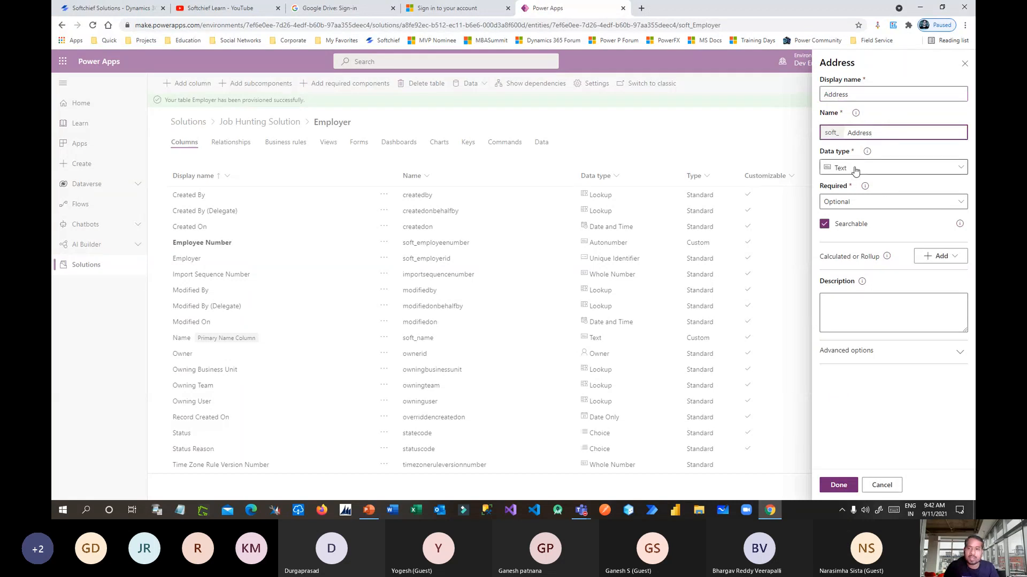
pyautogui.click(855, 169)
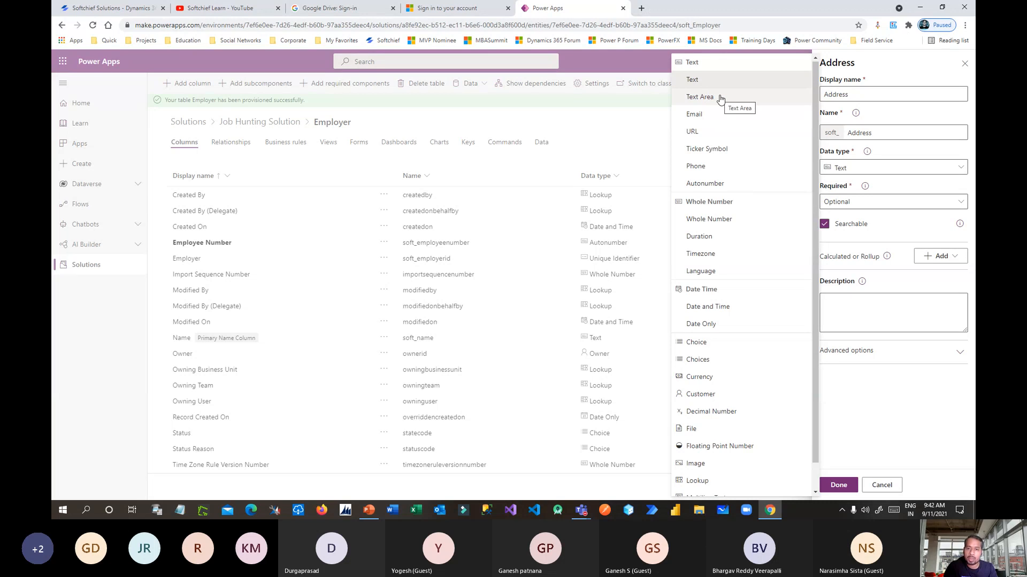
pyautogui.scroll(-1, 731, 214)
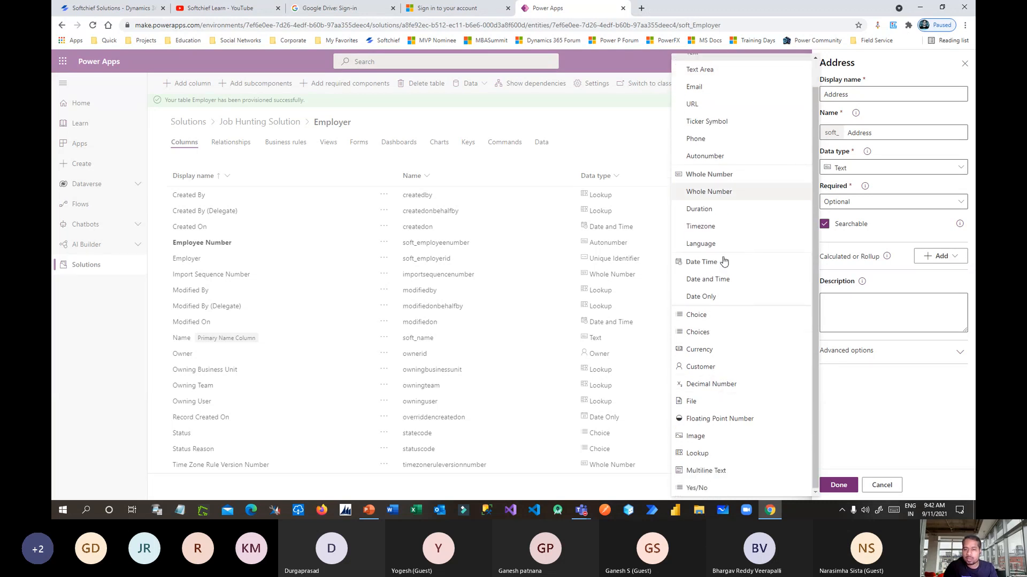
pyautogui.click(716, 472)
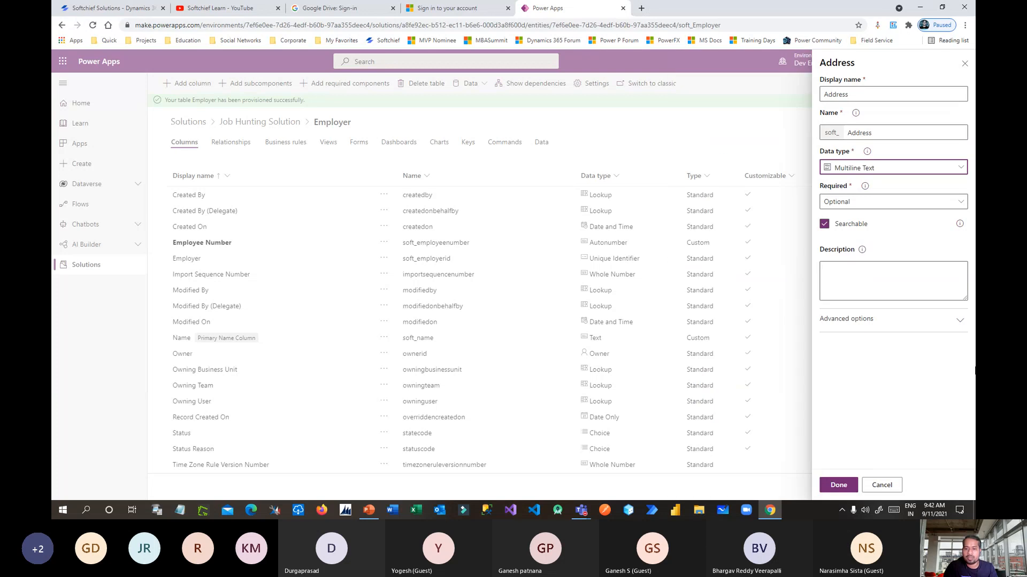
# Confirm the Address column, then add a 'Phone' column of Phone data type to Employer.
pyautogui.click(837, 485)
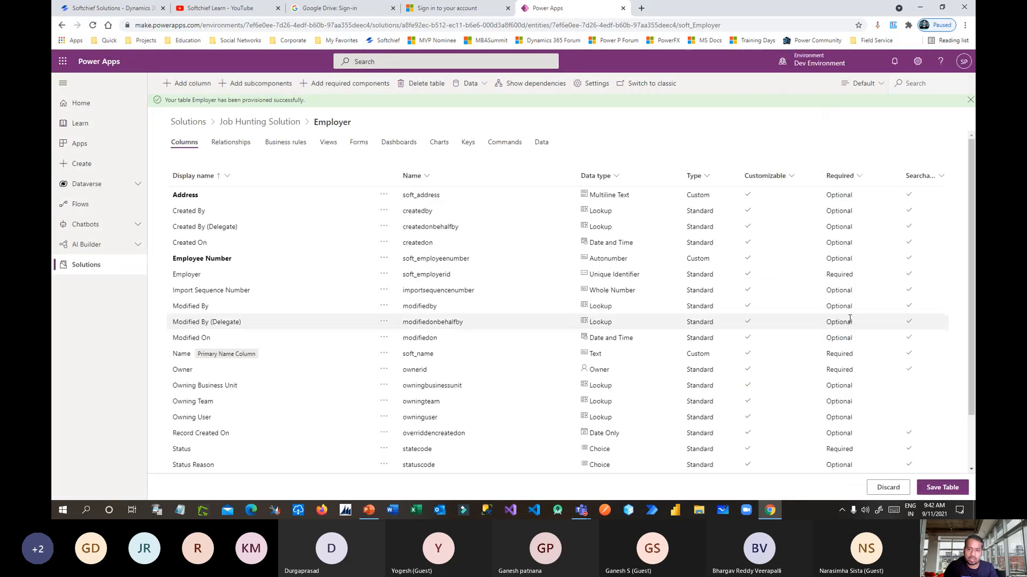
pyautogui.hotkey('alt', 'Tab')
pyautogui.hotkey('alt', 'Tab')
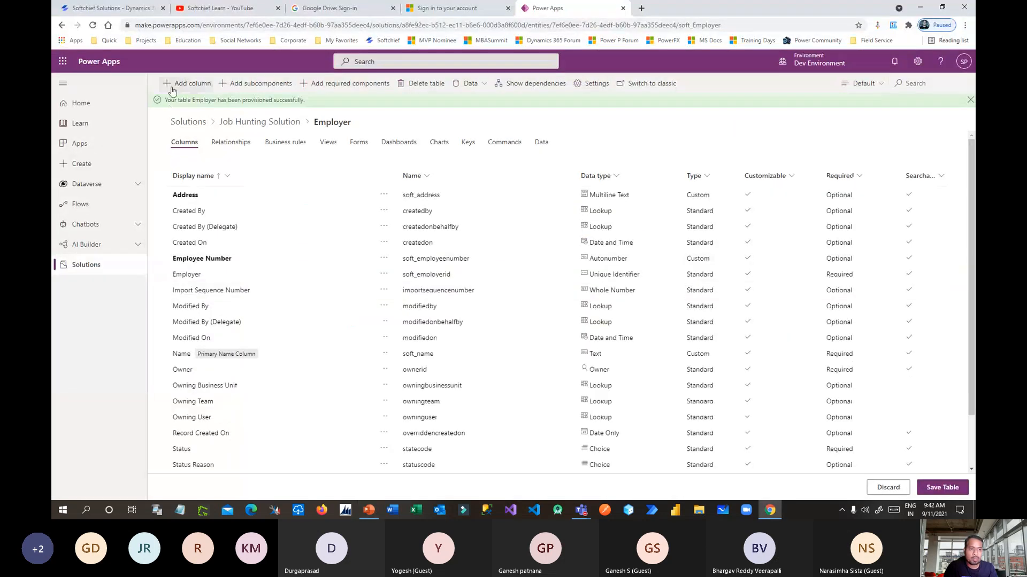
pyautogui.click(186, 83)
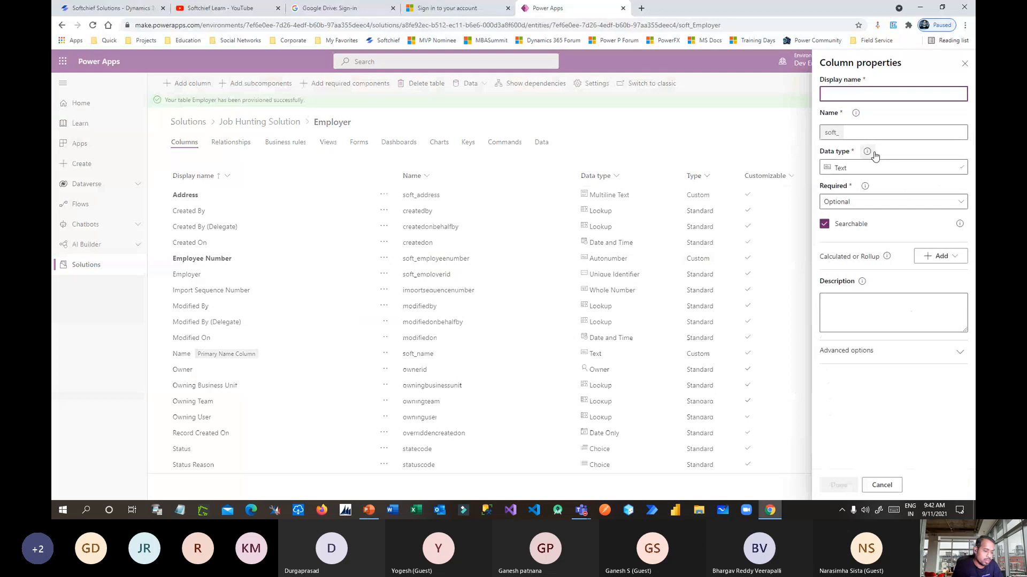
pyautogui.write('Phone')
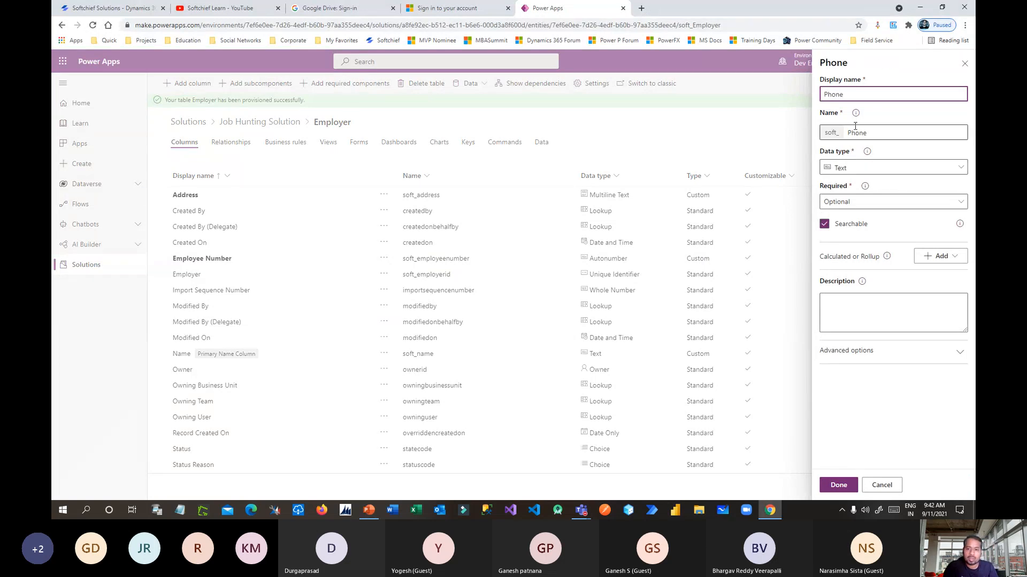
pyautogui.click(848, 168)
pyautogui.click(711, 169)
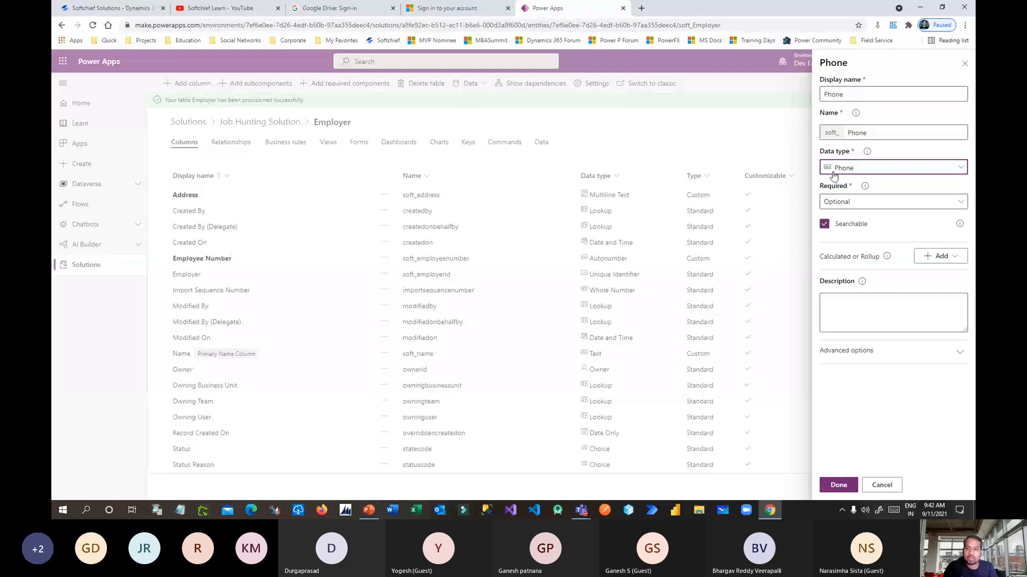
pyautogui.click(843, 485)
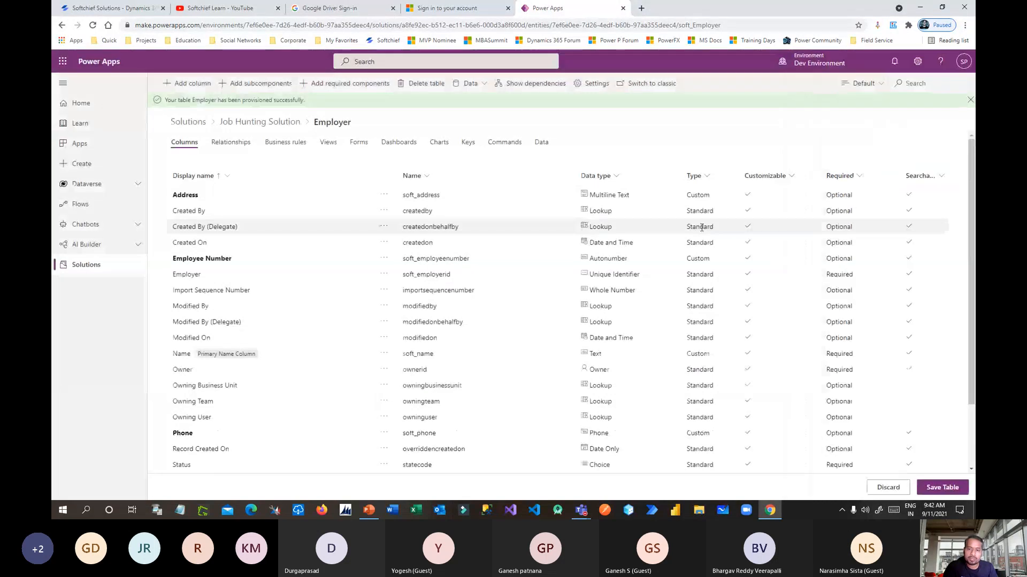
pyautogui.hotkey('alt', 'Tab')
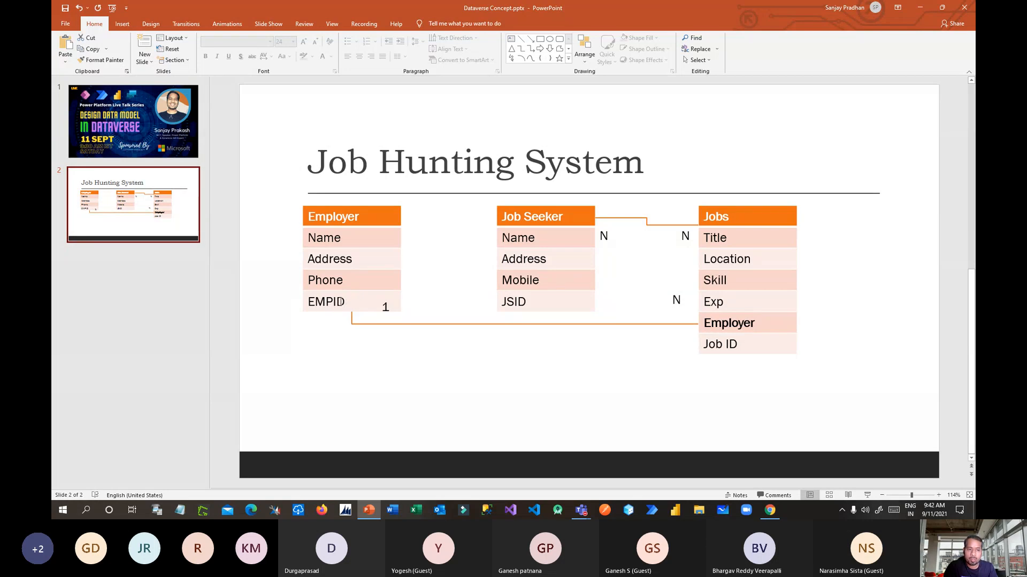
pyautogui.hotkey('alt', 'Tab')
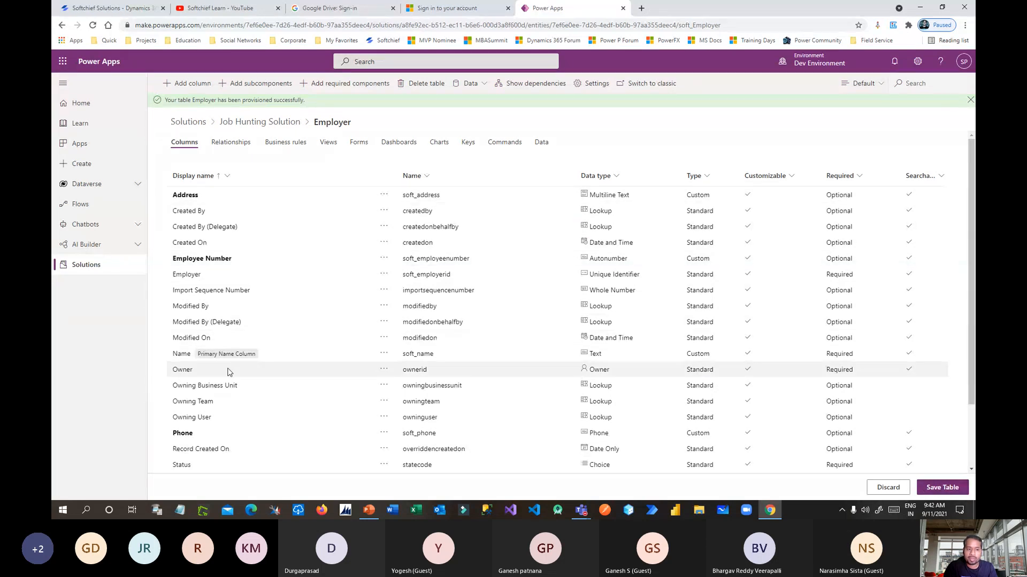
# Save the Employer table's new columns and go back to the Job Hunting Solution page.
pyautogui.click(943, 488)
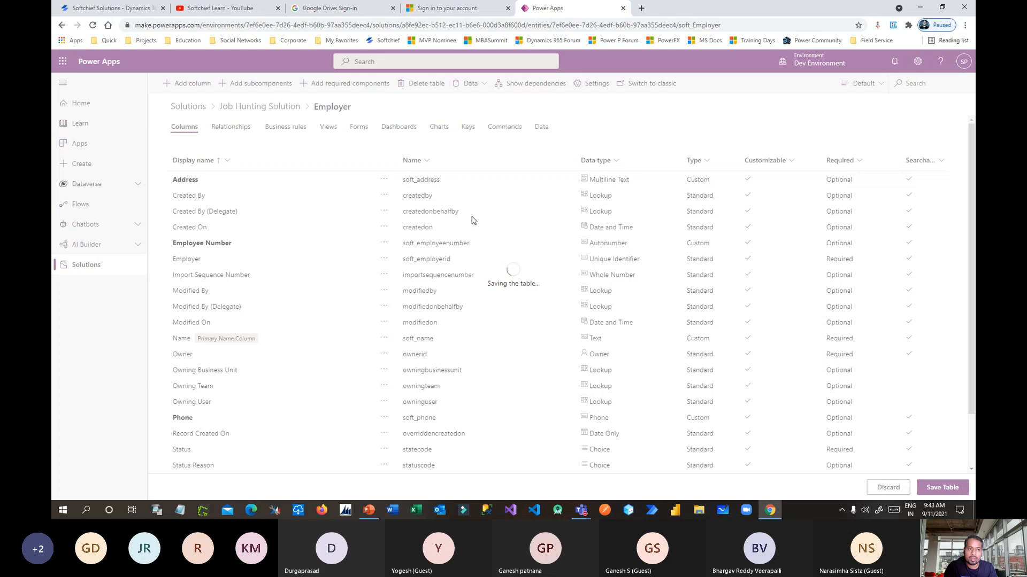
pyautogui.hotkey('alt', 'Tab')
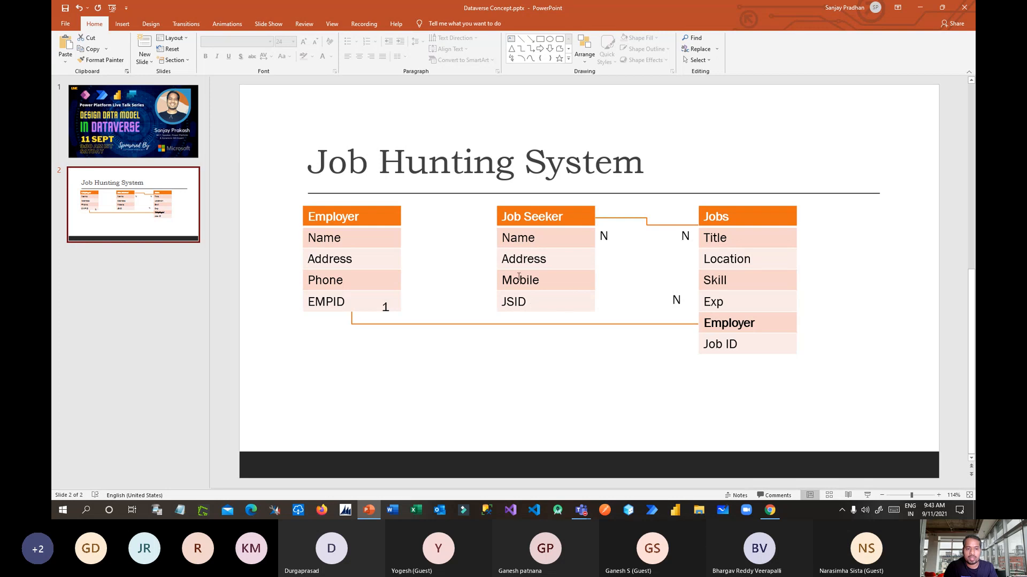
pyautogui.hotkey('alt', 'Tab')
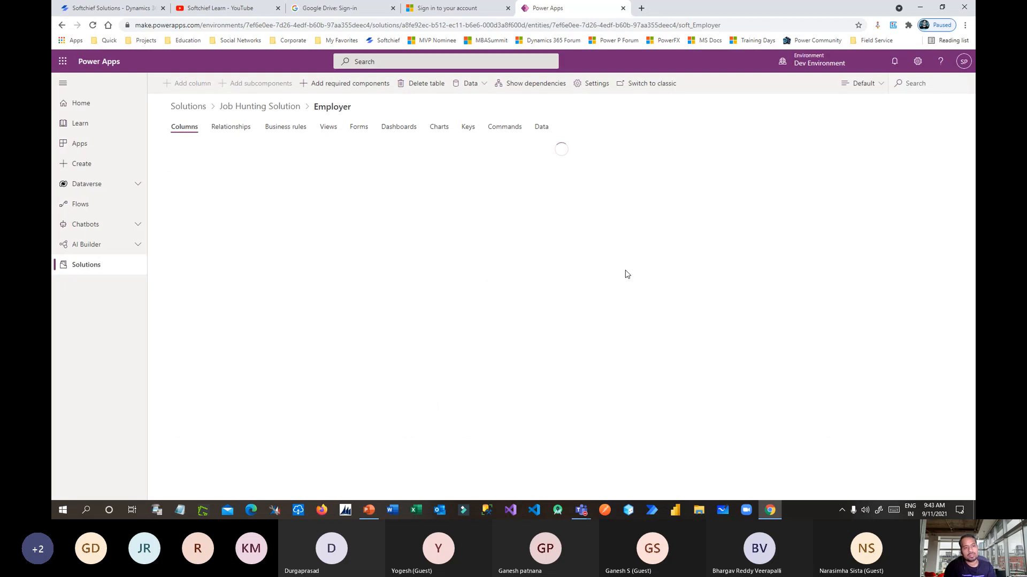
pyautogui.hotkey('alt', 'Tab')
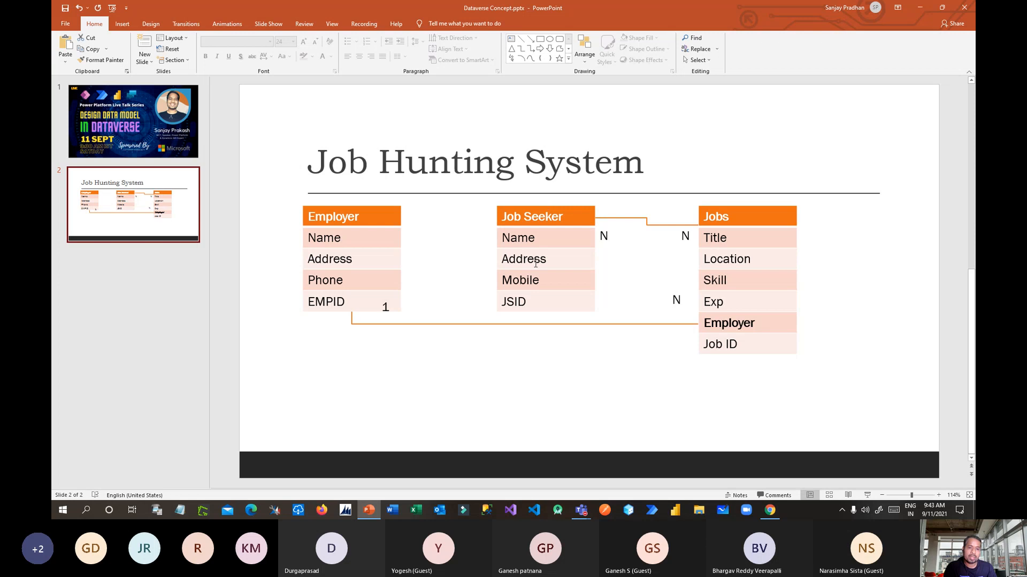
pyautogui.hotkey('alt', 'Tab')
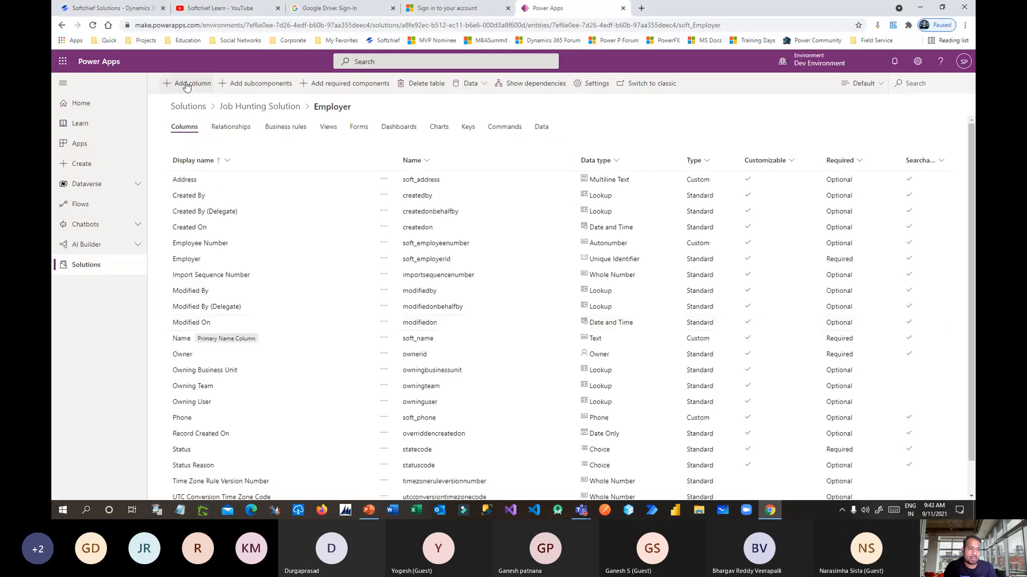
pyautogui.click(263, 107)
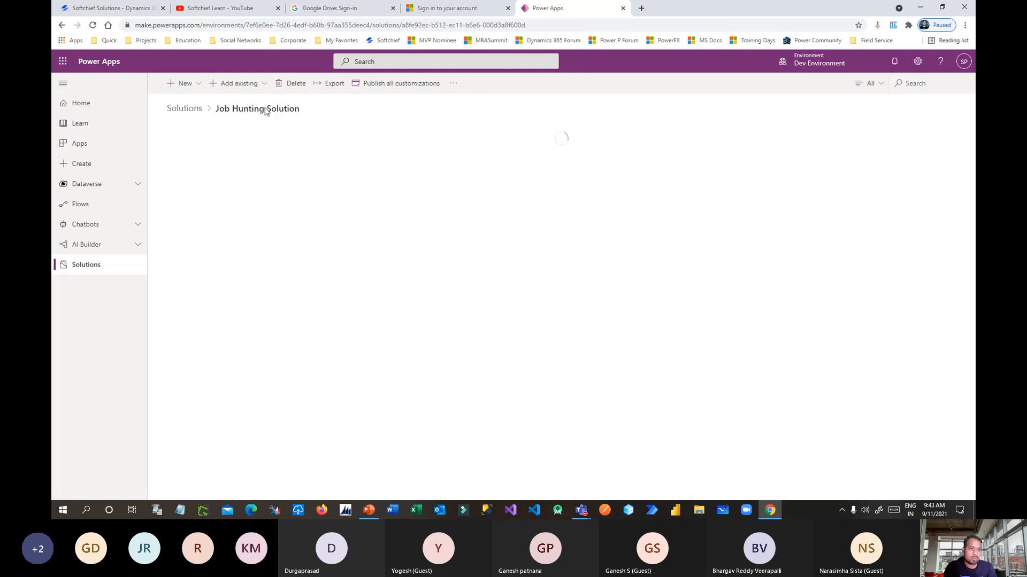
# Create a new table with display name 'Job Seeker', leaving 'Name' as the primary column.
pyautogui.click(191, 86)
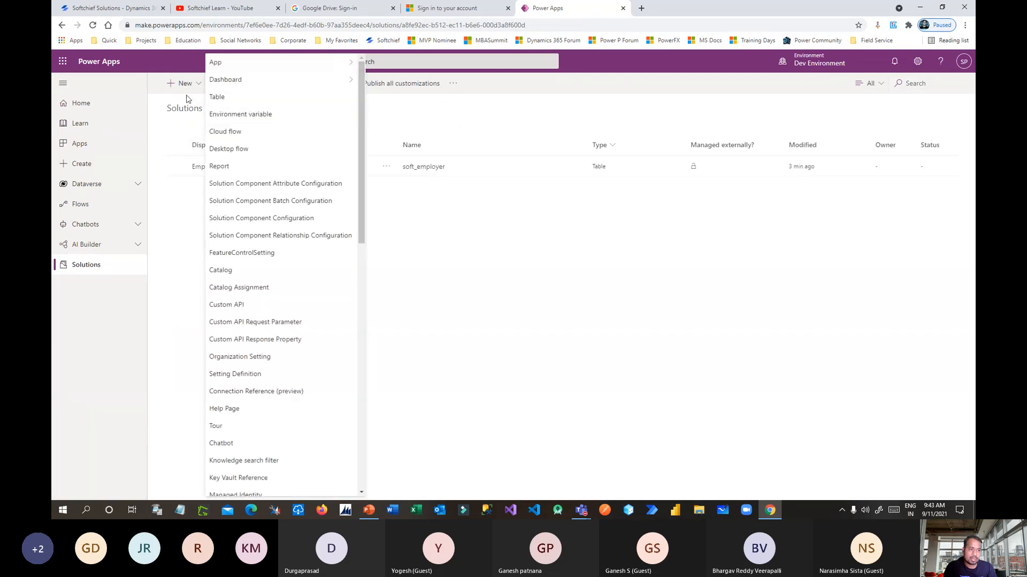
pyautogui.click(251, 99)
pyautogui.hotkey('alt', 'Tab')
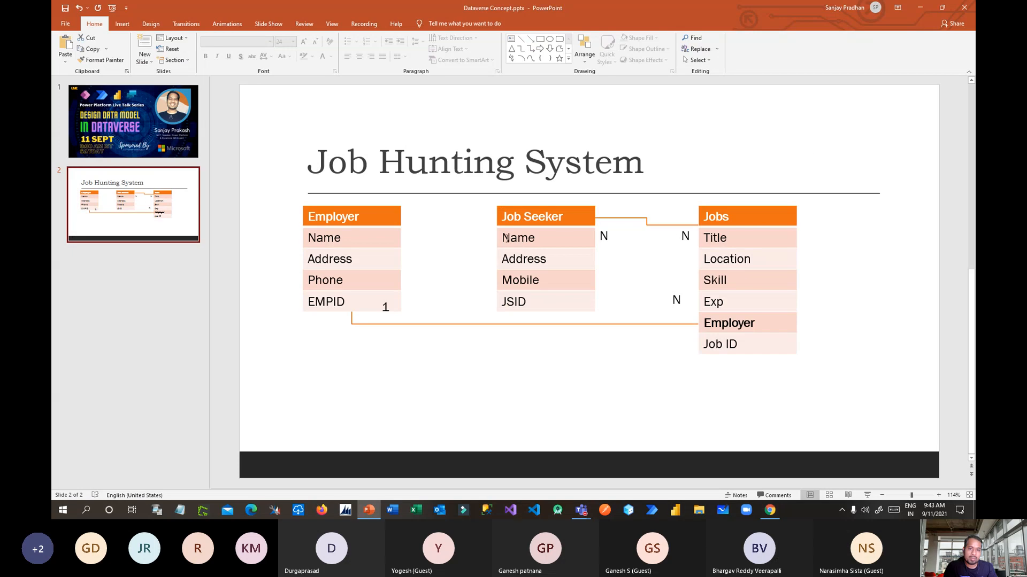
pyautogui.hotkey('alt', 'Tab')
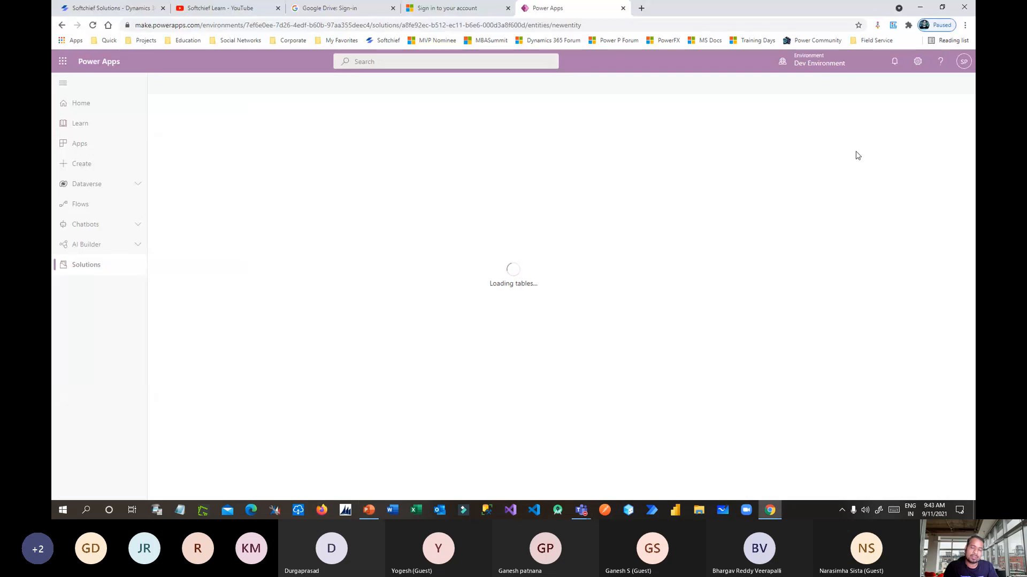
pyautogui.click(863, 100)
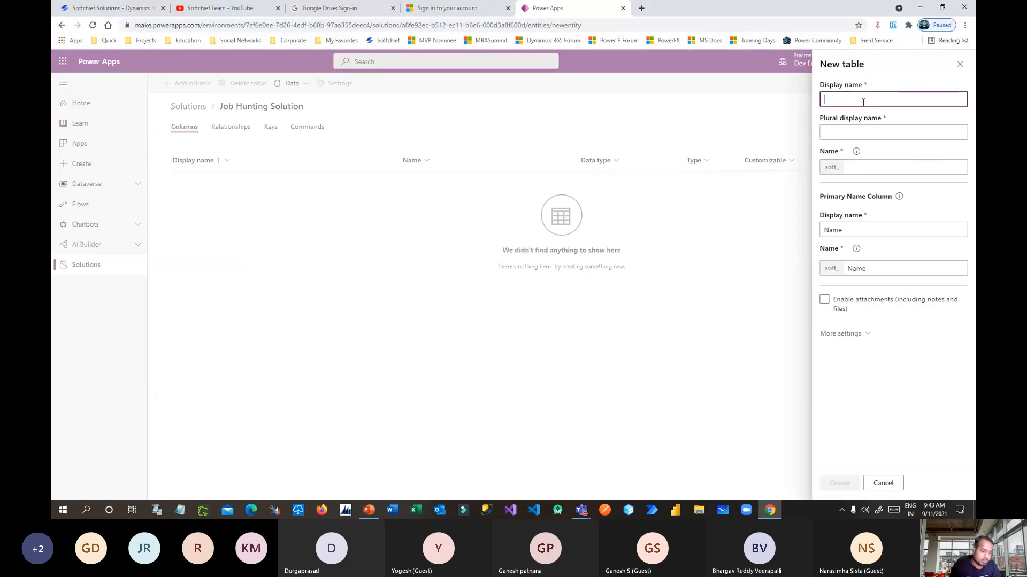
pyautogui.write('Job Seeker')
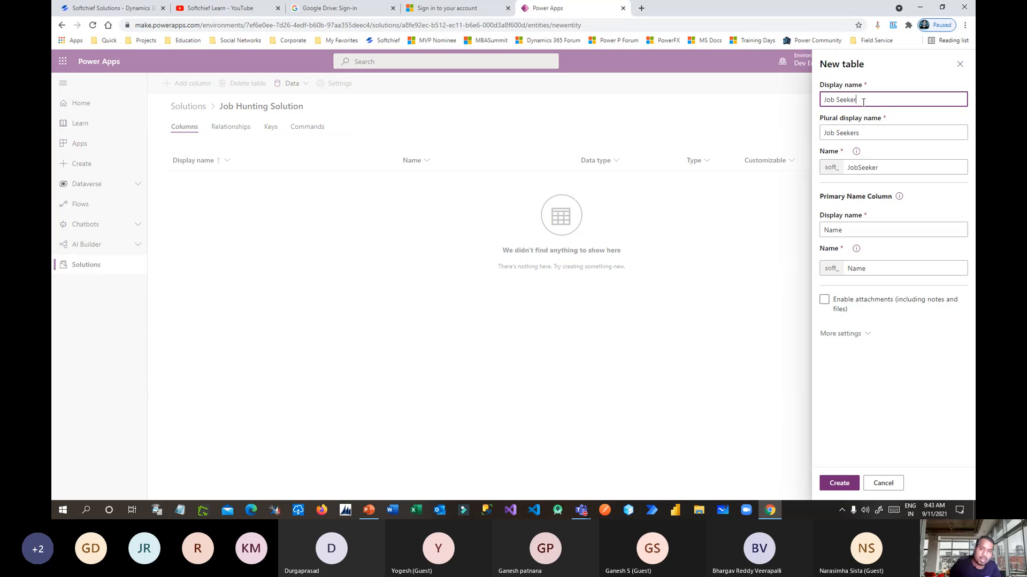
pyautogui.click(867, 230)
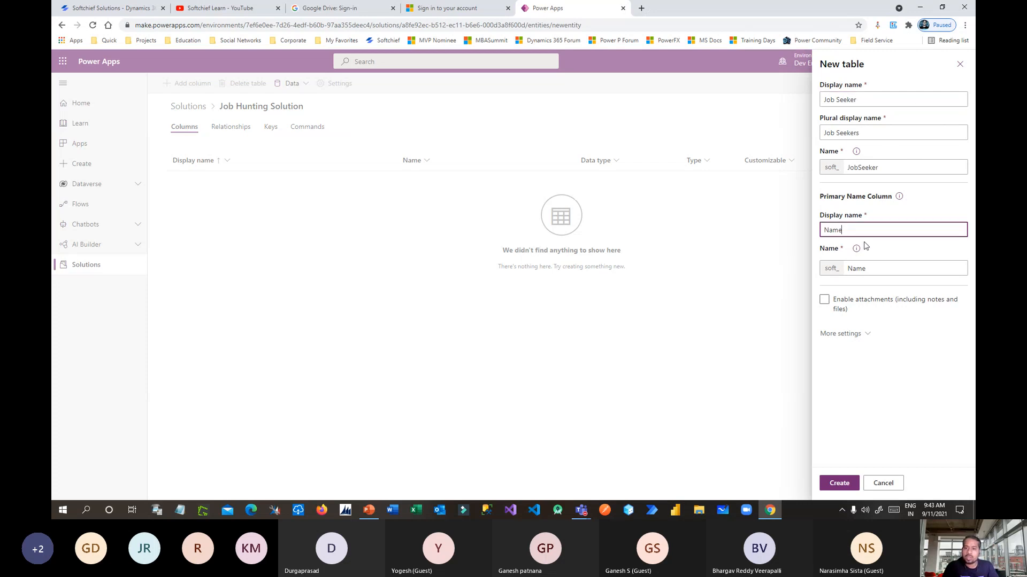
pyautogui.moveTo(858, 233); pyautogui.dragTo(783, 232)
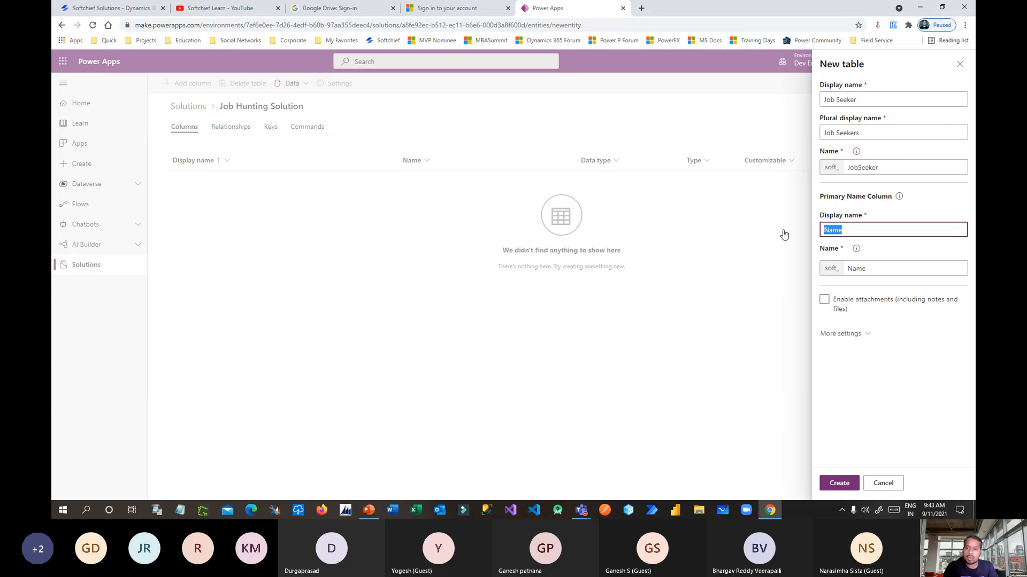
pyautogui.click(870, 228)
pyautogui.doubleClick(834, 230)
pyautogui.moveTo(819, 216); pyautogui.dragTo(858, 219)
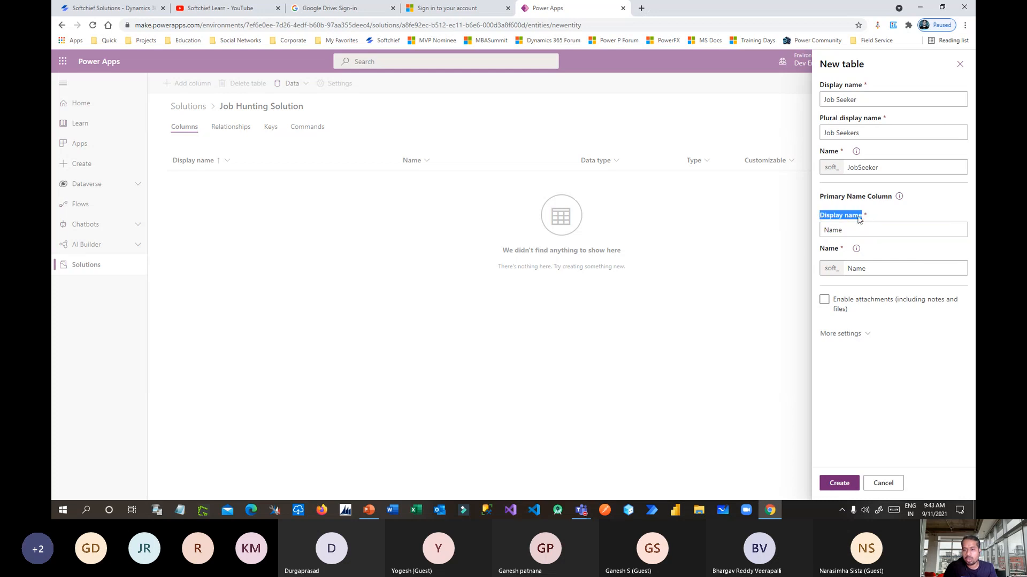
pyautogui.click(841, 483)
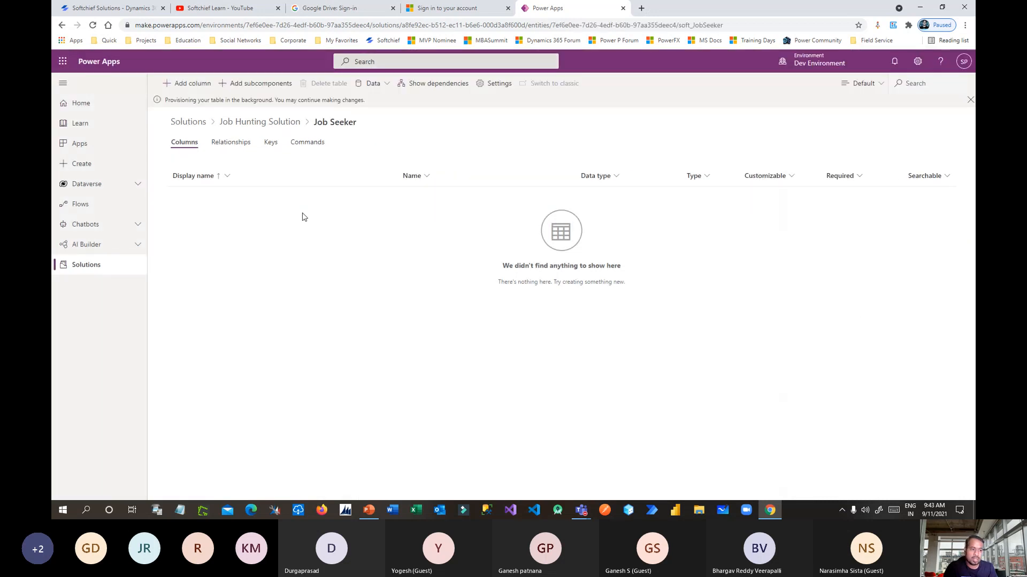
# Add an Address column of Multiline Text type to the Job Seeker table.
pyautogui.click(187, 86)
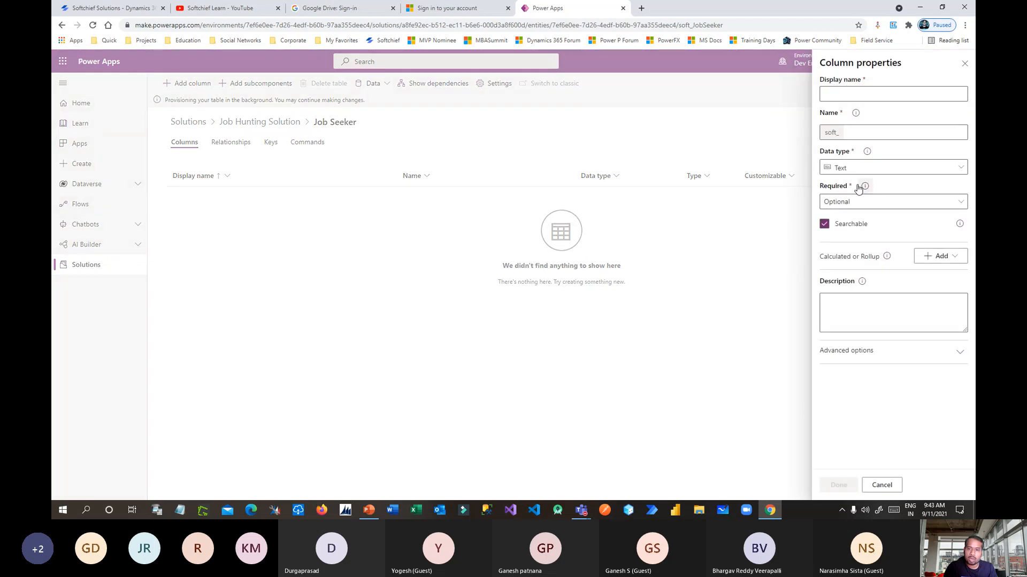
pyautogui.hotkey('alt', 'Tab')
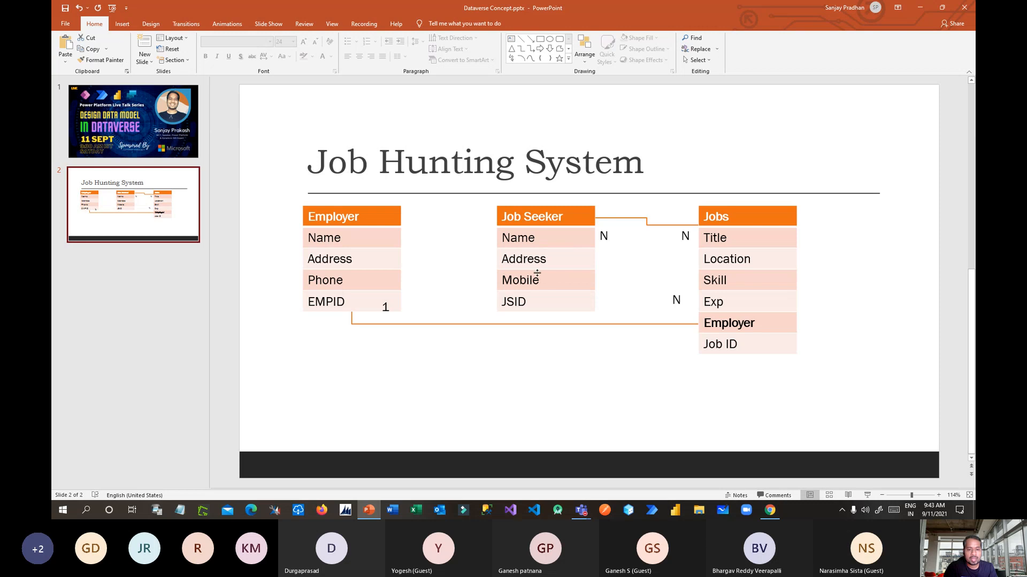
pyautogui.hotkey('alt', 'Tab')
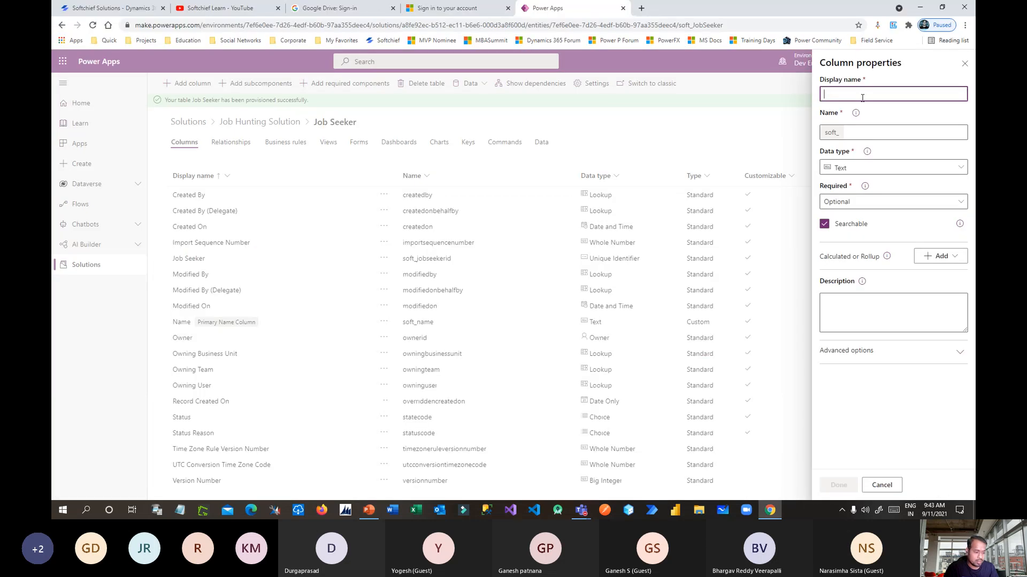
pyautogui.write('Addess')
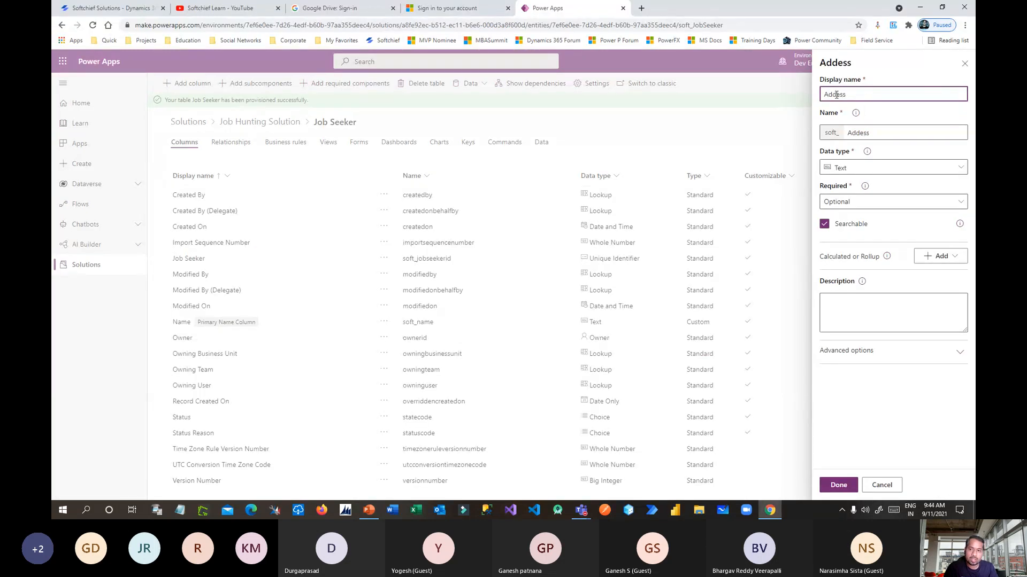
pyautogui.write('r')
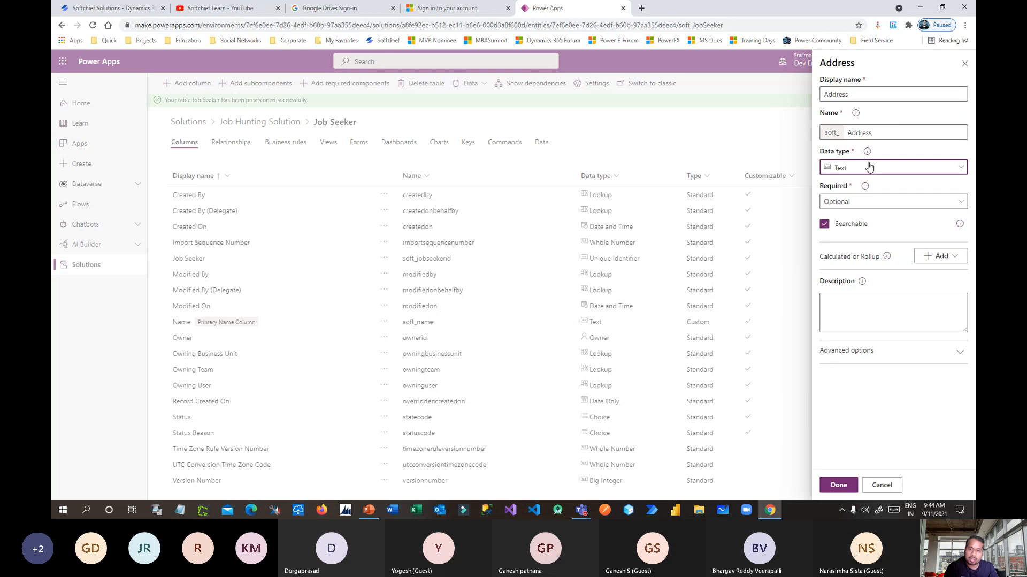
pyautogui.click(869, 167)
pyautogui.scroll(-1, 729, 460)
pyautogui.click(722, 470)
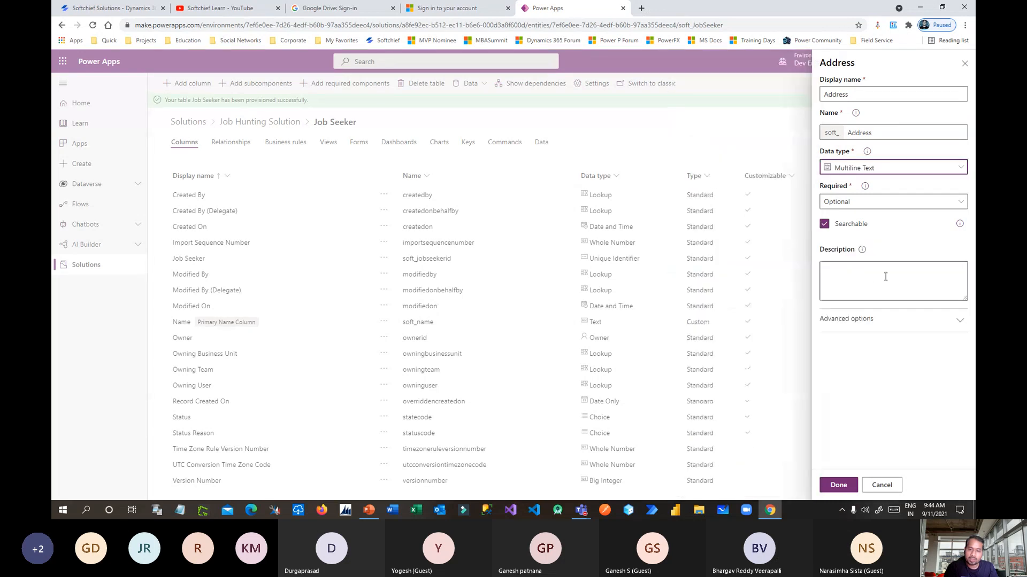
pyautogui.click(838, 485)
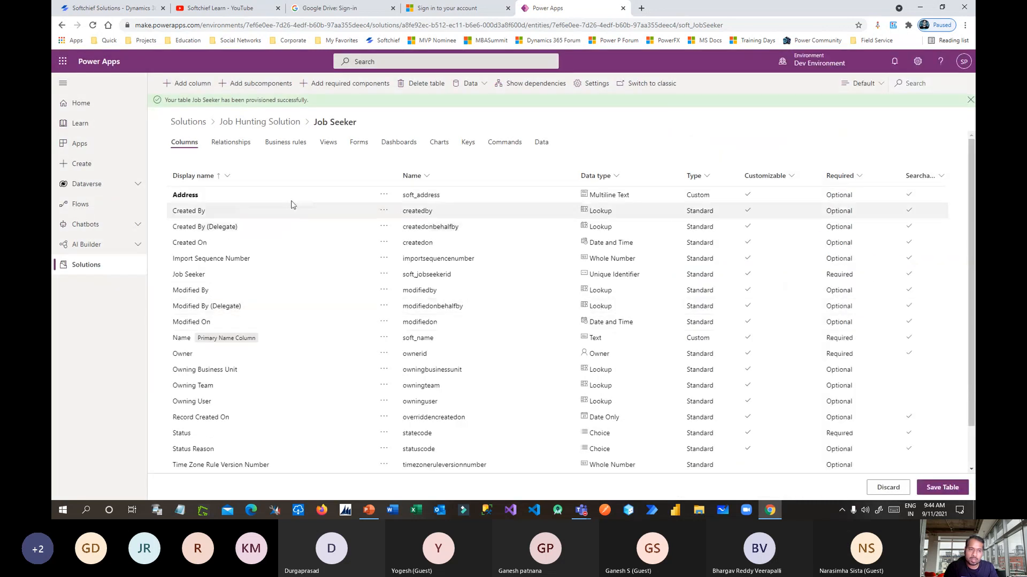
pyautogui.hotkey('alt', 'Tab')
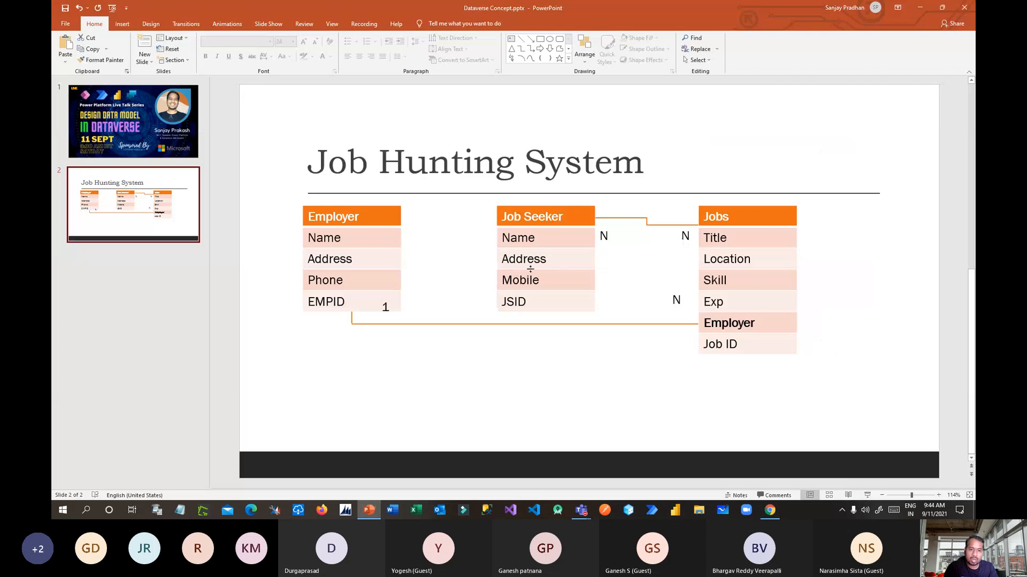
# Add a 'Mobile' column with the Phone data type to Job Seeker.
pyautogui.hotkey('alt', 'Tab')
pyautogui.click(890, 95)
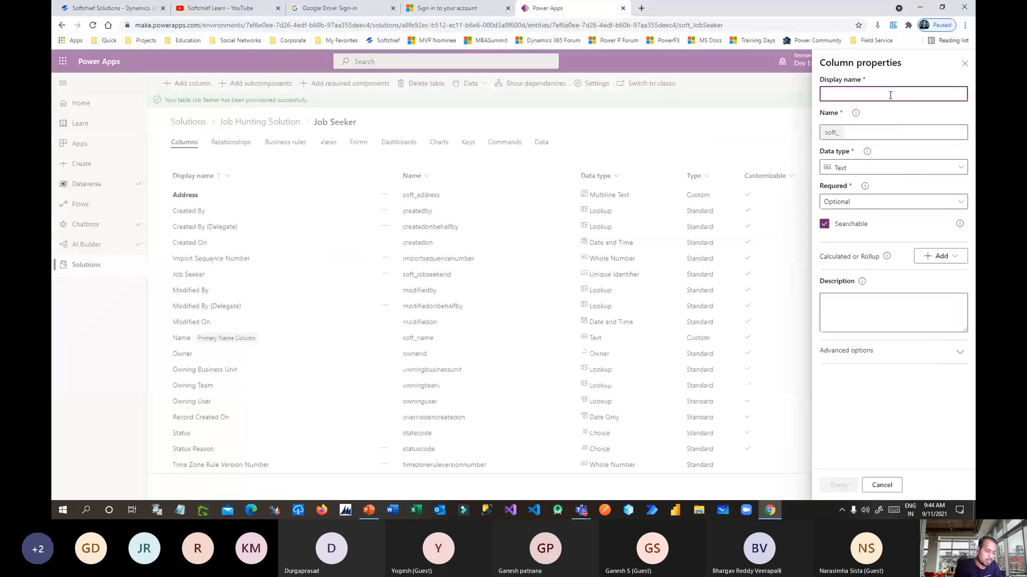
pyautogui.write('Mobile')
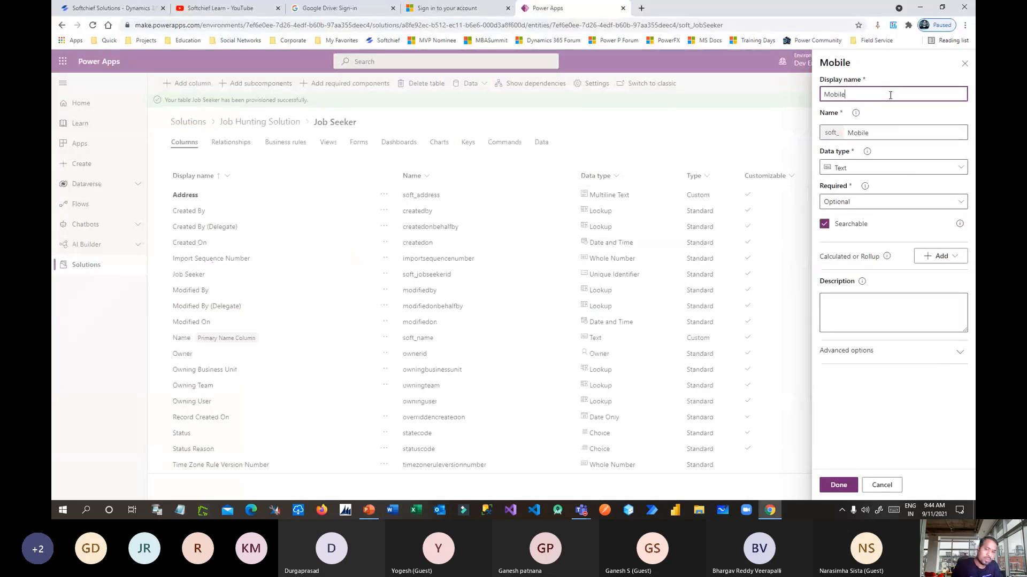
pyautogui.click(867, 169)
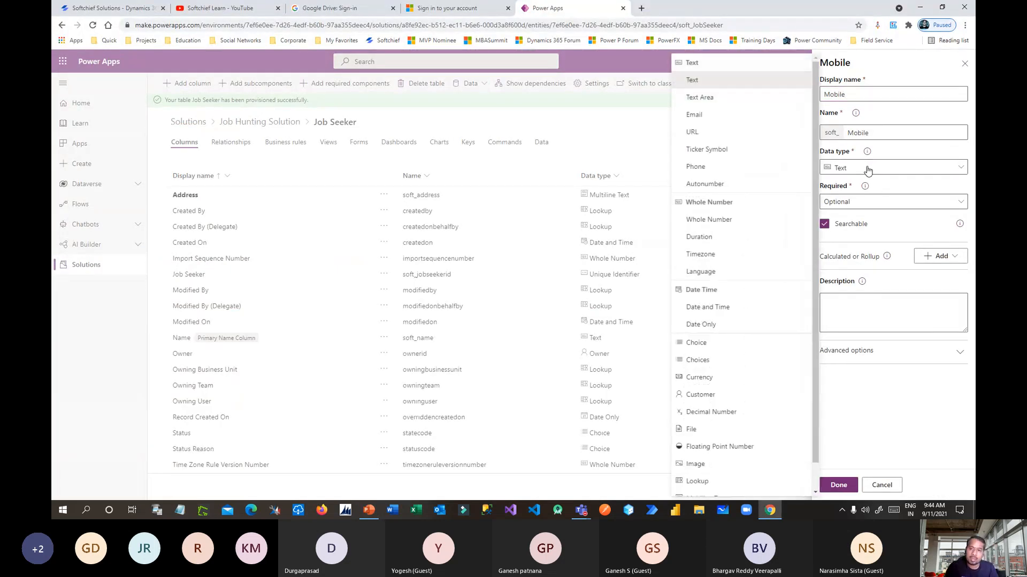
pyautogui.click(711, 168)
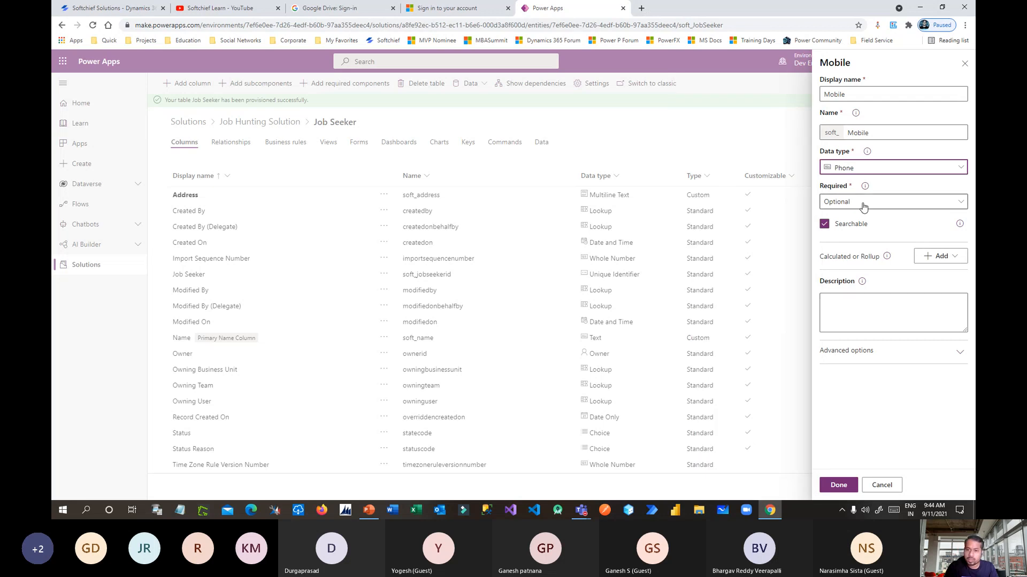
pyautogui.click(843, 492)
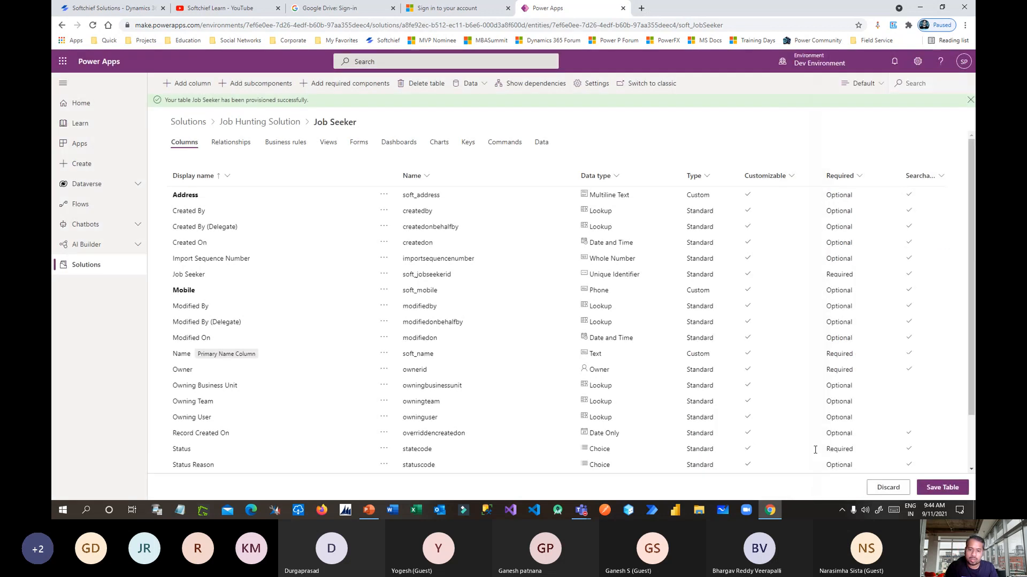
# Highlight the JSID entry in the Job Seeker diagram on the design slide.
pyautogui.hotkey('alt', 'Tab')
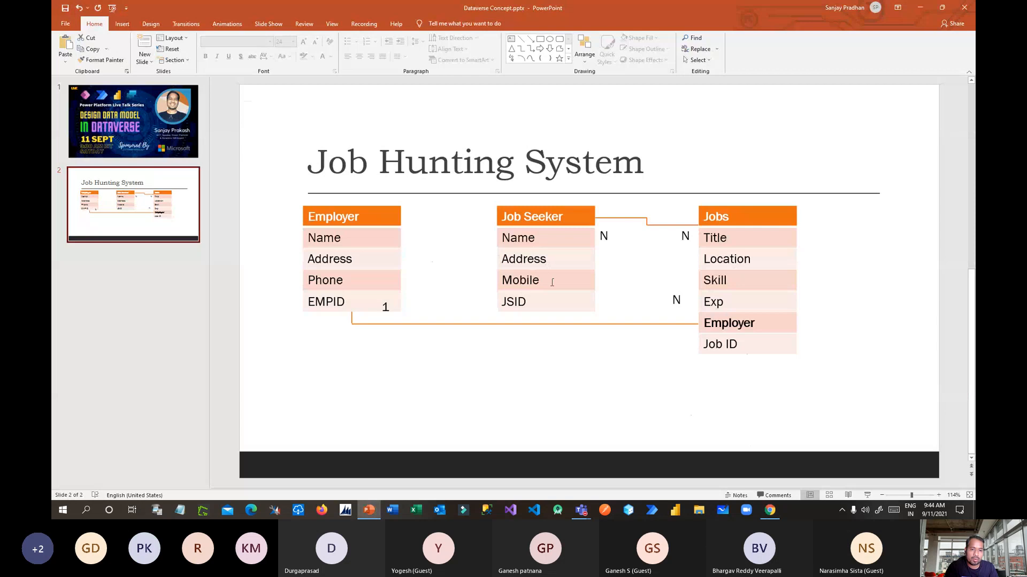
pyautogui.doubleClick(511, 304)
pyautogui.click(530, 305)
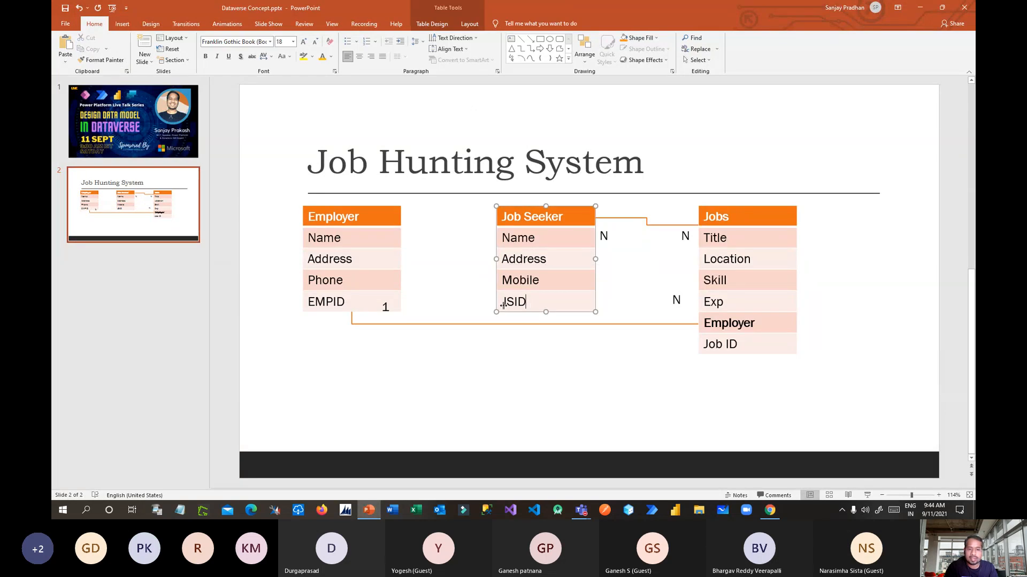
pyautogui.doubleClick(507, 301)
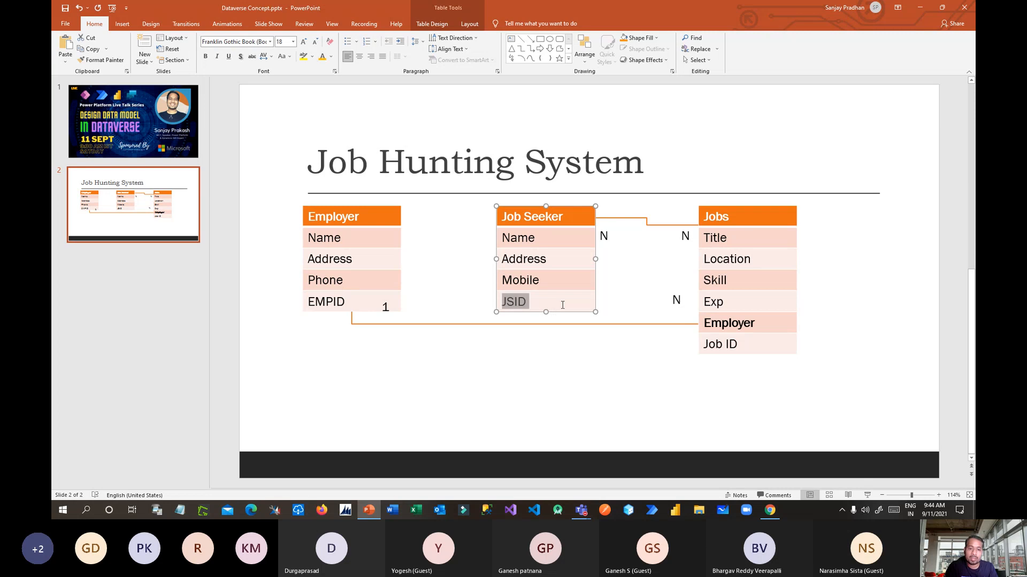
# Save the Job Seeker table with its new columns and return to the solution's component list.
pyautogui.hotkey('alt', 'Tab')
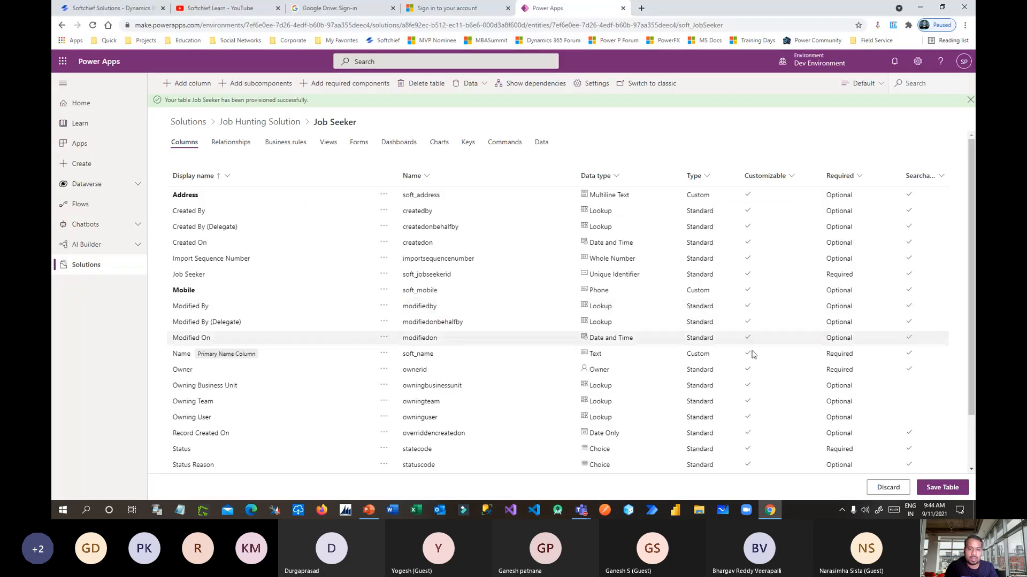
pyautogui.click(942, 488)
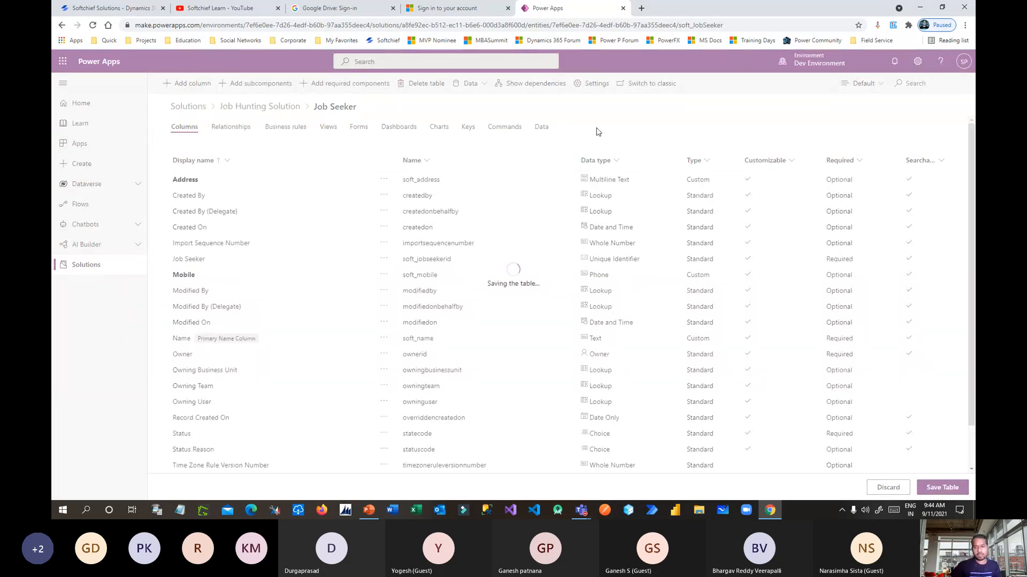
pyautogui.hotkey('alt', 'Tab')
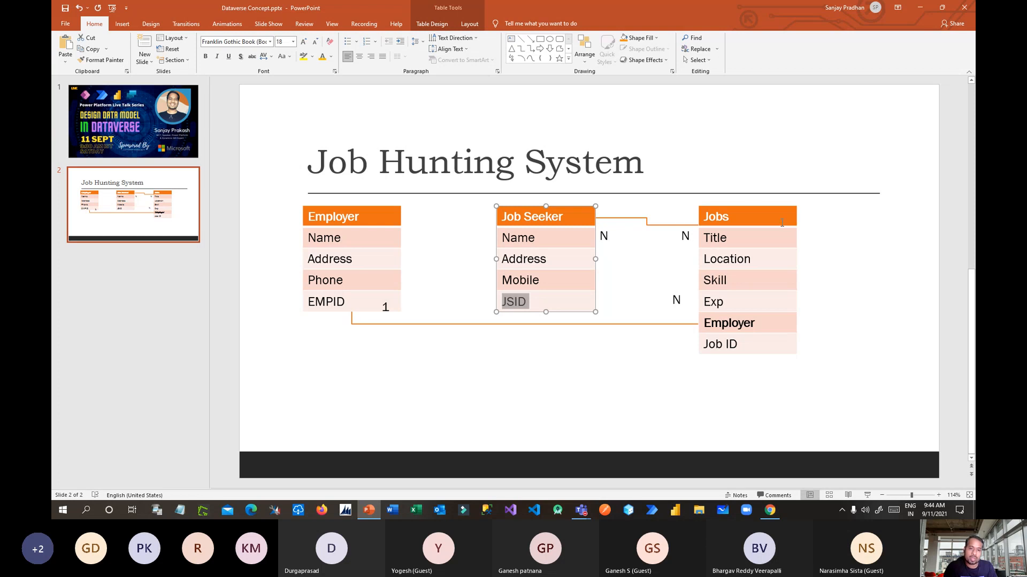
pyautogui.hotkey('alt', 'Tab')
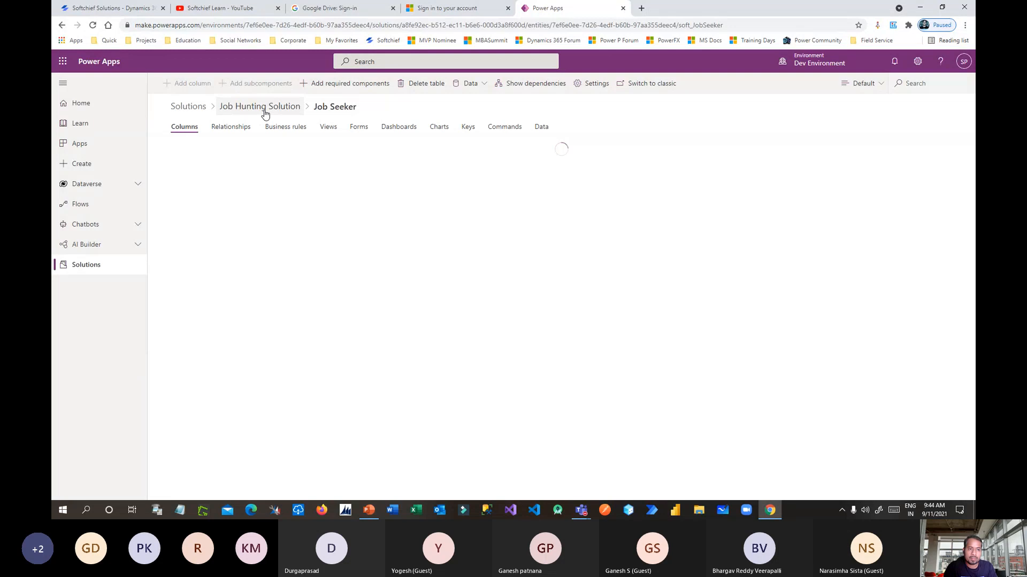
pyautogui.click(264, 110)
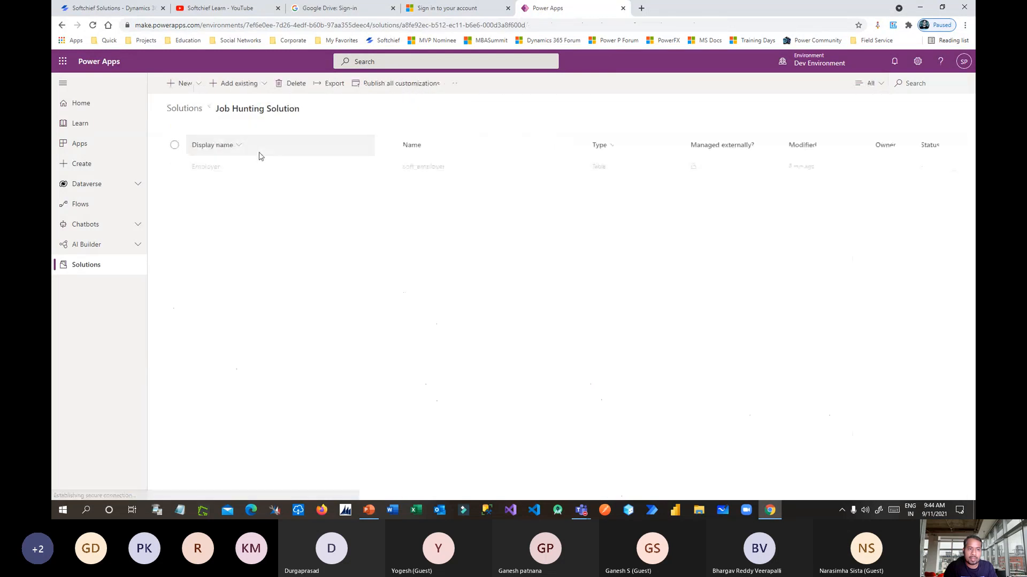
# Create a new table named 'Job' (plural 'Jobs'), renaming its primary column from Name to 'Title'.
pyautogui.click(202, 86)
pyautogui.click(258, 104)
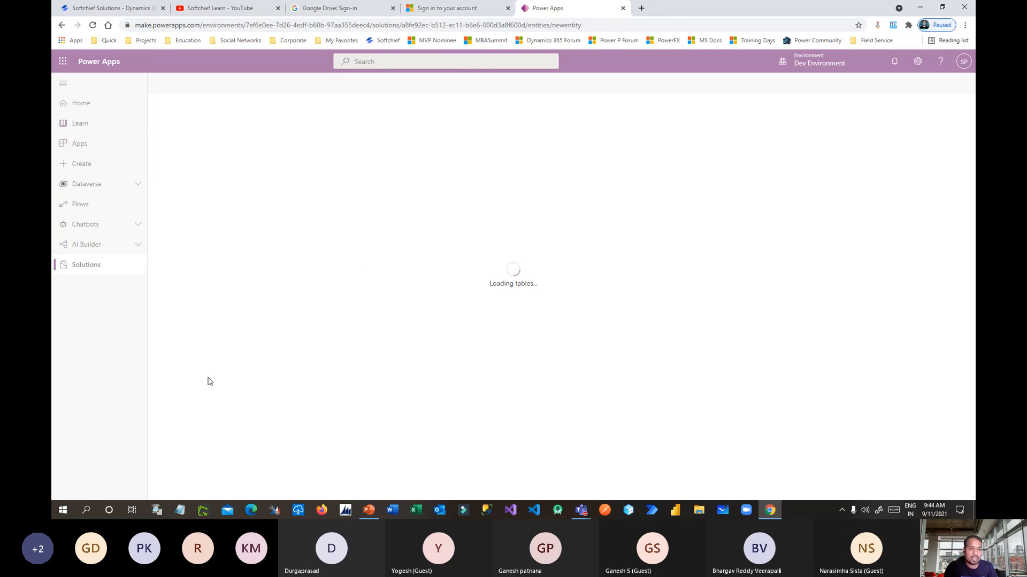
pyautogui.click(866, 96)
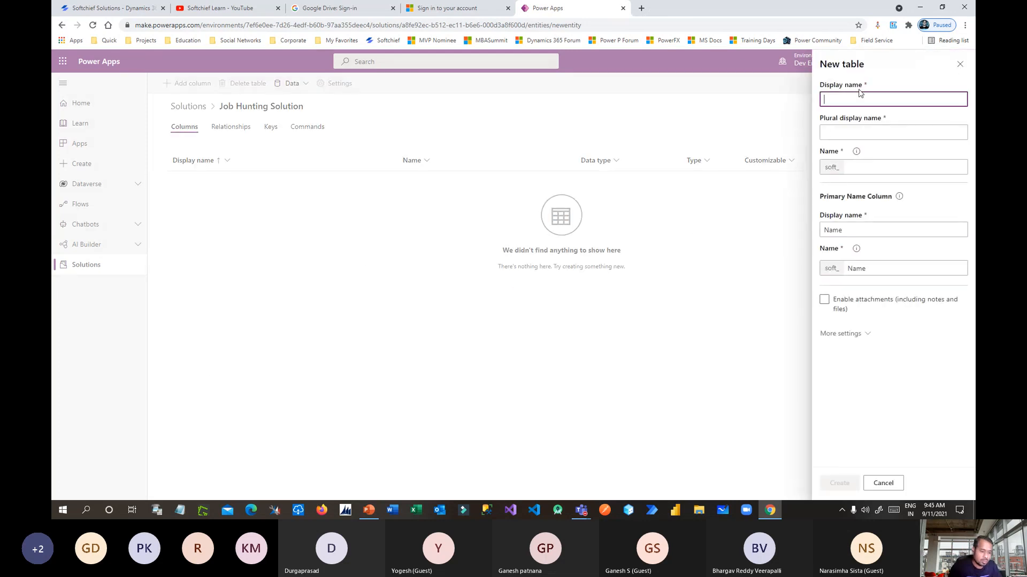
pyautogui.write('Job')
pyautogui.click(913, 378)
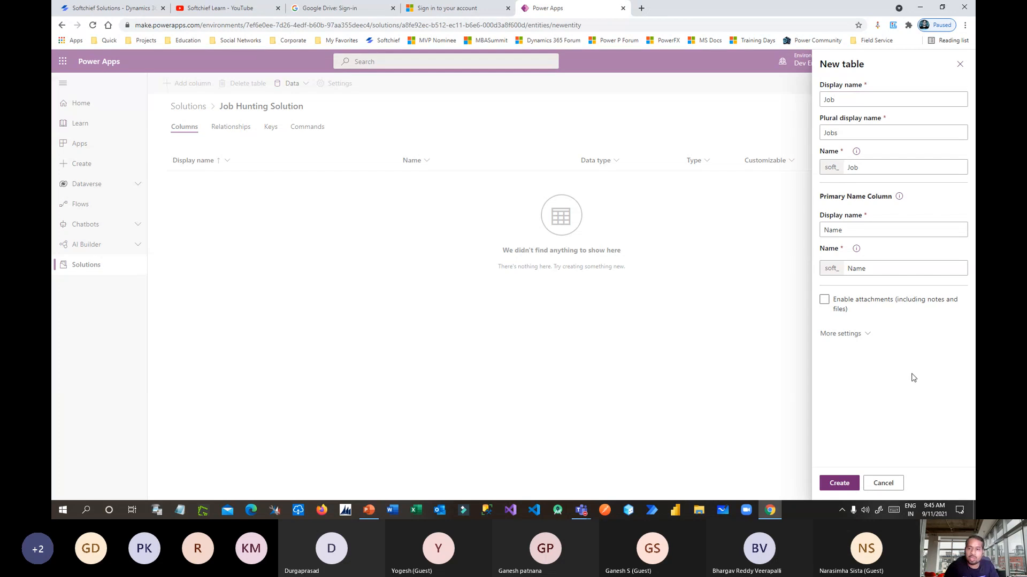
pyautogui.doubleClick(844, 134)
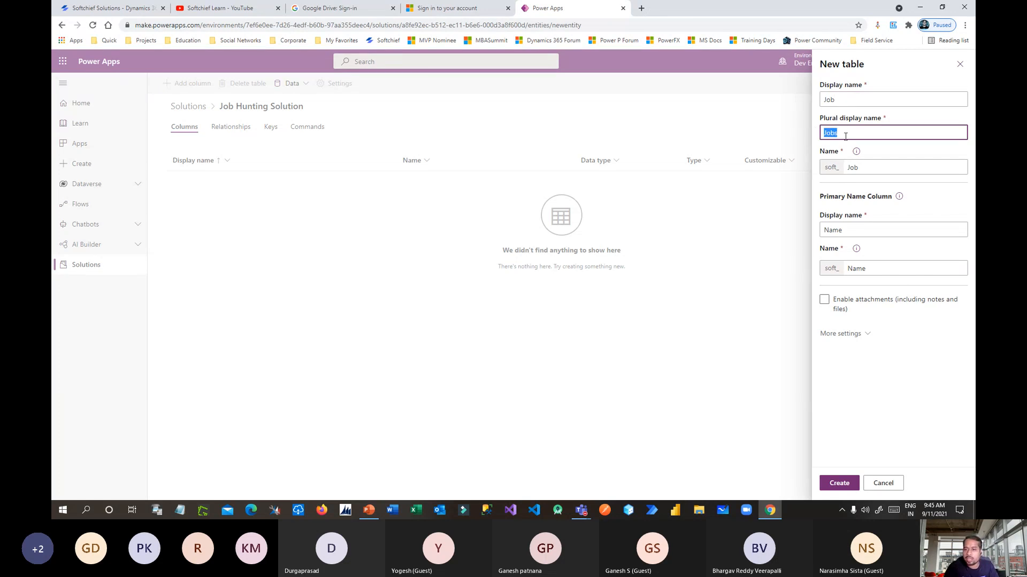
pyautogui.click(848, 231)
pyautogui.hotkey('ctrl', 'a')
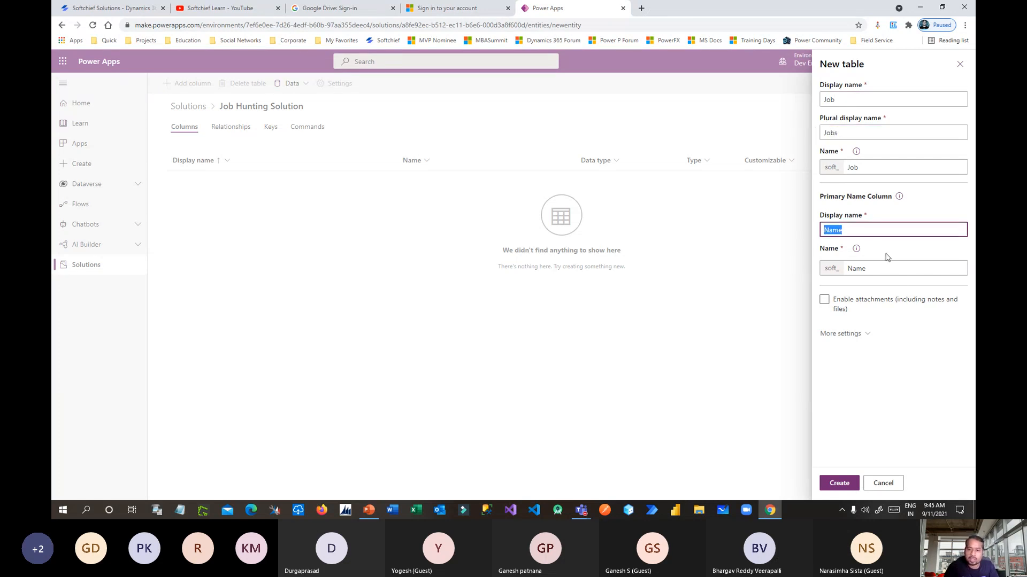
pyautogui.write('Title')
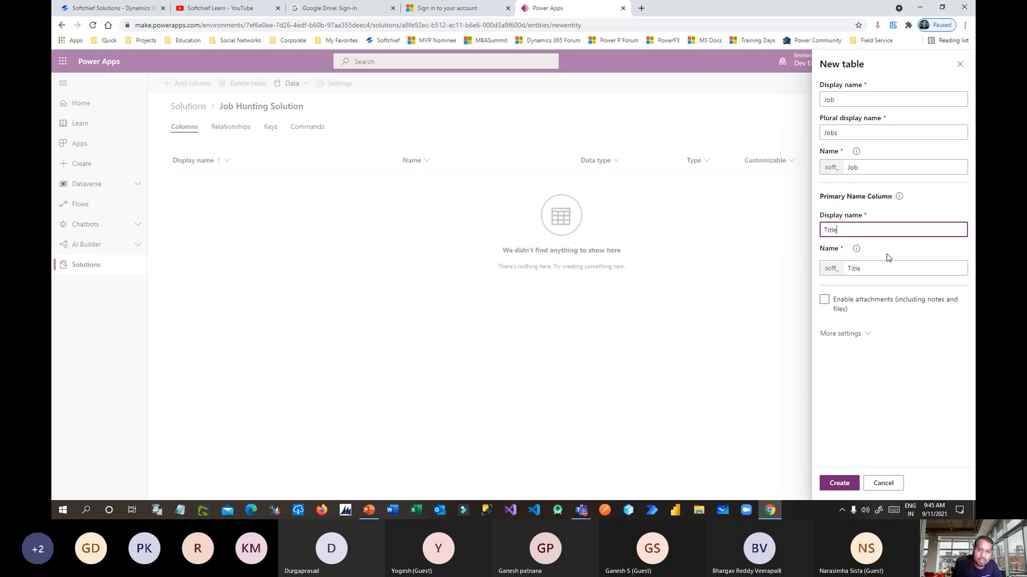
pyautogui.click(881, 366)
pyautogui.moveTo(833, 222); pyautogui.dragTo(874, 215)
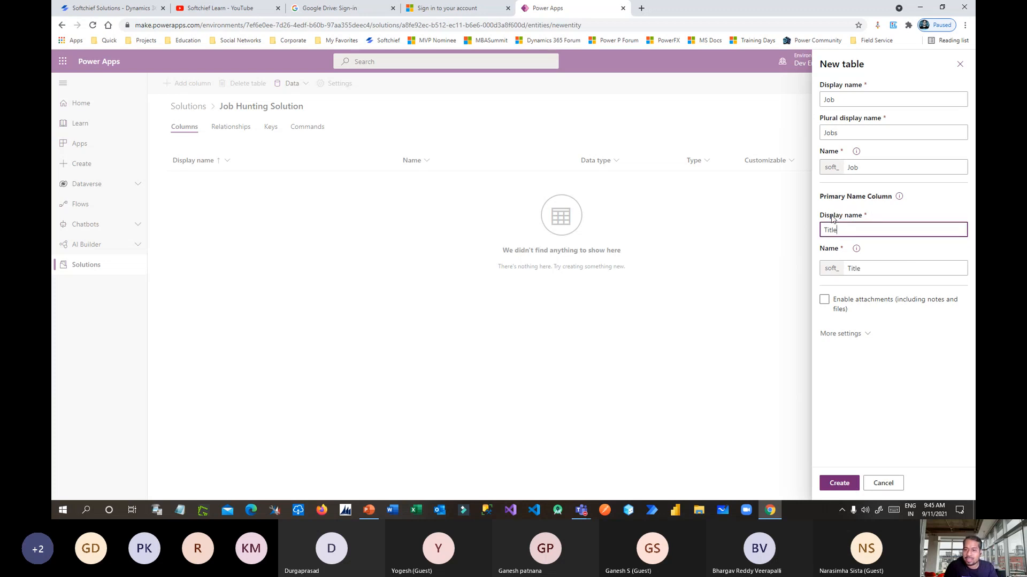
pyautogui.click(837, 482)
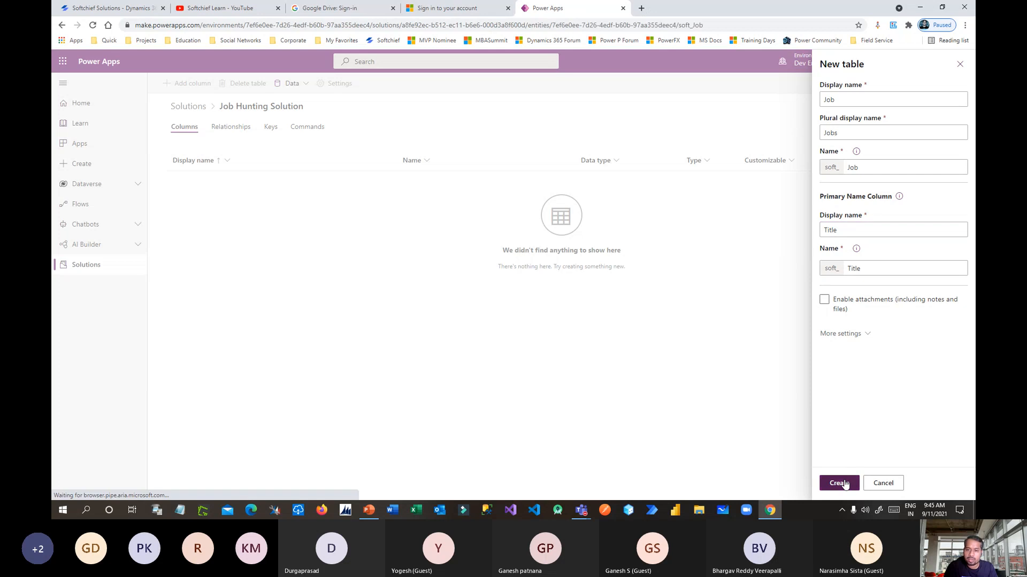
# Add a 'Job Location' column of Multiline Text type to the Job table.
pyautogui.click(205, 86)
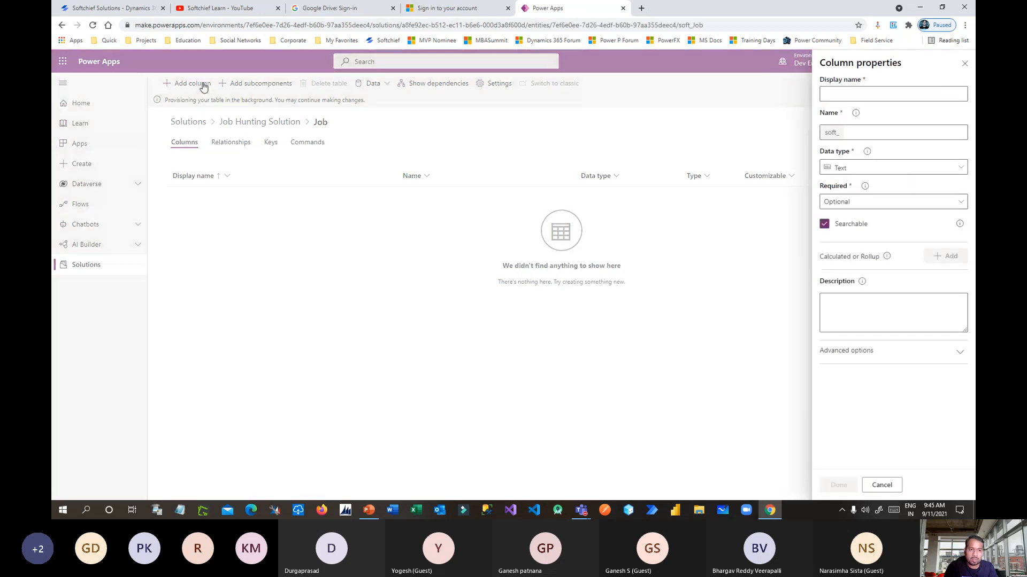
pyautogui.hotkey('alt', 'Tab')
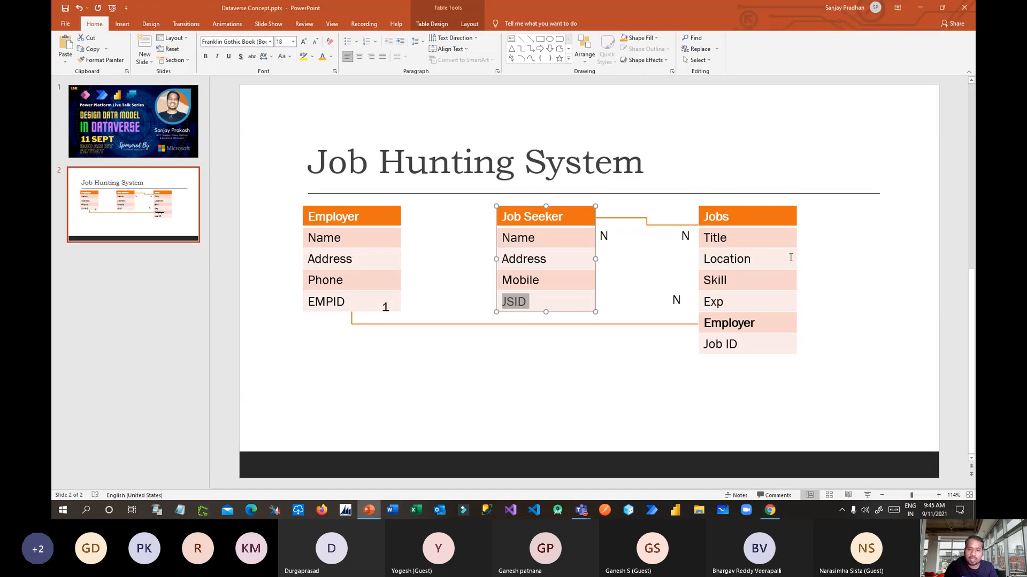
pyautogui.hotkey('alt', 'Tab')
pyautogui.click(851, 95)
pyautogui.write('Job')
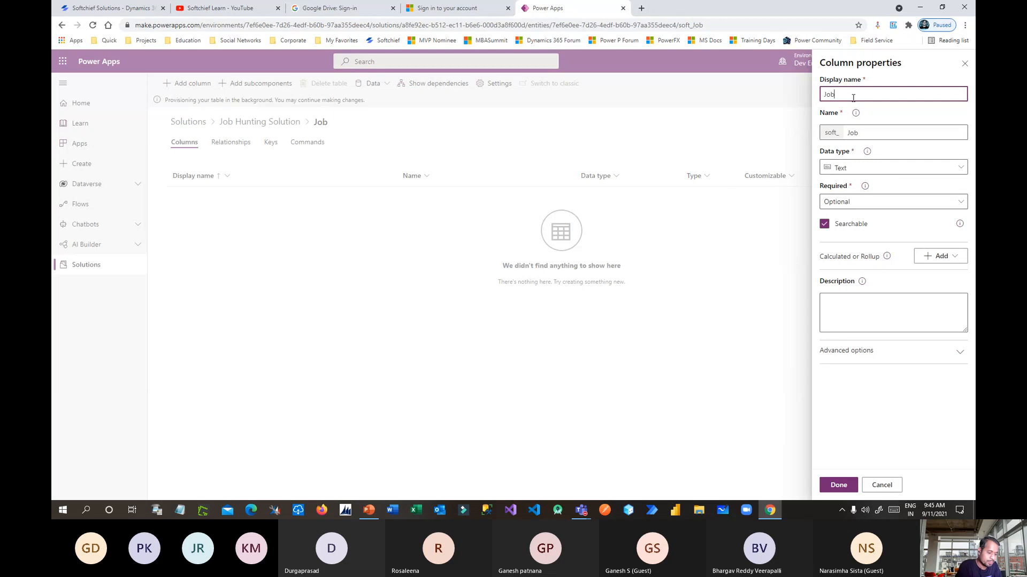
pyautogui.write(' Location')
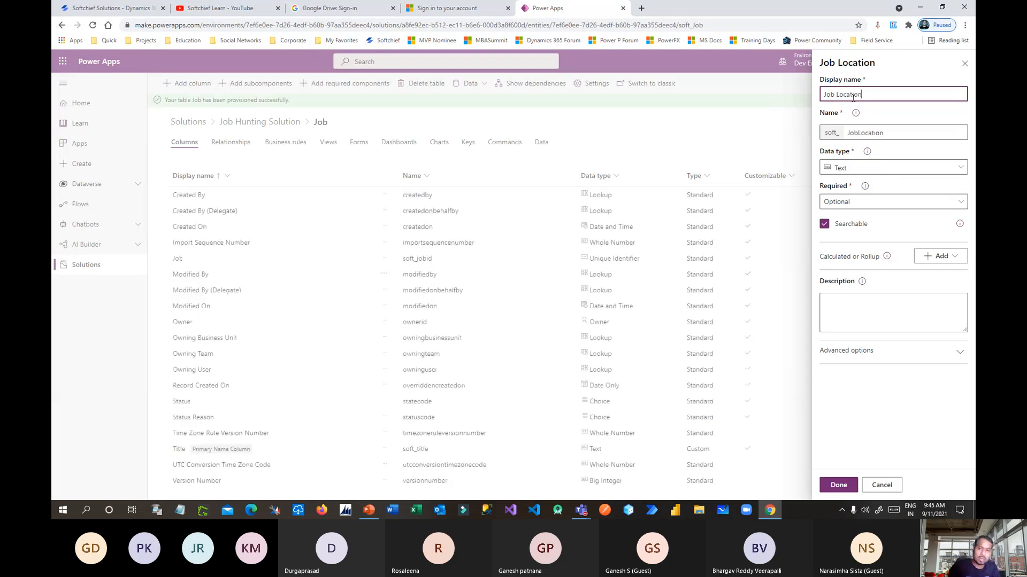
pyautogui.click(850, 169)
pyautogui.scroll(-1, 729, 367)
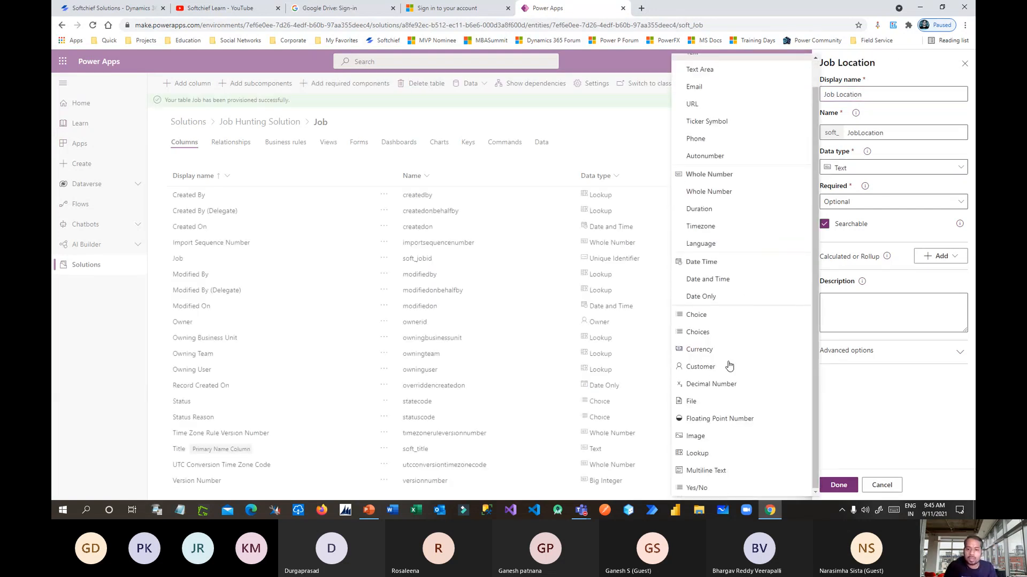
pyautogui.click(705, 472)
pyautogui.click(838, 485)
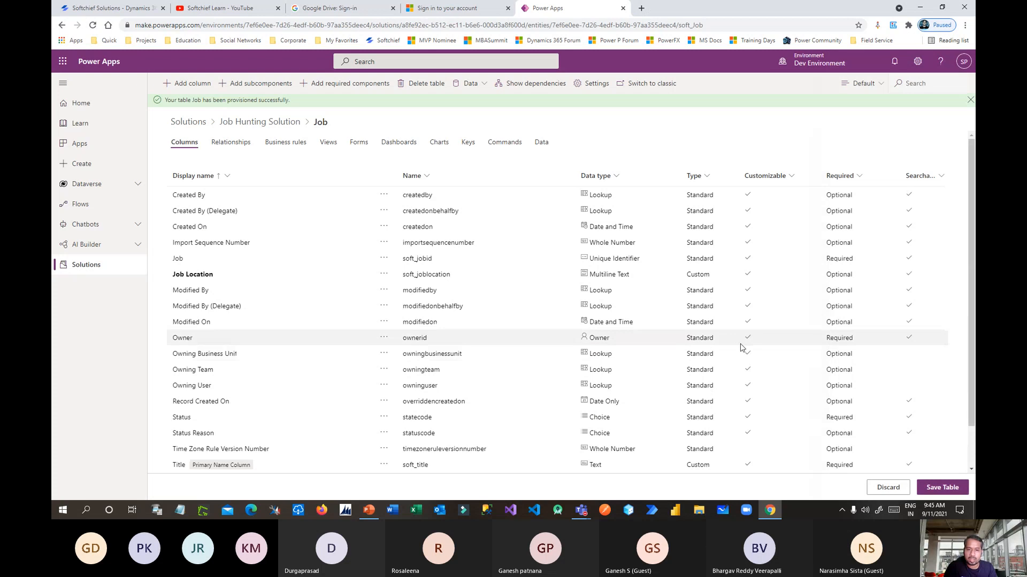
pyautogui.hotkey('alt', 'Tab')
pyautogui.hotkey('alt', 'Tab')
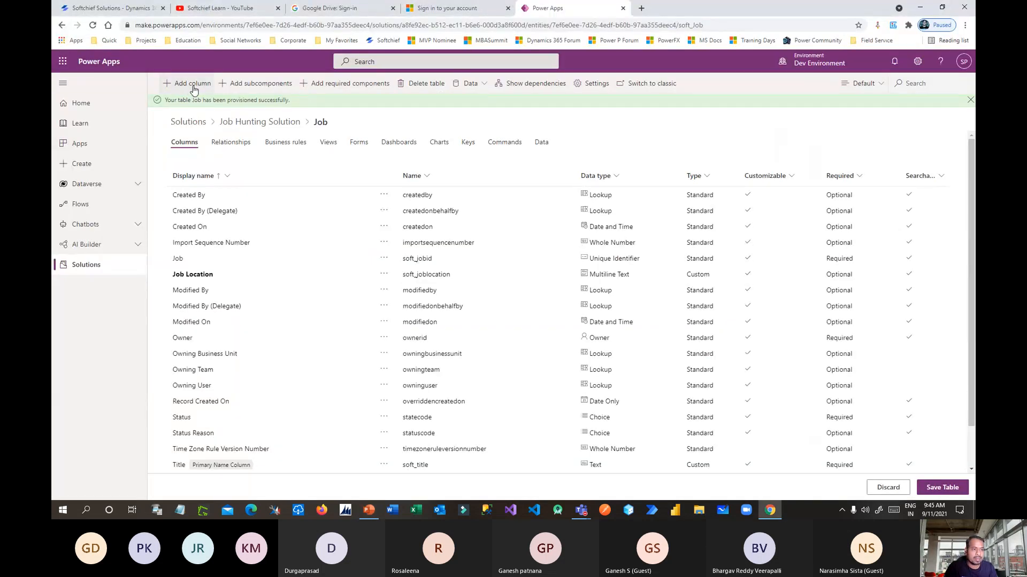
# Start another Job column with the display name 'Skills'.
pyautogui.click(192, 84)
pyautogui.click(849, 94)
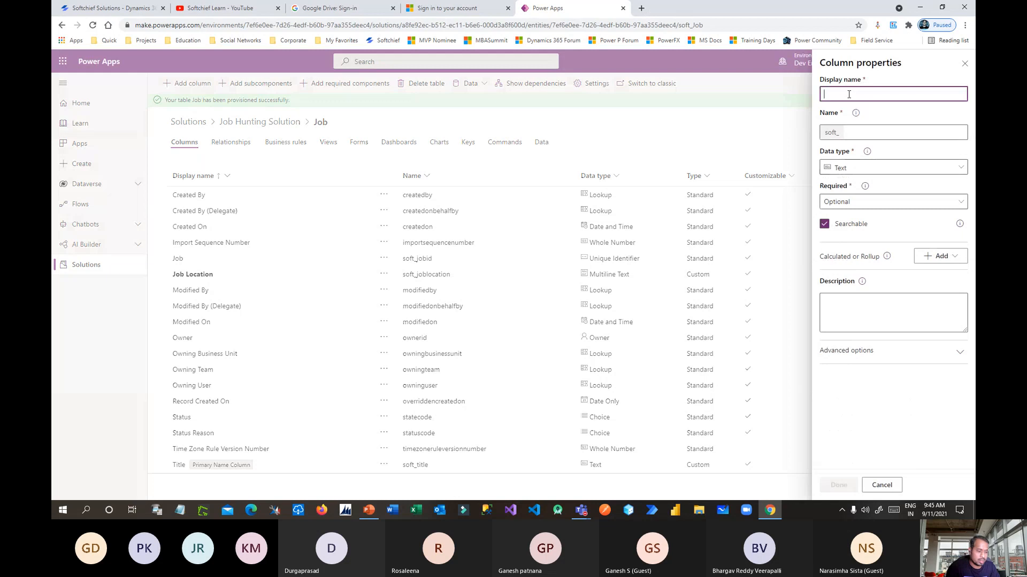
pyautogui.write('Skills')
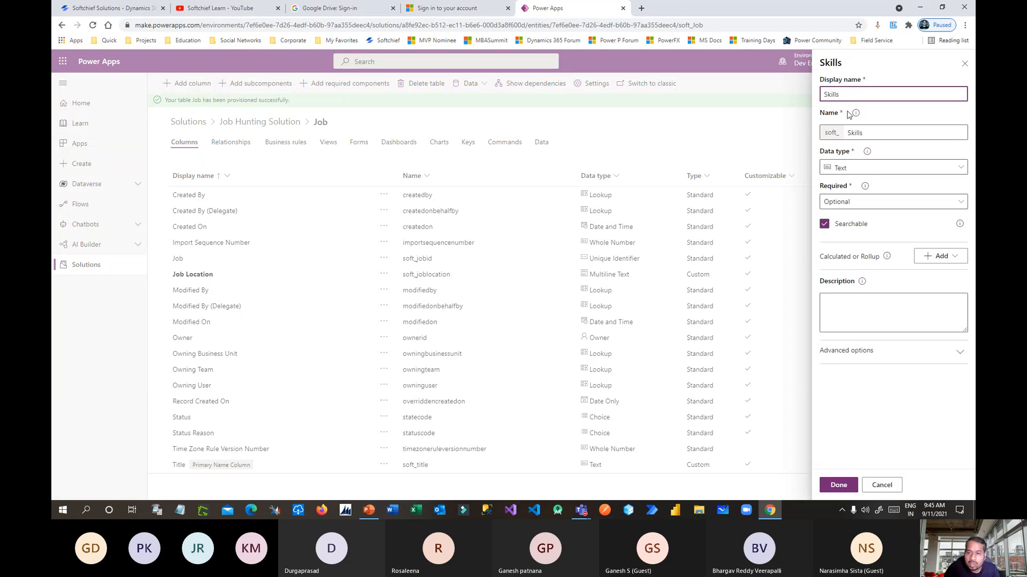
pyautogui.moveTo(849, 94); pyautogui.dragTo(806, 94)
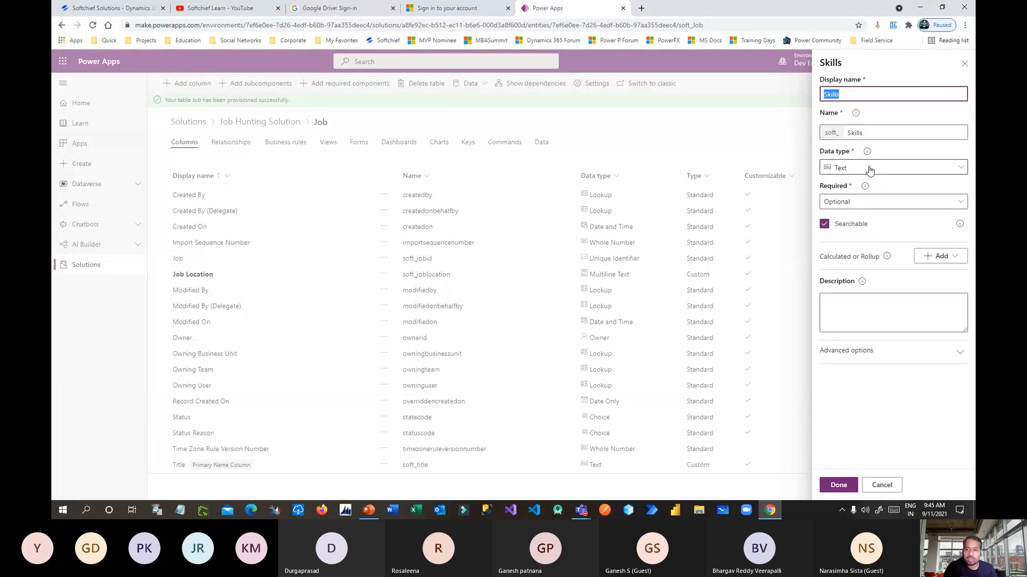
# Mute the guest participant in the Teams meeting, then minimize the meeting window.
pyautogui.click(77, 441)
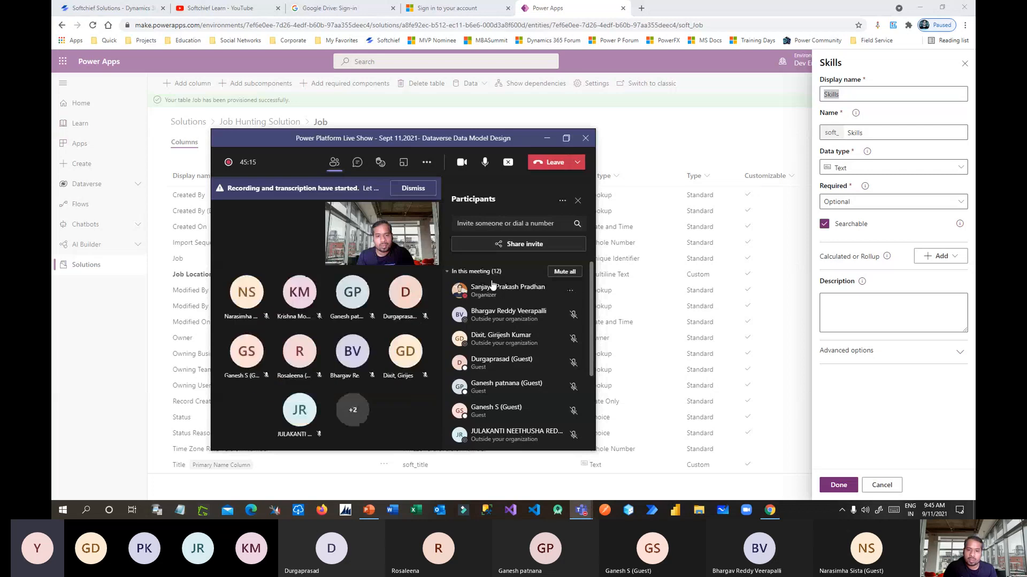
pyautogui.scroll(-5, 513, 343)
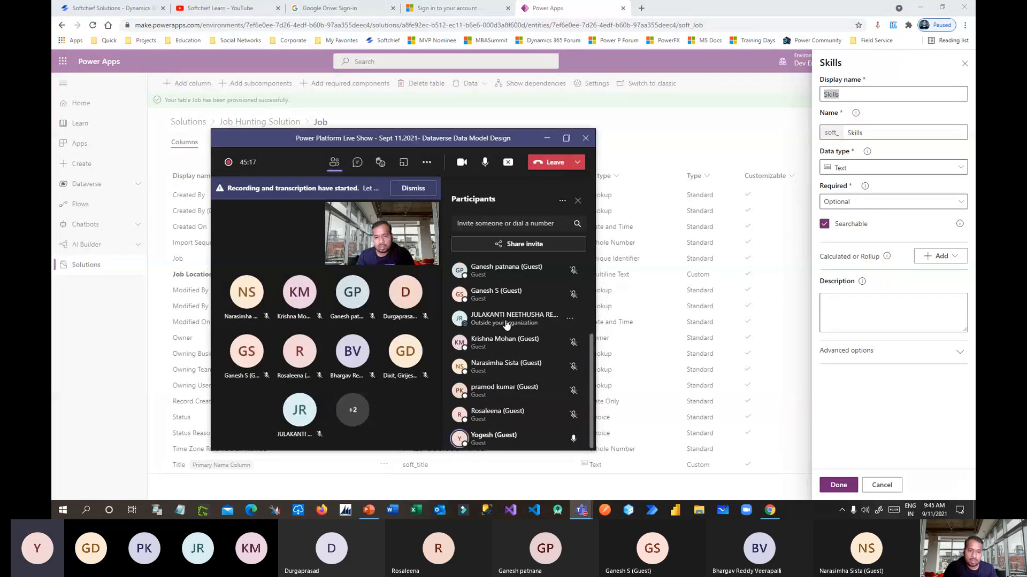
pyautogui.click(570, 438)
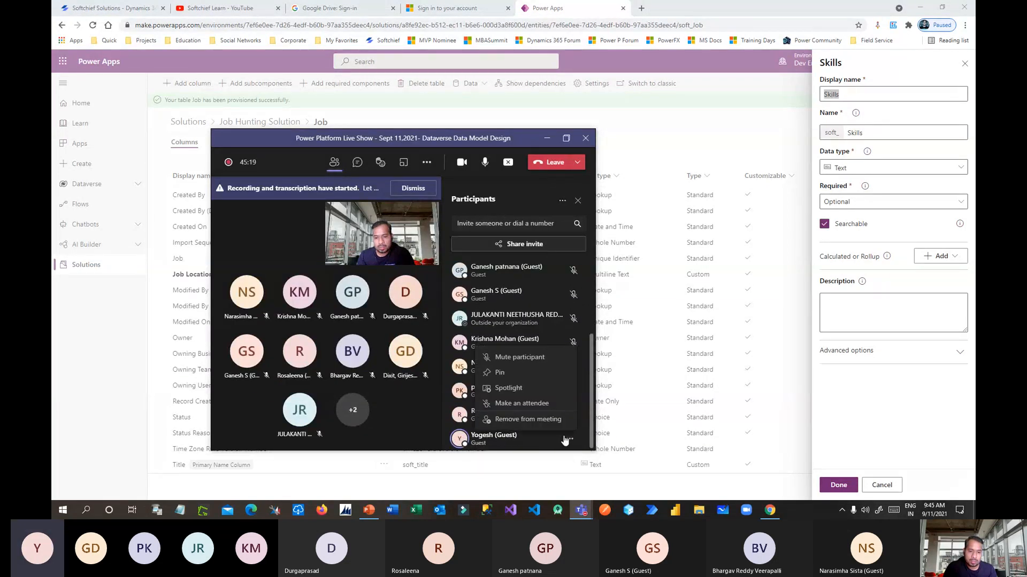
pyautogui.click(516, 357)
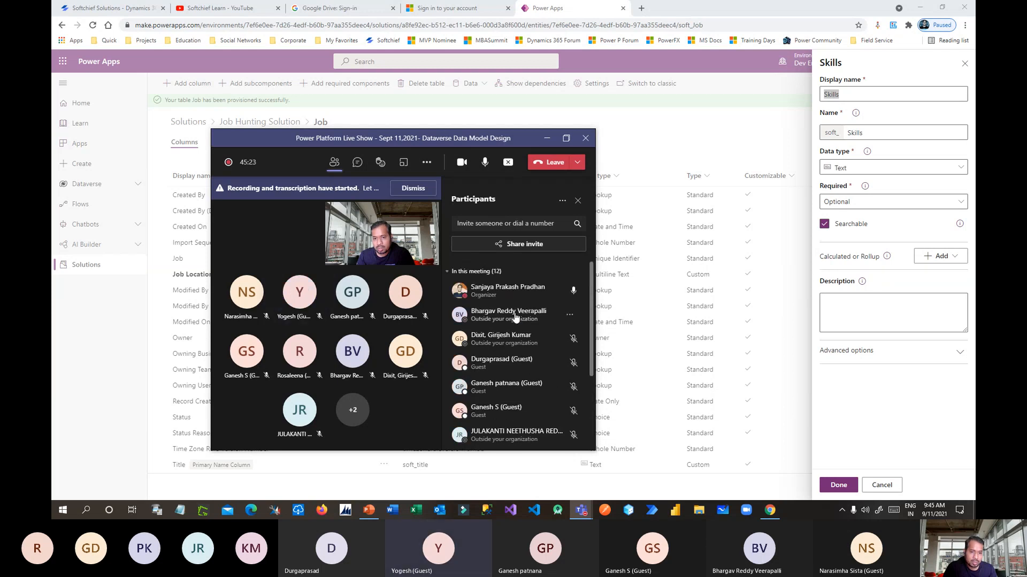
pyautogui.click(566, 138)
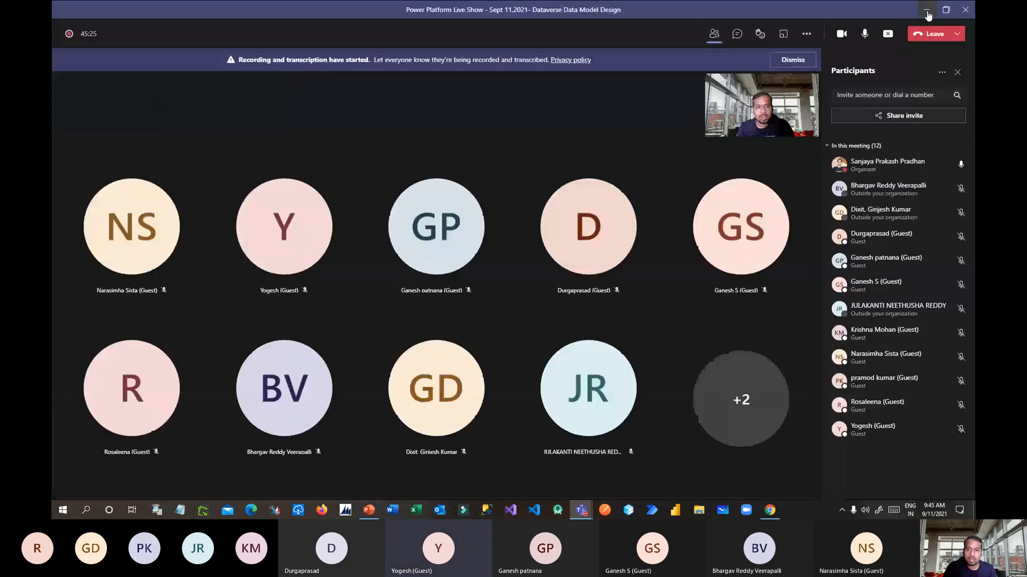
pyautogui.click(925, 8)
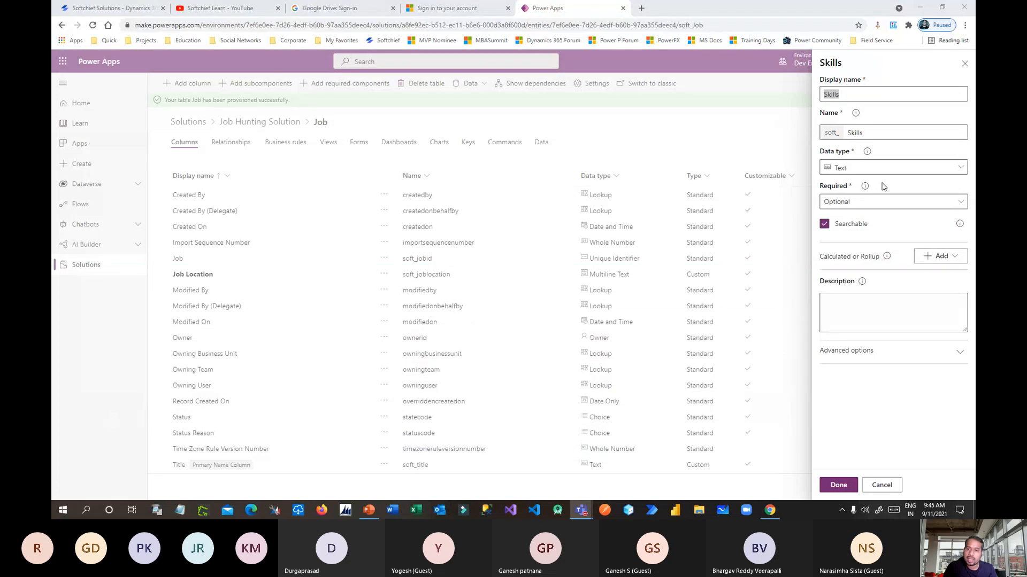
# Set Skills' data type to multi-select Choices and list the existing choice sets.
pyautogui.click(875, 168)
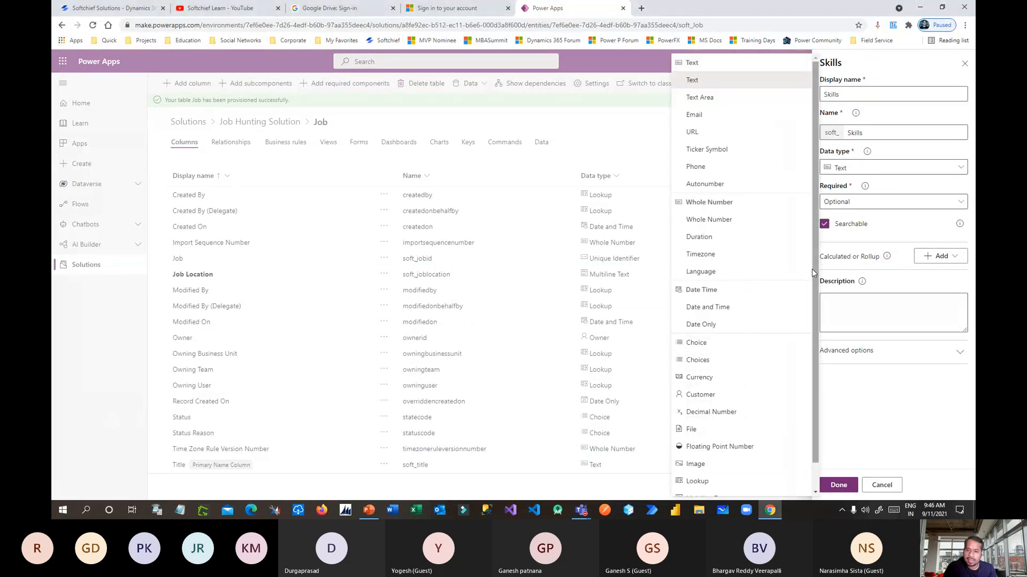
pyautogui.moveTo(815, 280); pyautogui.dragTo(817, 336)
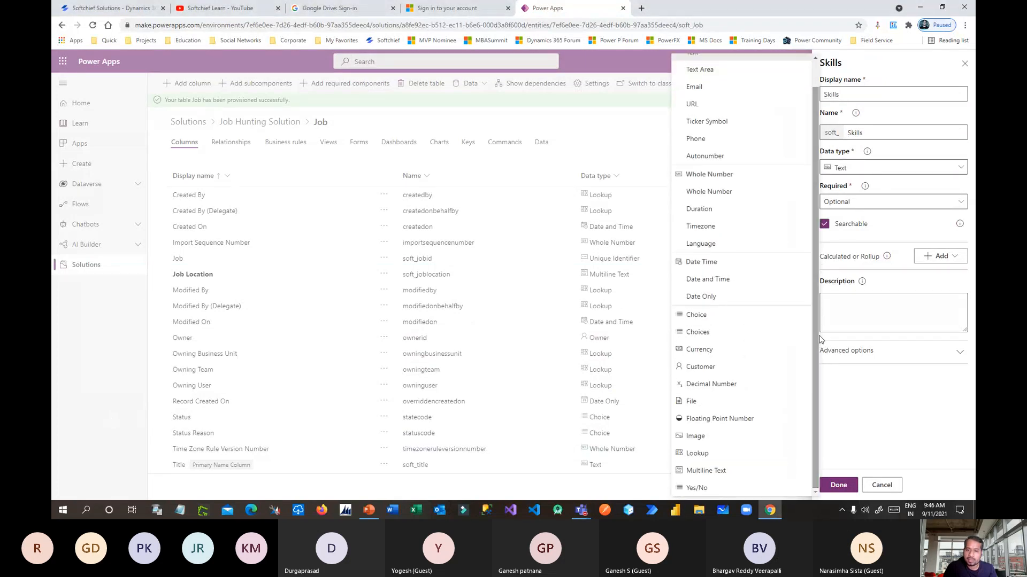
pyautogui.click(707, 319)
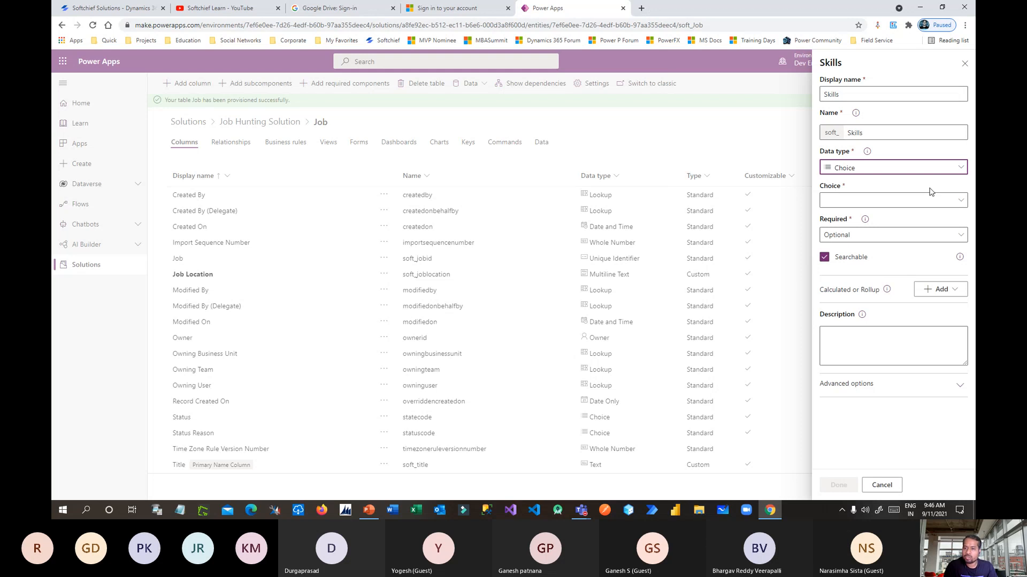
pyautogui.click(857, 168)
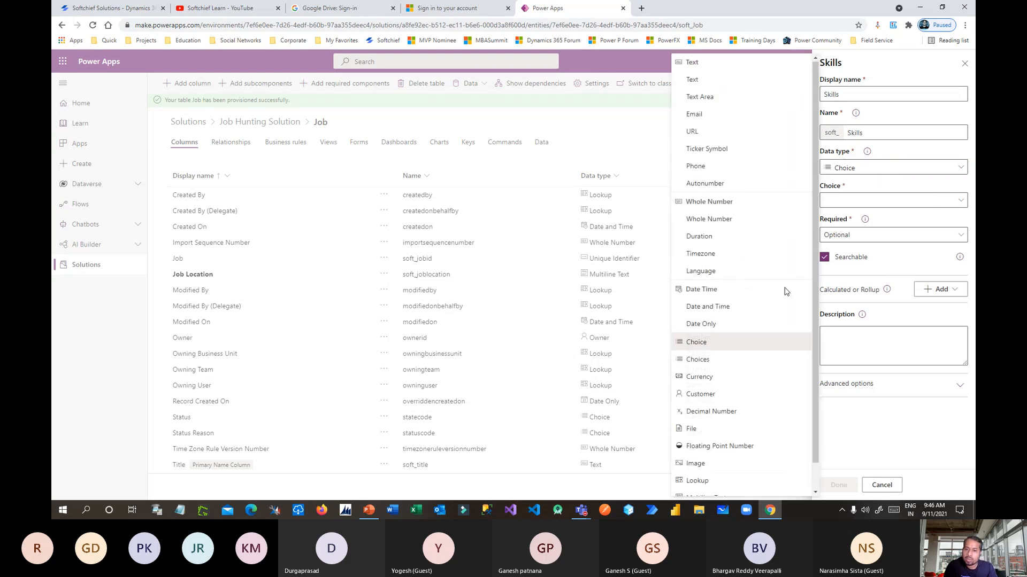
pyautogui.click(716, 362)
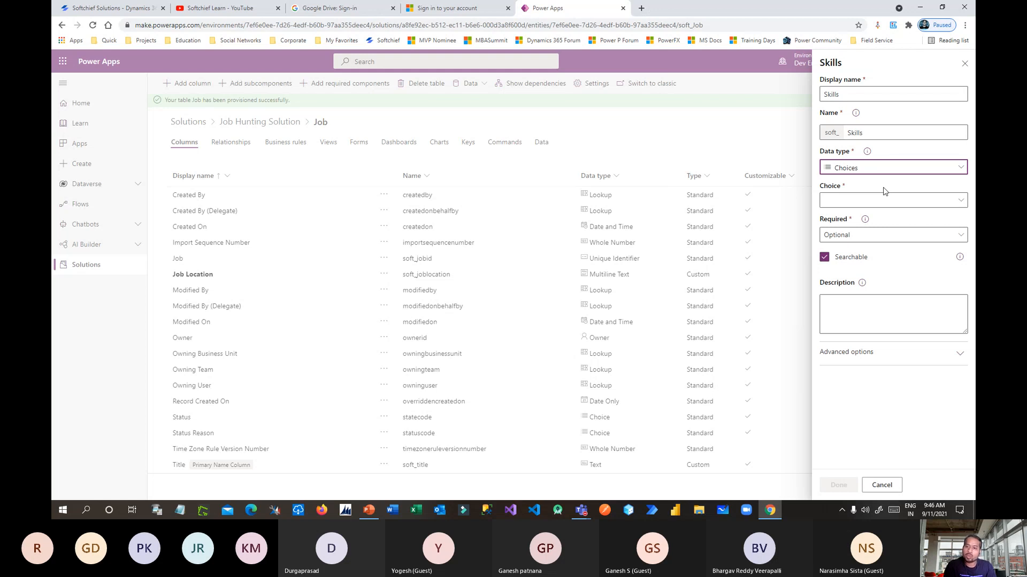
pyautogui.click(937, 206)
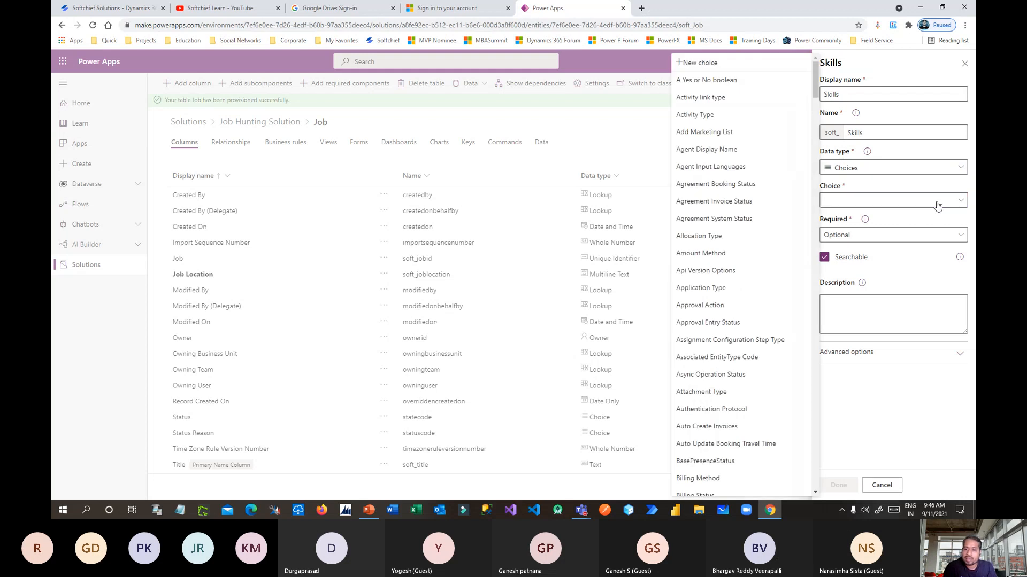
# Start a new Skills choice with the options HTML, CSS and C#.
pyautogui.click(713, 62)
pyautogui.click(850, 178)
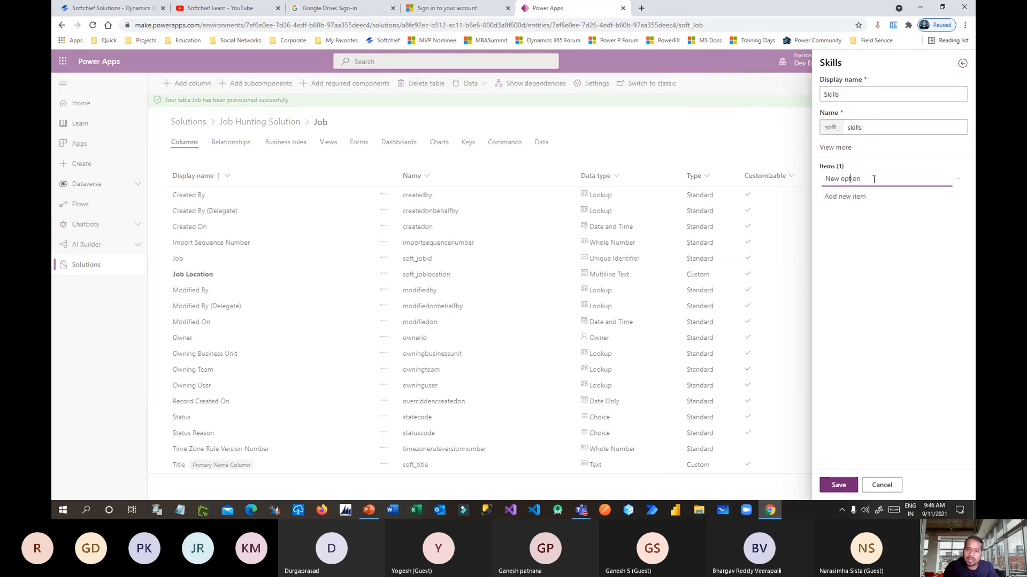
pyautogui.tripleClick(845, 182)
pyautogui.write('TML')
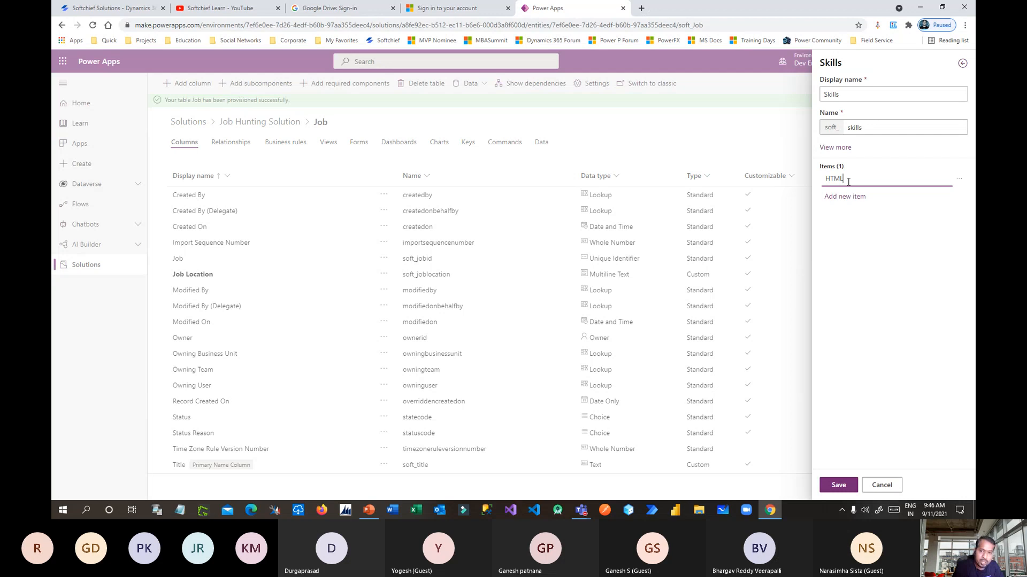
pyautogui.click(858, 197)
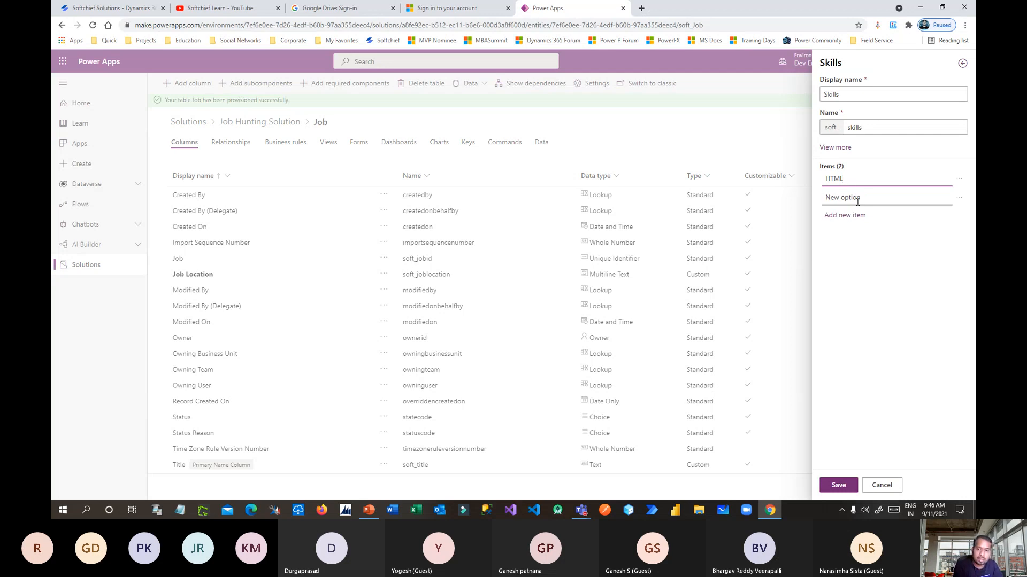
pyautogui.click(858, 199)
pyautogui.write('C')
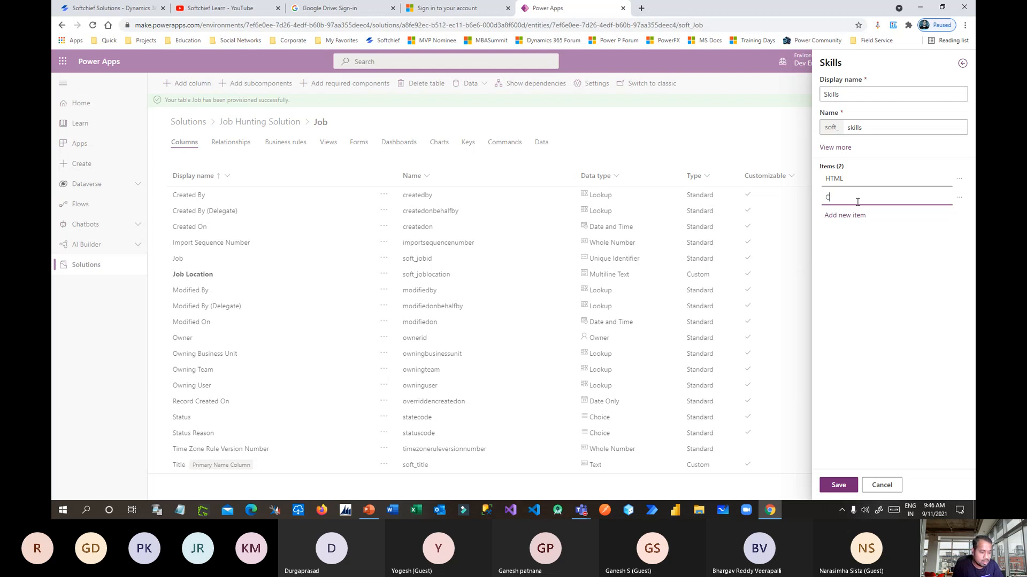
pyautogui.write('SS')
pyautogui.click(859, 215)
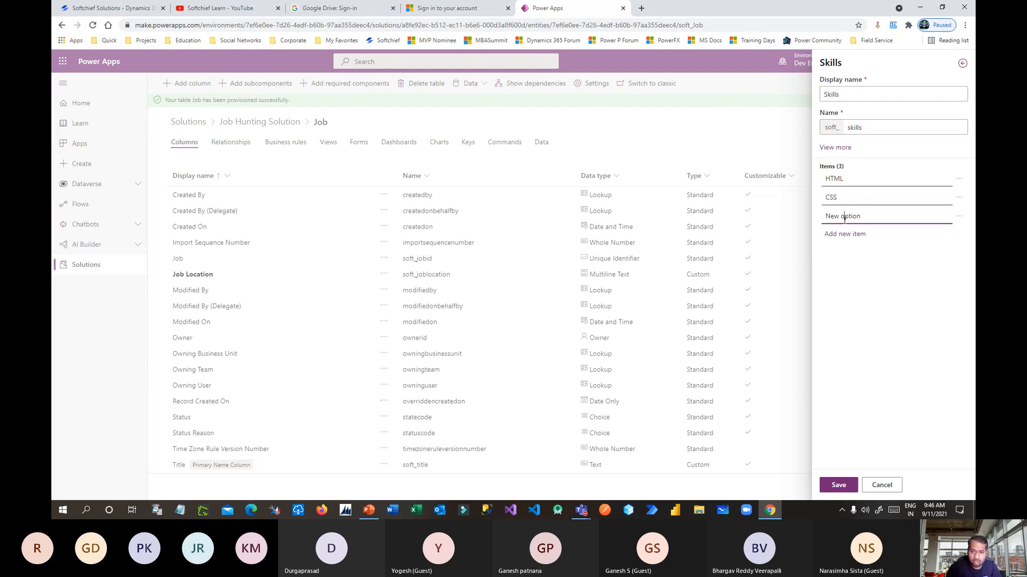
pyautogui.click(845, 216)
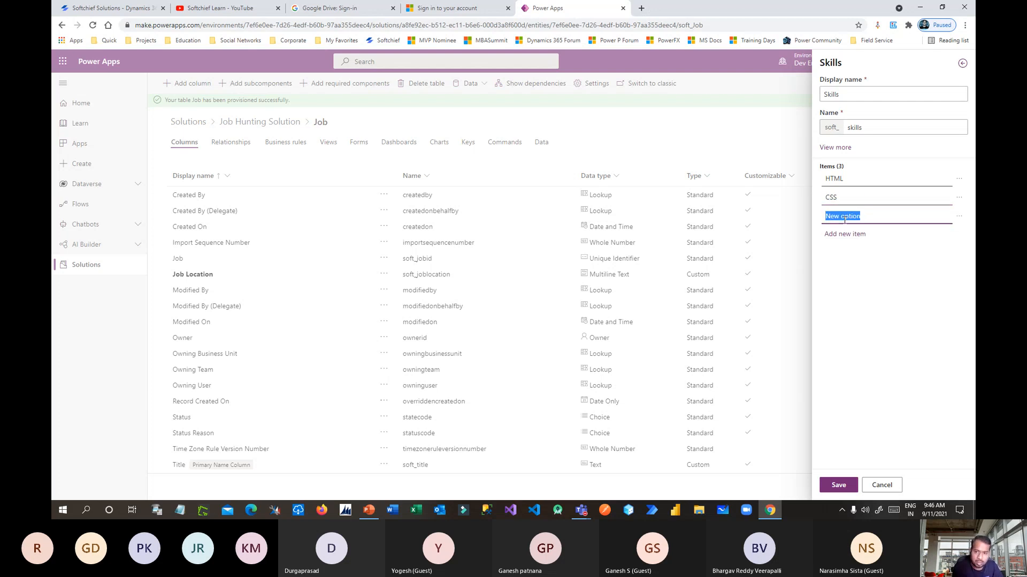
pyautogui.click(840, 183)
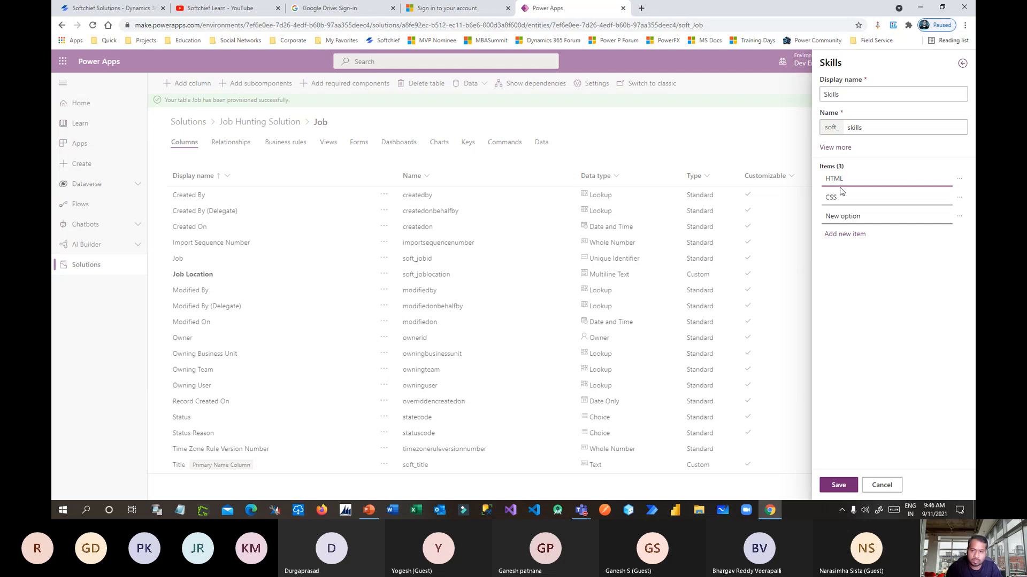
pyautogui.tripleClick(848, 216)
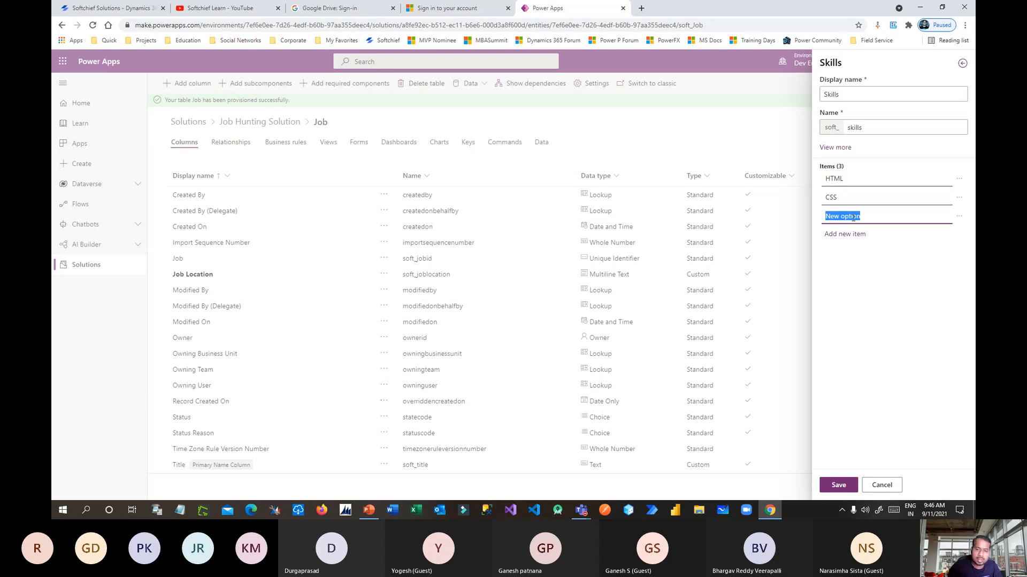
pyautogui.write('C#')
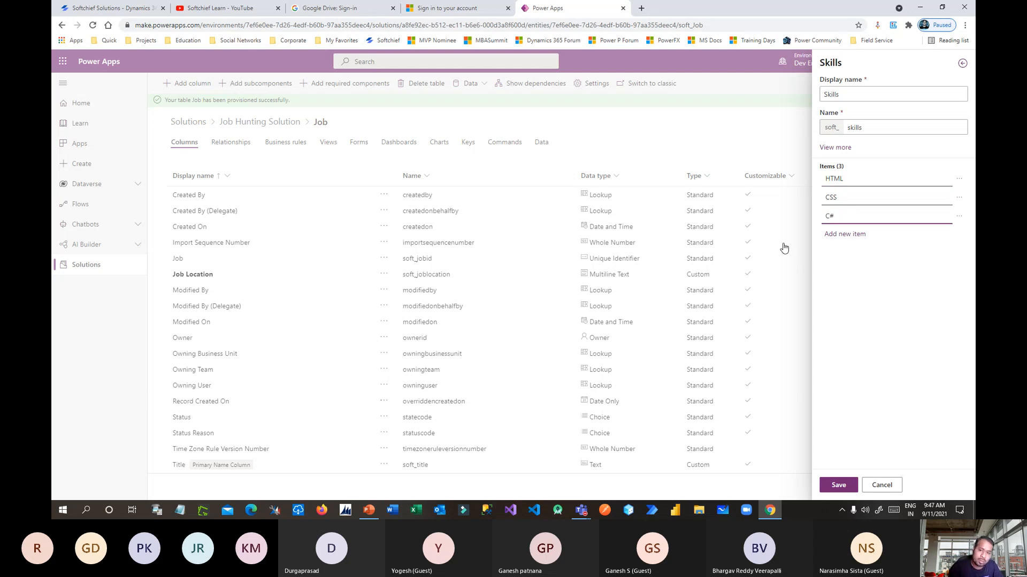
# Add Dynamics 365, Power Apps and SQL Server as further Skills options, fixing the typos.
pyautogui.click(844, 237)
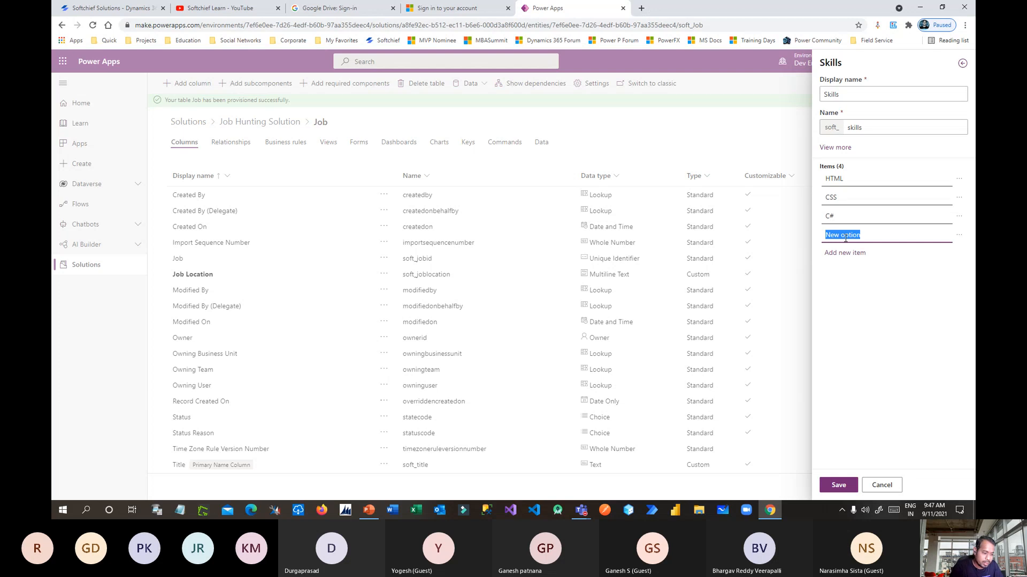
pyautogui.write('Dynamcis 365')
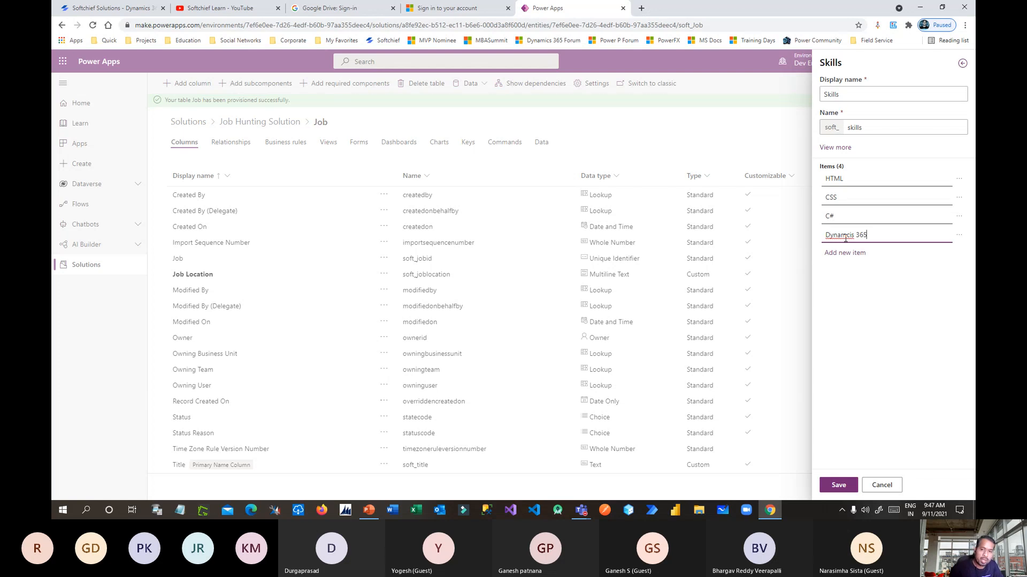
pyautogui.rightClick(845, 236)
pyautogui.click(856, 246)
pyautogui.click(848, 253)
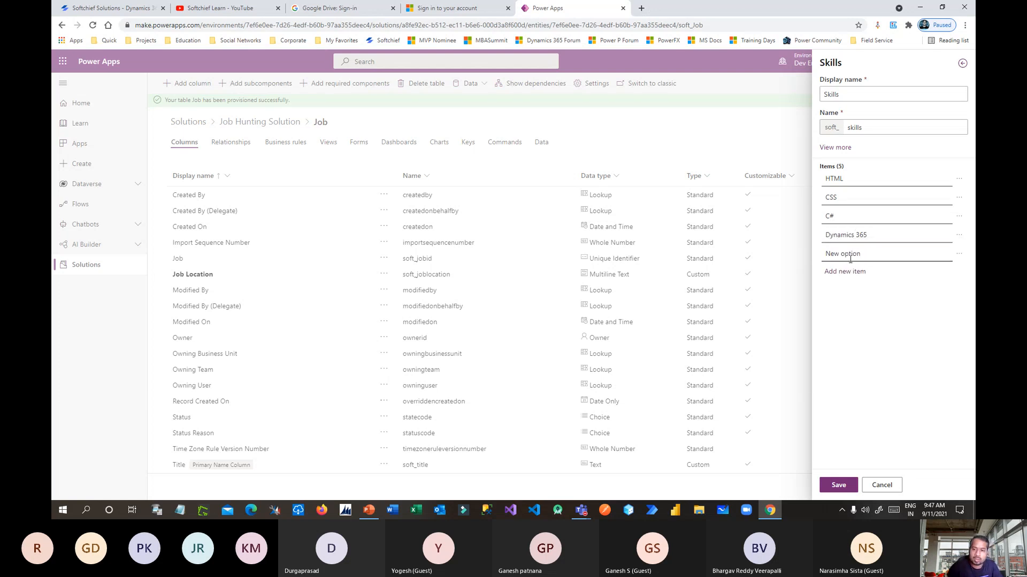
pyautogui.write('Power APps')
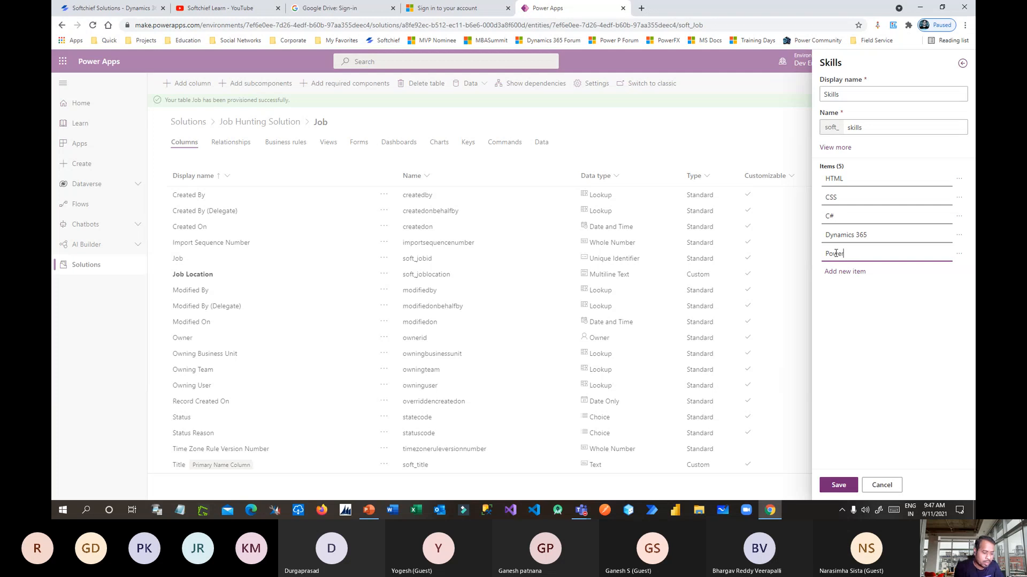
pyautogui.press('BackSpace')
pyautogui.press('BackSpace')
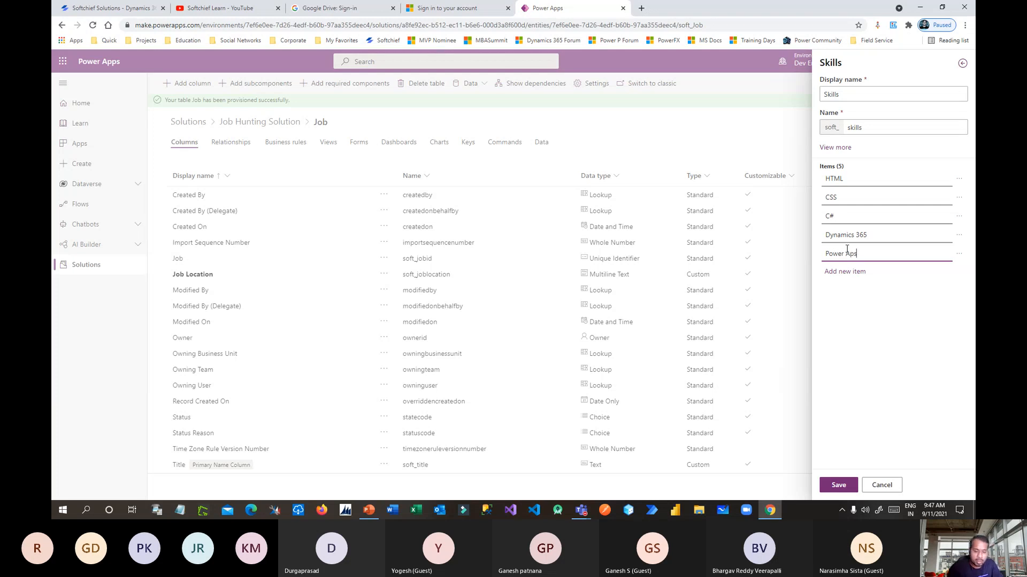
pyautogui.write('pps')
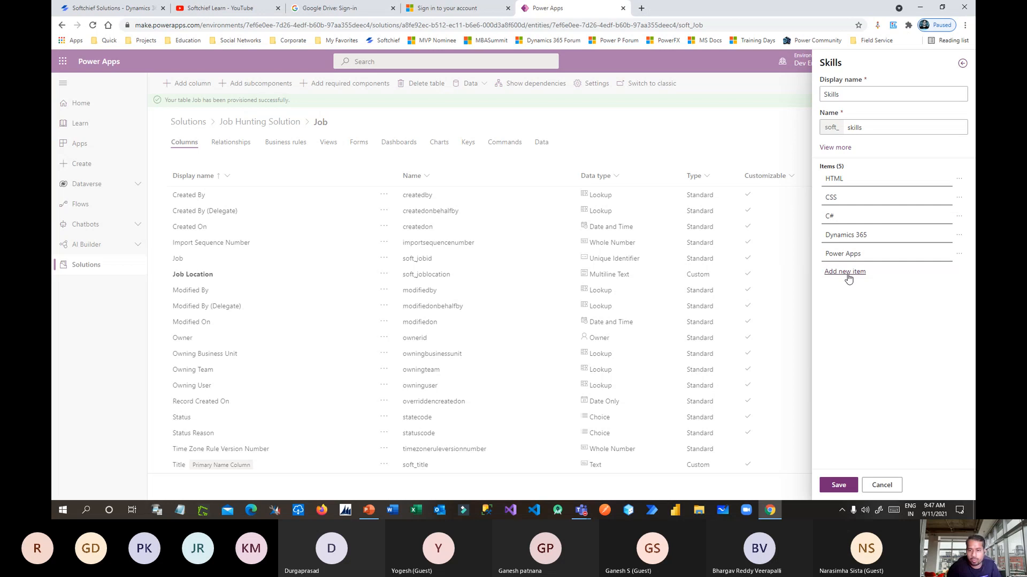
pyautogui.click(847, 272)
pyautogui.write('SQ')
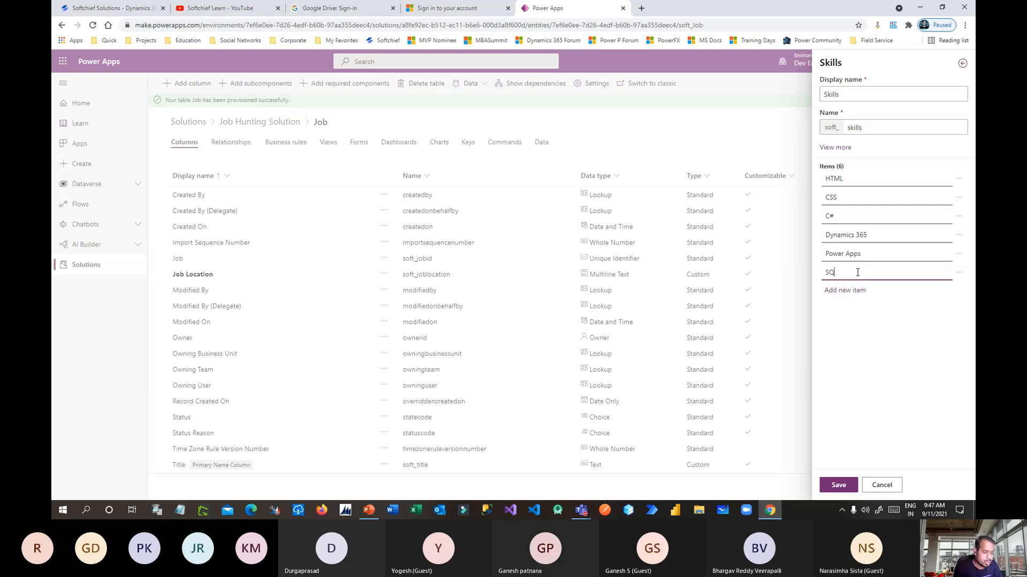
pyautogui.write('L Server')
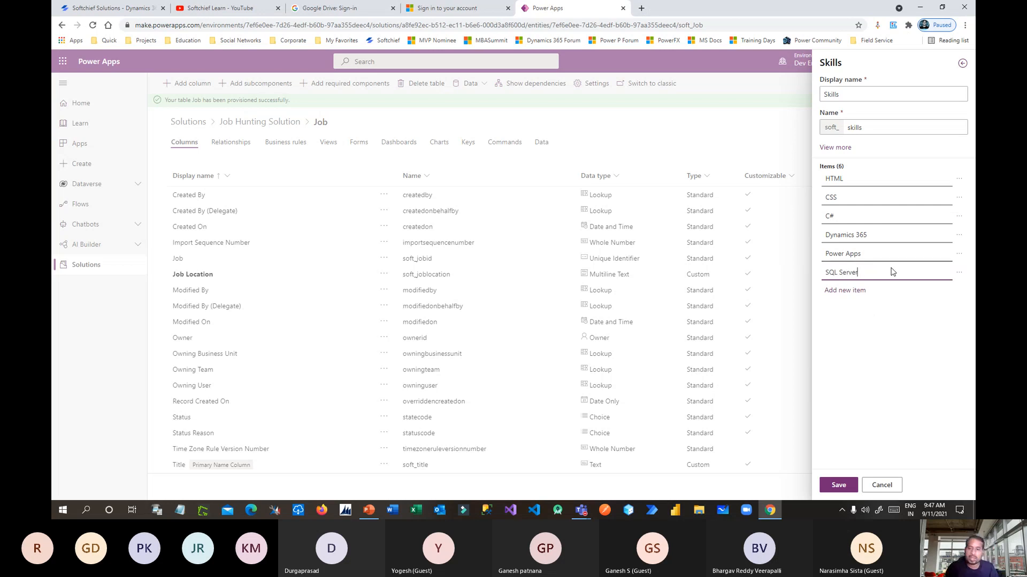
# Save the six-option Skills choice, add it as the Skills column, and save the Job table.
pyautogui.click(838, 484)
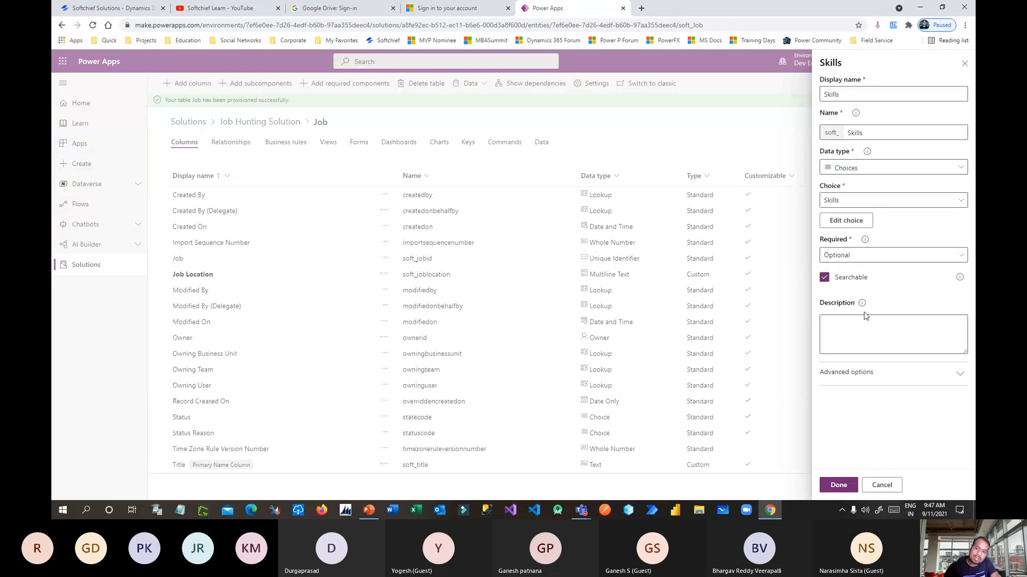
pyautogui.click(838, 485)
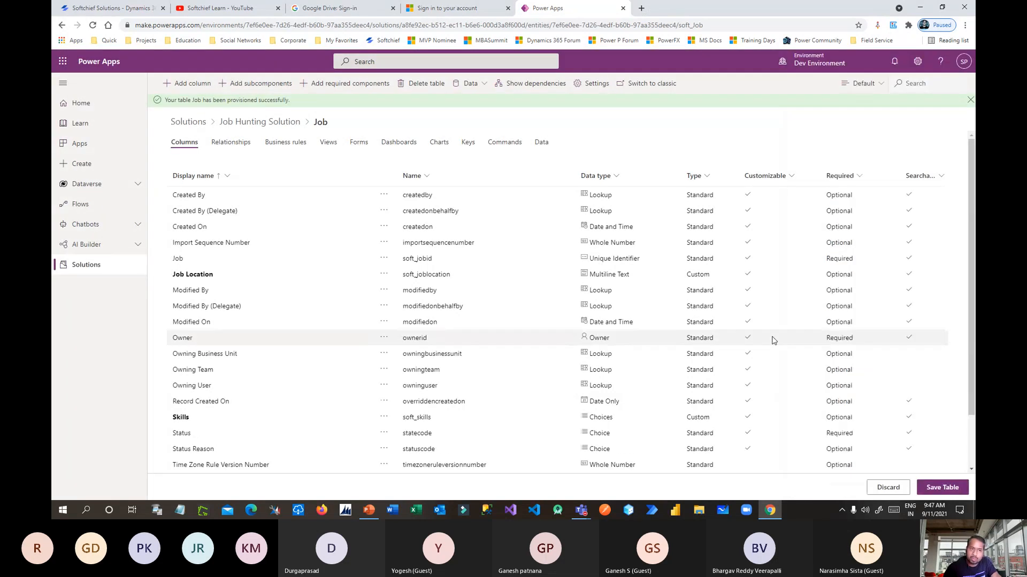
pyautogui.click(944, 488)
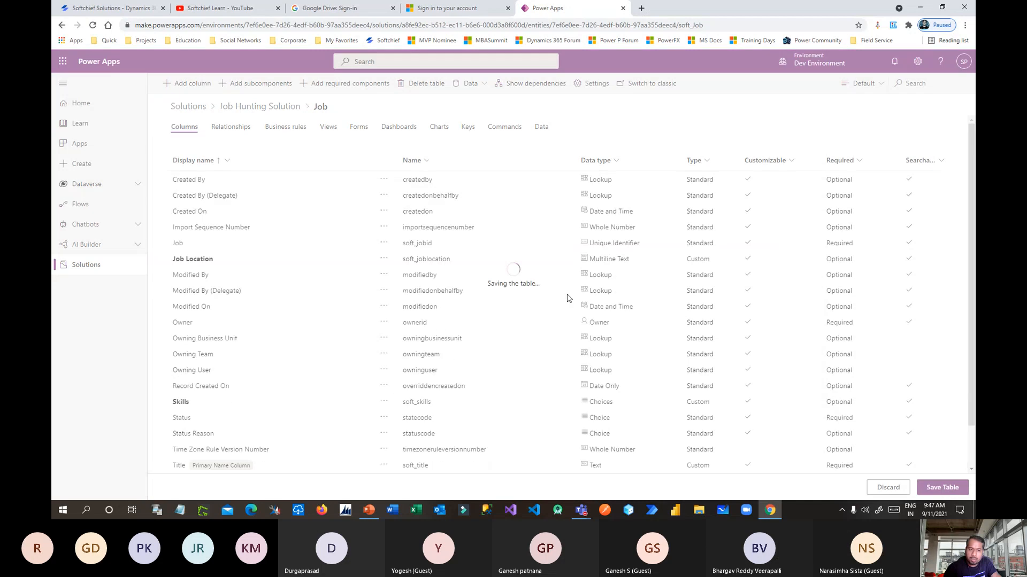
pyautogui.hotkey('alt', 'Tab')
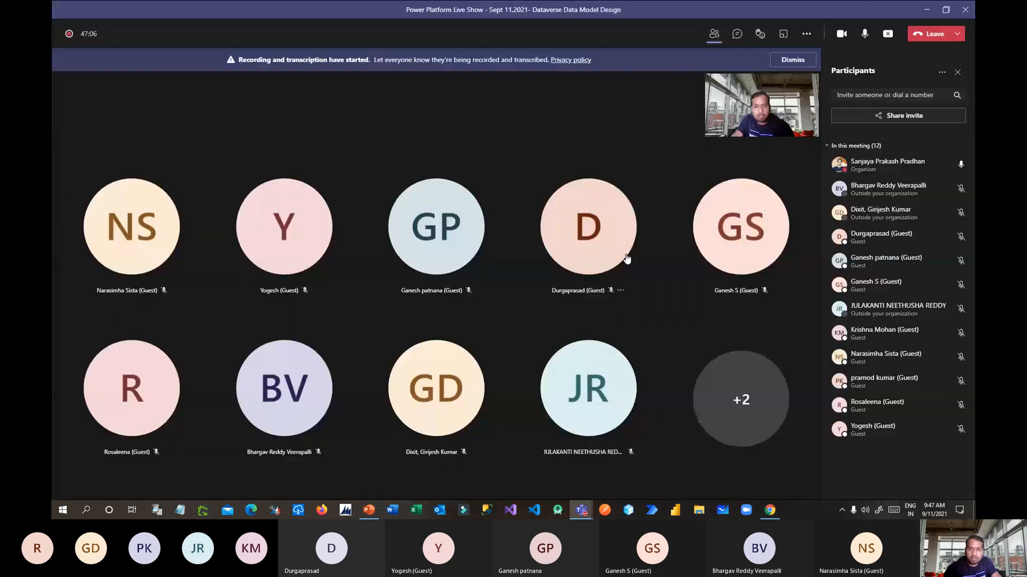
pyautogui.hotkey('alt', 'Tab')
pyautogui.press('Tab')
pyautogui.click(643, 243)
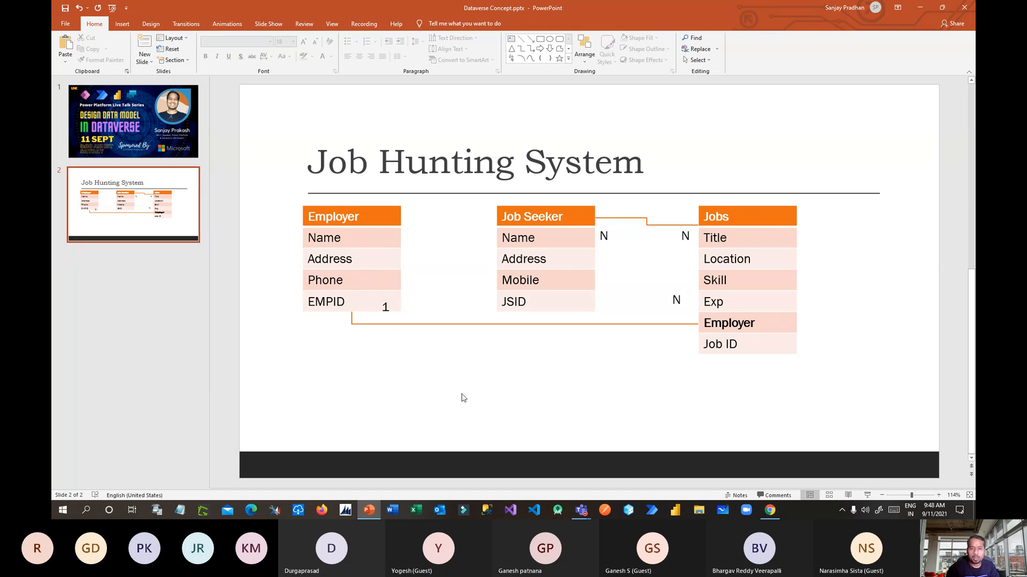
pyautogui.hotkey('alt', 'Tab')
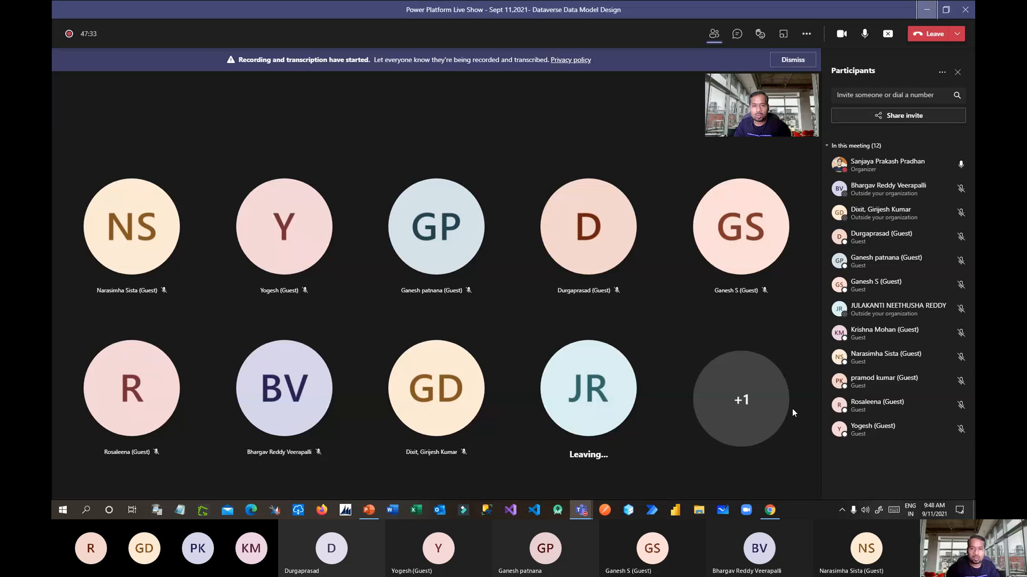
pyautogui.hotkey('alt', 'Tab')
pyautogui.hotkey('alt', 'Tab')
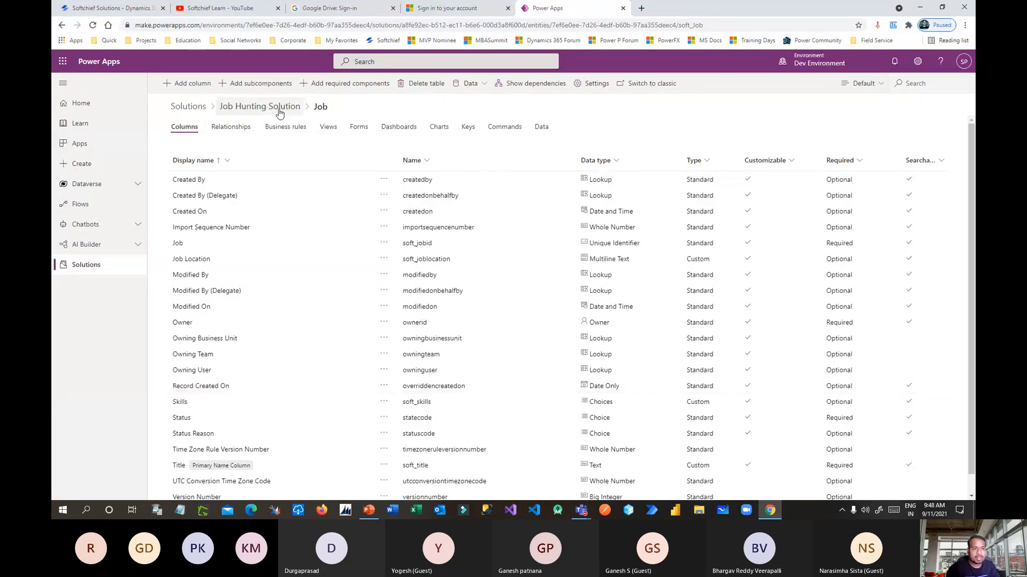
# Go from the Job Hunting Solution to the Employer table's Relationships page and list relationship types.
pyautogui.click(279, 110)
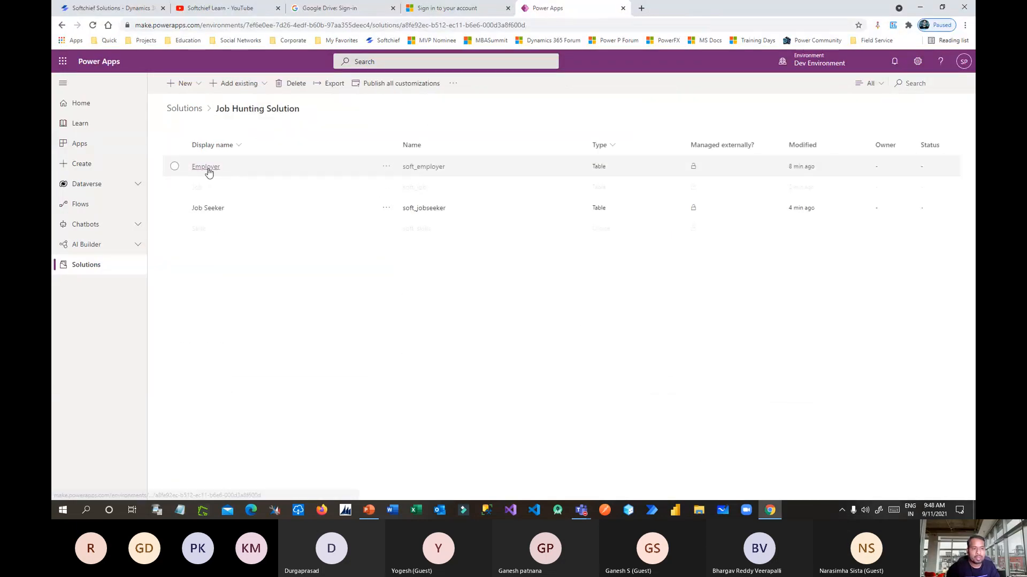
pyautogui.click(205, 167)
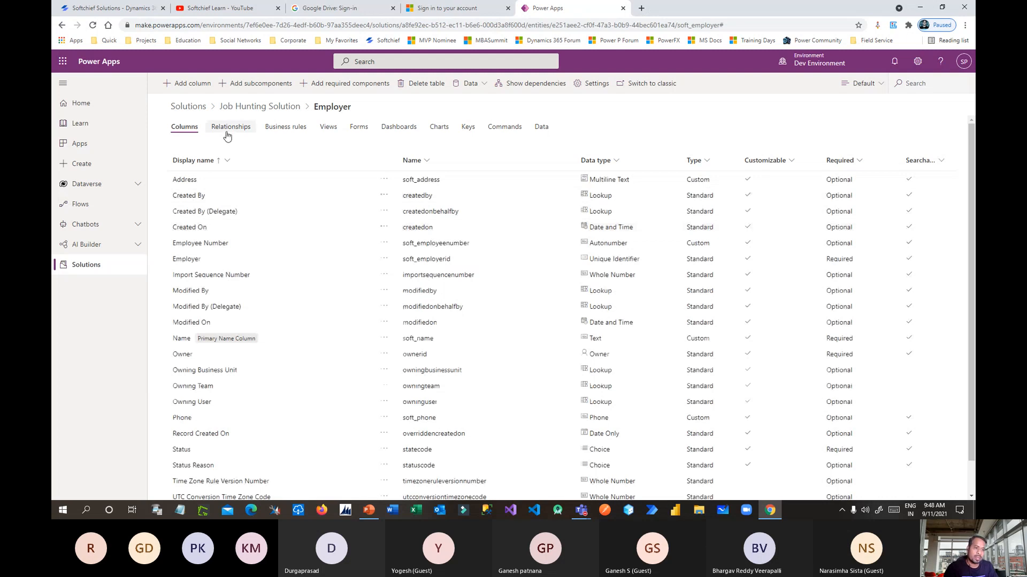
pyautogui.click(227, 133)
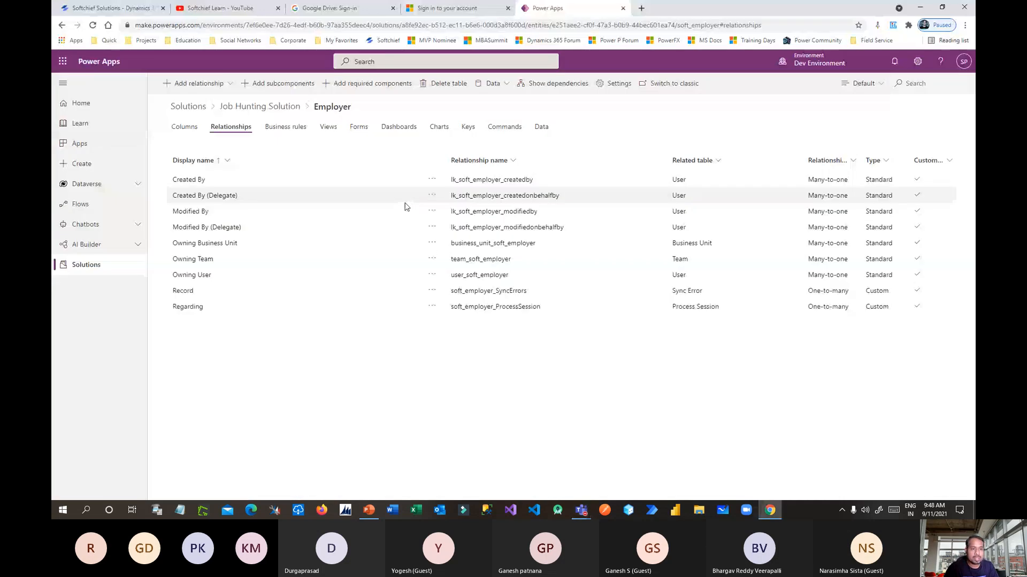
pyautogui.hotkey('alt', 'Tab')
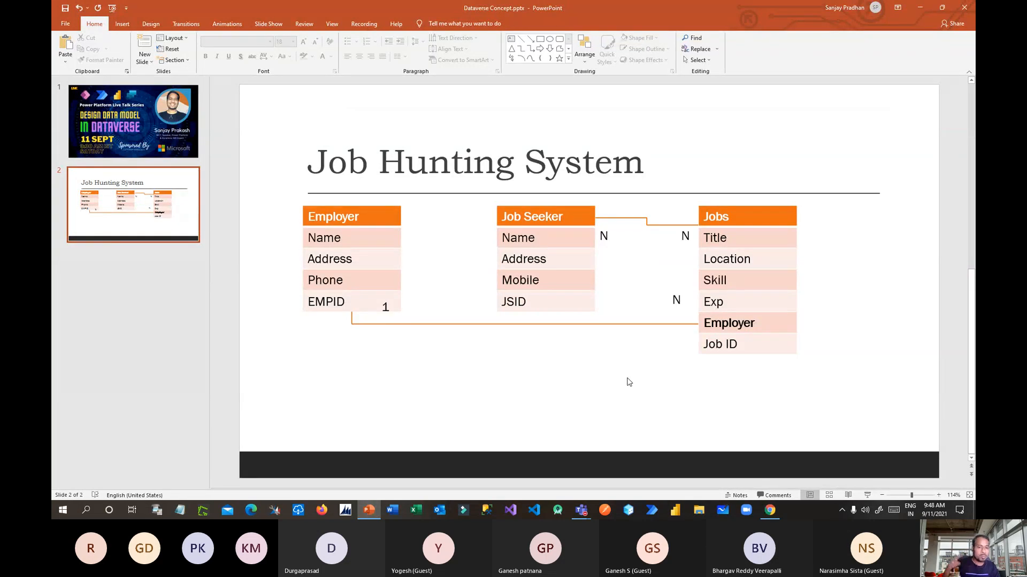
pyautogui.hotkey('alt', 'Tab')
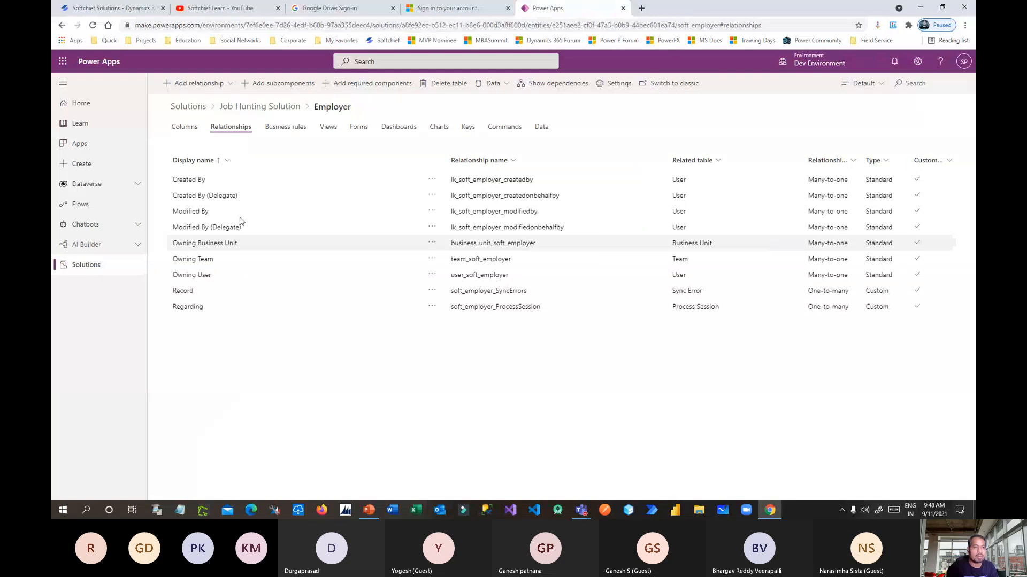
pyautogui.click(220, 85)
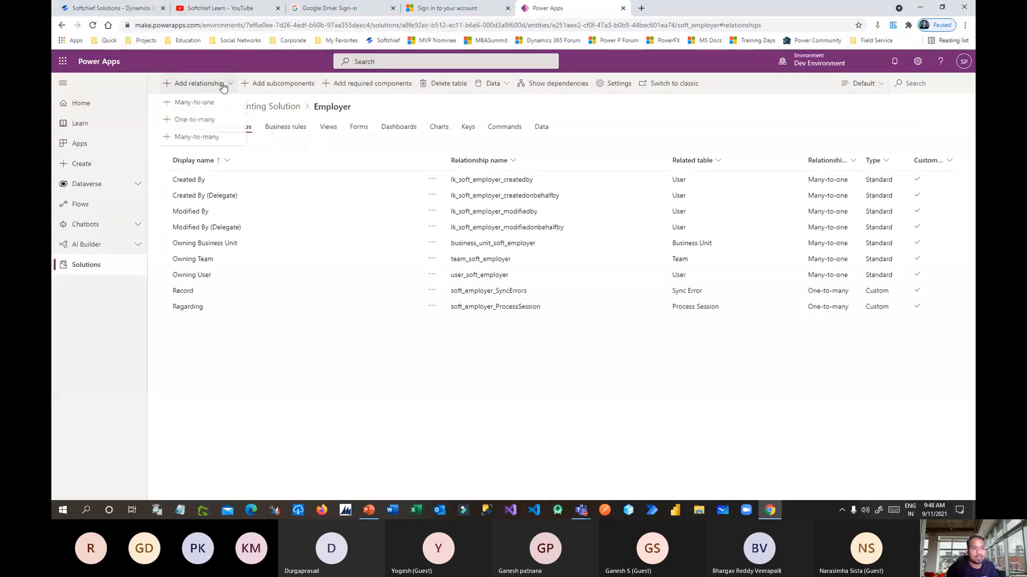
# Start a one-to-many relationship from Employer with Job as the related table.
pyautogui.click(203, 125)
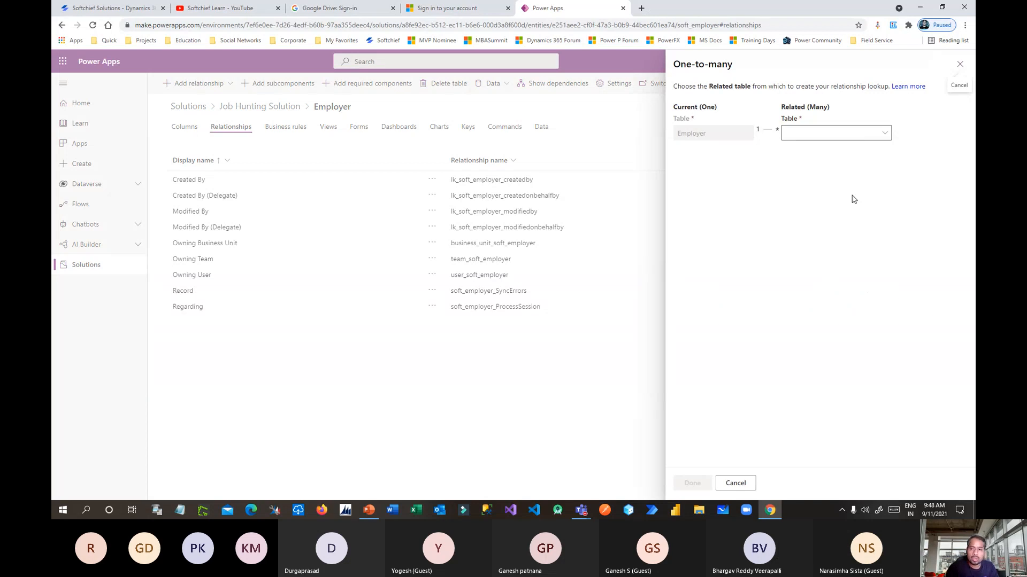
pyautogui.click(879, 139)
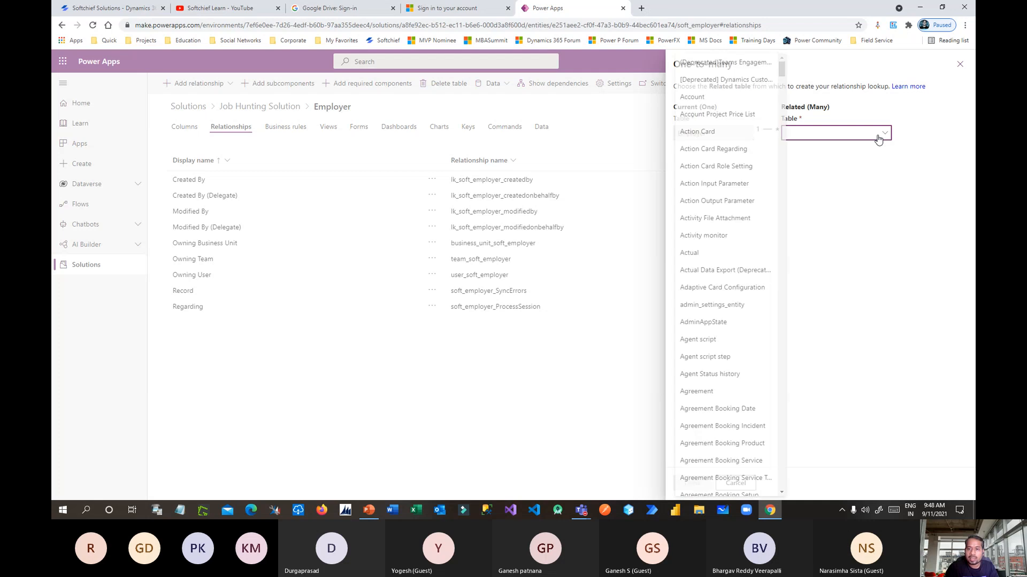
pyautogui.moveTo(777, 67); pyautogui.dragTo(749, 240)
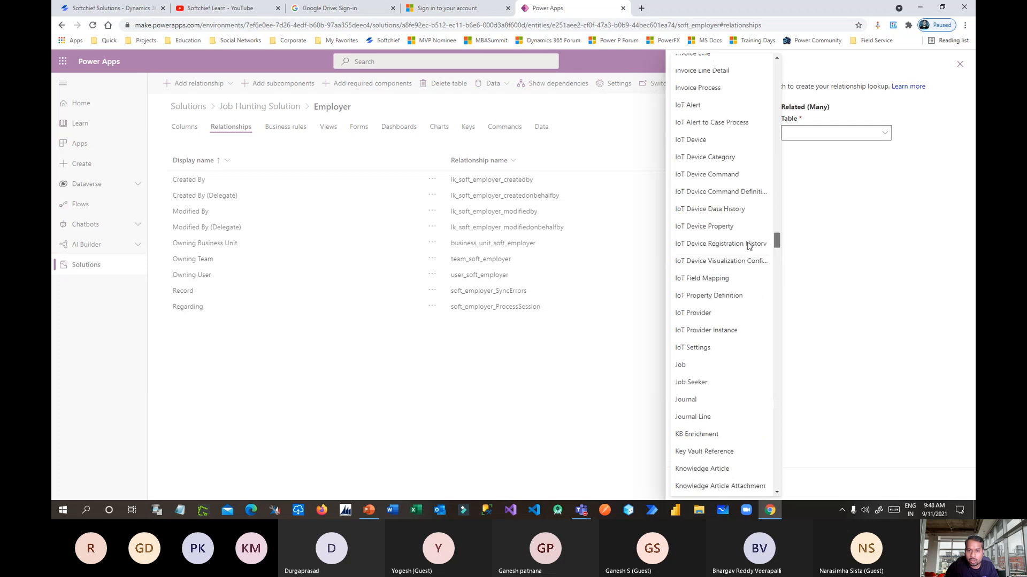
pyautogui.click(705, 367)
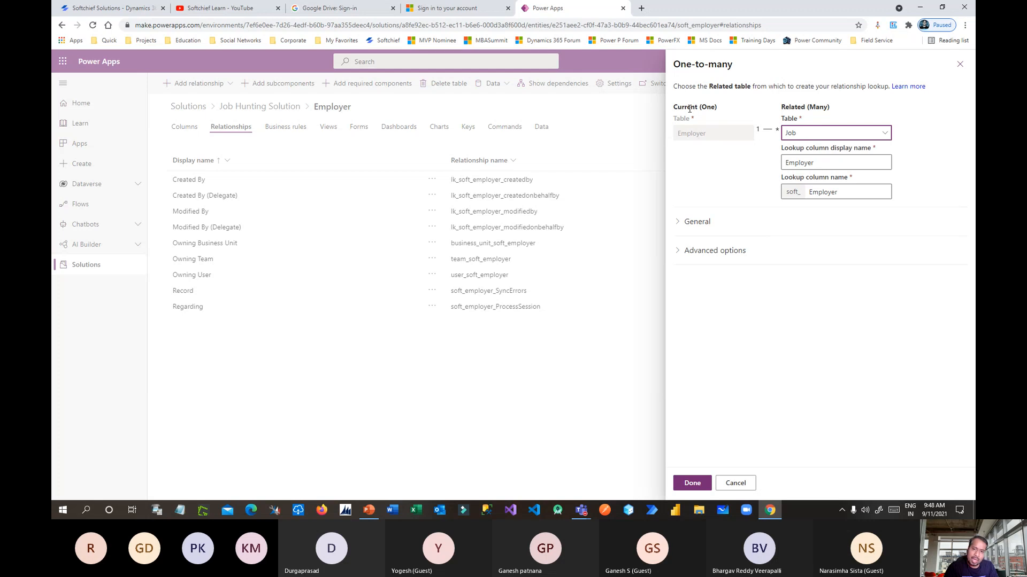
# Keep the default Employer lookup column display name and name, and create the relationship.
pyautogui.moveTo(690, 110); pyautogui.dragTo(810, 108)
pyautogui.click(824, 151)
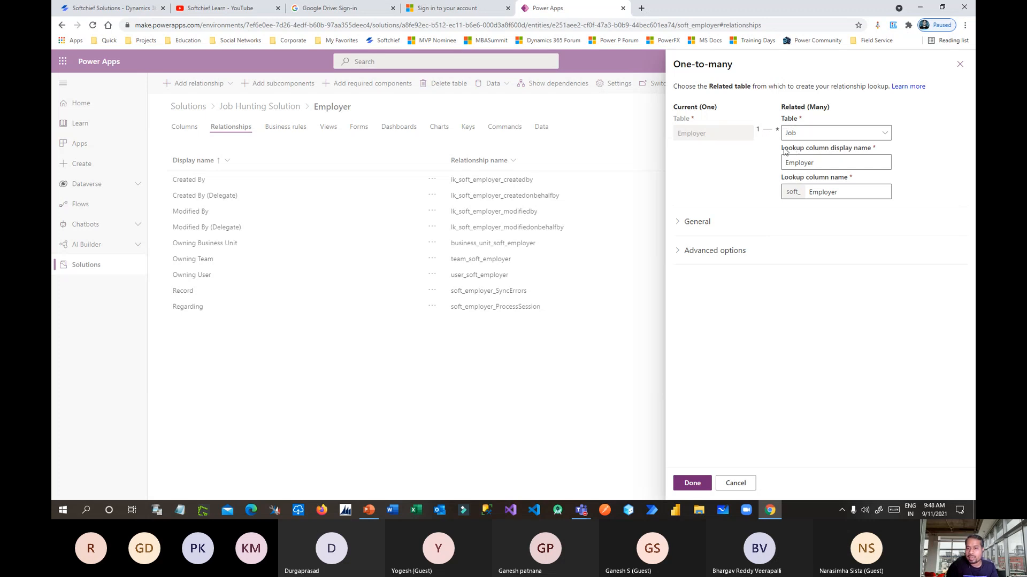
pyautogui.moveTo(784, 151); pyautogui.dragTo(872, 155)
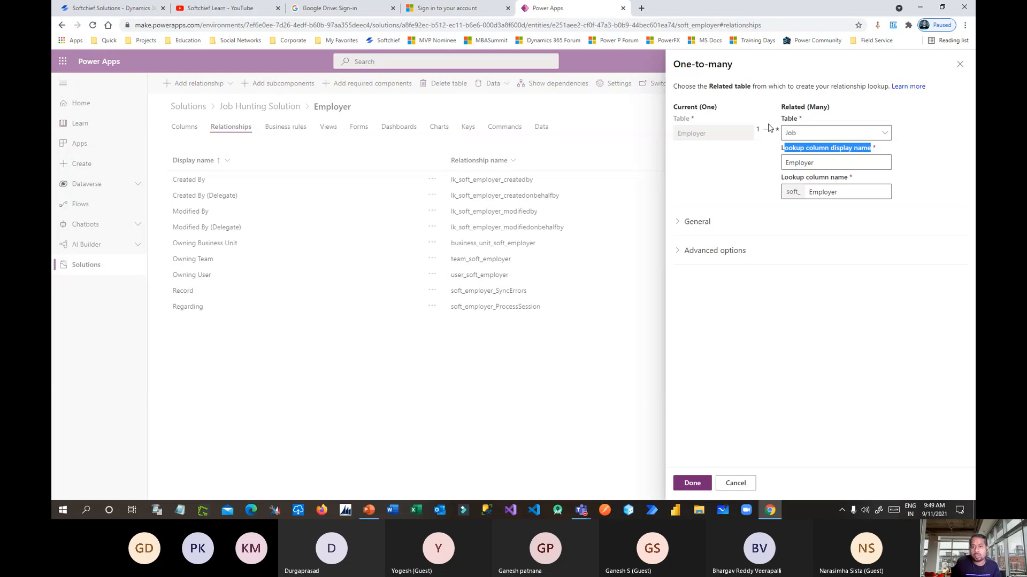
pyautogui.click(765, 190)
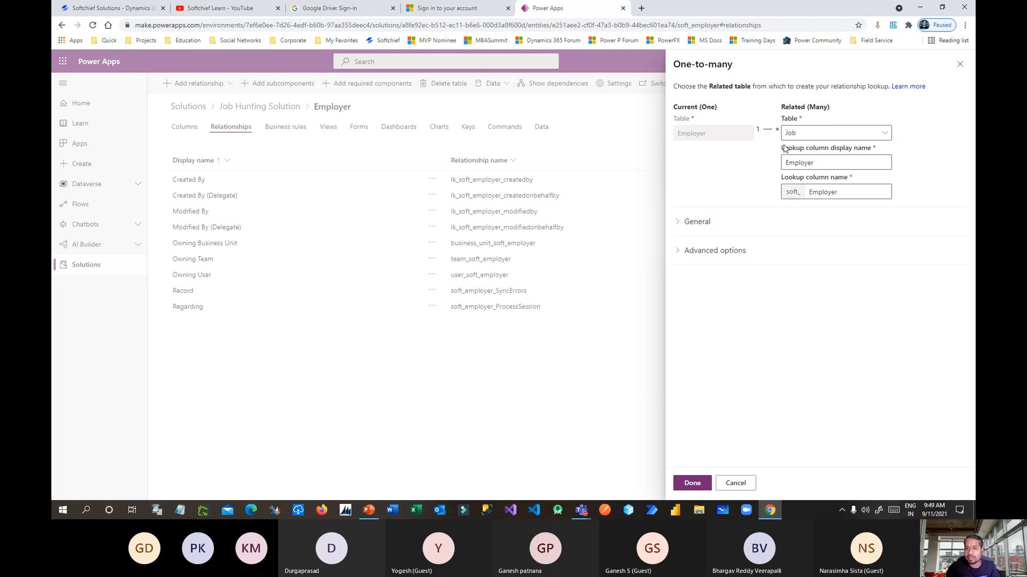
pyautogui.moveTo(784, 147); pyautogui.dragTo(861, 147)
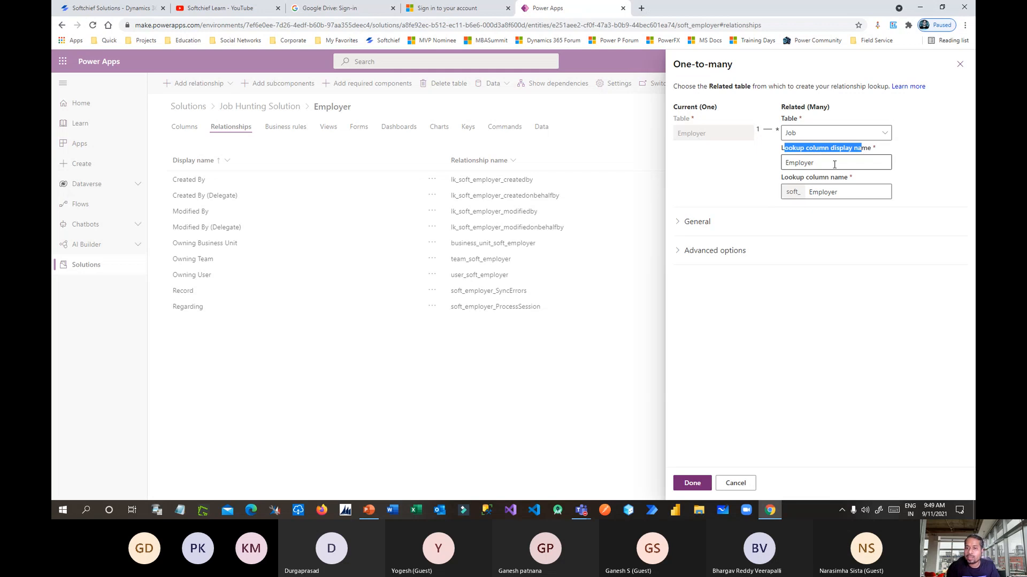
pyautogui.moveTo(855, 191); pyautogui.dragTo(804, 193)
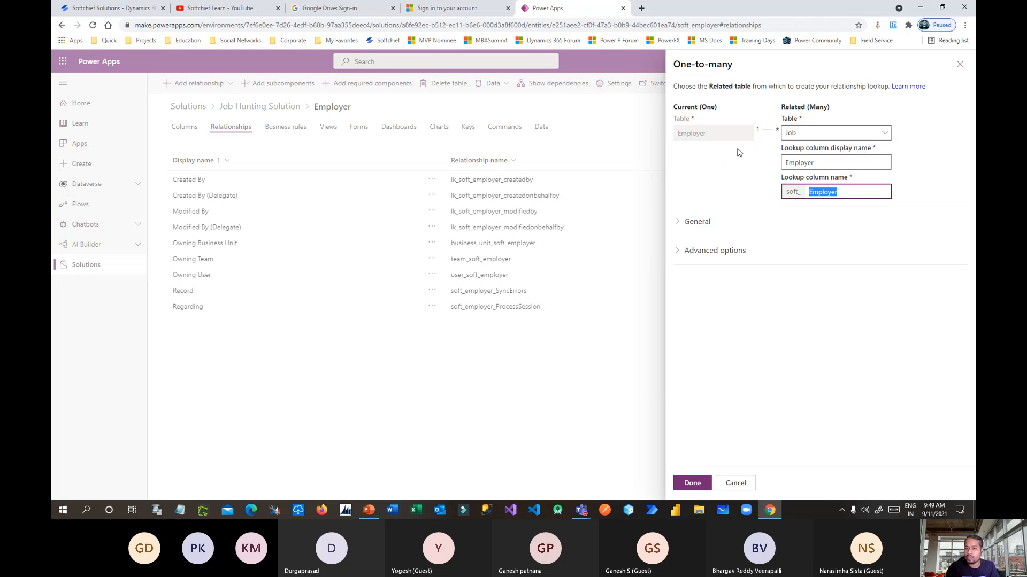
pyautogui.click(749, 162)
pyautogui.click(694, 483)
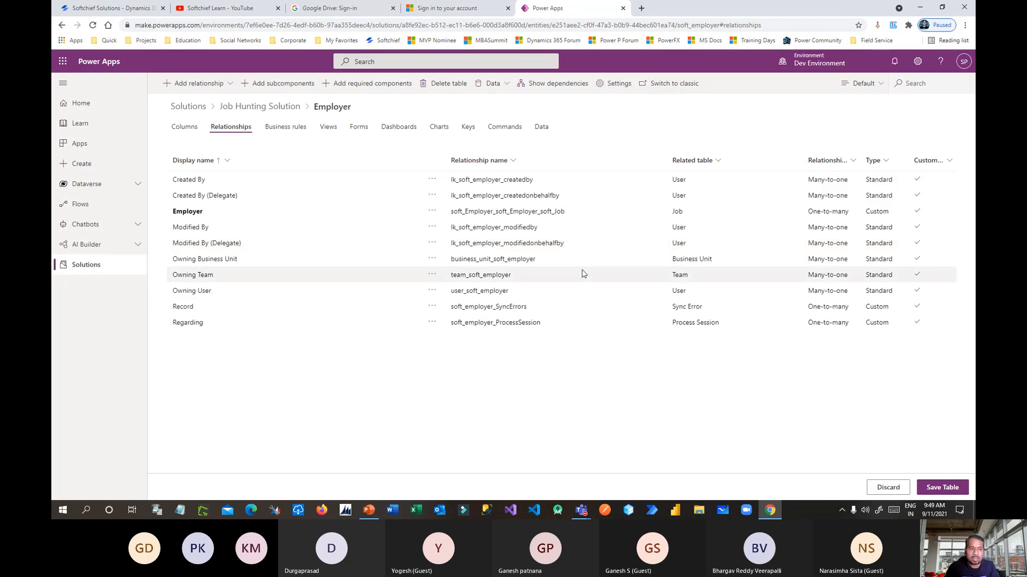
# Save the Employer table and open the Job table's column list.
pyautogui.click(942, 488)
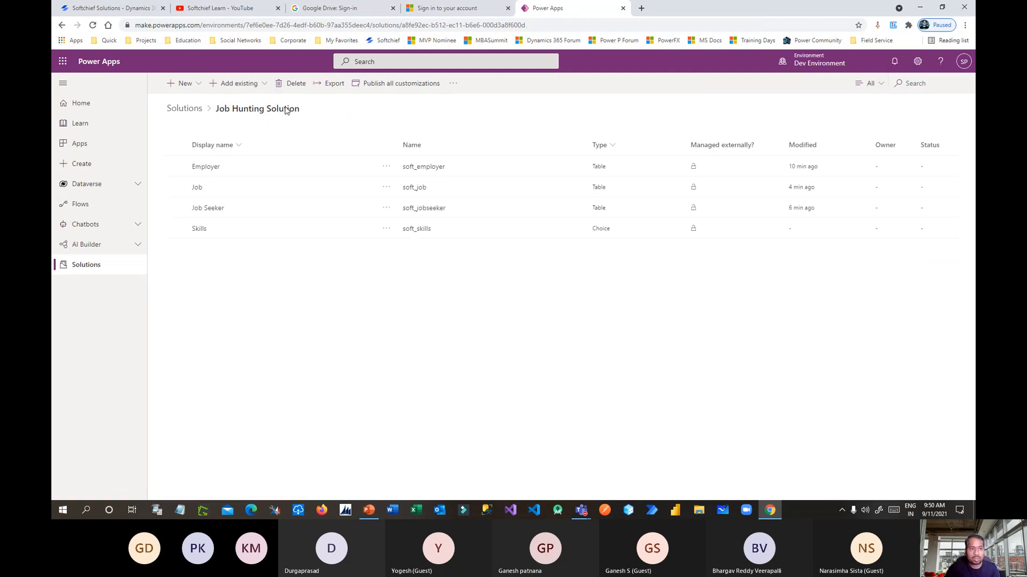
pyautogui.click(197, 189)
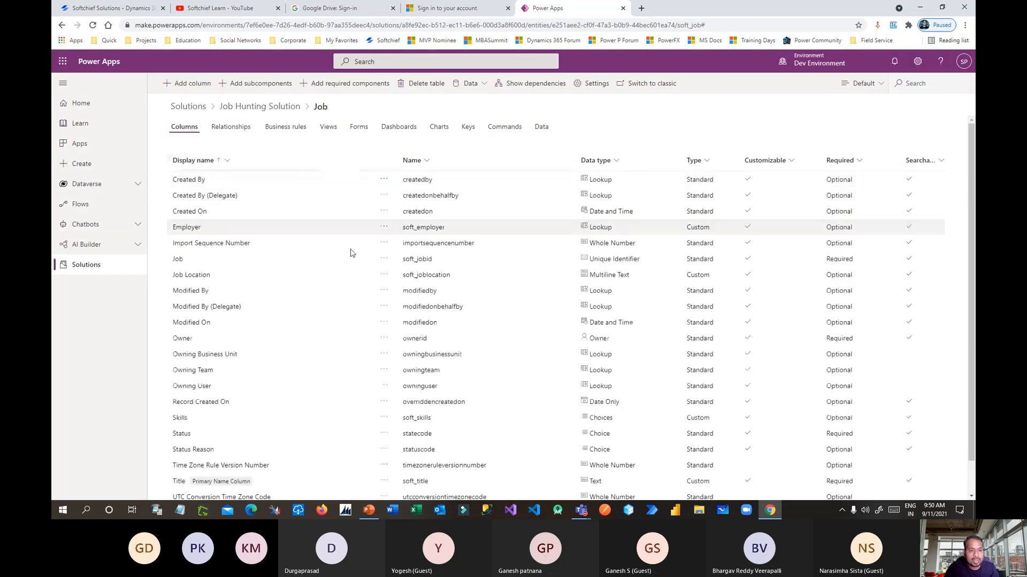
pyautogui.scroll(-1, 351, 254)
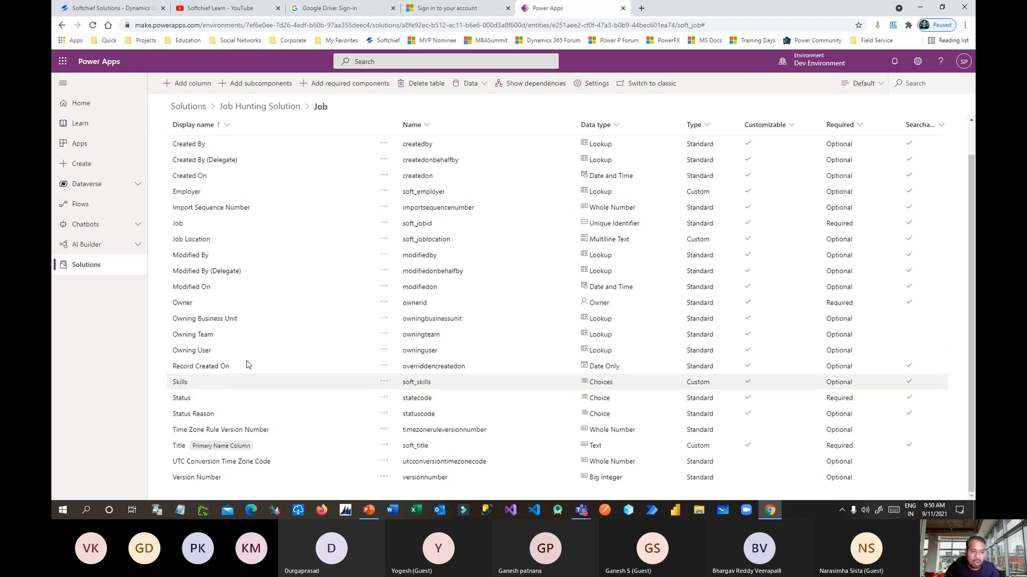
pyautogui.click(209, 194)
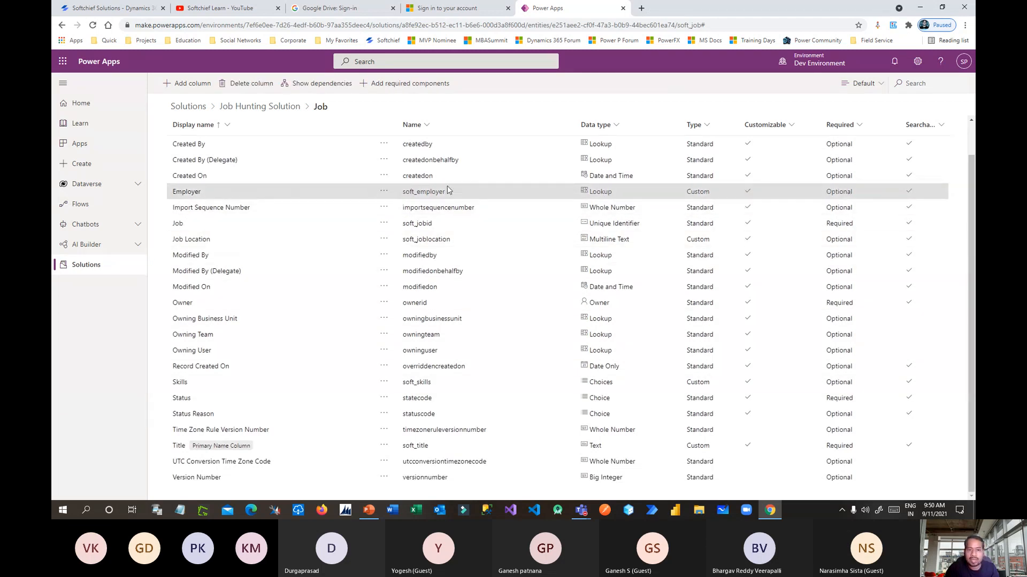
pyautogui.doubleClick(603, 193)
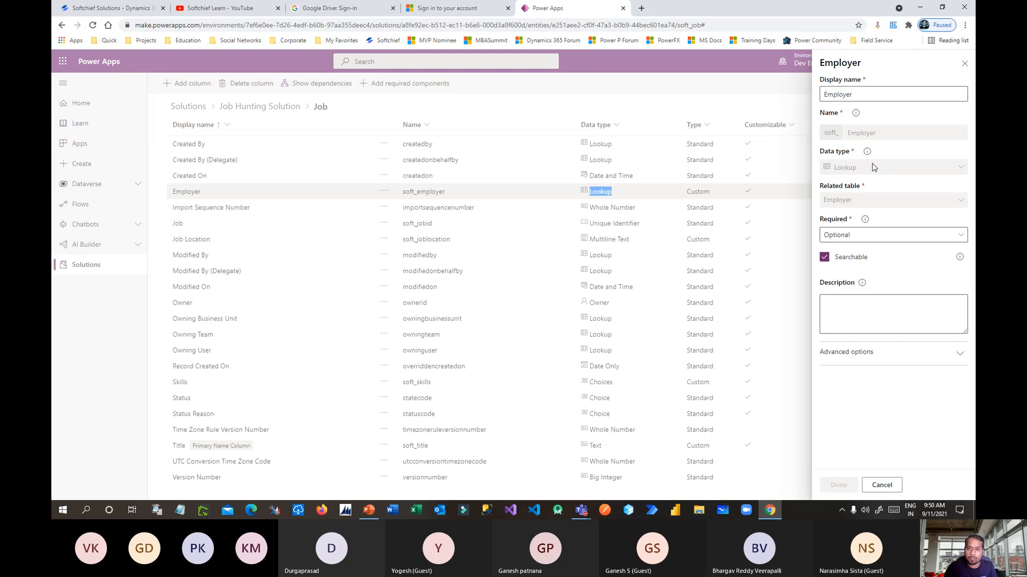
pyautogui.click(964, 64)
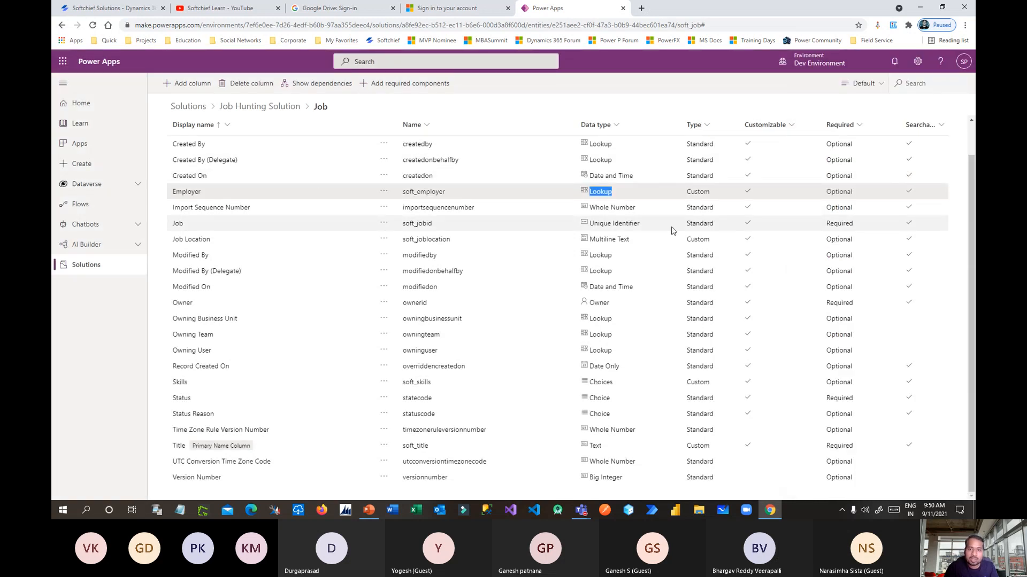
pyautogui.hotkey('alt', 'Tab')
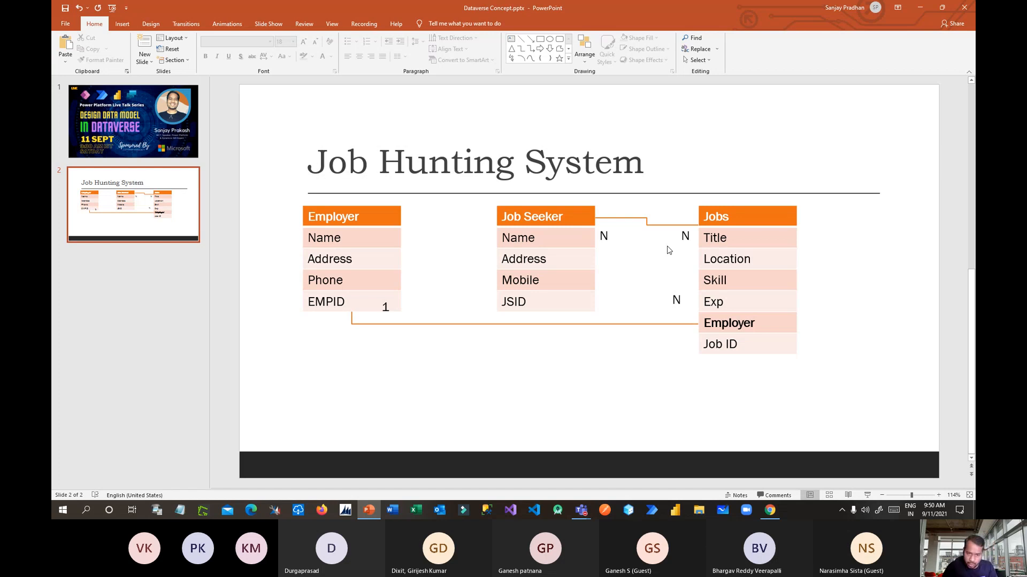
pyautogui.hotkey('alt', 'Tab')
# Open the Job Seeker table's Relationships page from the Job Hunting Solution.
pyautogui.click(271, 112)
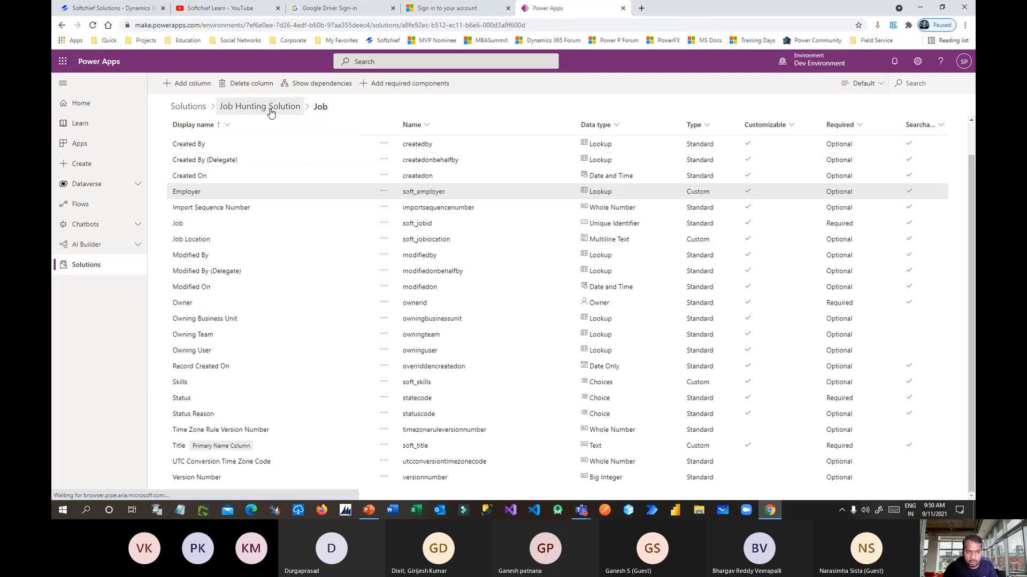
pyautogui.hotkey('alt', 'Tab')
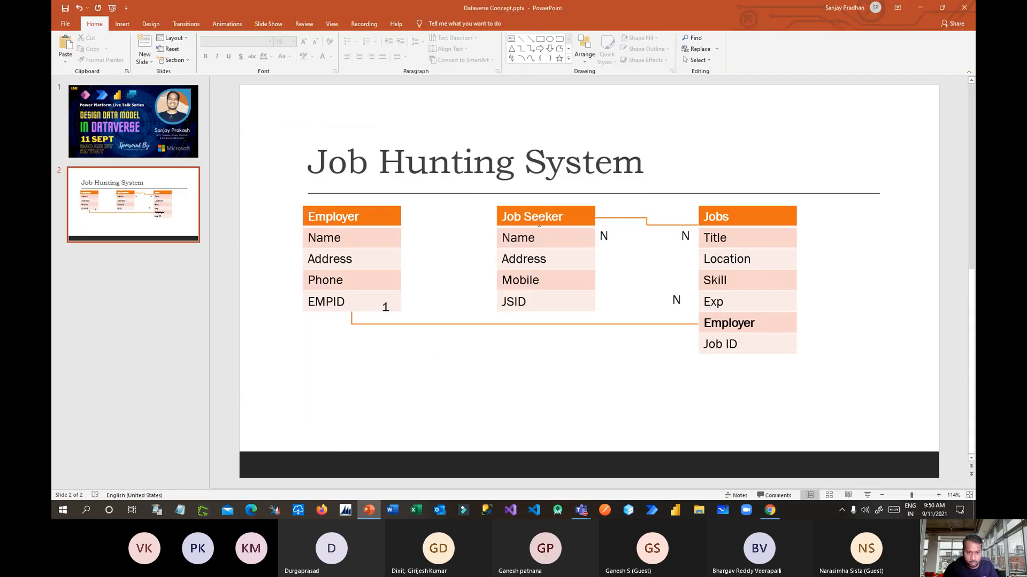
pyautogui.hotkey('alt', 'Tab')
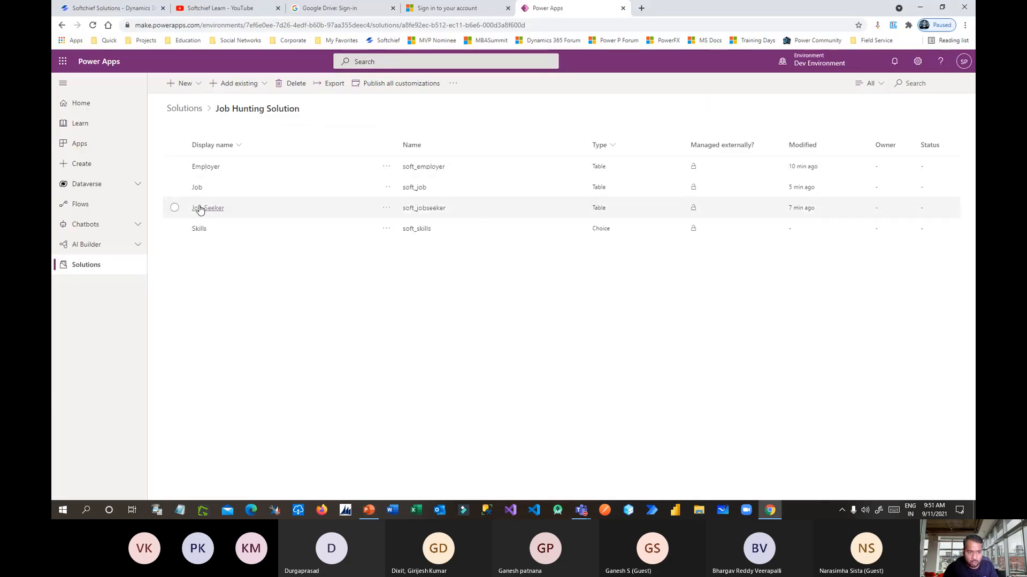
pyautogui.click(208, 208)
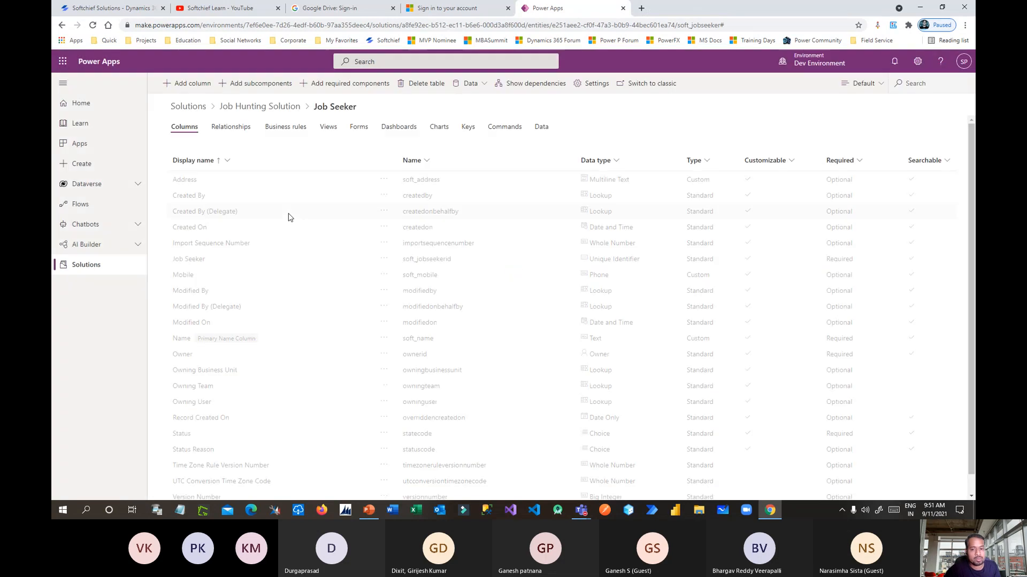
pyautogui.click(236, 130)
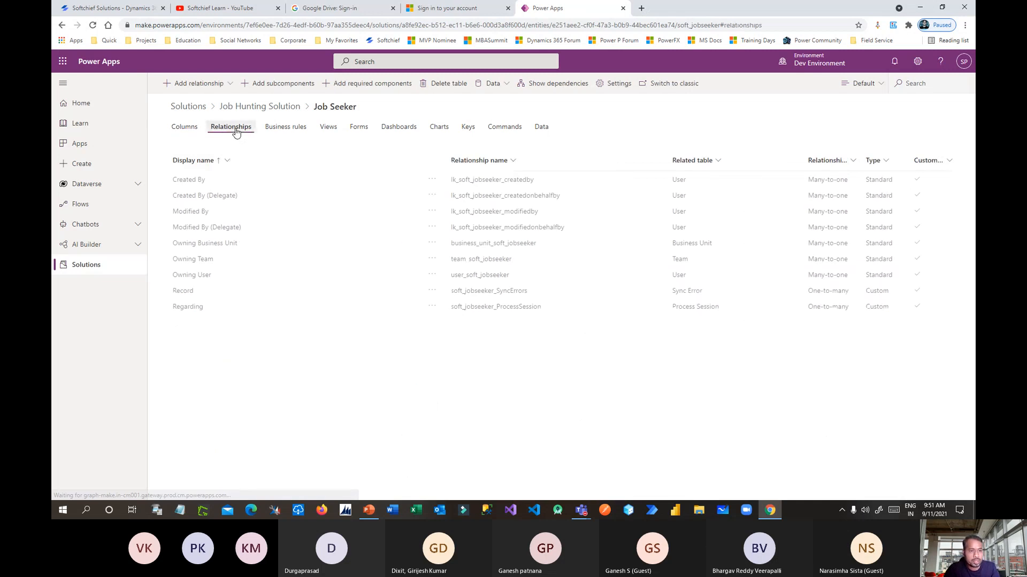
pyautogui.click(225, 85)
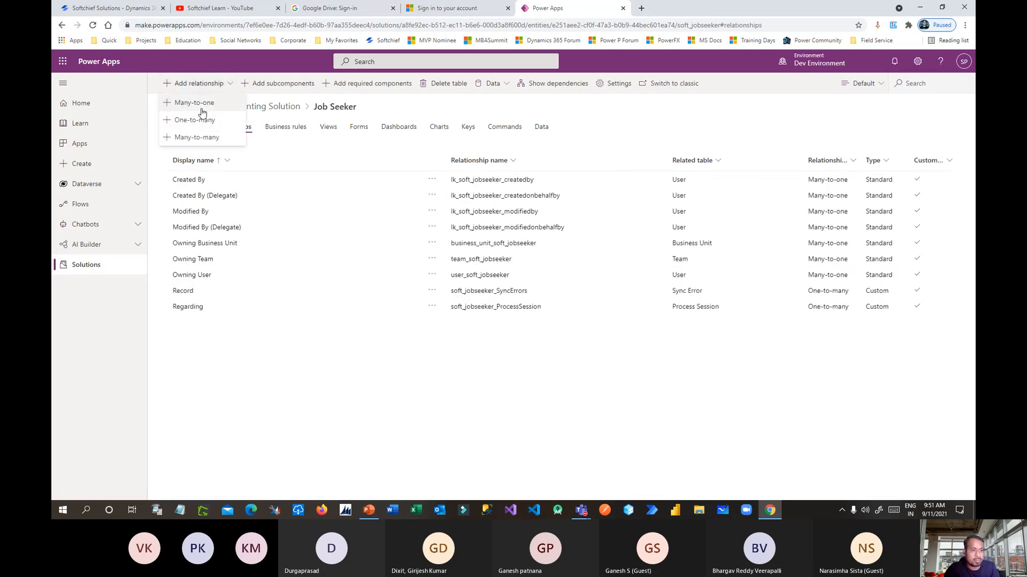
# Begin a many-to-many relationship from Job Seeker, choosing Job as the related table.
pyautogui.click(209, 139)
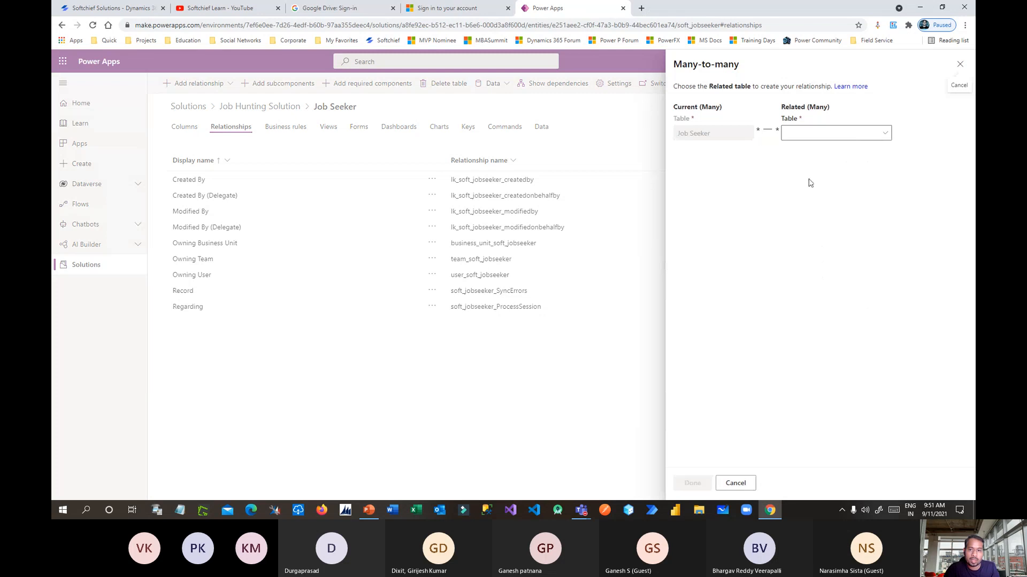
pyautogui.moveTo(672, 134); pyautogui.dragTo(712, 136)
pyautogui.click(763, 143)
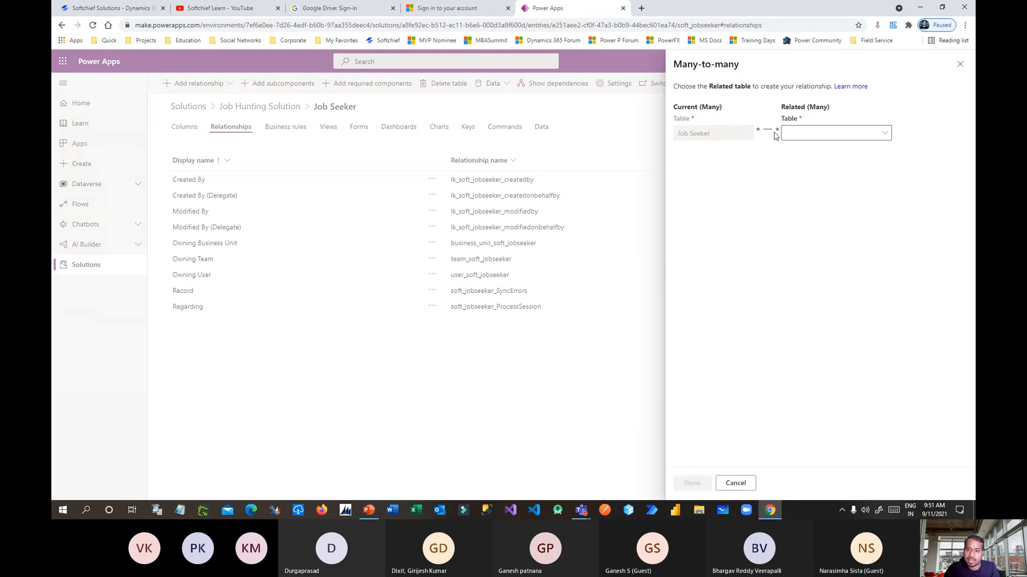
pyautogui.click(885, 135)
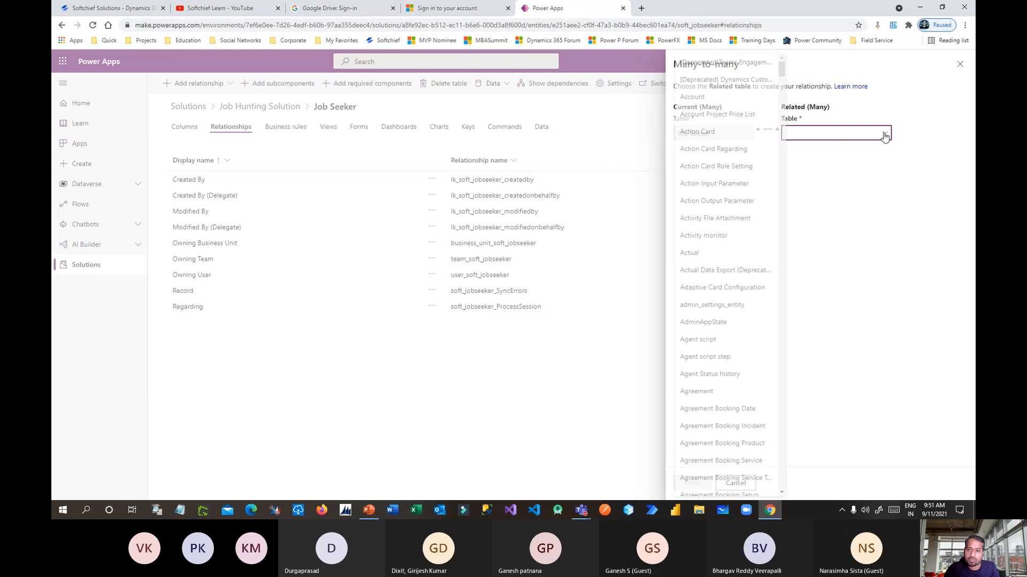
pyautogui.click(851, 175)
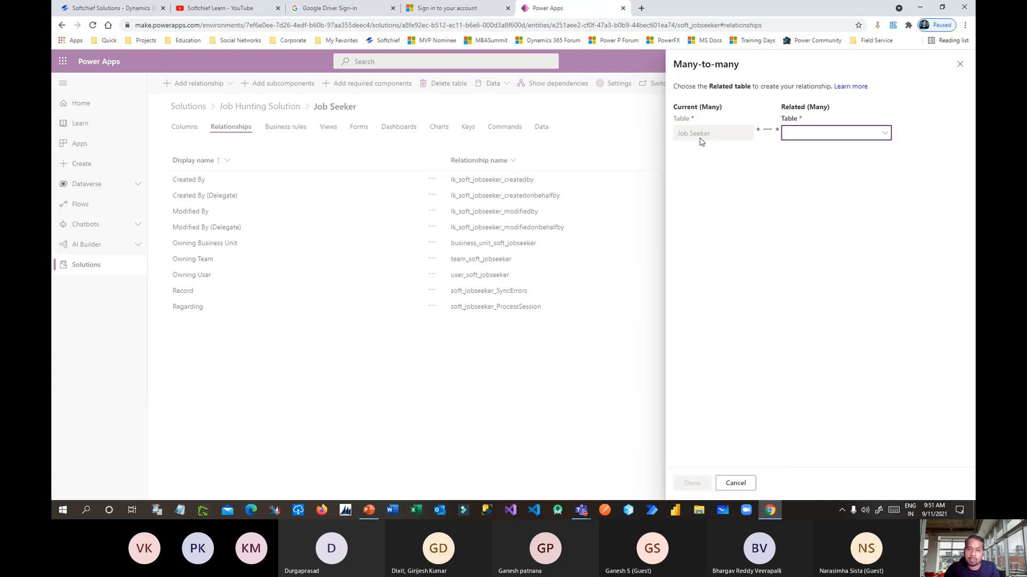
pyautogui.hotkey('alt', 'Tab')
pyautogui.hotkey('alt', 'Tab')
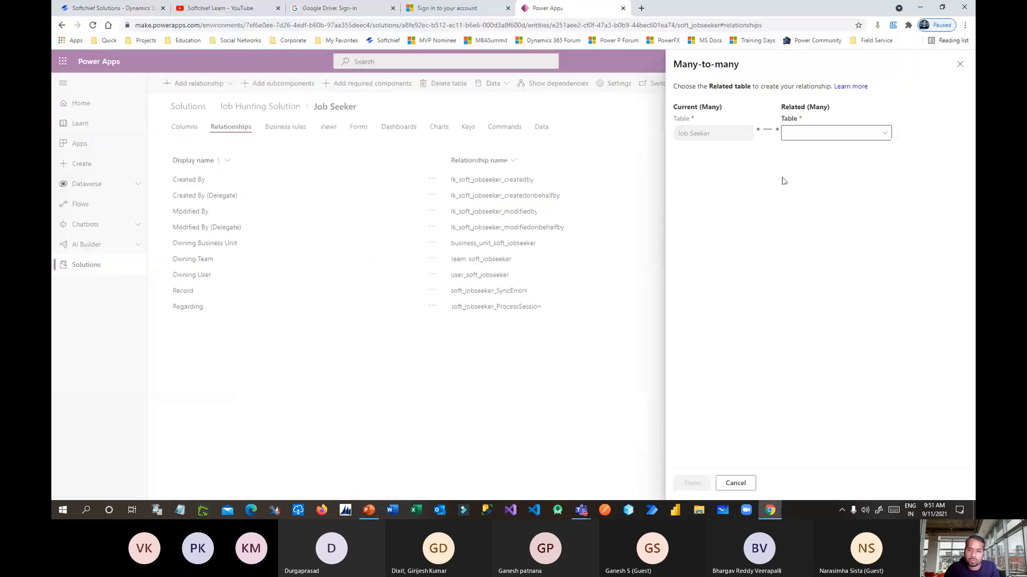
pyautogui.moveTo(676, 133); pyautogui.dragTo(730, 139)
pyautogui.click(885, 134)
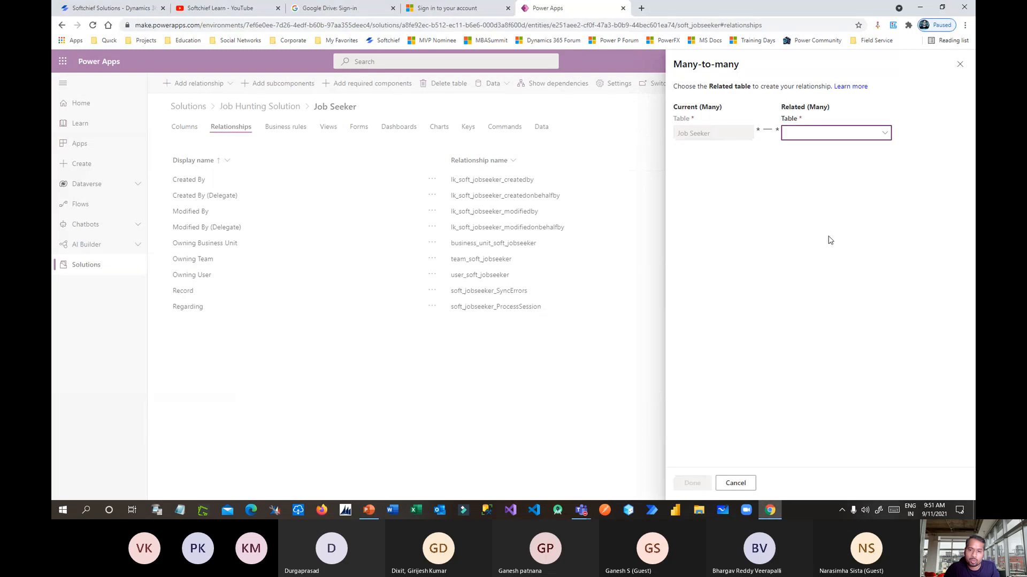
pyautogui.moveTo(778, 80); pyautogui.dragTo(778, 255)
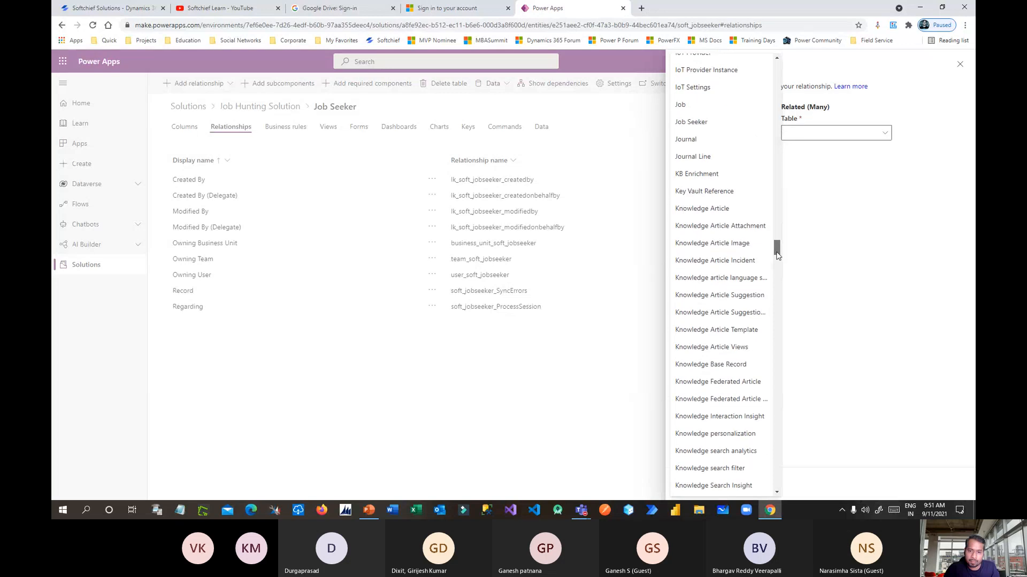
pyautogui.click(698, 105)
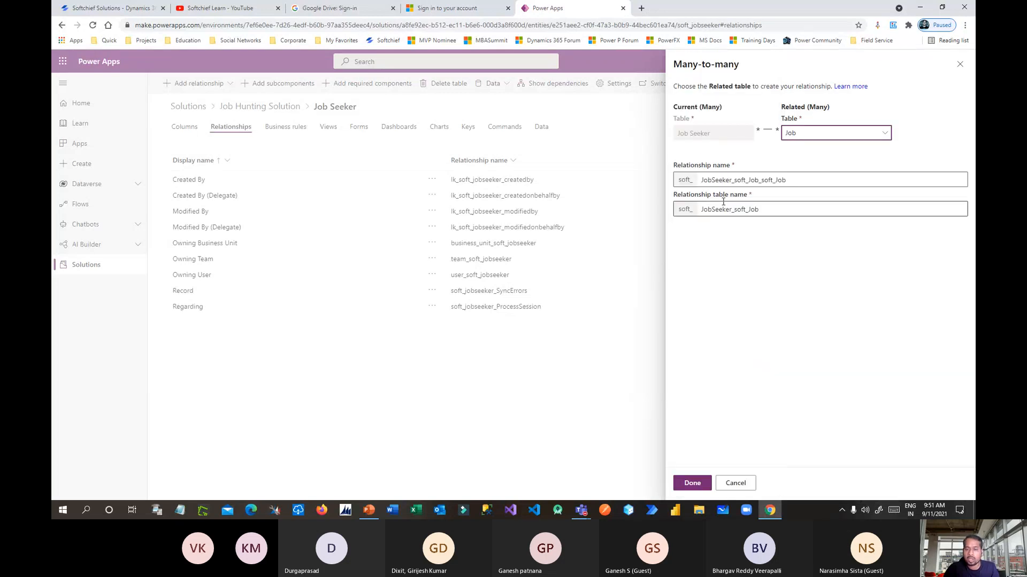
# Review Job Seeker as current table and the soft_JobSeeker_soft_Job relationship table name.
pyautogui.moveTo(678, 134); pyautogui.dragTo(777, 143)
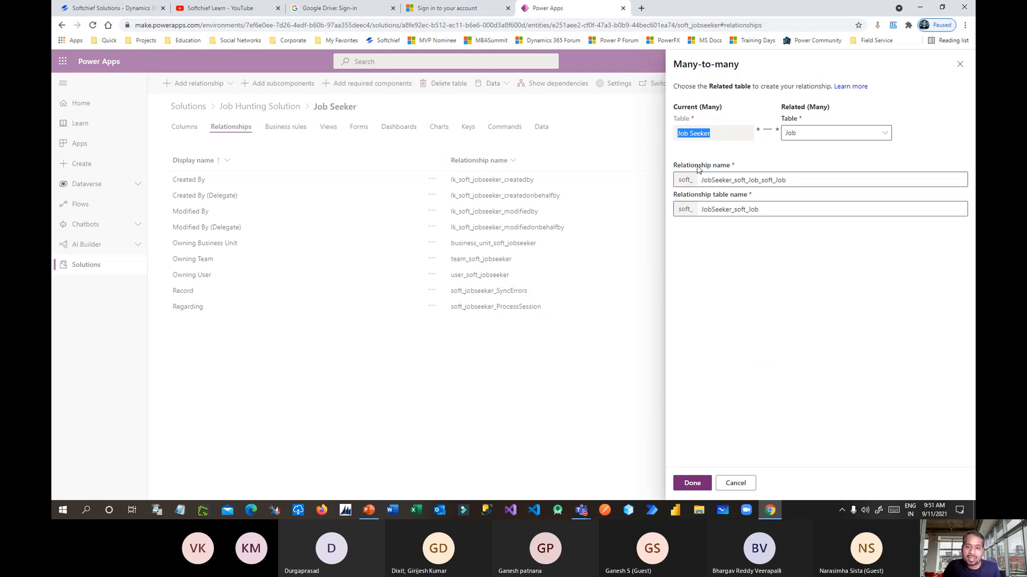
pyautogui.moveTo(677, 166); pyautogui.dragTo(747, 171)
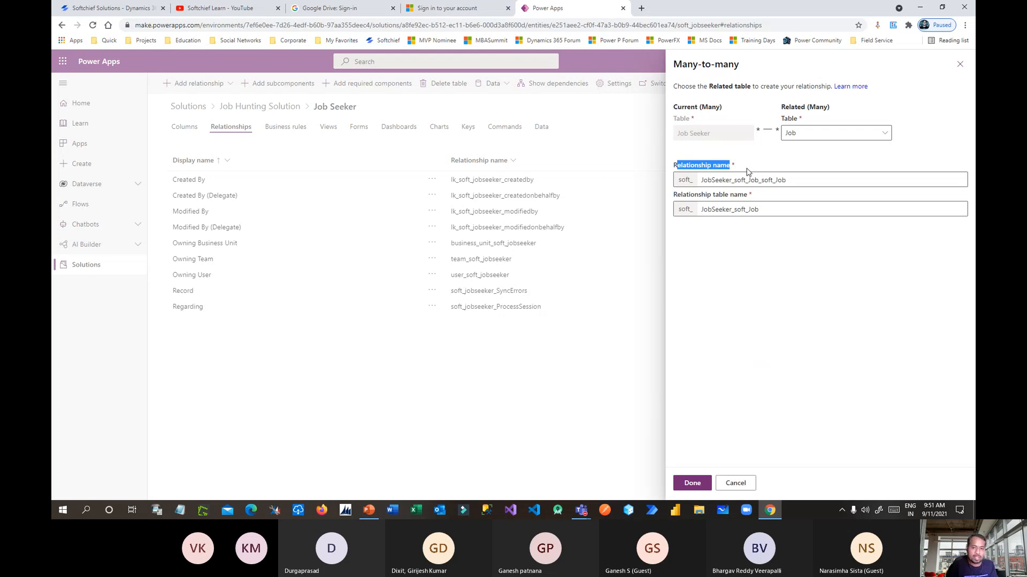
pyautogui.click(748, 170)
pyautogui.moveTo(749, 170); pyautogui.dragTo(681, 171)
pyautogui.moveTo(755, 196); pyautogui.dragTo(705, 210)
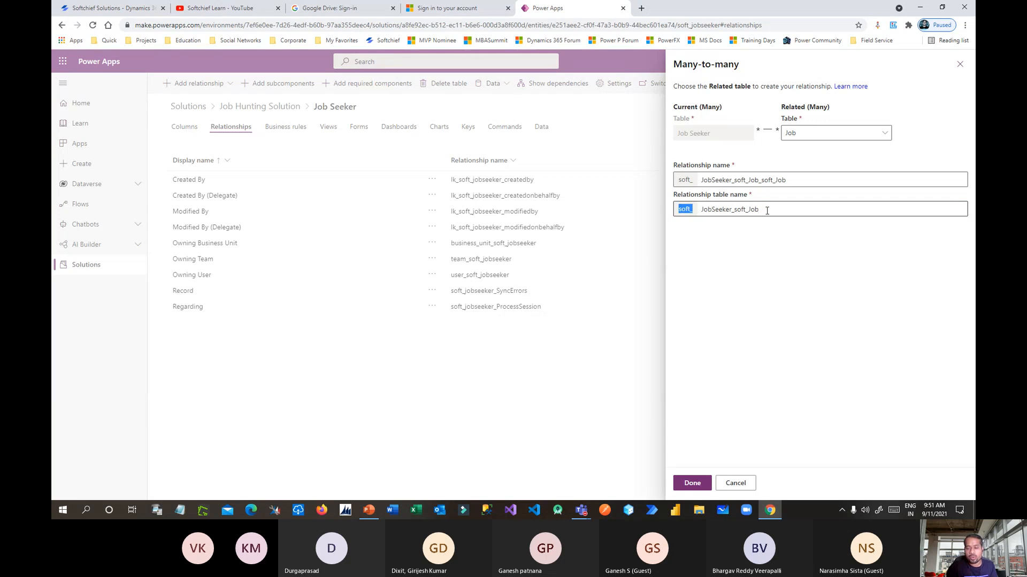
pyautogui.moveTo(783, 209); pyautogui.dragTo(701, 211)
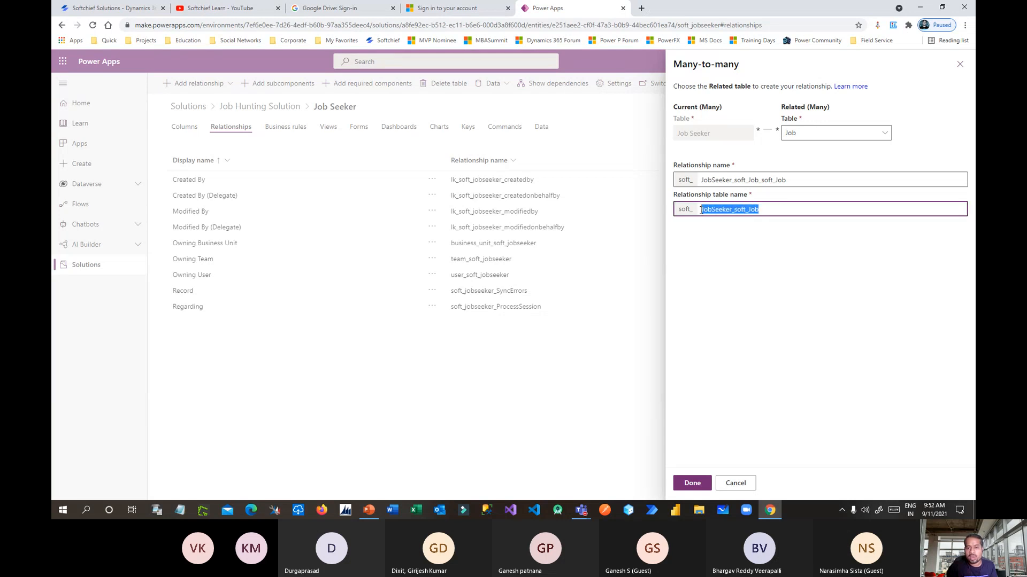
pyautogui.click(704, 246)
pyautogui.moveTo(679, 209); pyautogui.dragTo(753, 208)
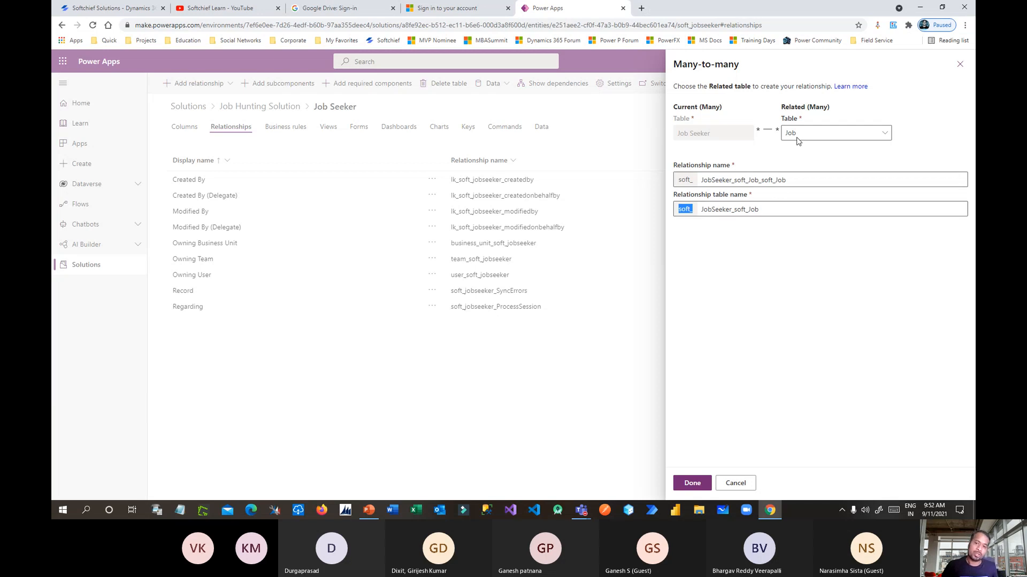
# Review the soft_-prefixed relationship name, create the Job Seeker–Job relationship, and save Job Seeker.
pyautogui.click(790, 181)
pyautogui.moveTo(790, 180); pyautogui.dragTo(695, 182)
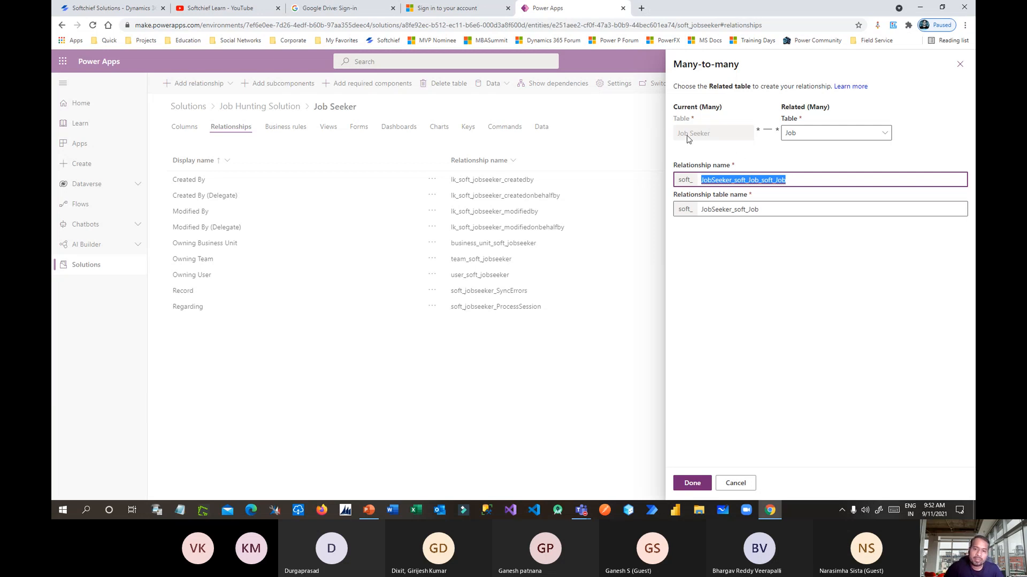
pyautogui.moveTo(680, 133); pyautogui.dragTo(711, 134)
pyautogui.moveTo(799, 180); pyautogui.dragTo(701, 181)
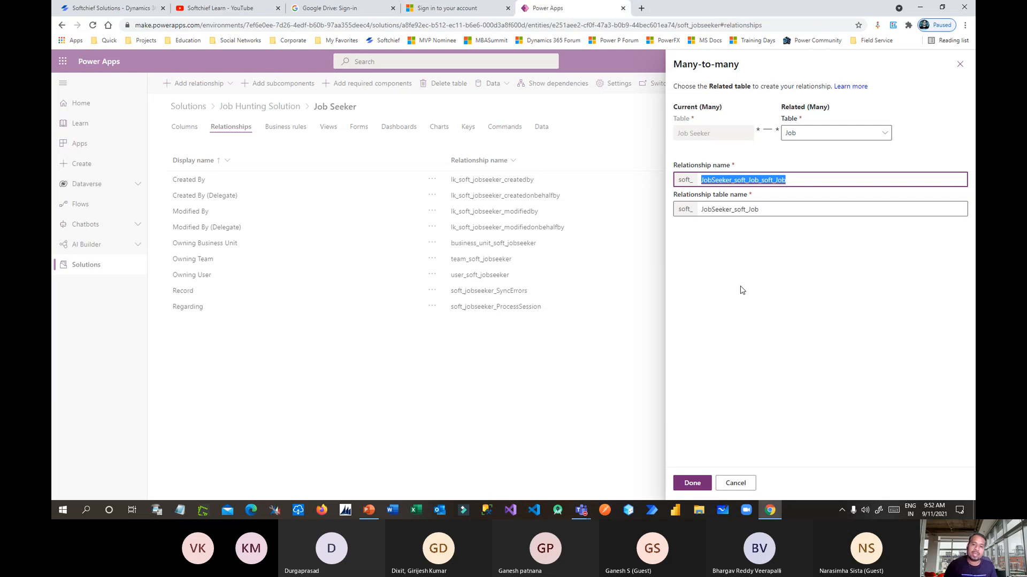
pyautogui.moveTo(675, 180); pyautogui.dragTo(768, 184)
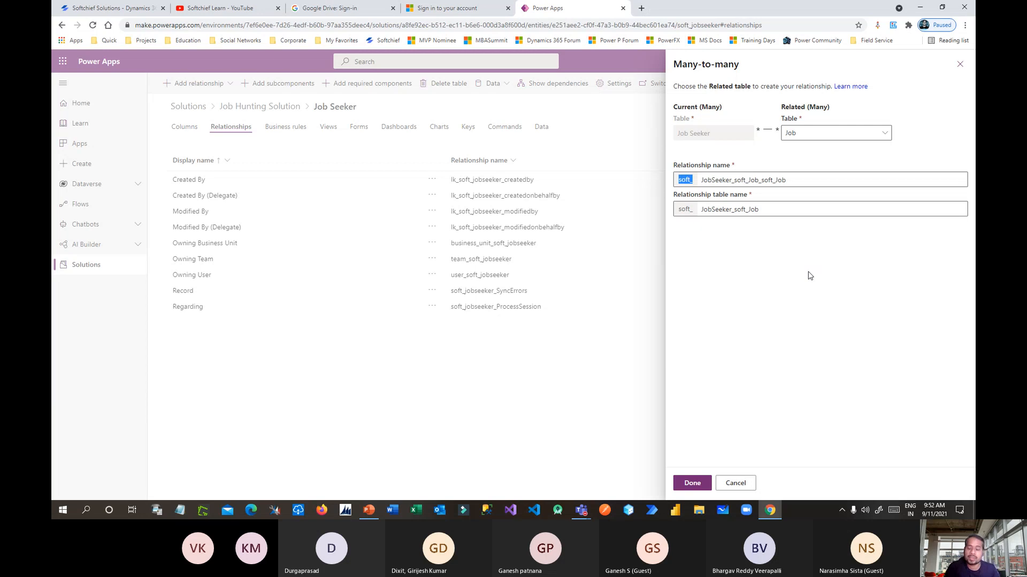
pyautogui.click(691, 483)
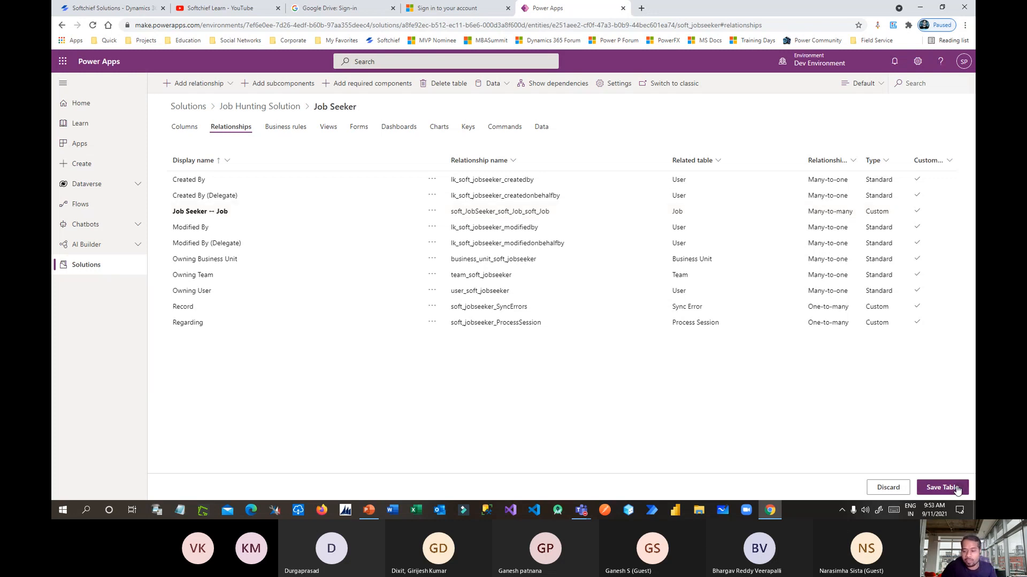
pyautogui.click(941, 487)
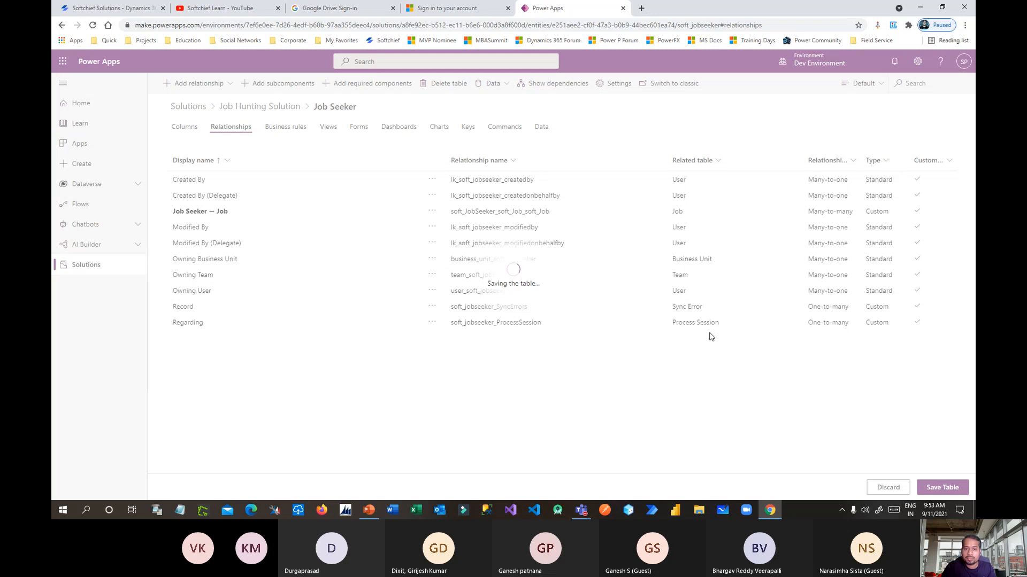
pyautogui.hotkey('alt', 'Tab')
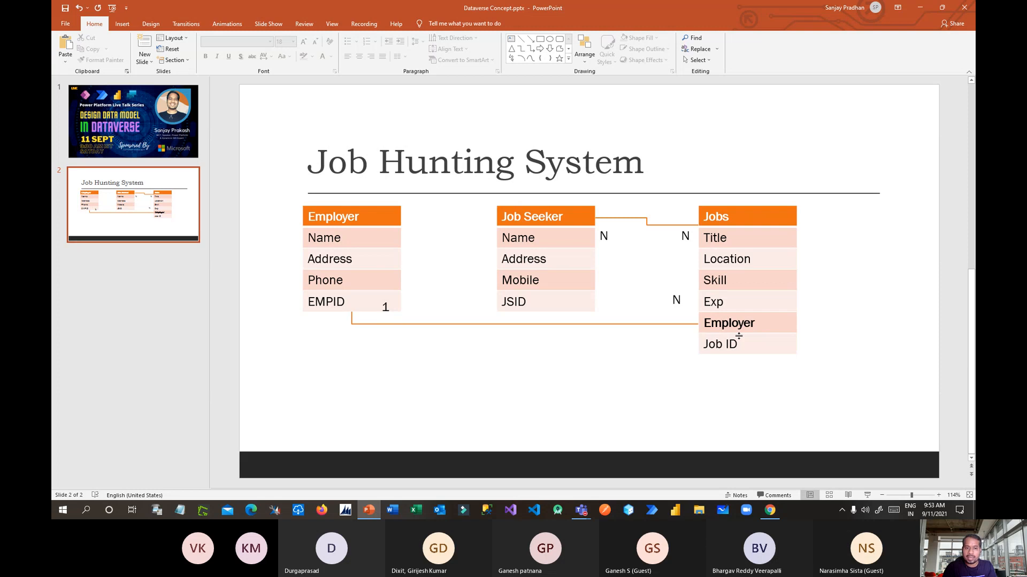
pyautogui.hotkey('alt', 'Tab')
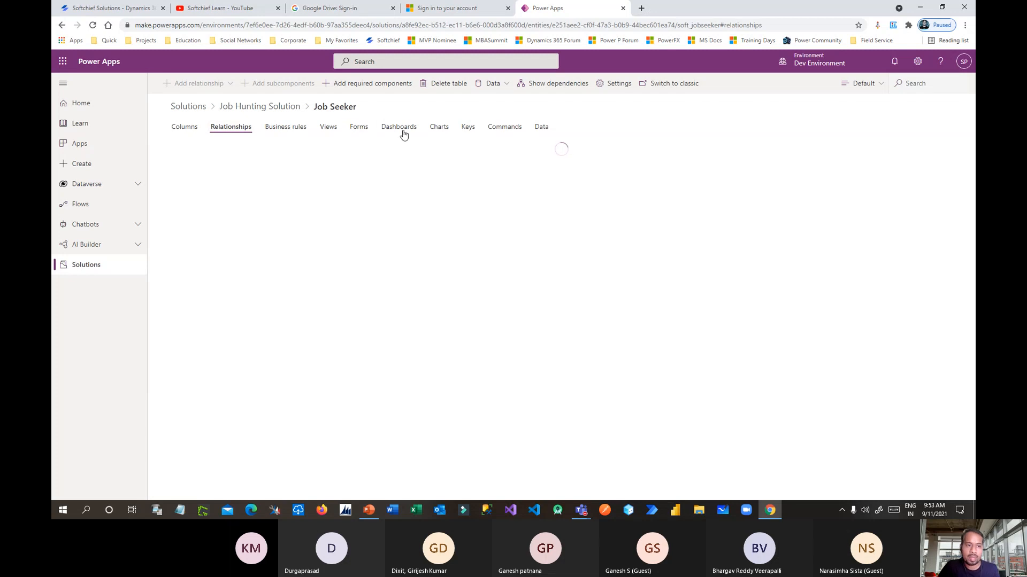
# Open the Employer table's Information main form in the form designer in a new tab.
pyautogui.click(287, 113)
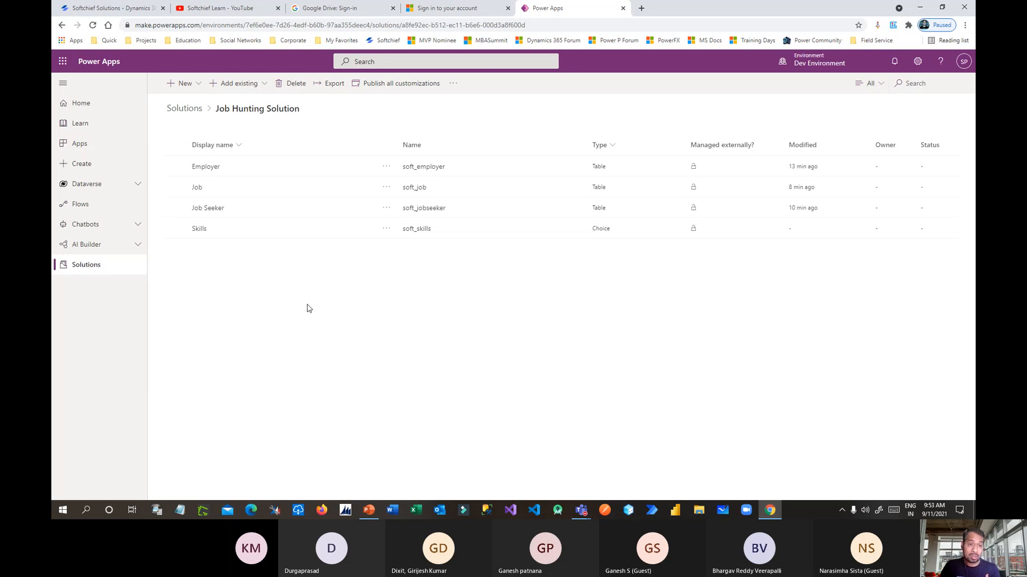
pyautogui.click(207, 167)
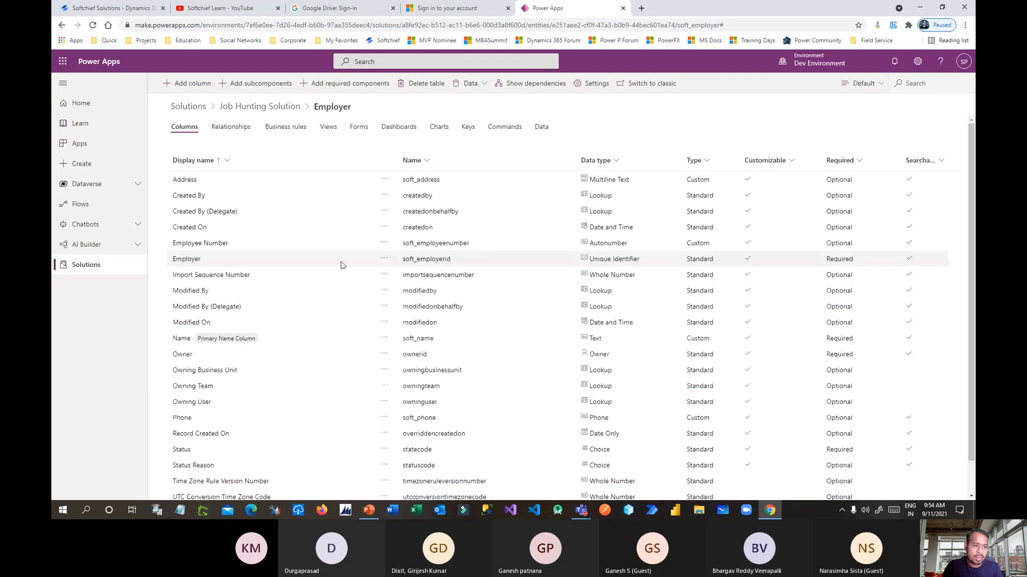
pyautogui.click(360, 132)
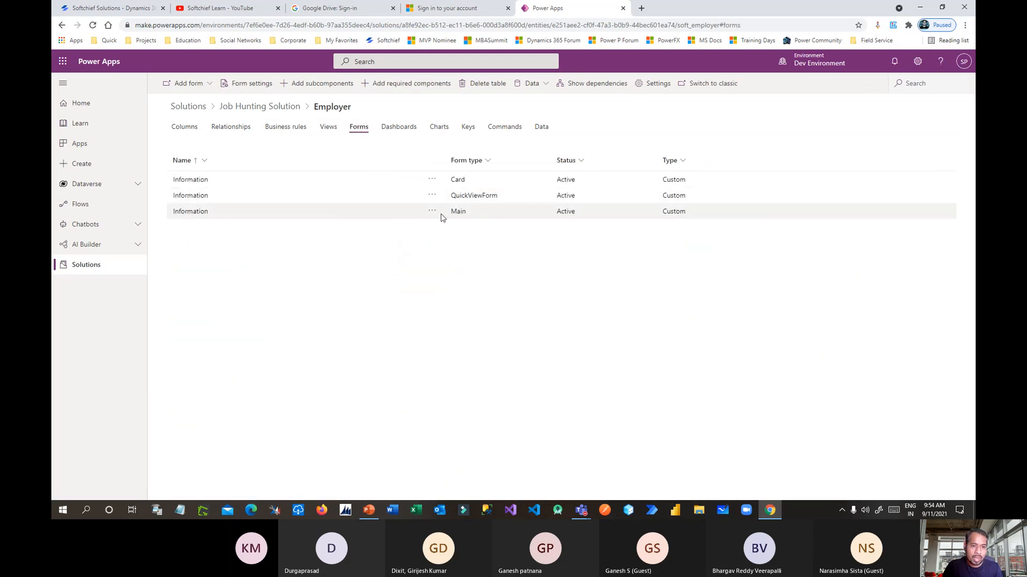
pyautogui.click(431, 211)
pyautogui.moveTo(484, 229)
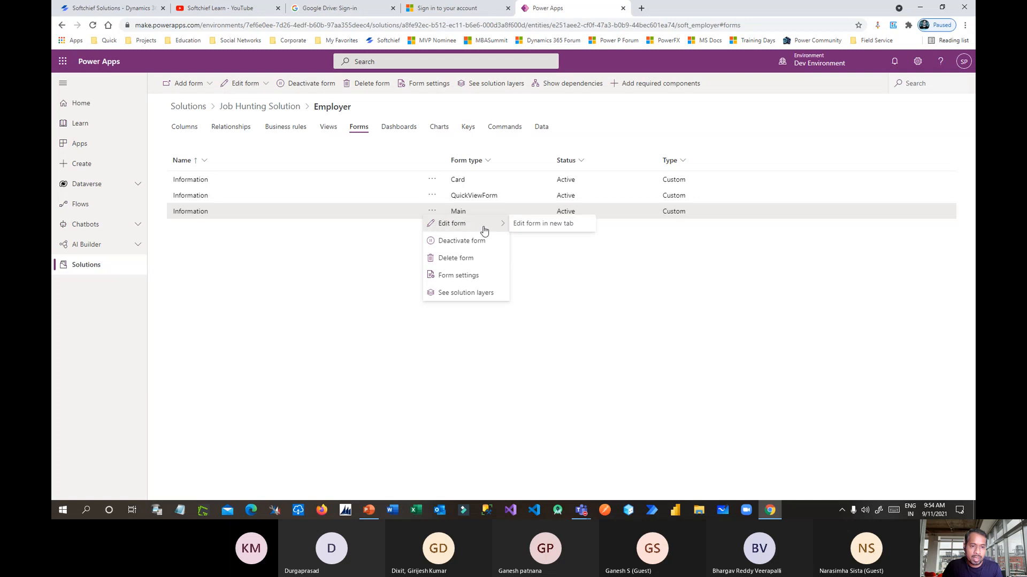
pyautogui.click(553, 224)
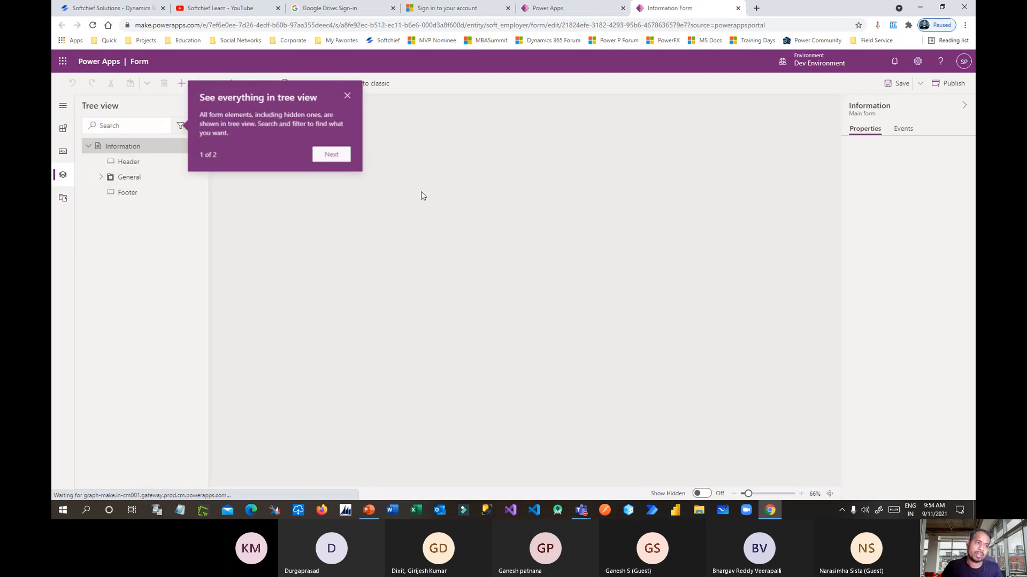
# Filter the form's table columns to Custom only and run Check Access on the preview.
pyautogui.click(348, 96)
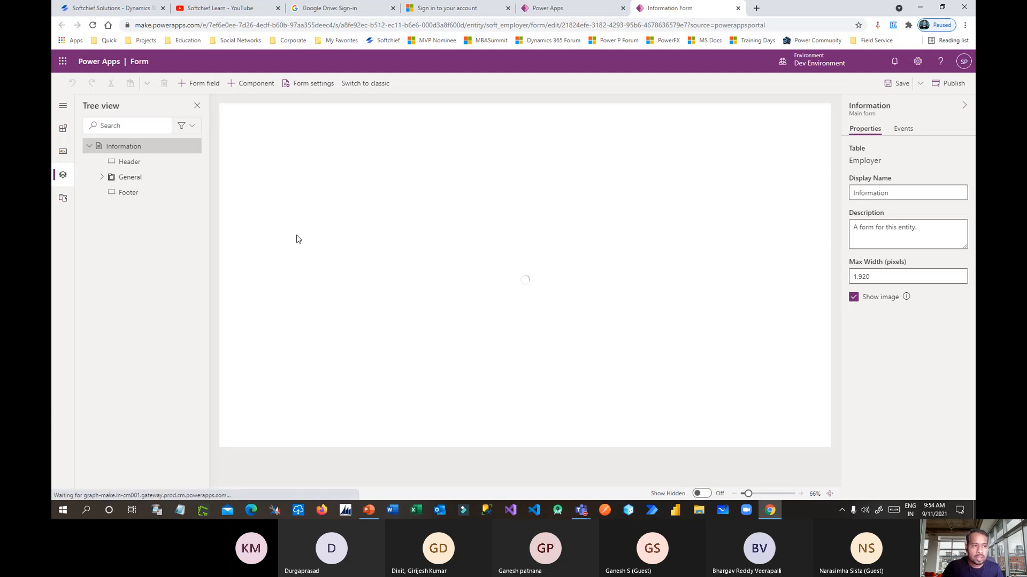
pyautogui.click(62, 151)
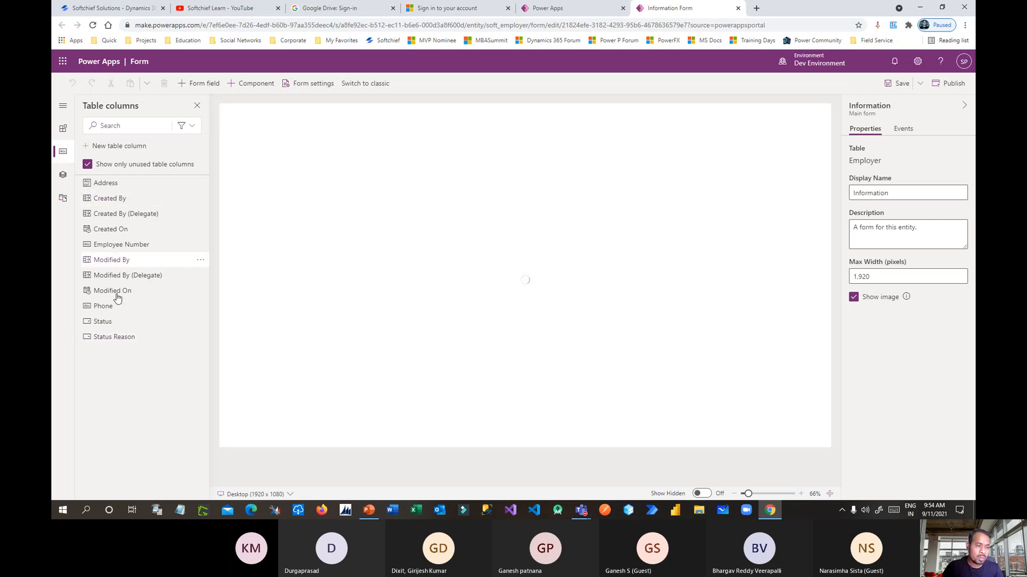
pyautogui.click(194, 127)
pyautogui.click(142, 177)
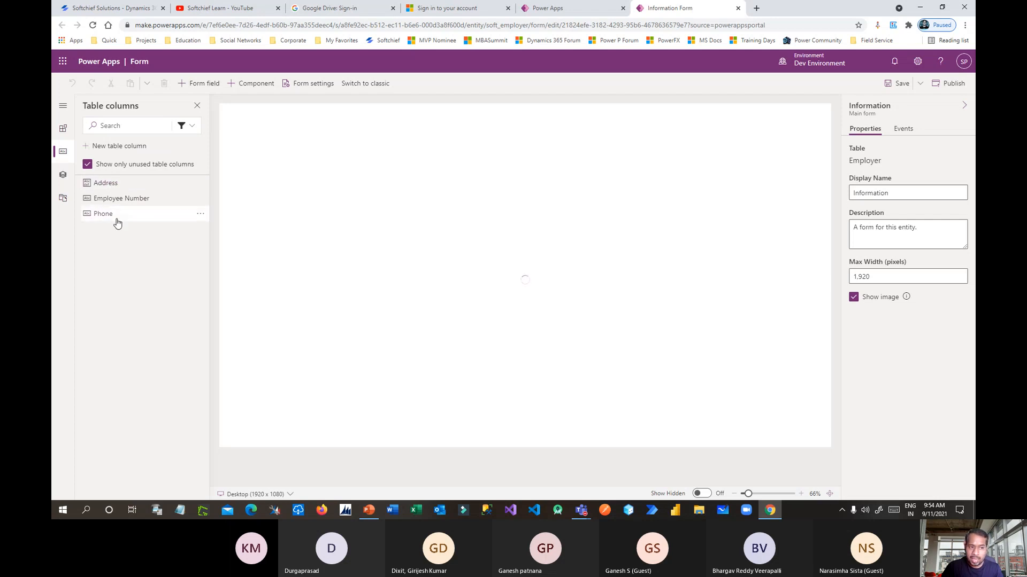
pyautogui.moveTo(101, 205)
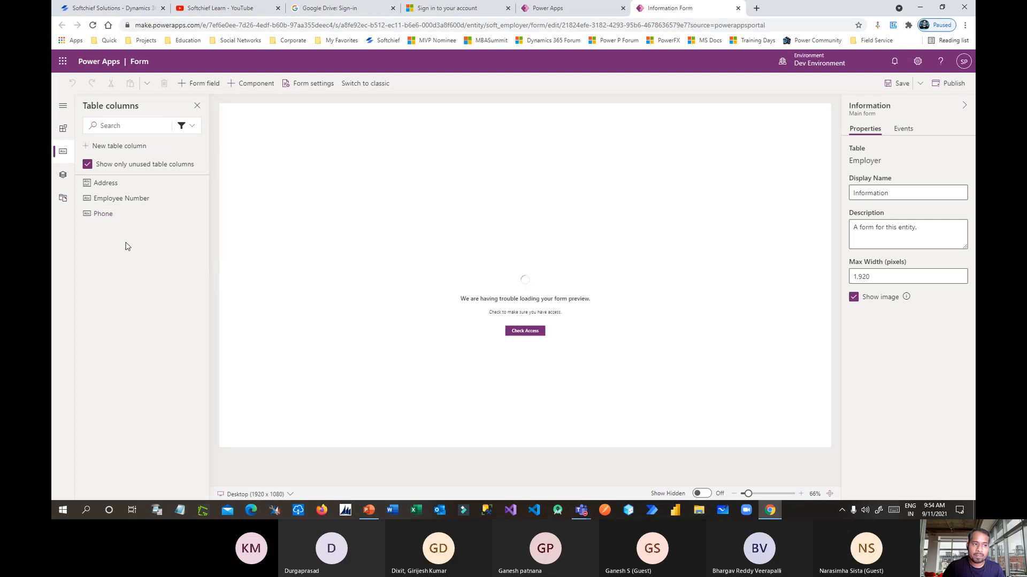
pyautogui.click(533, 333)
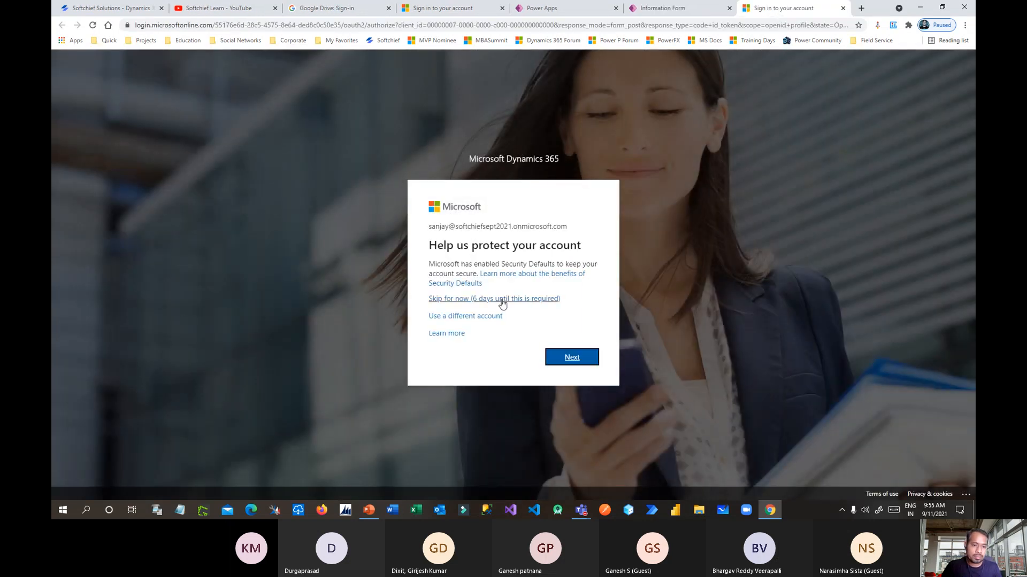
# Skip the account security prompt and return to the Information form tab until the Employer preview loads.
pyautogui.click(503, 301)
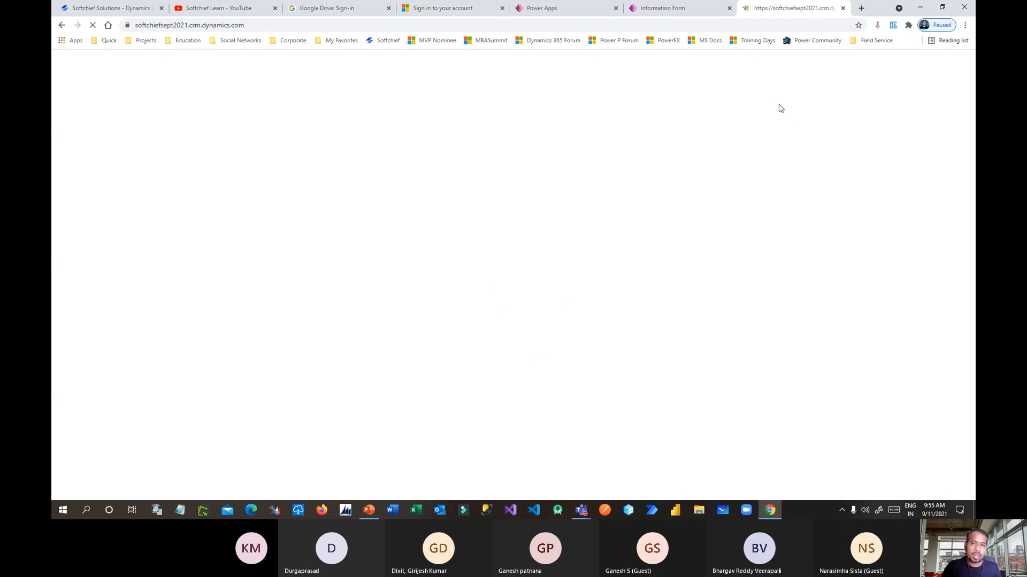
pyautogui.click(710, 16)
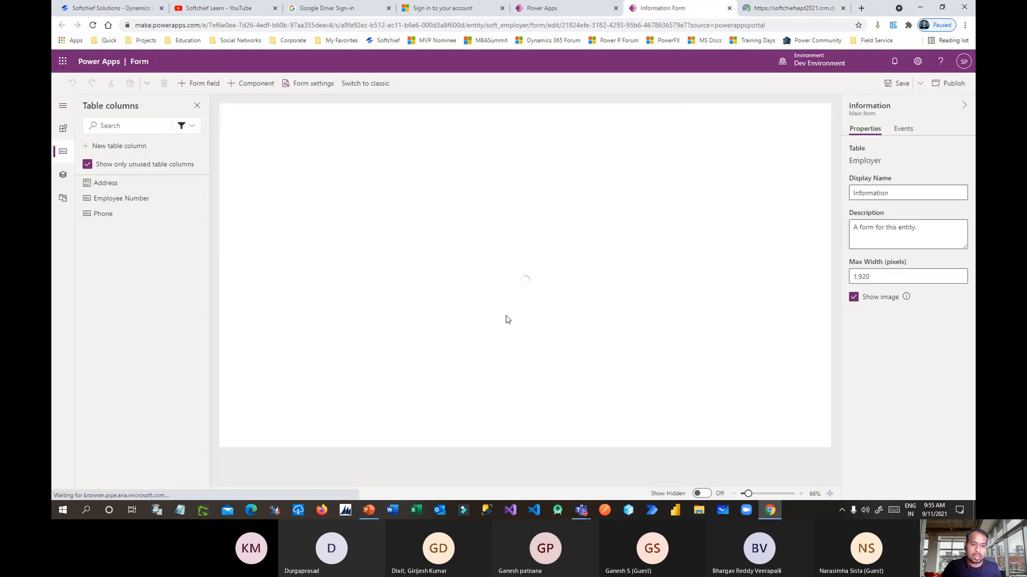
pyautogui.click(781, 11)
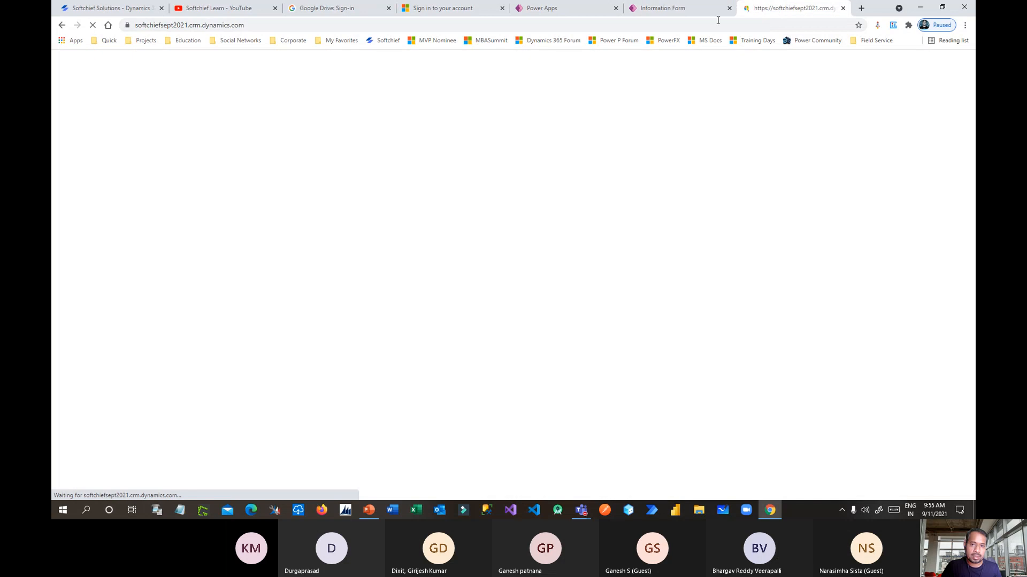
pyautogui.click(705, 12)
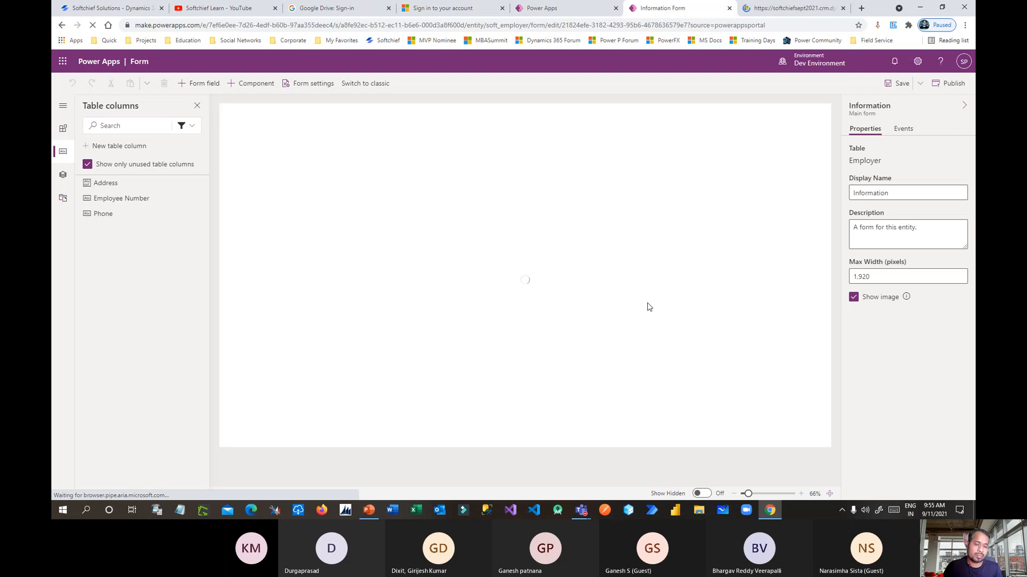
pyautogui.click(779, 9)
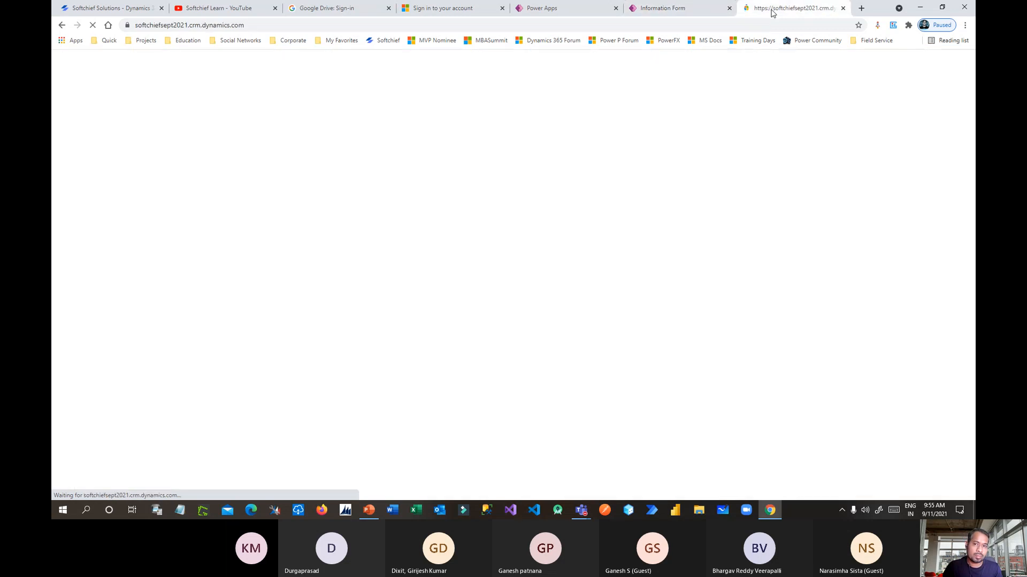
pyautogui.click(715, 10)
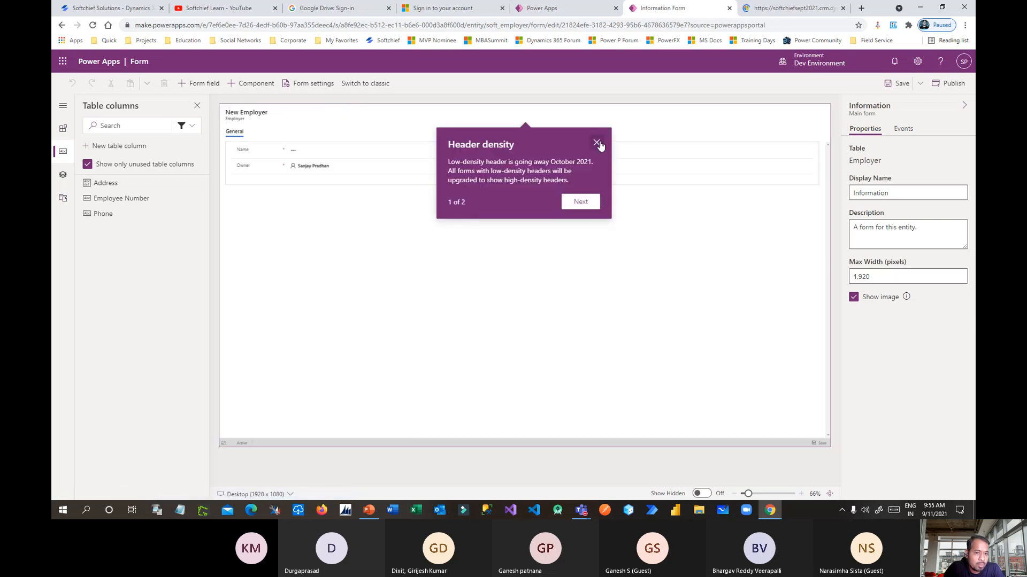
# Place Employee Number, Address and Phone fields on the Employer form alongside Name and Owner.
pyautogui.click(597, 143)
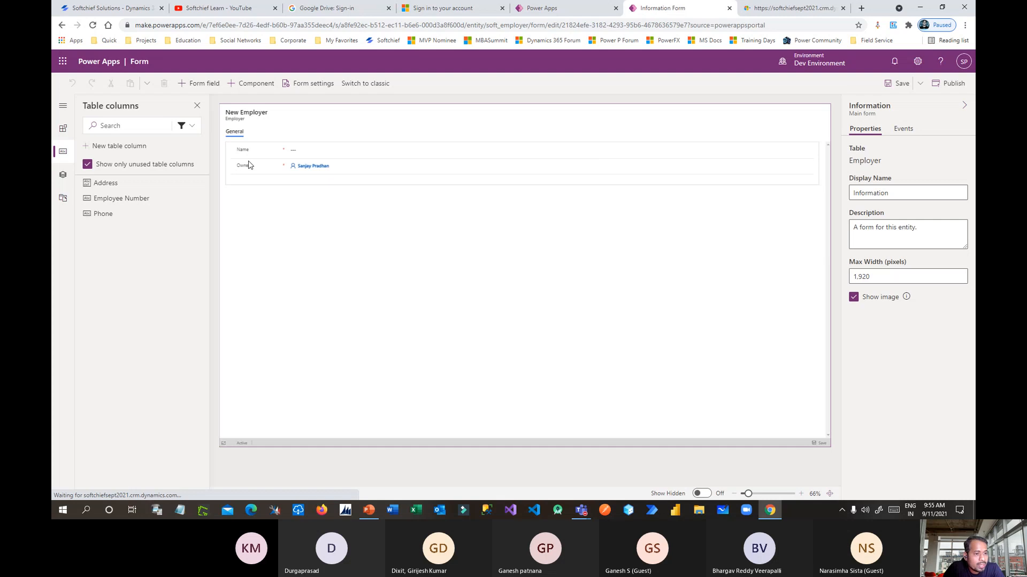
pyautogui.moveTo(102, 198); pyautogui.dragTo(247, 150)
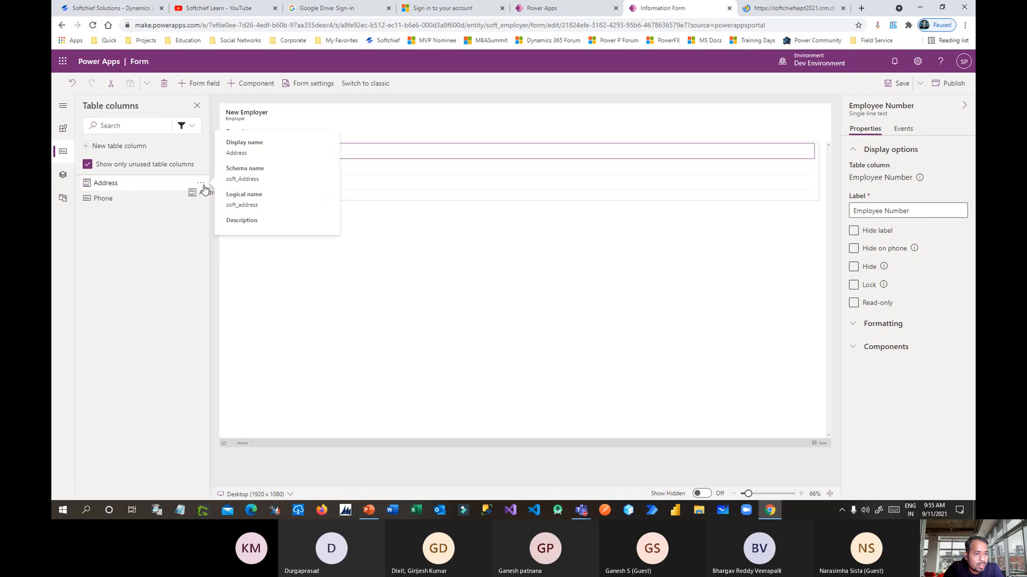
pyautogui.moveTo(195, 187); pyautogui.dragTo(260, 173)
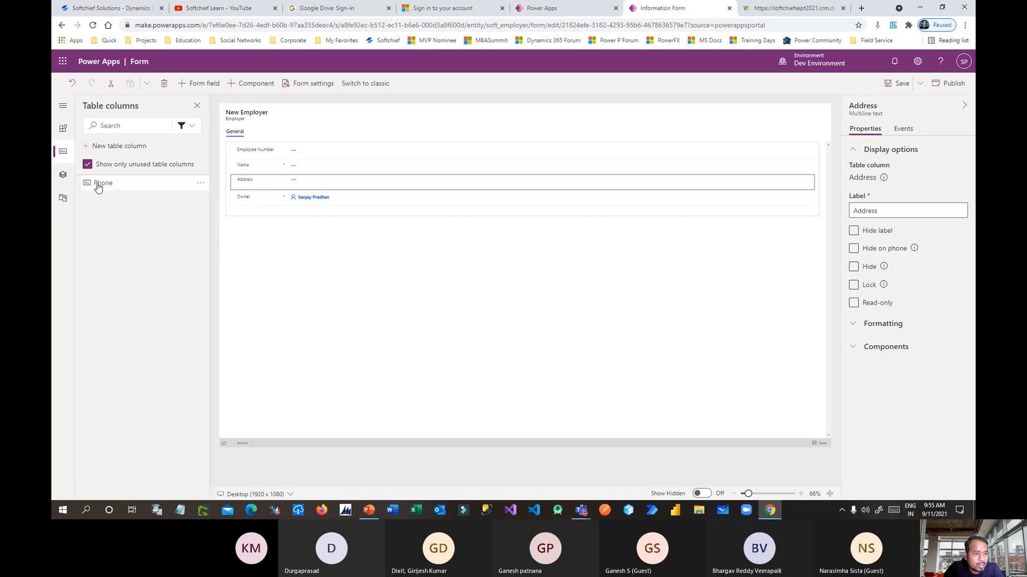
pyautogui.moveTo(96, 183); pyautogui.dragTo(251, 193)
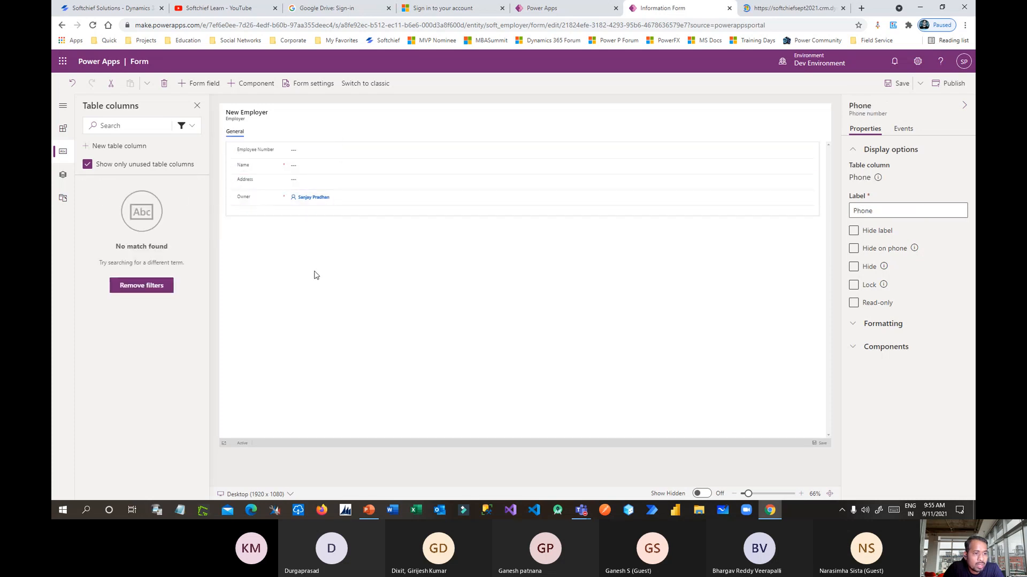
# Make Employee Number read-only and publish the Employer form changes.
pyautogui.click(257, 151)
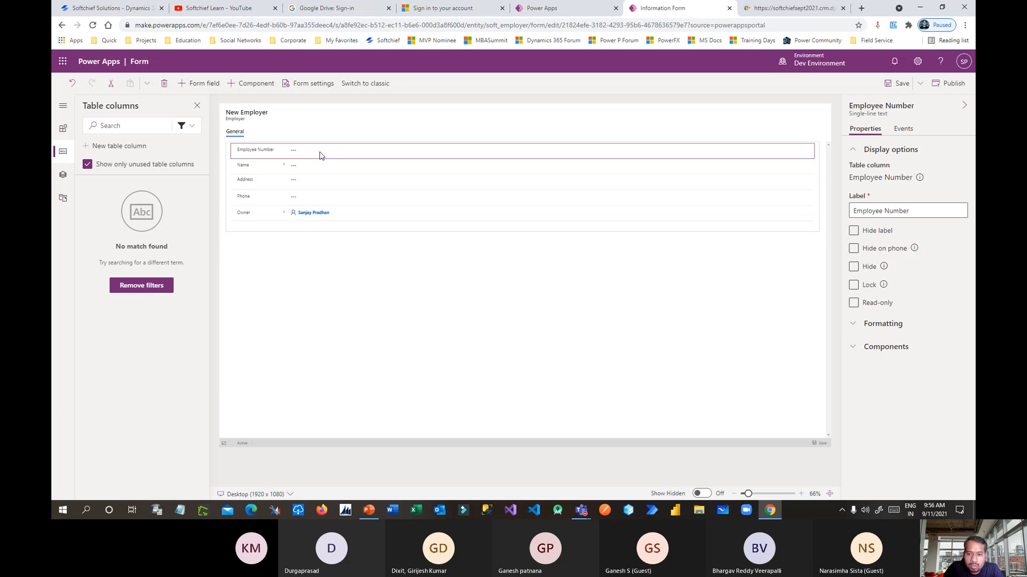
pyautogui.click(854, 303)
pyautogui.click(943, 85)
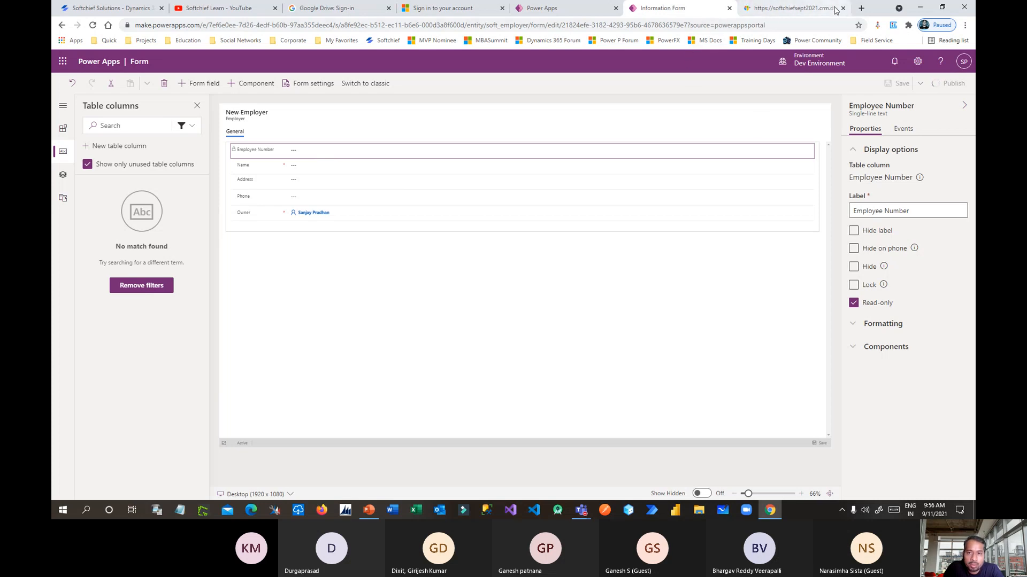
pyautogui.click(843, 8)
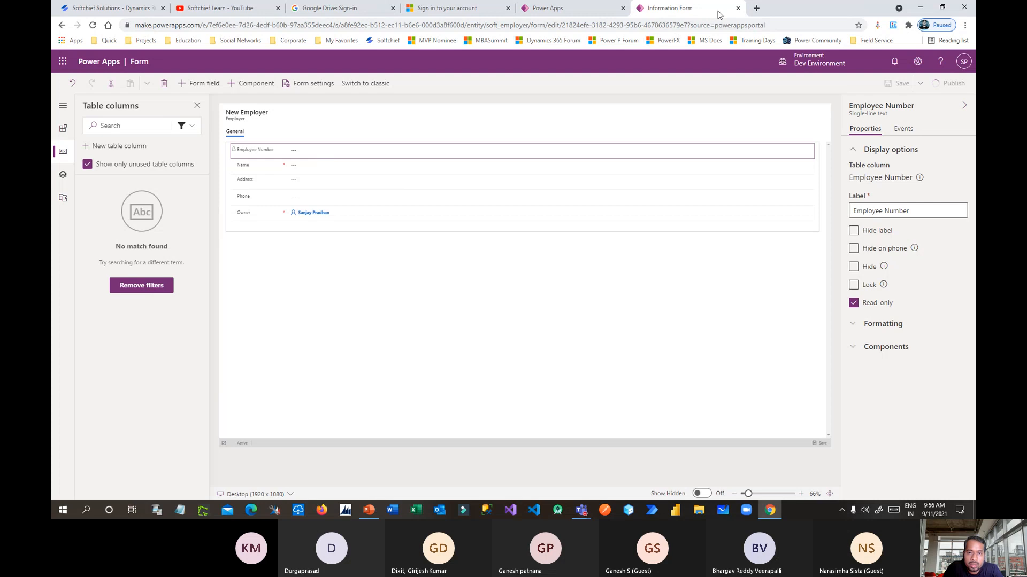
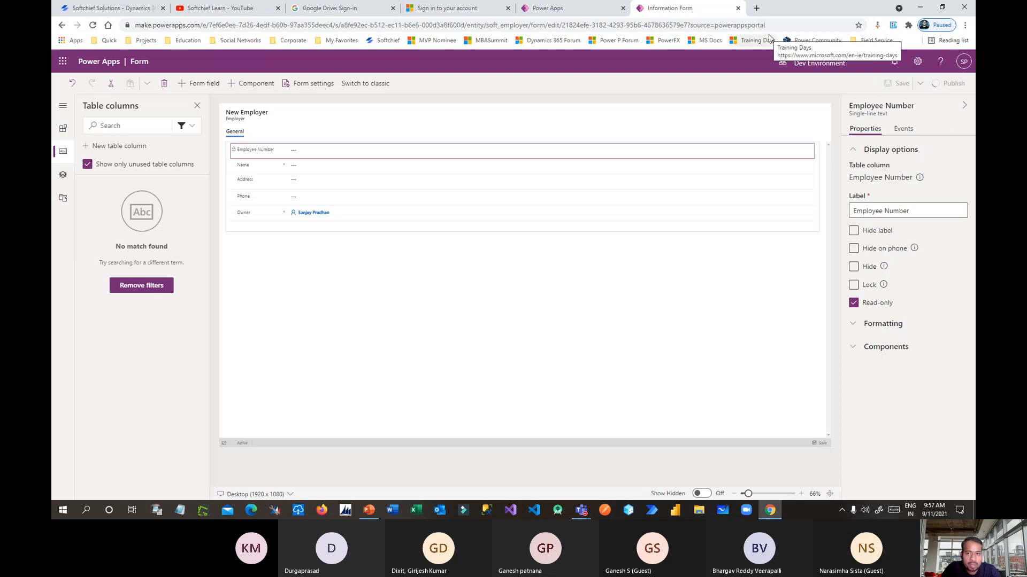
# Resize the browser and open the Job Seeker table from the Job Hunting Solution.
pyautogui.click(941, 7)
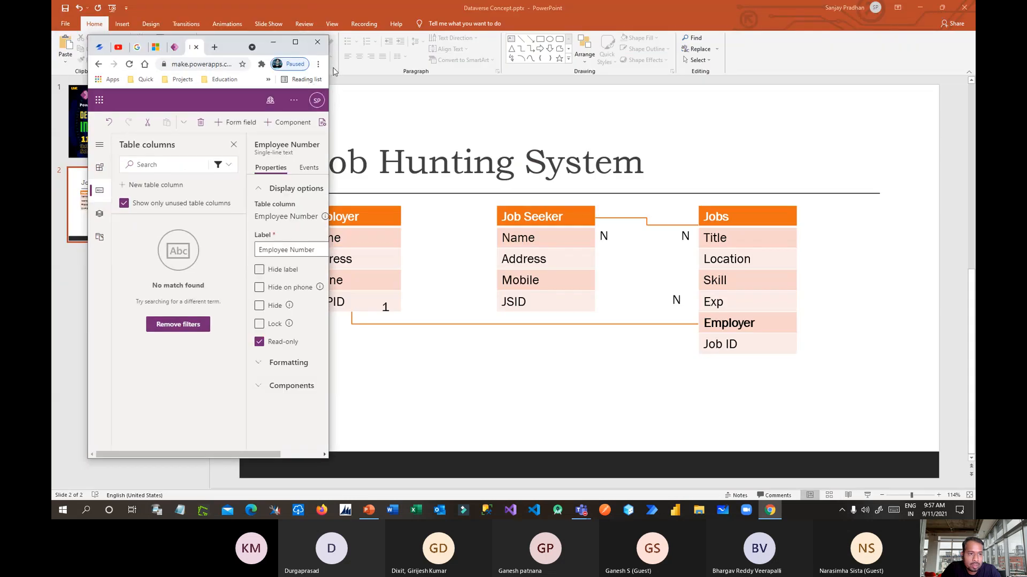
pyautogui.moveTo(329, 67); pyautogui.dragTo(911, 67)
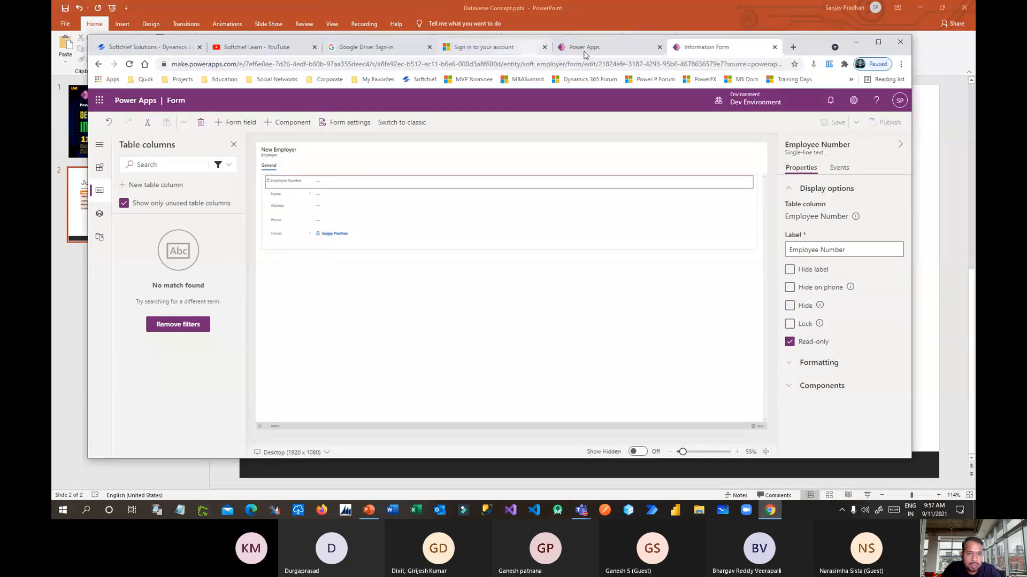
pyautogui.click(604, 48)
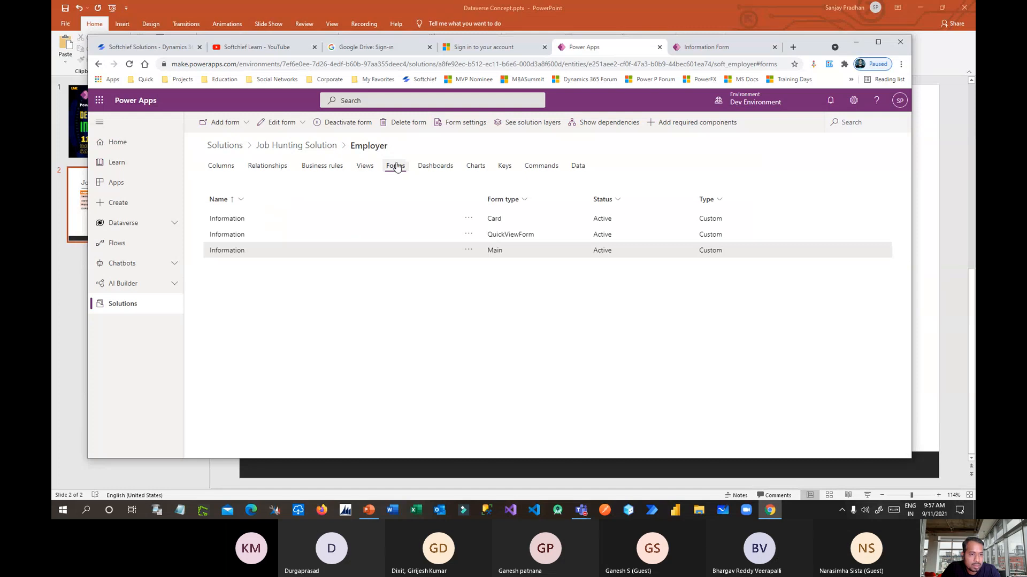
pyautogui.click(322, 147)
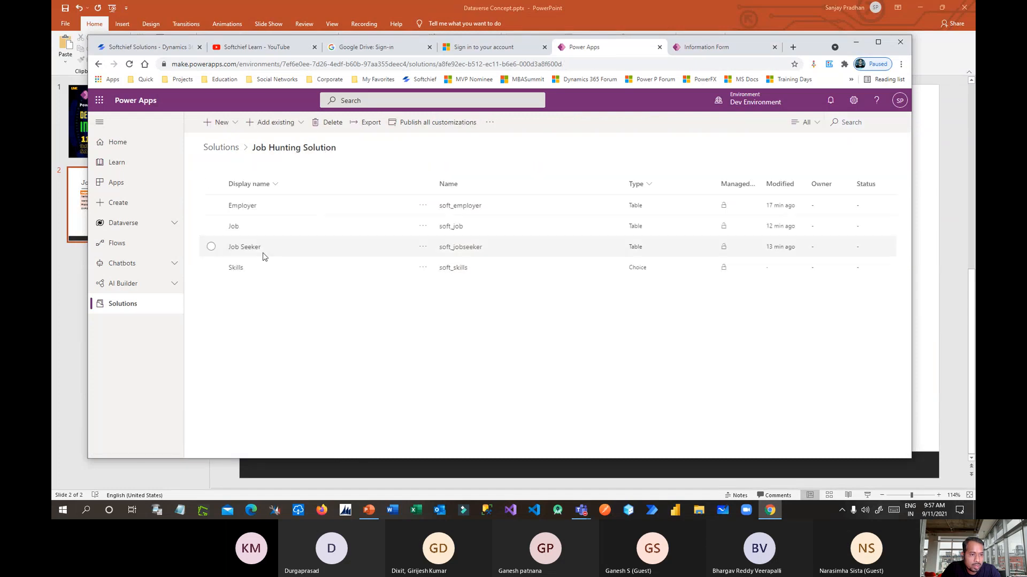
pyautogui.click(244, 250)
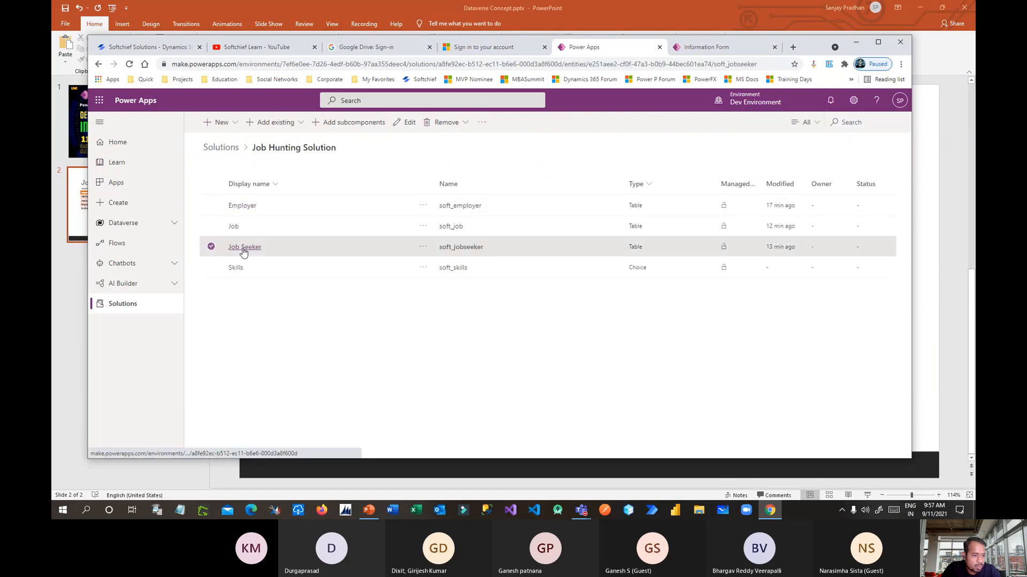
# Maximize the browser, list the Job Seeker forms and open the main form's options menu.
pyautogui.click(715, 49)
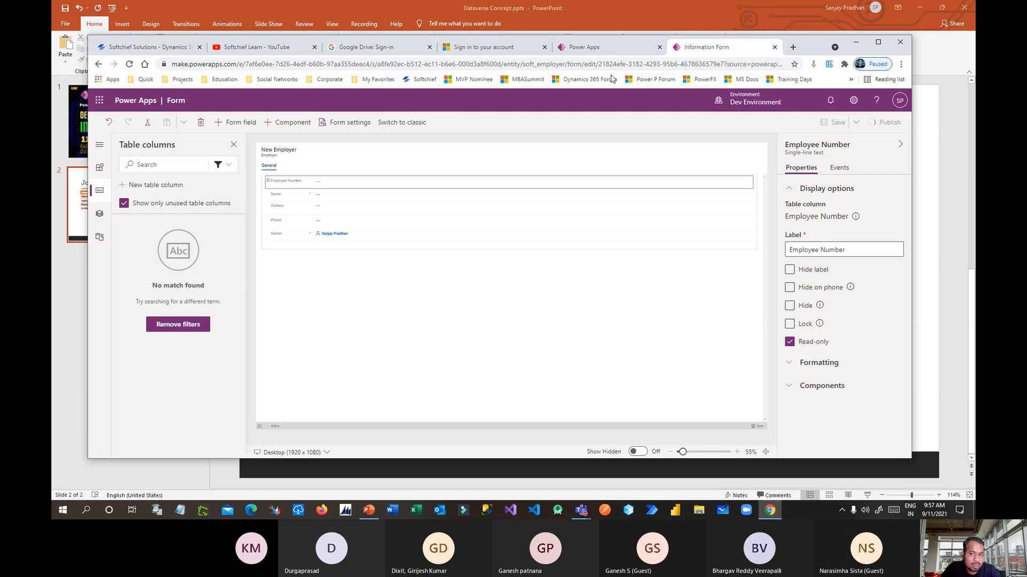
pyautogui.click(608, 52)
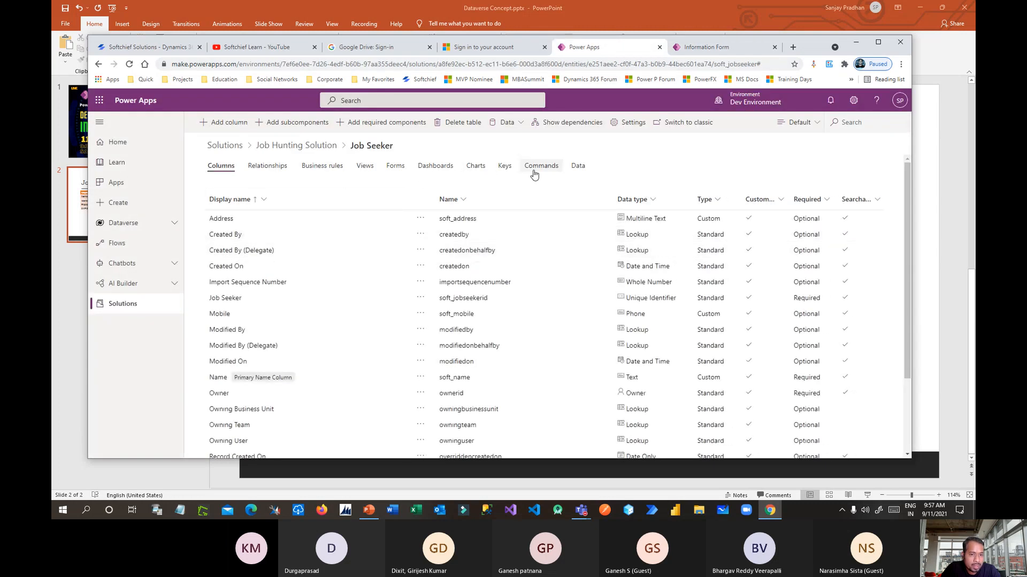
pyautogui.click(880, 42)
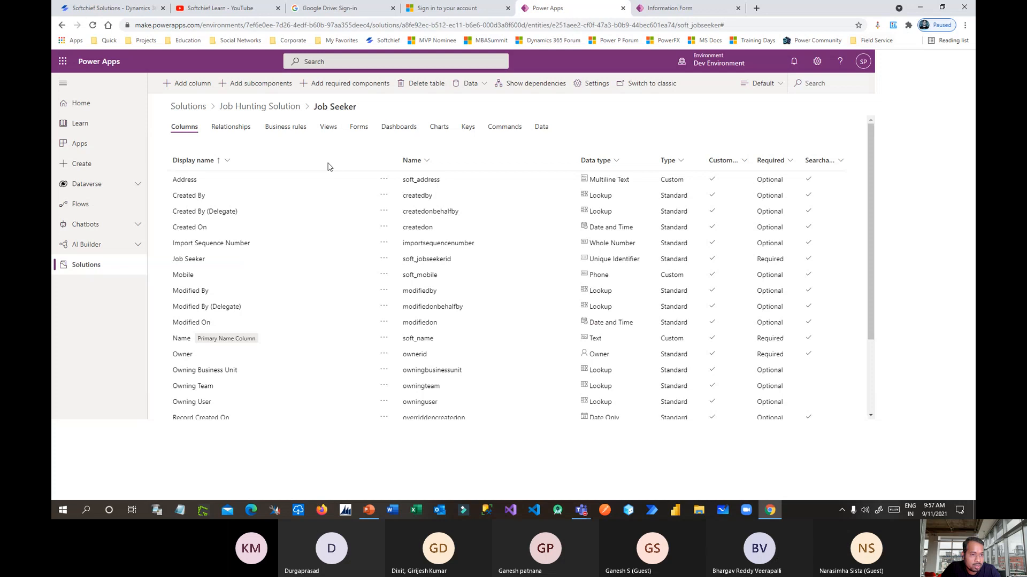
pyautogui.click(357, 126)
pyautogui.click(432, 179)
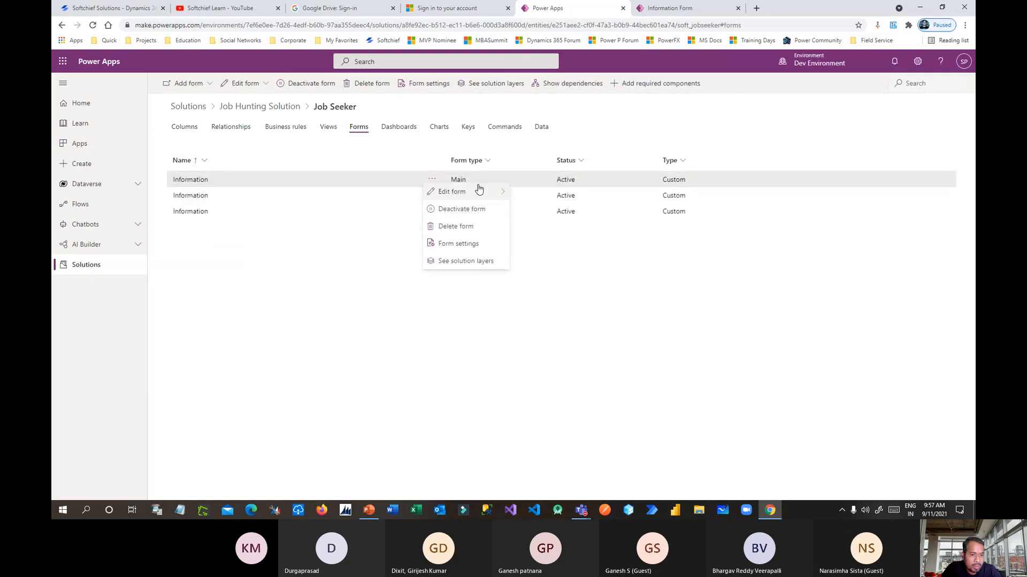
# Edit the Job Seeker main form in a new tab with table columns filtered to Custom.
pyautogui.moveTo(478, 191)
pyautogui.click(540, 193)
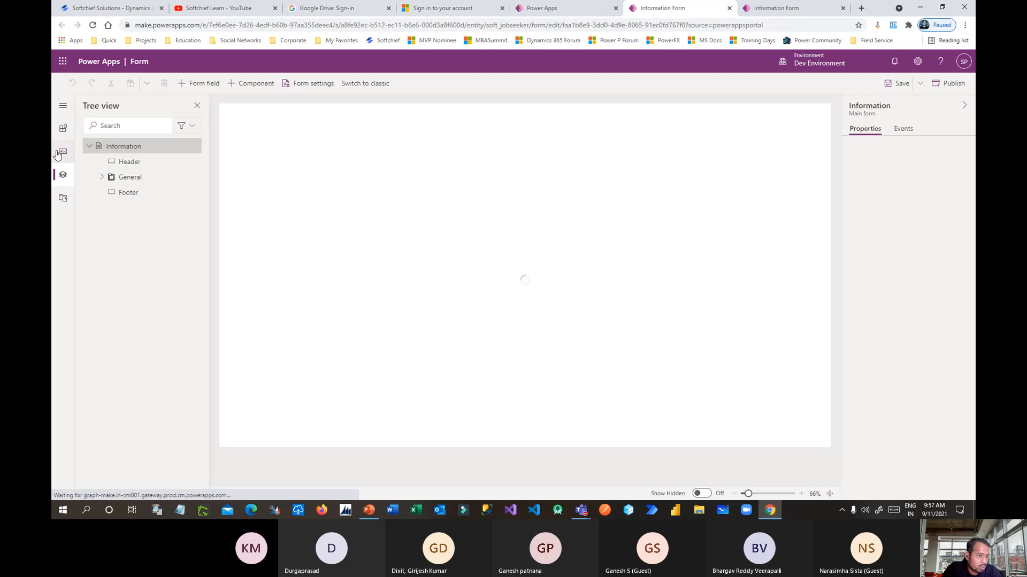
pyautogui.click(60, 152)
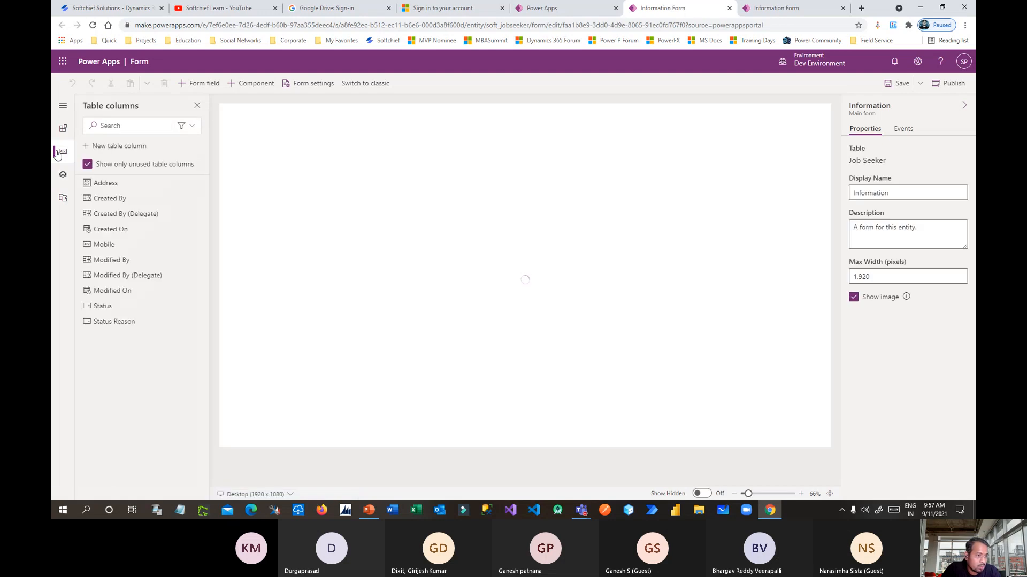
pyautogui.click(183, 125)
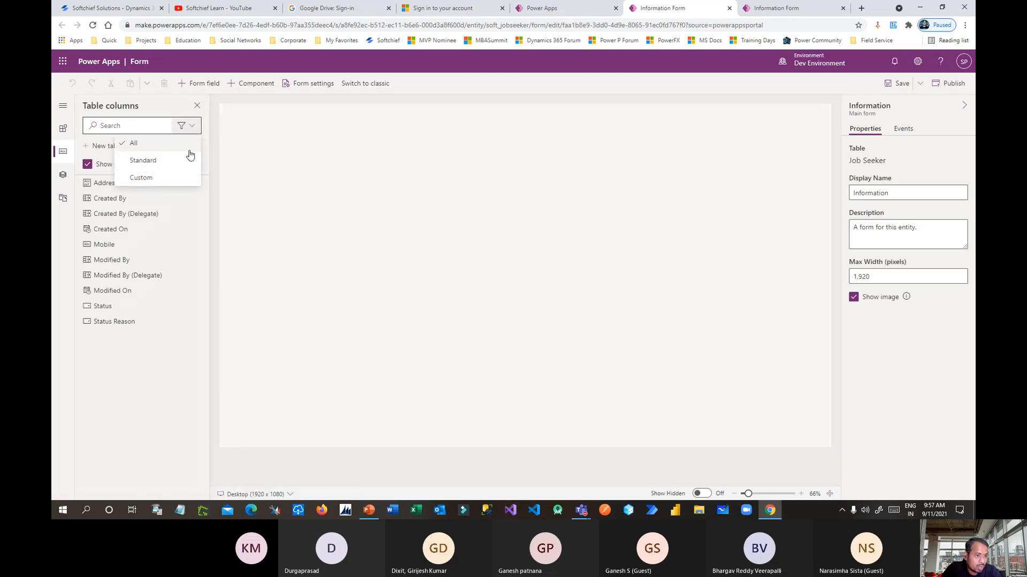
pyautogui.click(167, 175)
# Add Address and Mobile to the Job Seeker form, then save and publish it.
pyautogui.moveTo(107, 185)
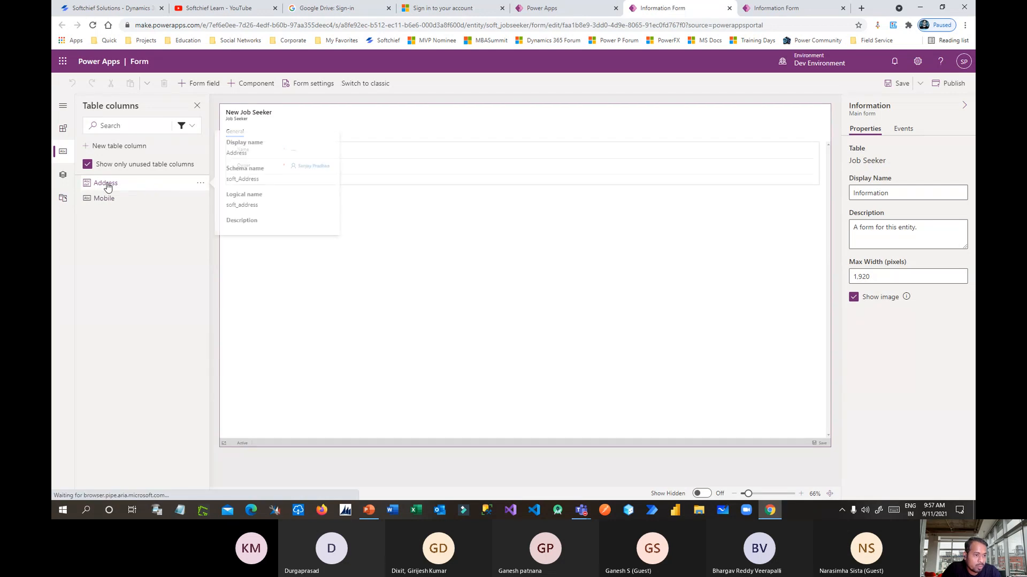
pyautogui.moveTo(105, 184); pyautogui.dragTo(283, 162)
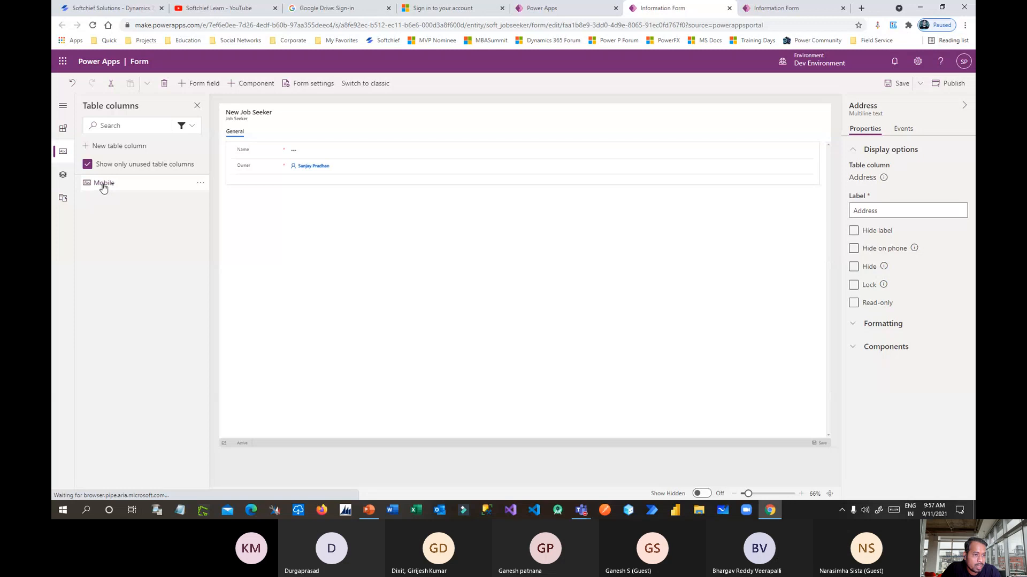
pyautogui.moveTo(103, 183); pyautogui.dragTo(272, 168)
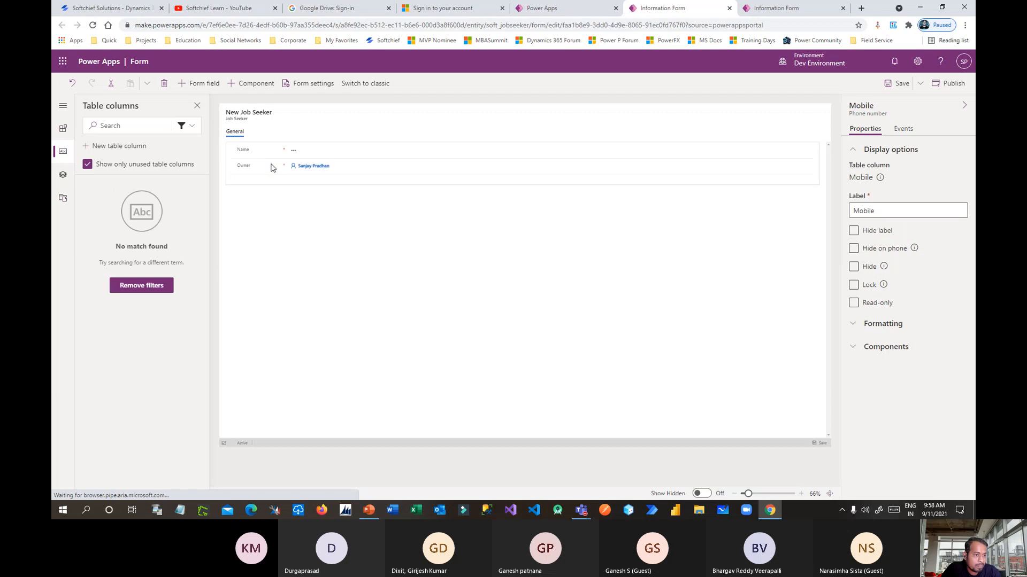
pyautogui.click(293, 262)
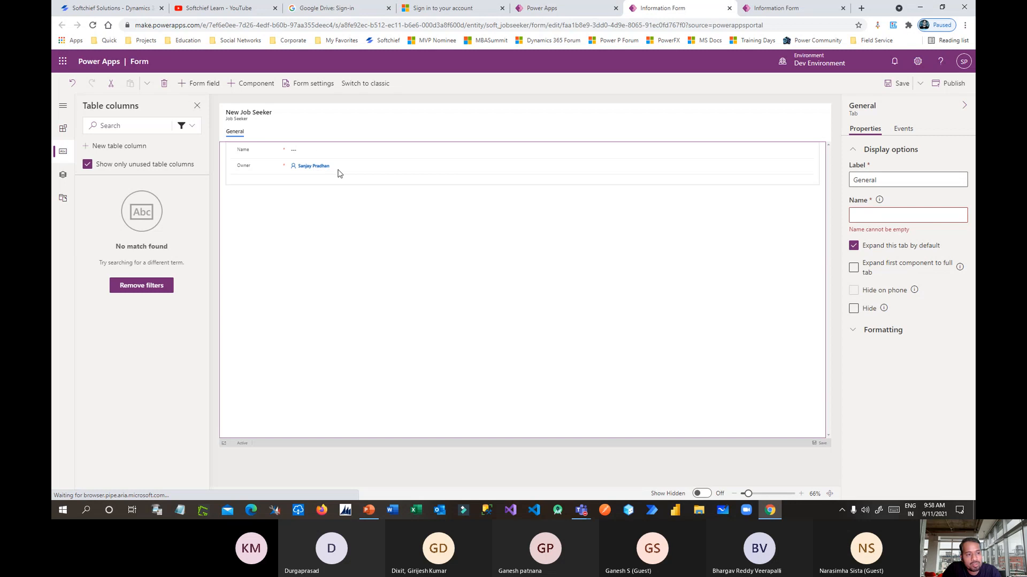
pyautogui.click(949, 83)
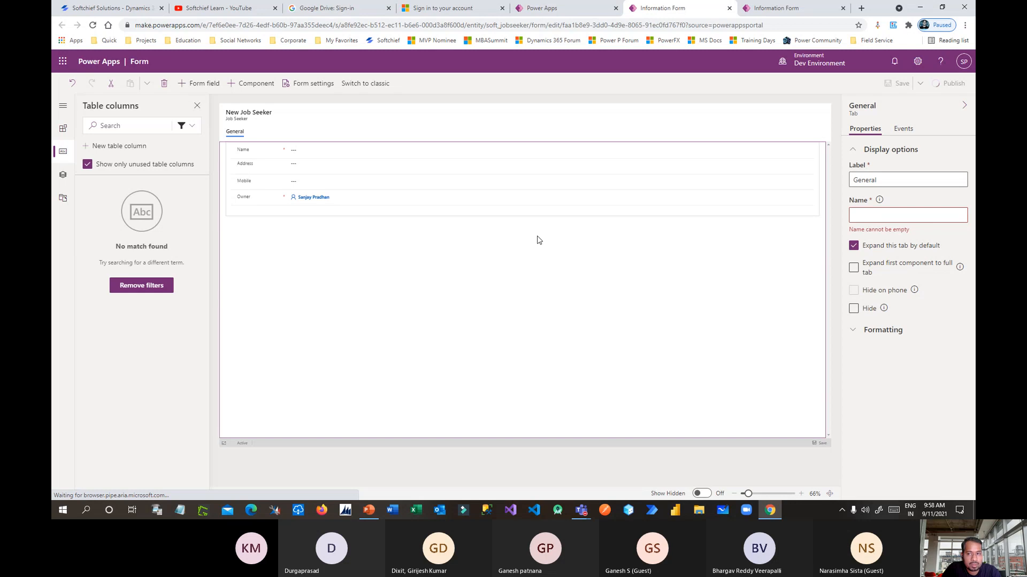
pyautogui.click(786, 8)
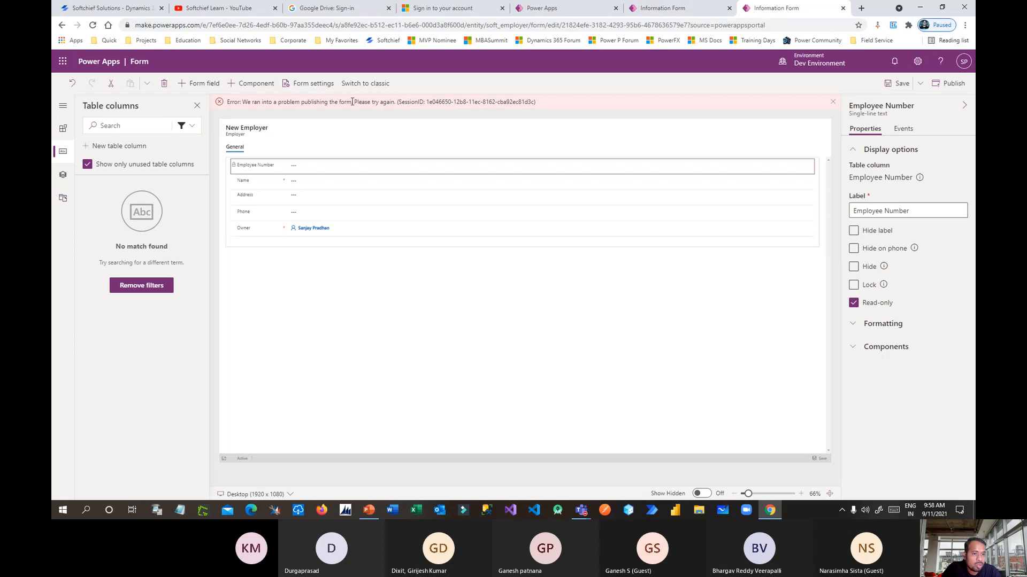
# Dismiss the publishing error, save the Employer form and reload its editor page.
pyautogui.click(833, 102)
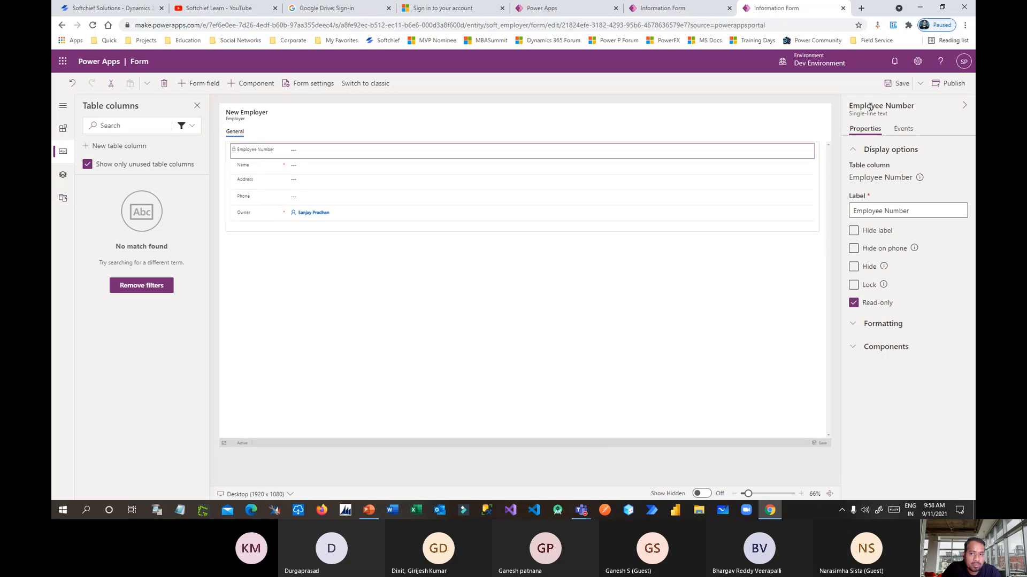
pyautogui.click(897, 84)
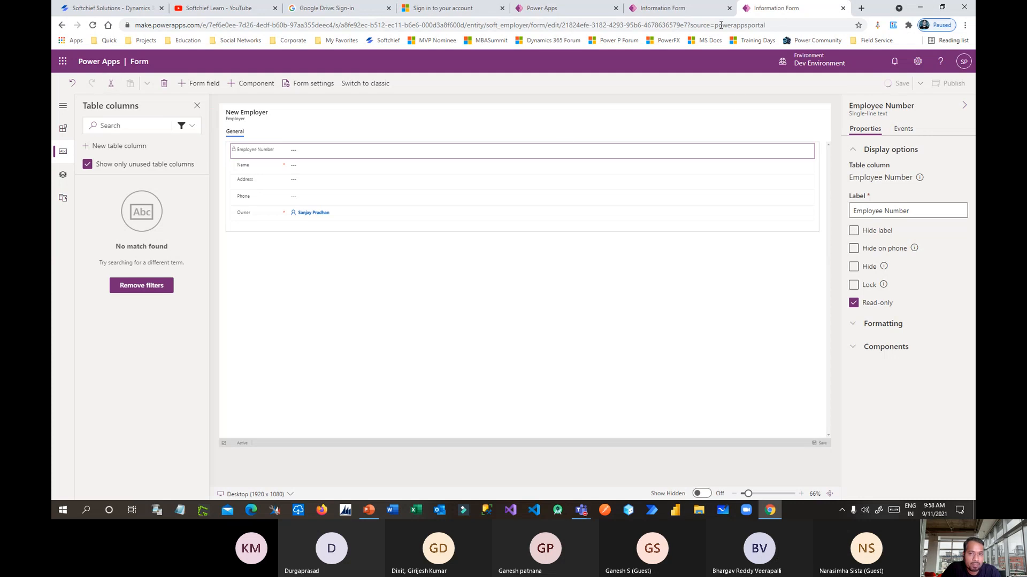
pyautogui.click(708, 10)
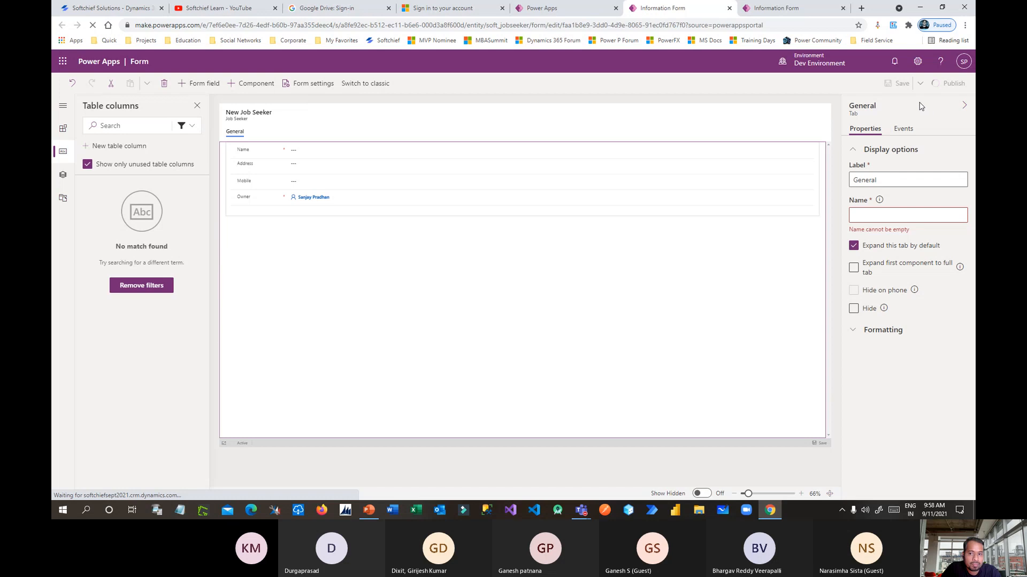
pyautogui.click(781, 10)
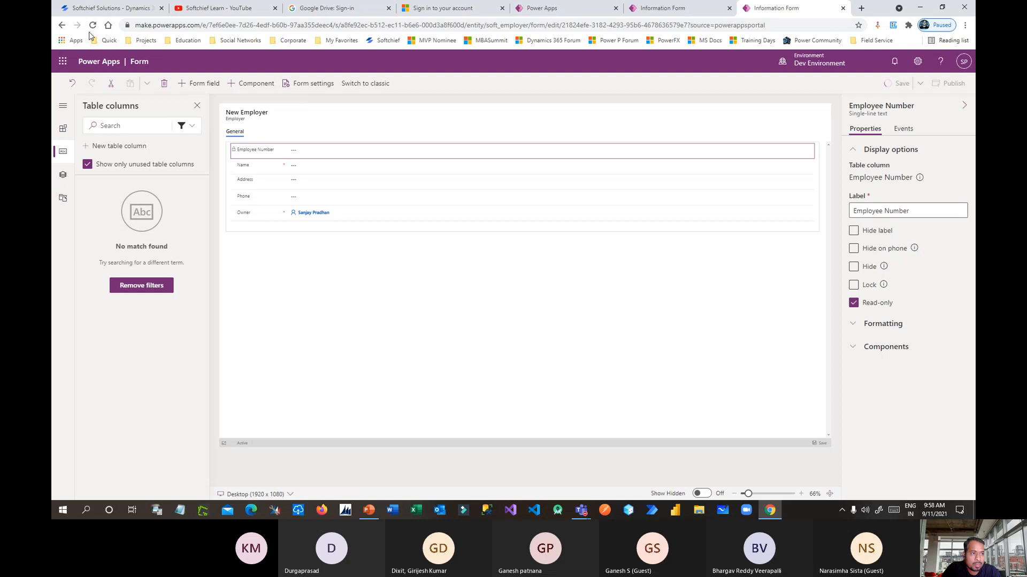
pyautogui.press('F5')
pyautogui.click(562, 81)
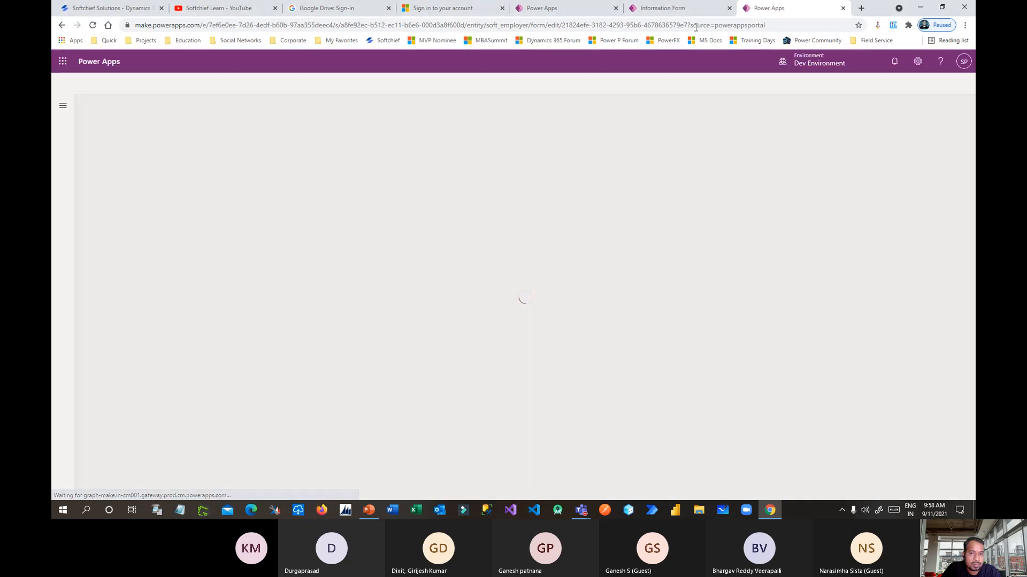
# Reload the Job Seeker form editor page as well.
pyautogui.click(700, 13)
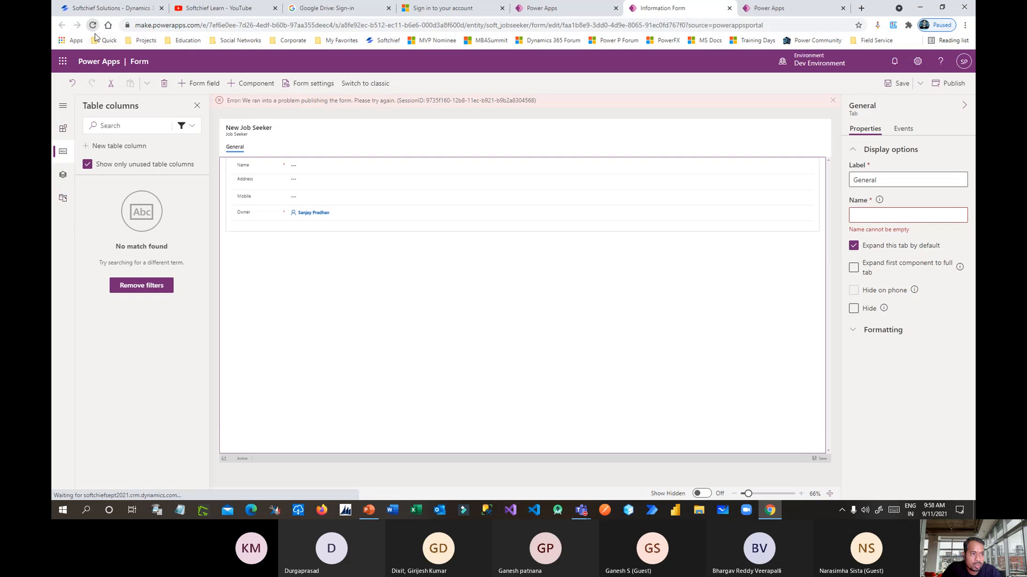
pyautogui.click(93, 25)
pyautogui.click(561, 79)
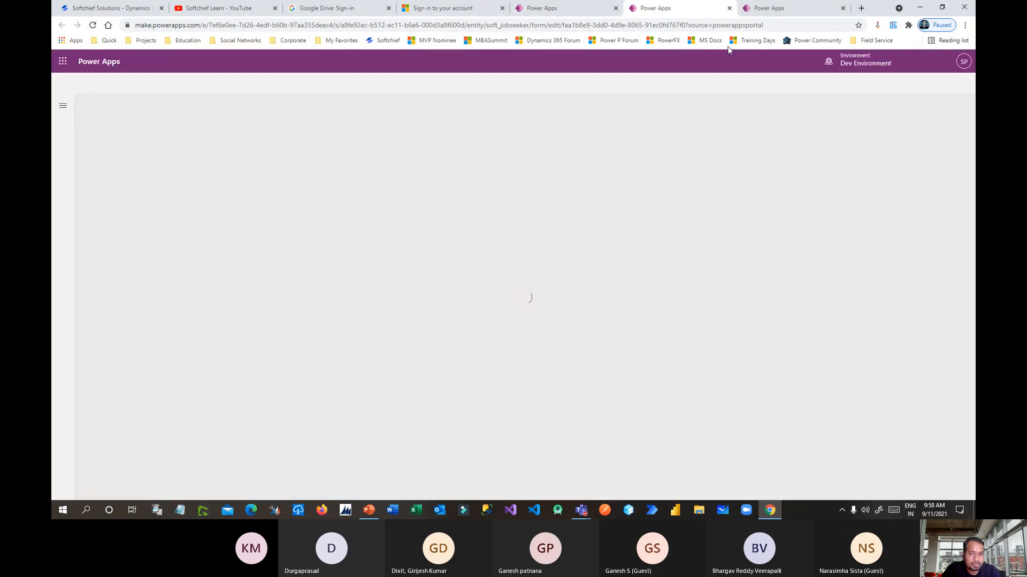
pyautogui.click(775, 8)
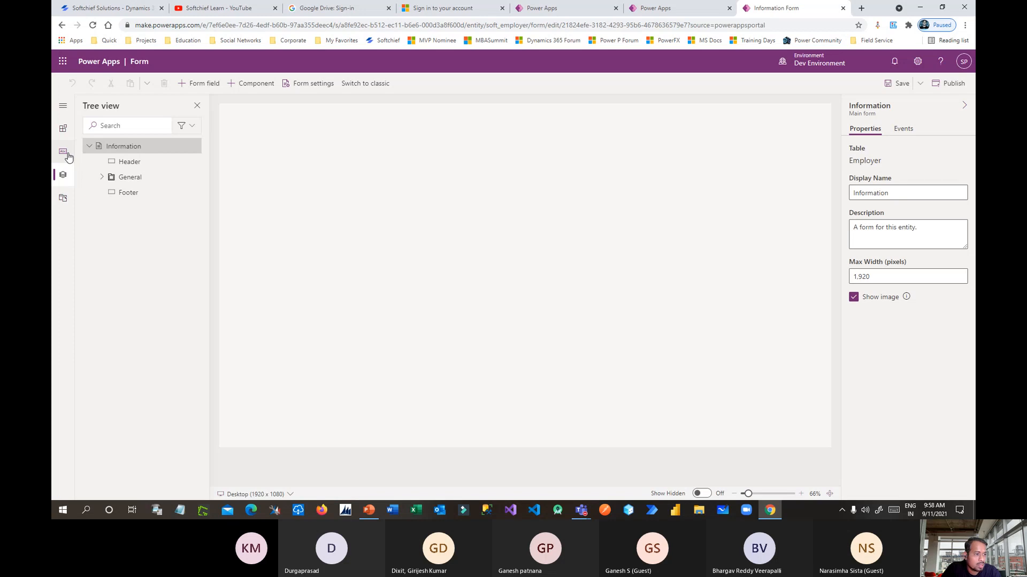
# Filter Employer columns to Custom and place Address and Phone above Owner.
pyautogui.click(63, 152)
pyautogui.click(186, 126)
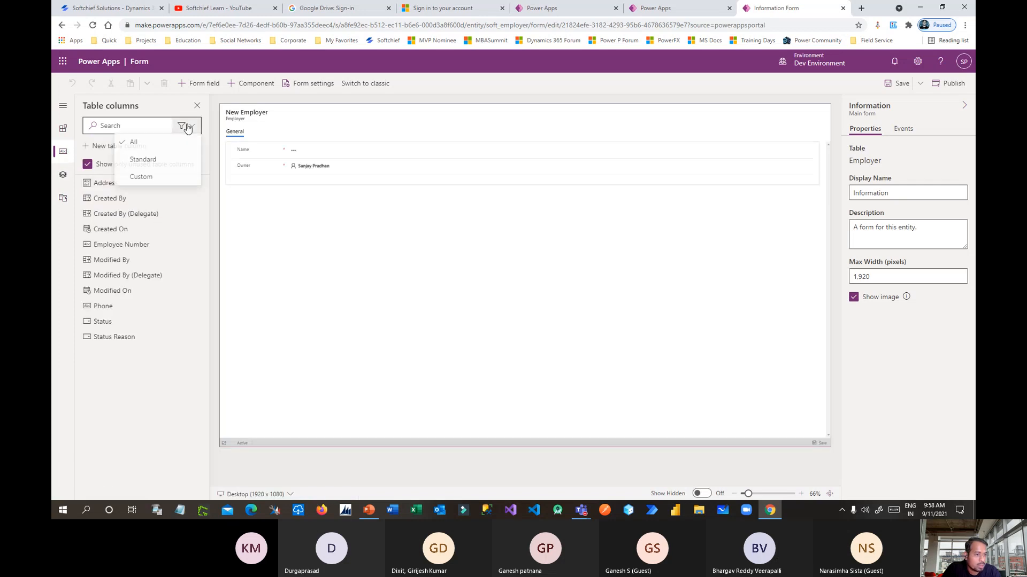
pyautogui.click(165, 177)
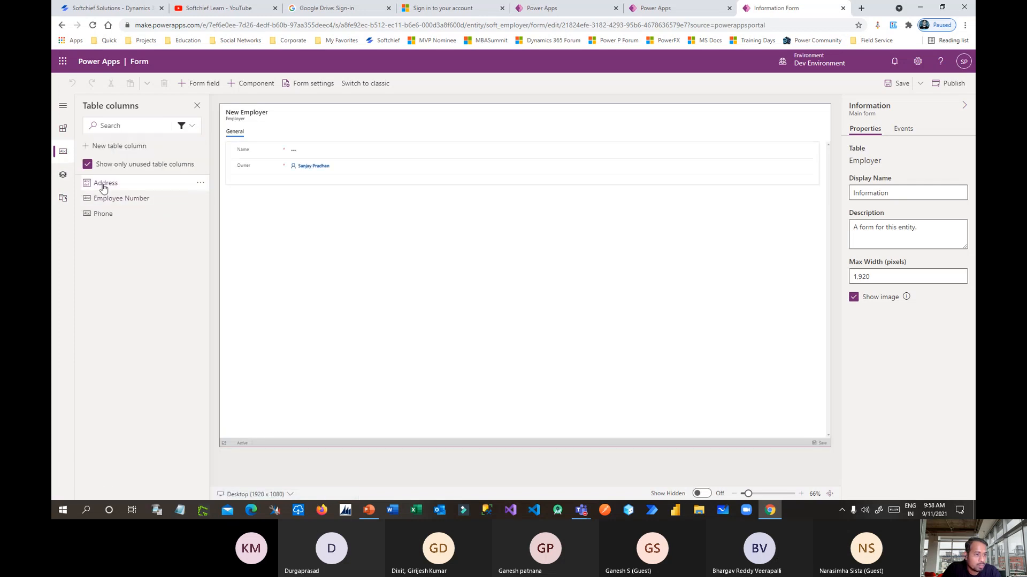
pyautogui.moveTo(102, 183); pyautogui.dragTo(286, 163)
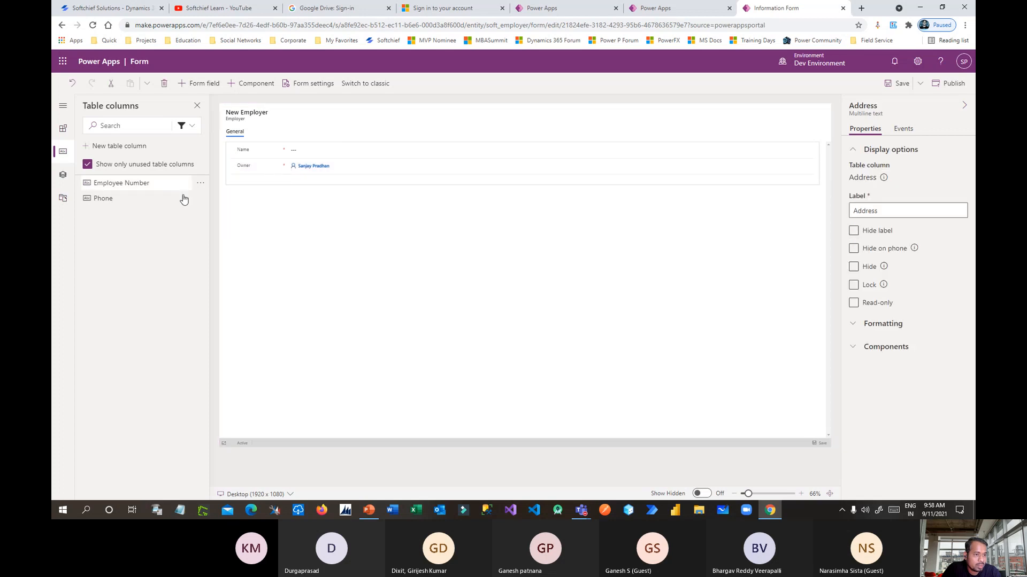
pyautogui.moveTo(109, 199); pyautogui.dragTo(287, 171)
# Add Employee Number above Name and save the Employer form.
pyautogui.moveTo(185, 180); pyautogui.dragTo(288, 147)
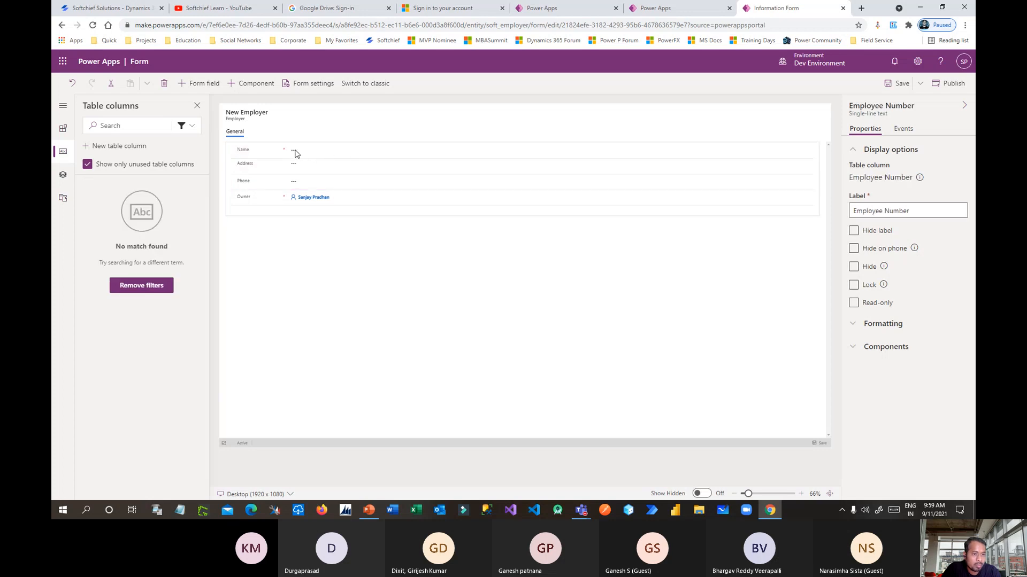
pyautogui.click(301, 287)
pyautogui.click(307, 155)
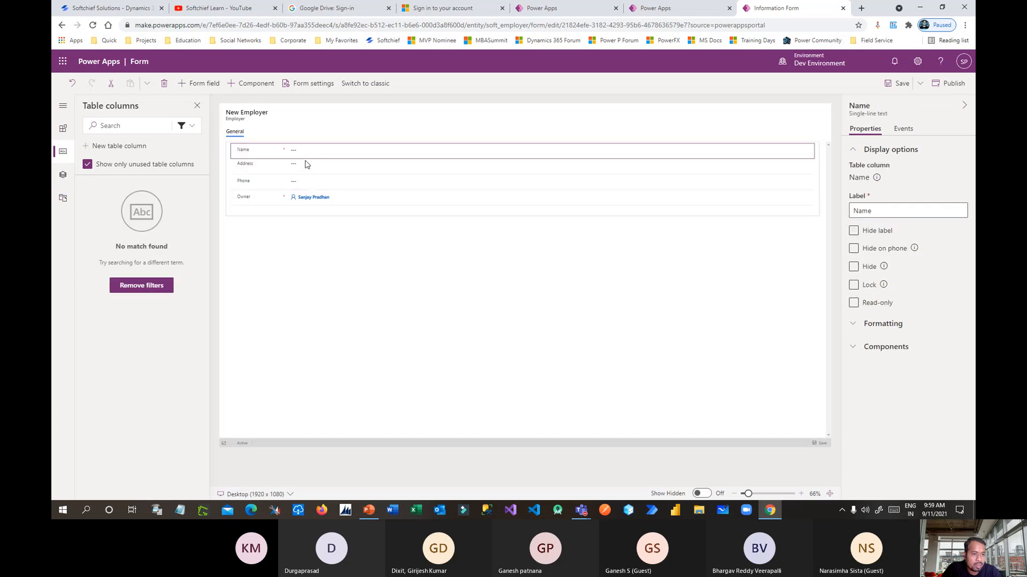
pyautogui.click(359, 242)
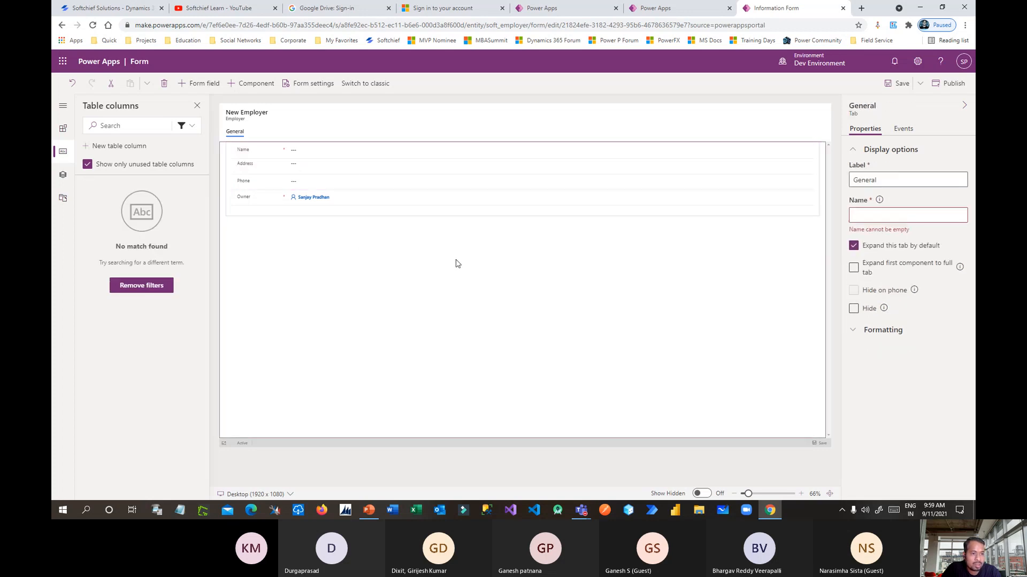
pyautogui.click(316, 155)
pyautogui.click(898, 85)
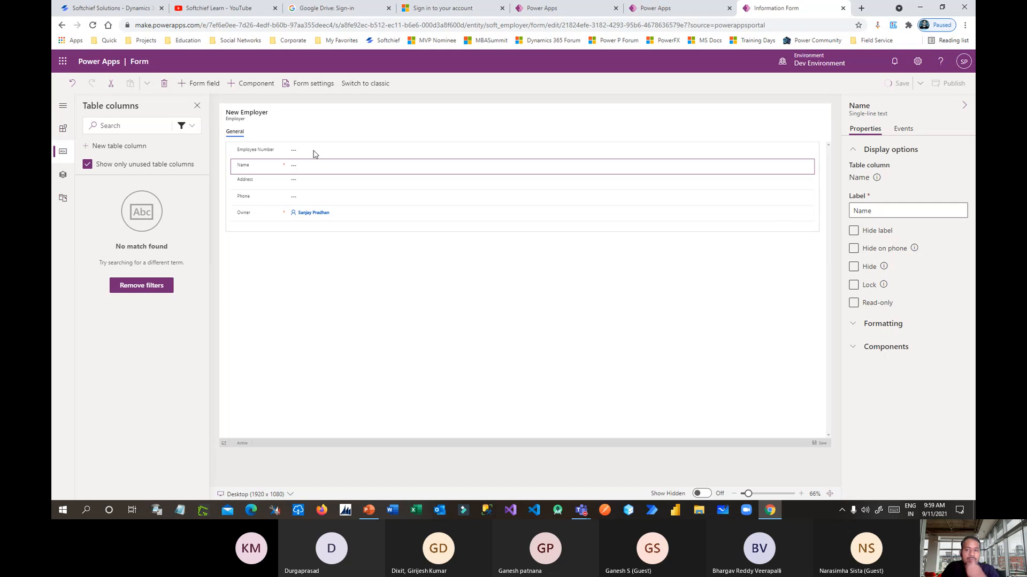
# Add the custom Address and Mobile columns to the Job Seeker form and save it.
pyautogui.click(706, 10)
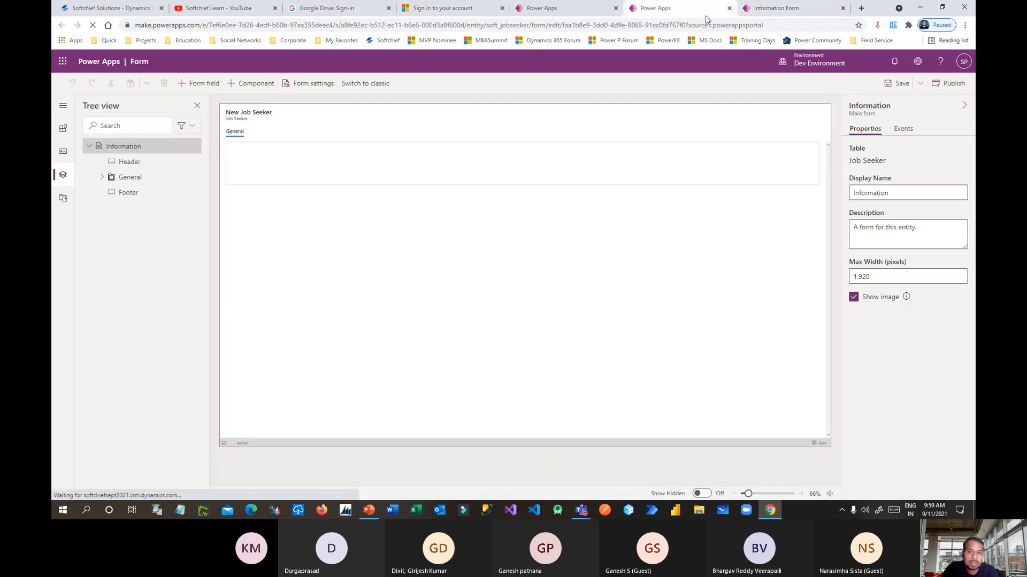
pyautogui.click(62, 152)
pyautogui.click(187, 126)
pyautogui.click(141, 178)
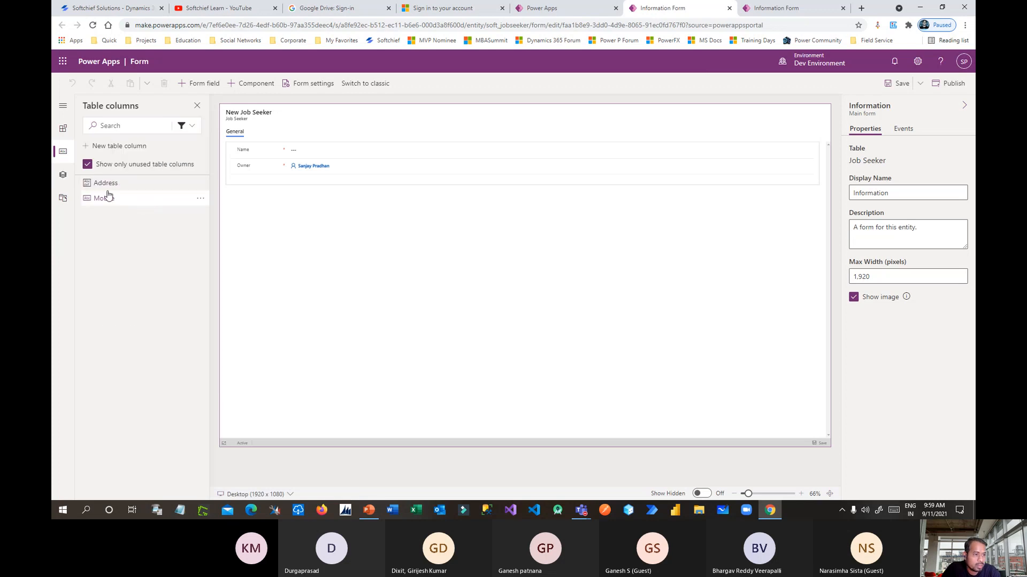
pyautogui.moveTo(103, 183); pyautogui.dragTo(235, 189)
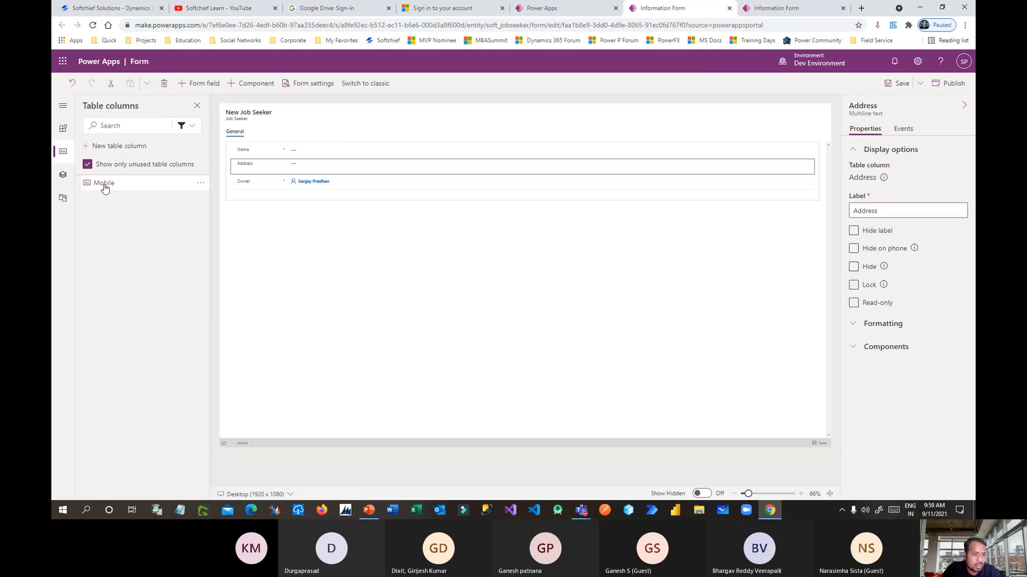
pyautogui.moveTo(103, 183); pyautogui.dragTo(256, 182)
pyautogui.click(448, 262)
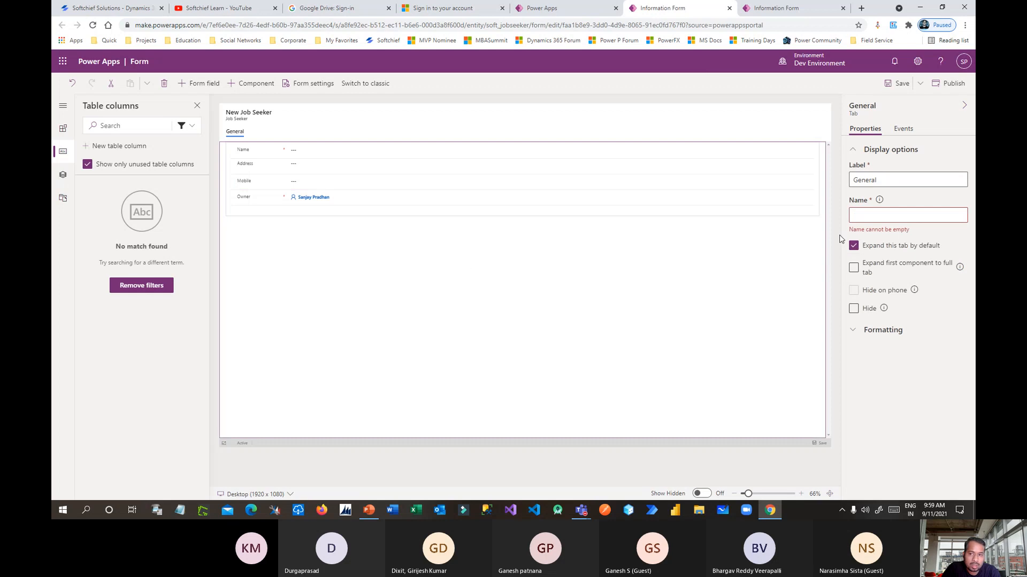
pyautogui.click(898, 83)
# Make the Employer form's Employee Number field read-only and save.
pyautogui.click(780, 11)
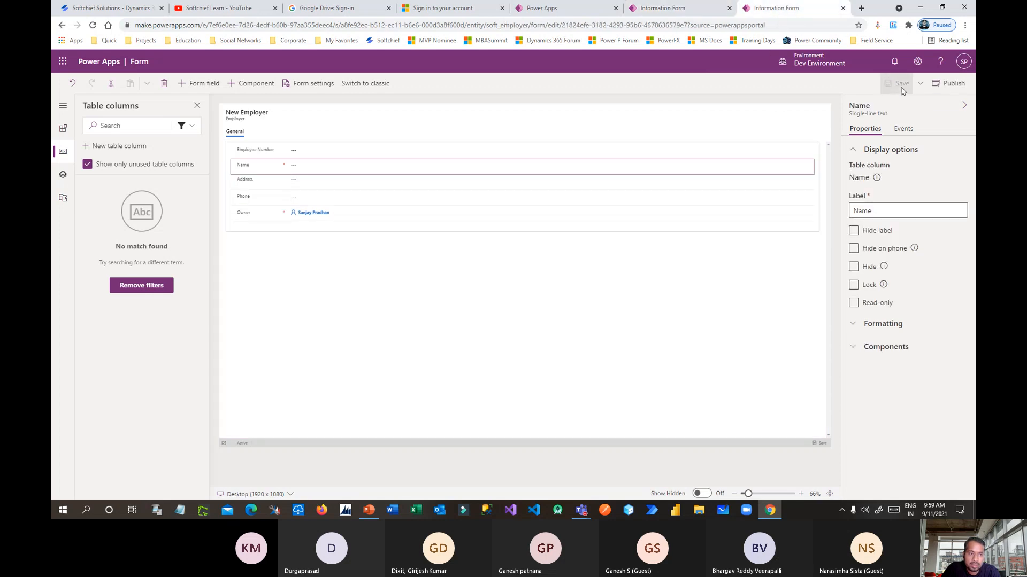
pyautogui.click(288, 153)
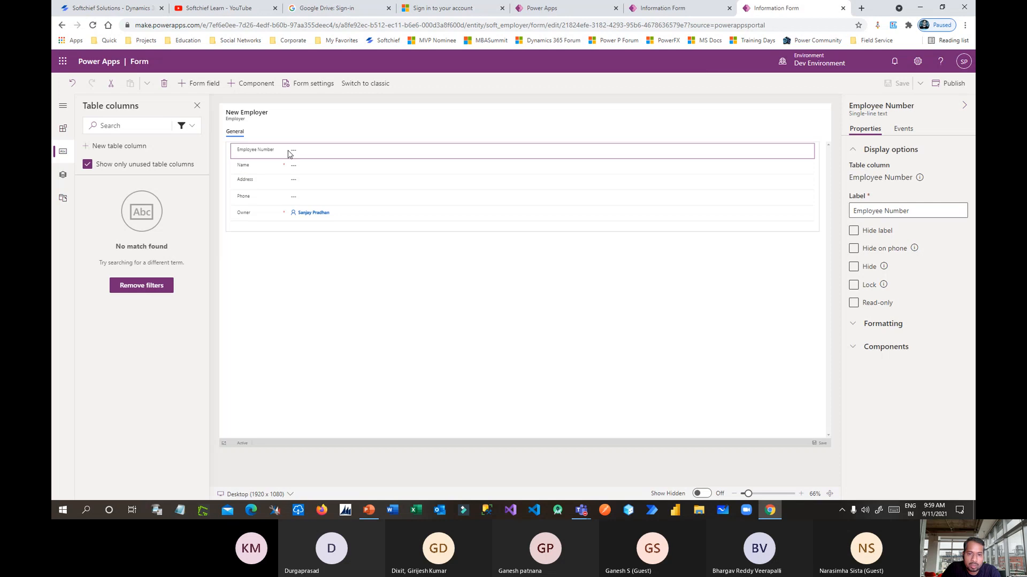
pyautogui.click(854, 303)
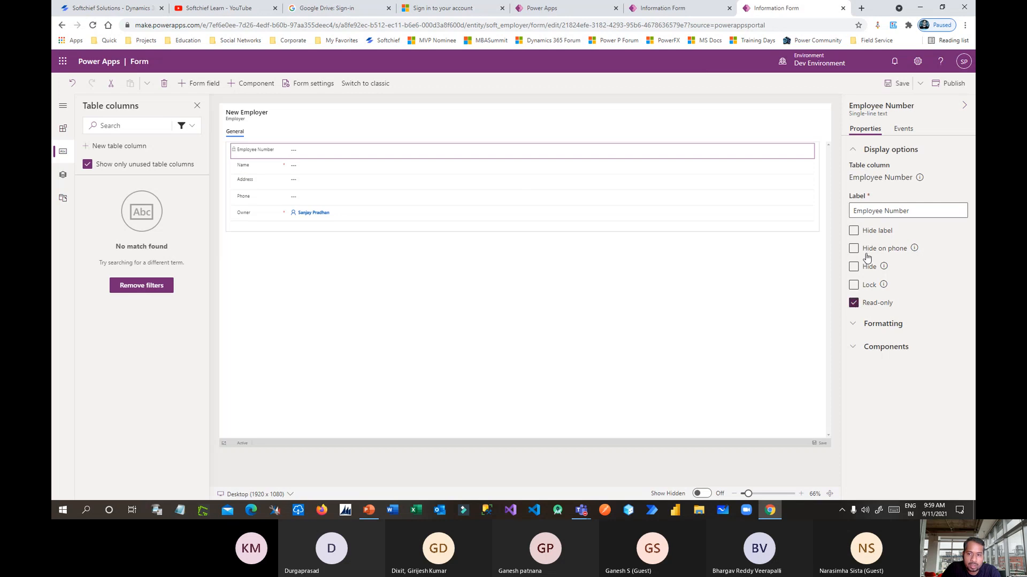
pyautogui.click(898, 83)
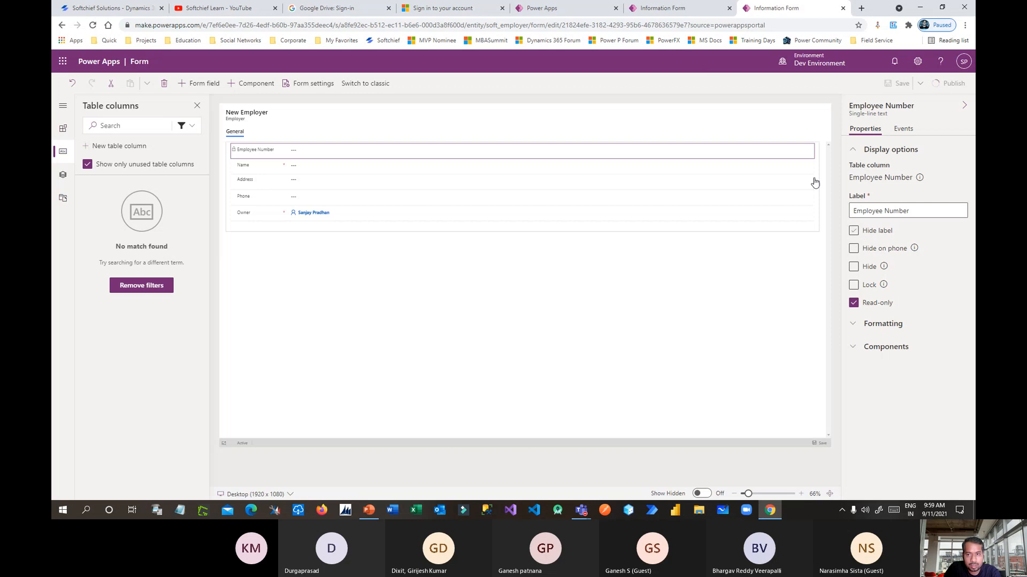
# Close the Employer form editor and publish the Job Seeker form.
pyautogui.click(709, 15)
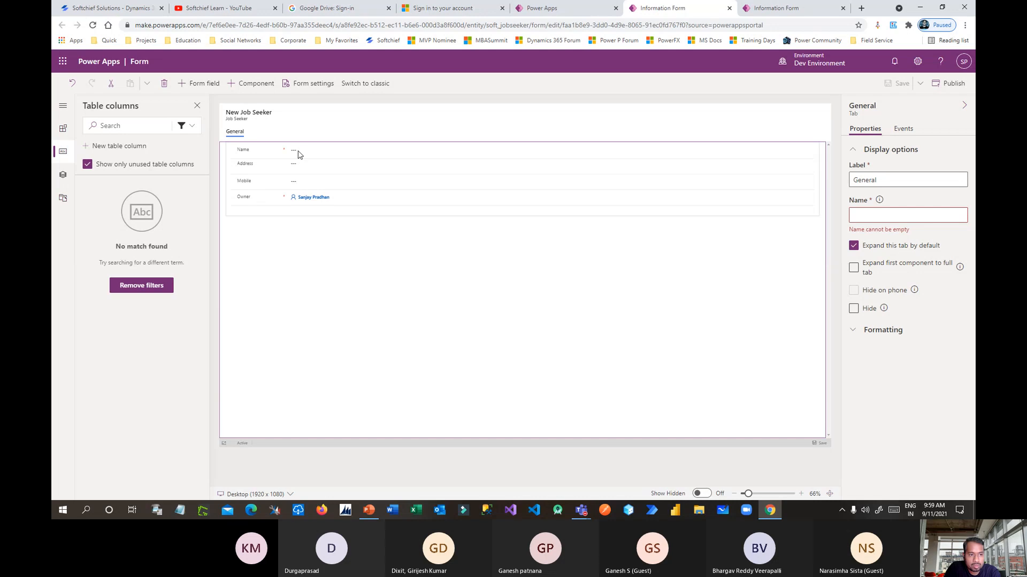
pyautogui.click(771, 12)
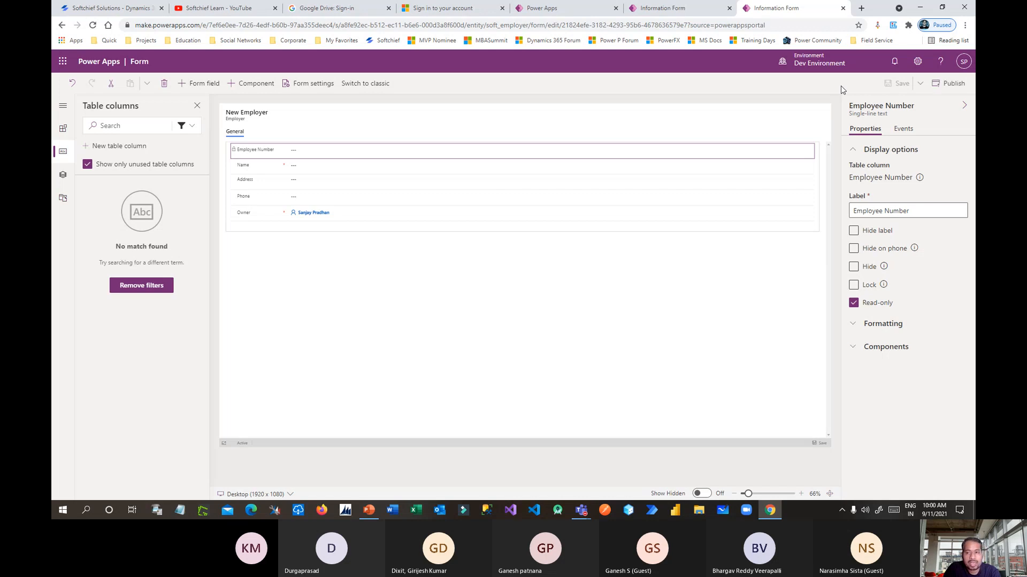
pyautogui.click(843, 9)
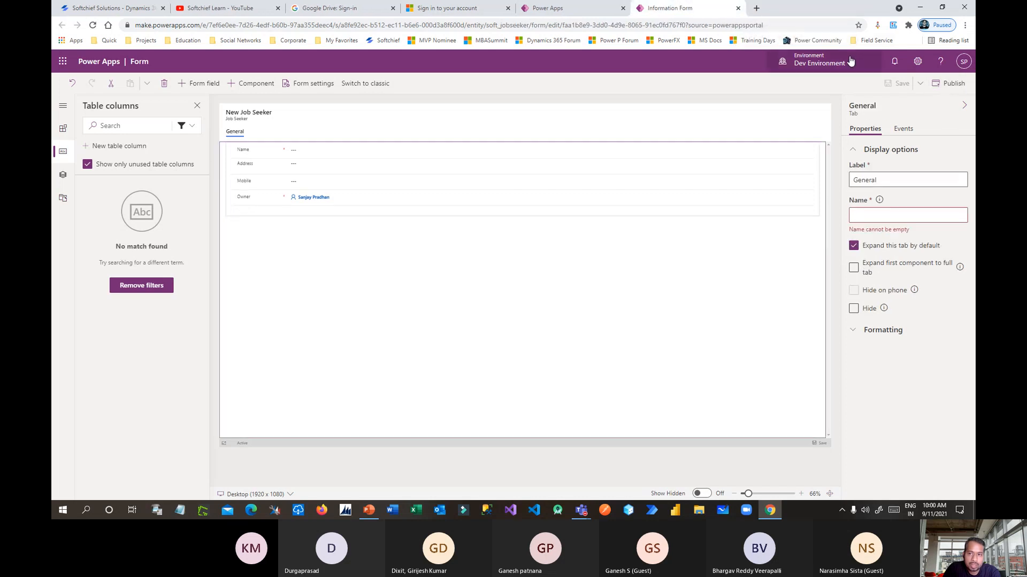
pyautogui.click(950, 83)
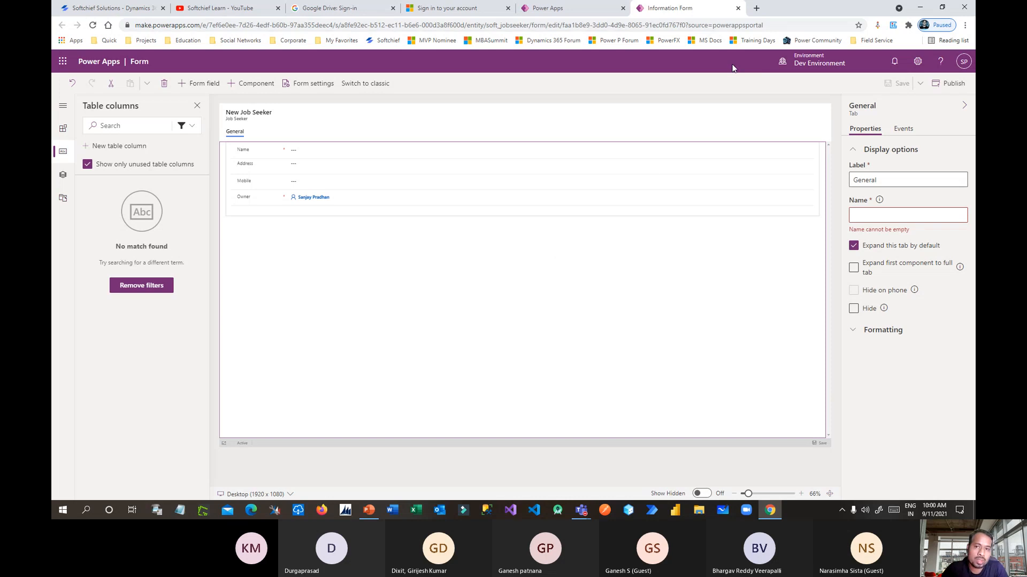
# From the Job Hunting Solution, open the Job table's Main form for editing in a new tab.
pyautogui.click(738, 8)
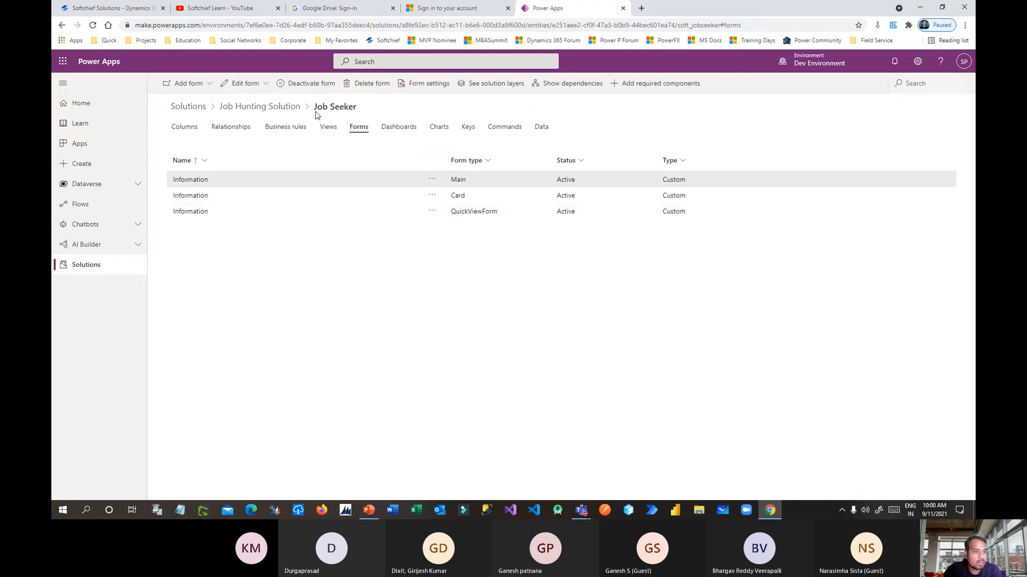
pyautogui.click(290, 106)
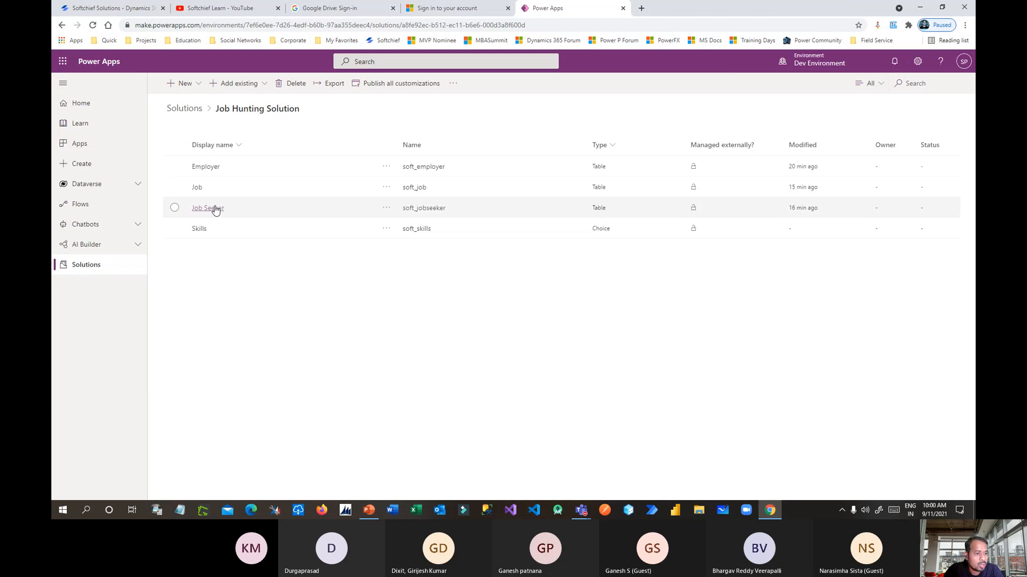
pyautogui.click(197, 188)
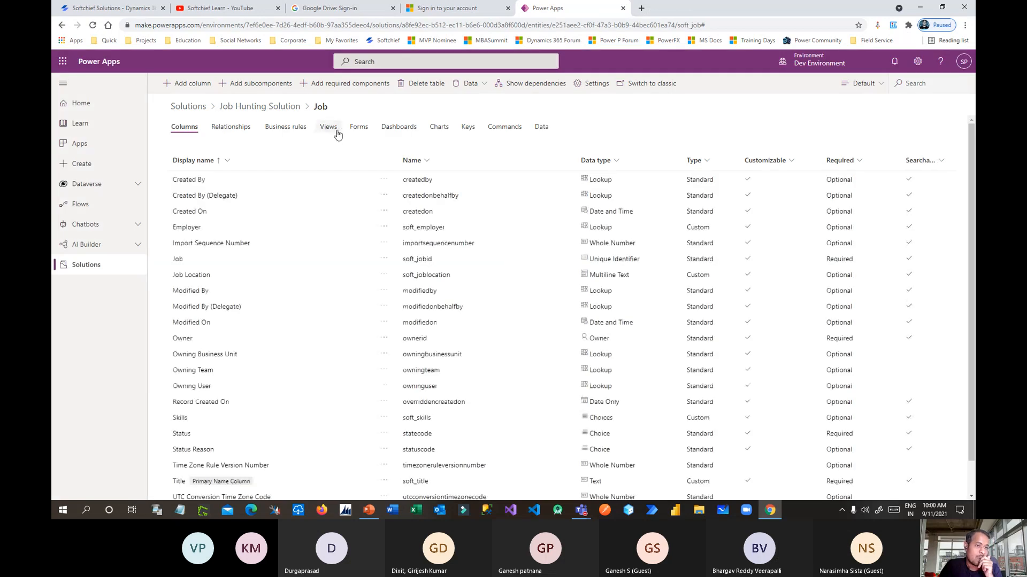
pyautogui.click(357, 129)
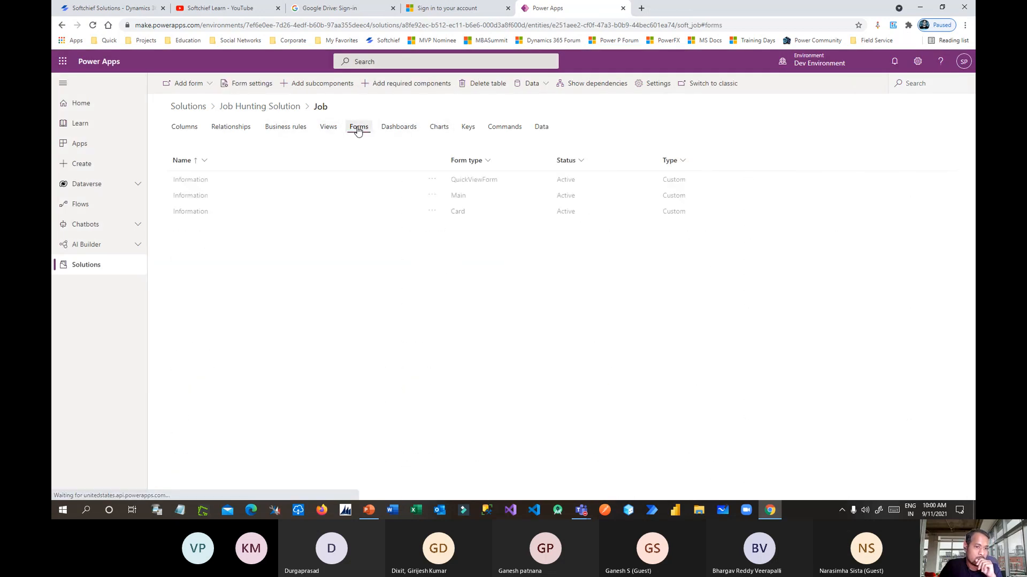
pyautogui.click(431, 195)
pyautogui.moveTo(470, 206)
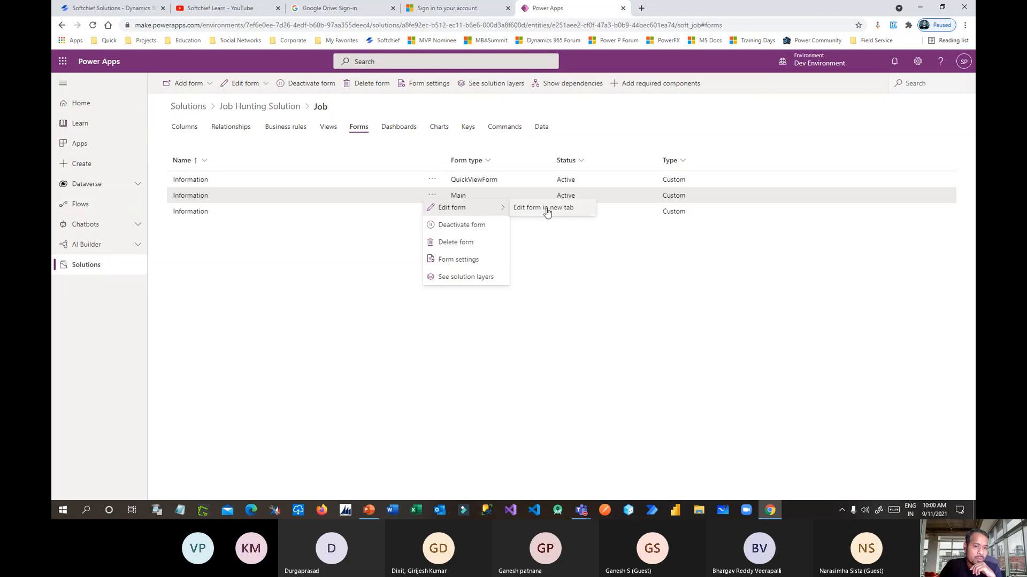
pyautogui.click(547, 208)
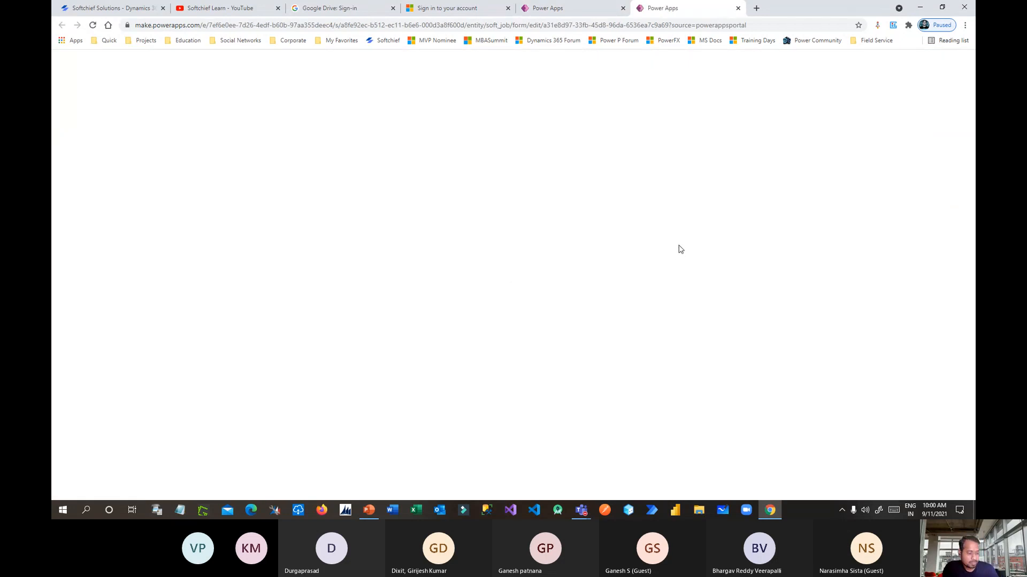
pyautogui.hotkey('alt', 'Tab')
pyautogui.hotkey('alt', 'Tab')
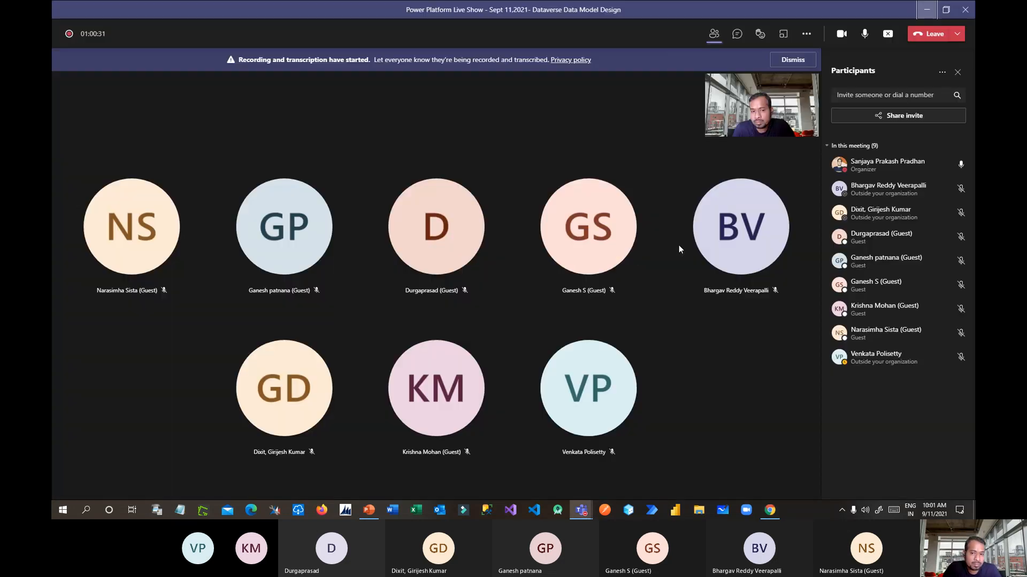
pyautogui.hotkey('alt', 'Tab')
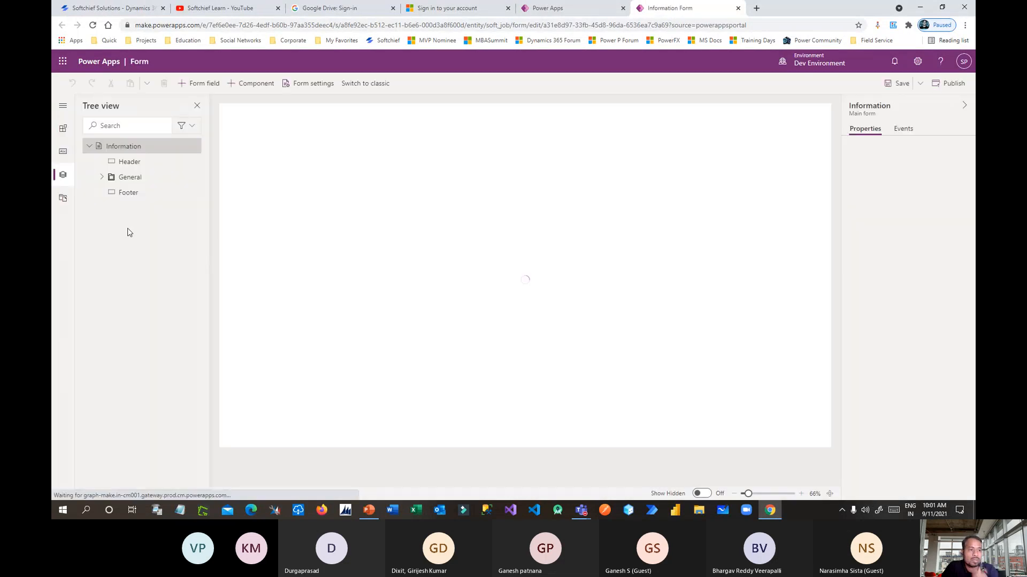
# Add the custom Employer, Job Location and Skills columns to the Job form.
pyautogui.click(64, 154)
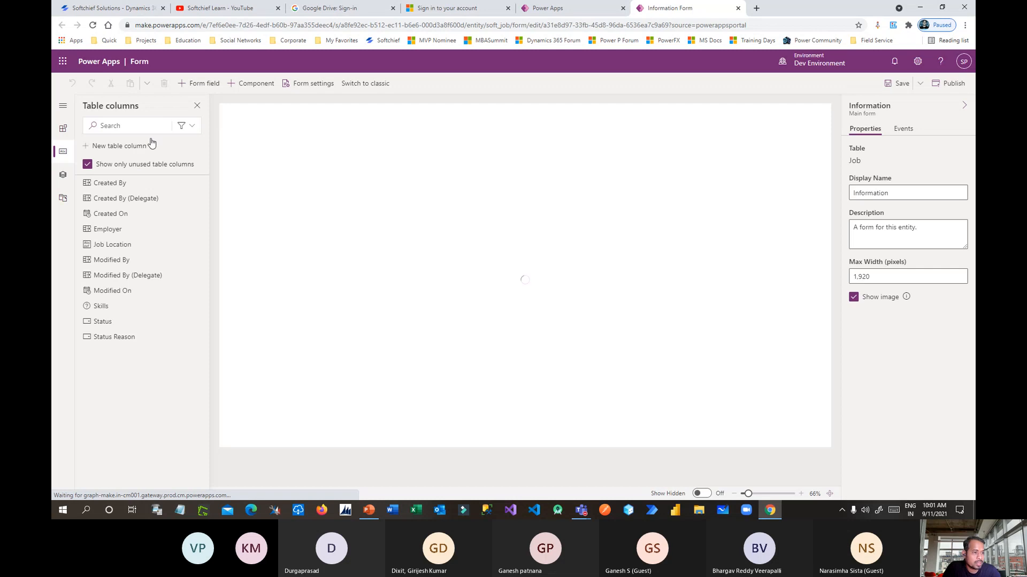
pyautogui.click(185, 126)
pyautogui.click(158, 178)
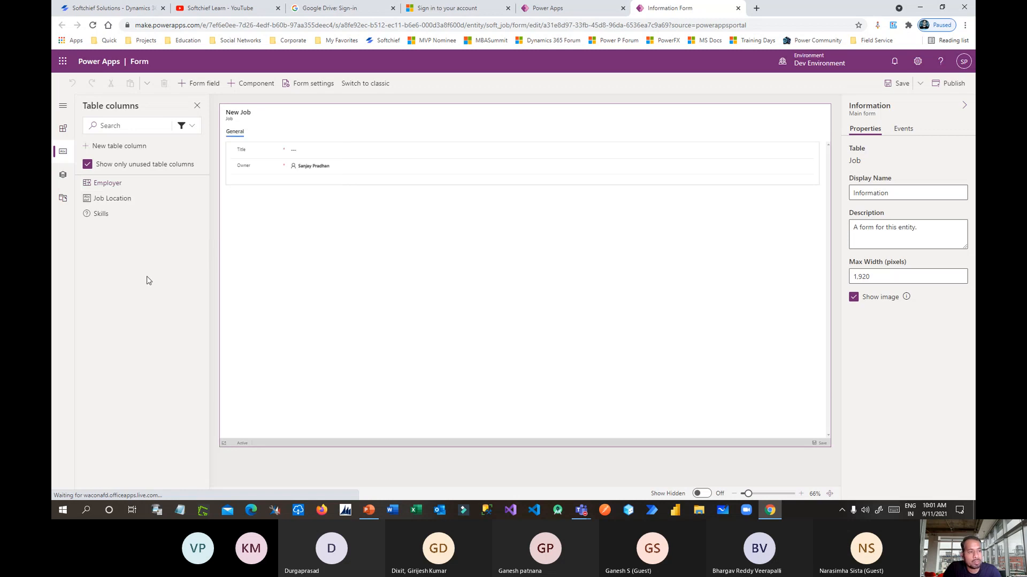
pyautogui.moveTo(92, 188); pyautogui.dragTo(272, 163)
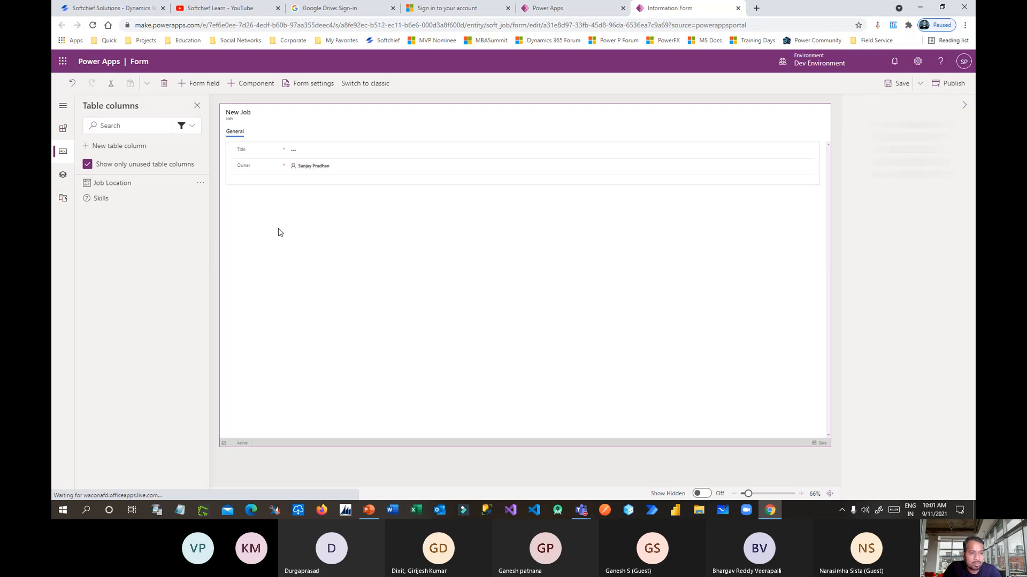
pyautogui.moveTo(102, 185); pyautogui.dragTo(267, 171)
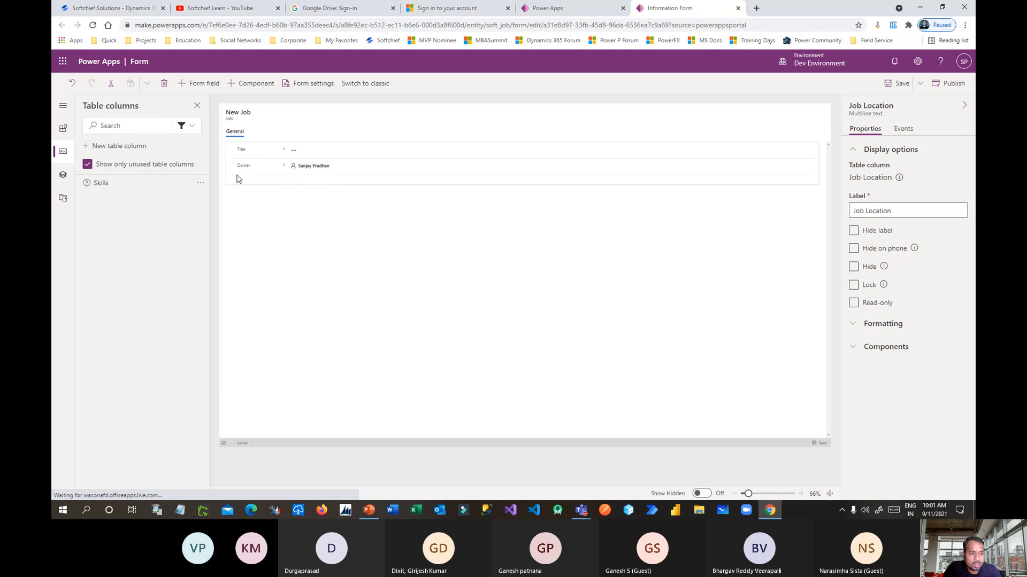
pyautogui.moveTo(107, 187); pyautogui.dragTo(257, 168)
pyautogui.click(390, 267)
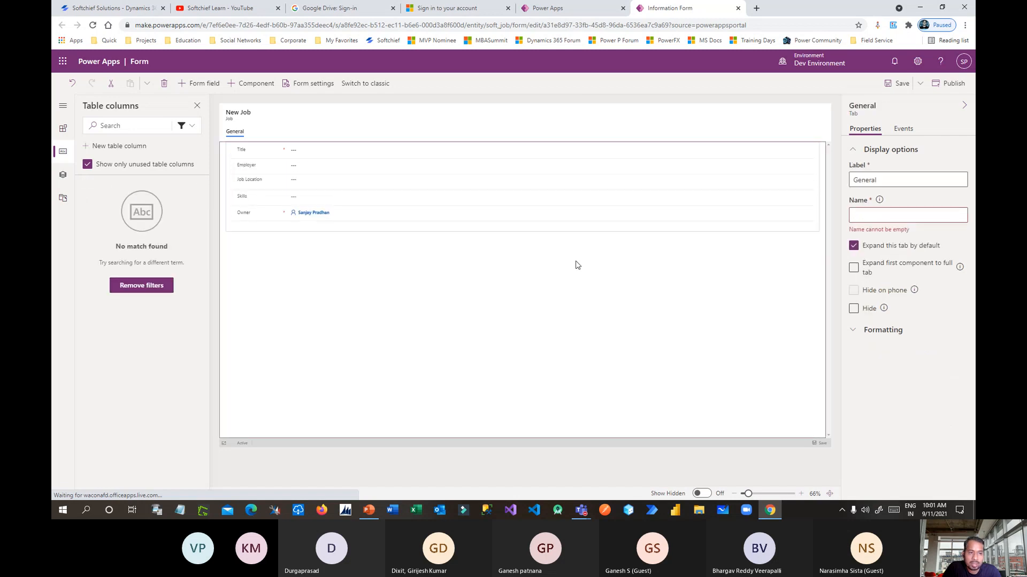
# Save and publish the Job form, then close its editor.
pyautogui.click(890, 89)
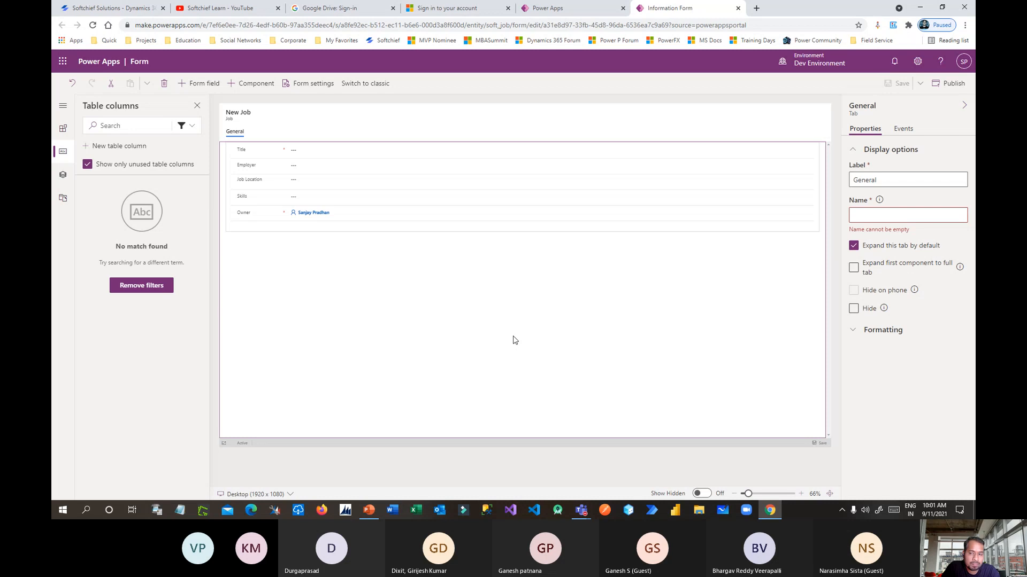
pyautogui.click(950, 84)
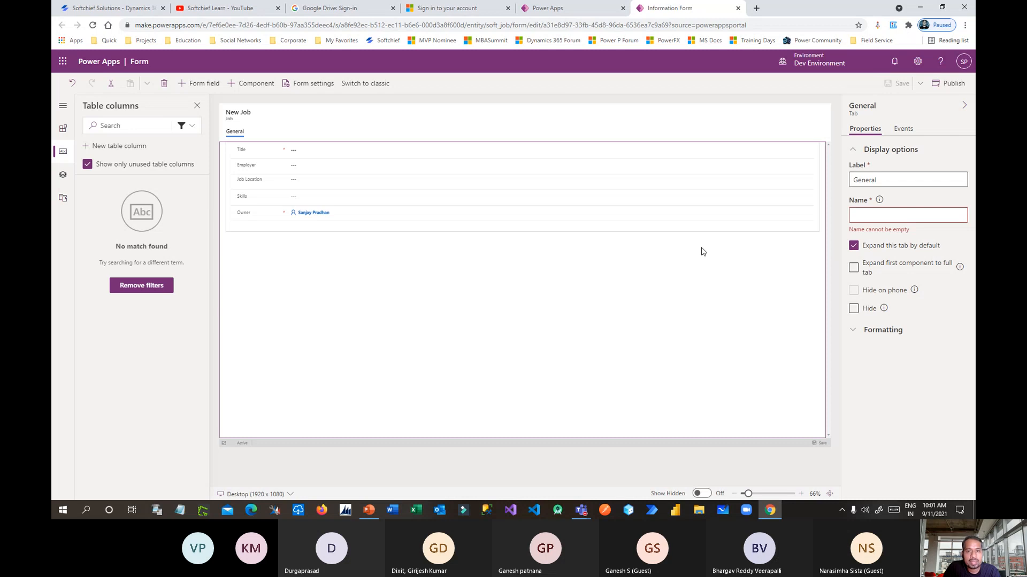
pyautogui.click(738, 8)
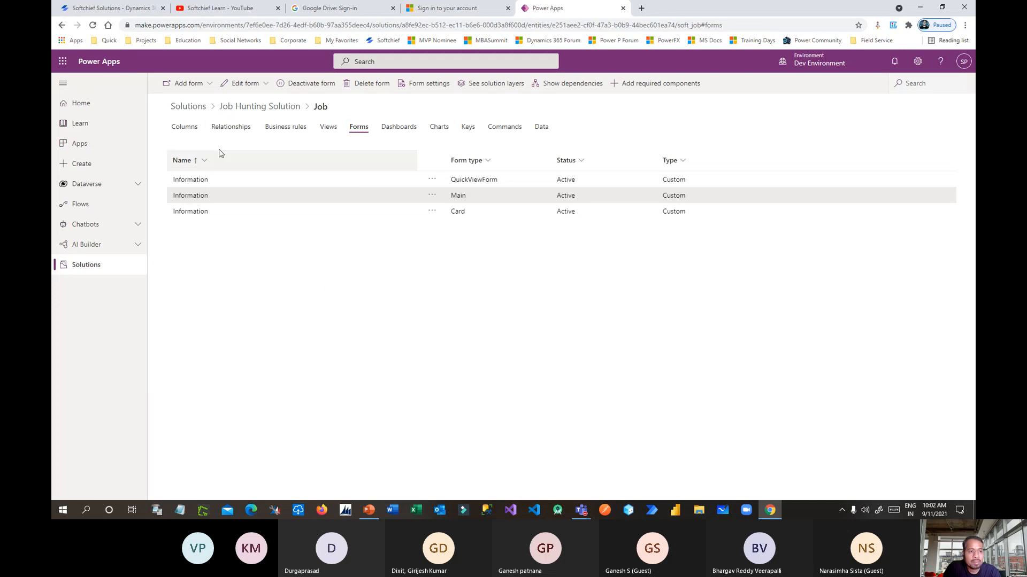
# Start a blank model-driven app in the Job Hunting Solution using the modern app designer.
pyautogui.click(279, 109)
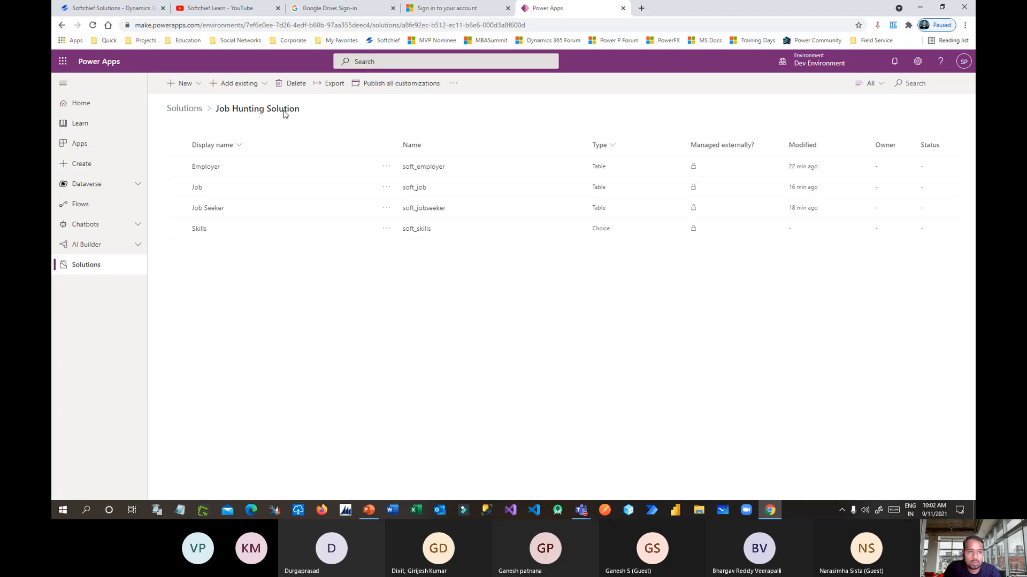
pyautogui.doubleClick(229, 108)
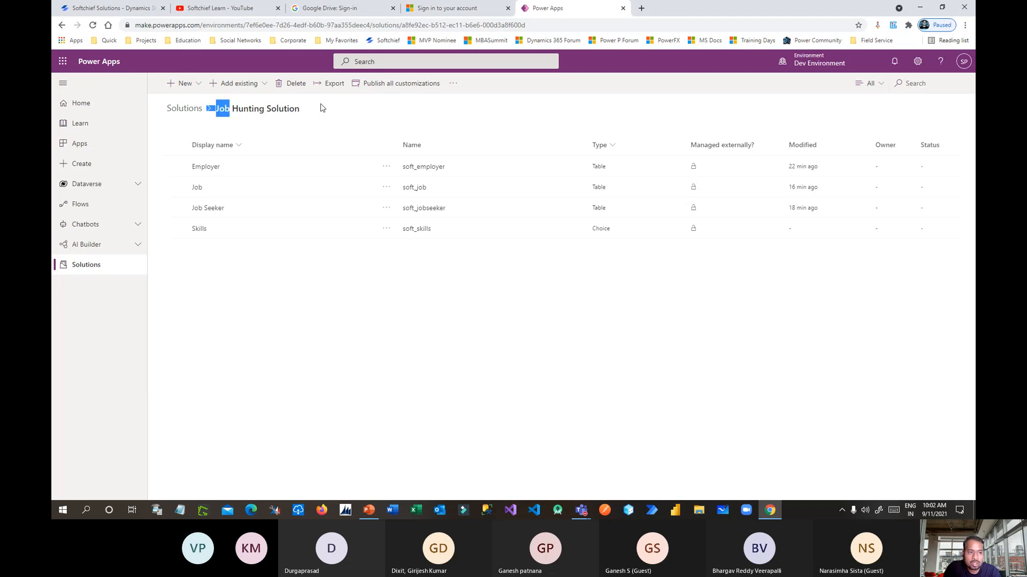
pyautogui.click(185, 83)
pyautogui.moveTo(276, 67)
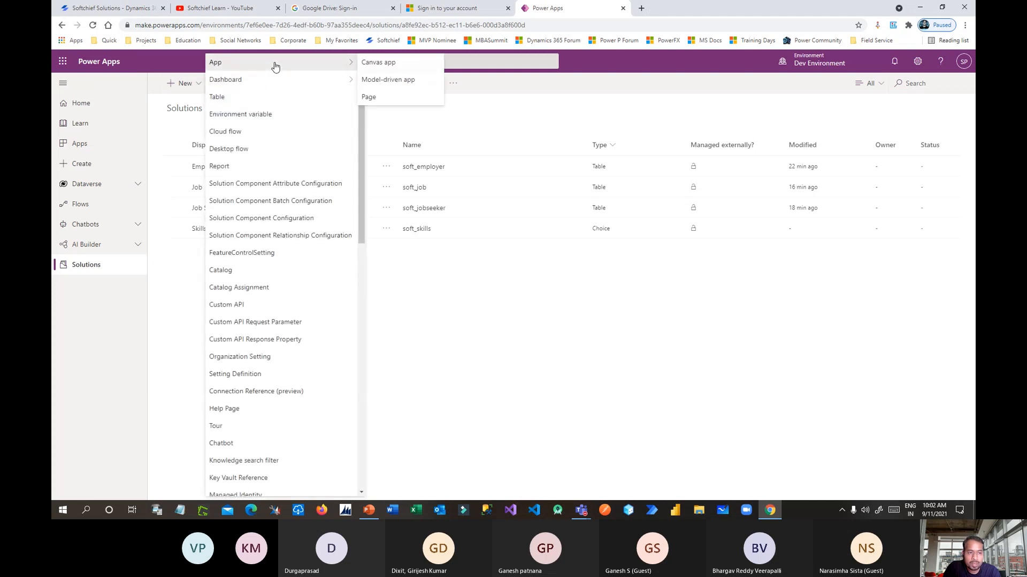
pyautogui.click(391, 80)
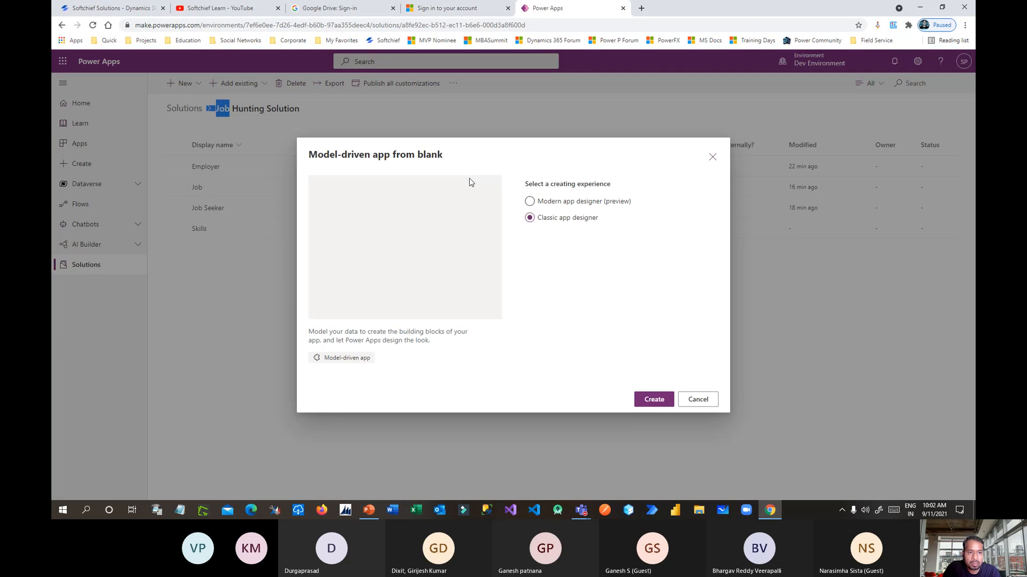
pyautogui.click(530, 202)
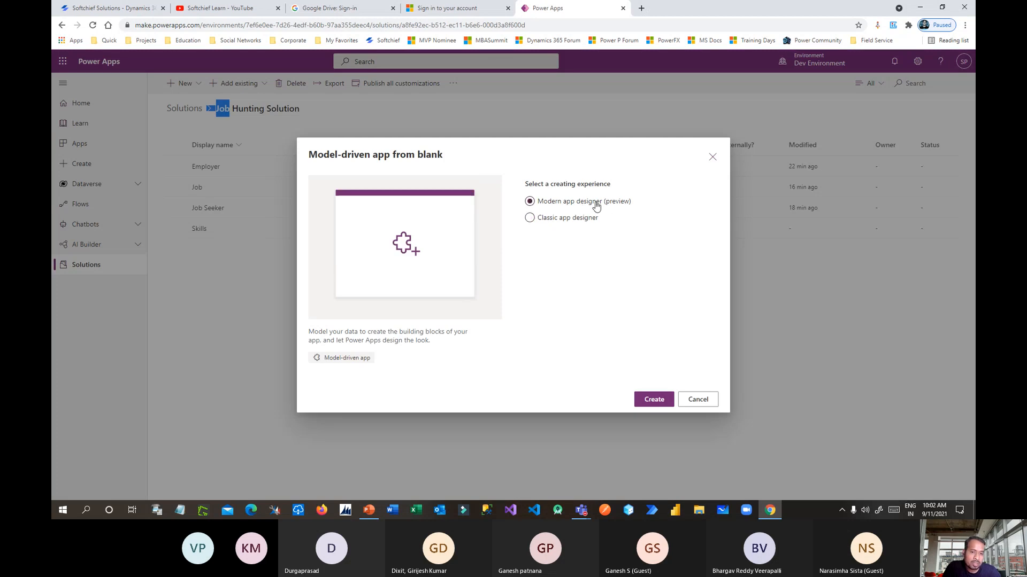
pyautogui.click(654, 400)
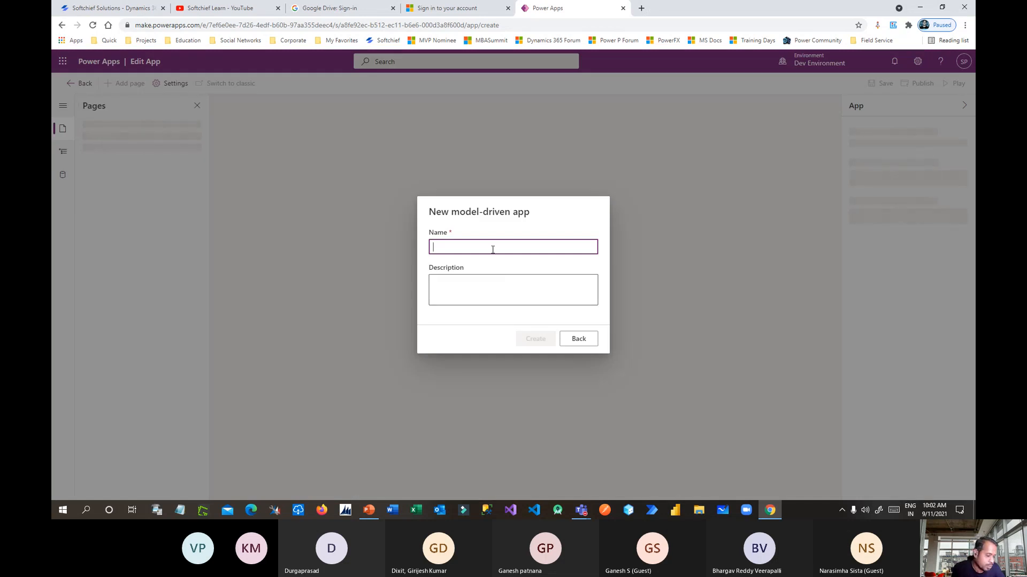
# Name the app Job Hunting App, reuse the name as its description, and create it.
pyautogui.write('Ji')
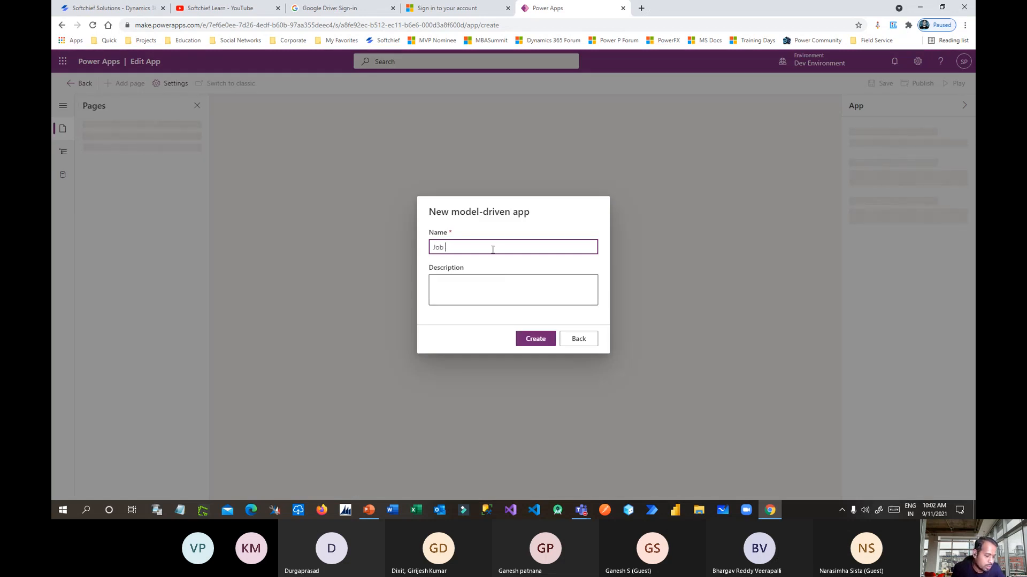
pyautogui.write('b Hunting App')
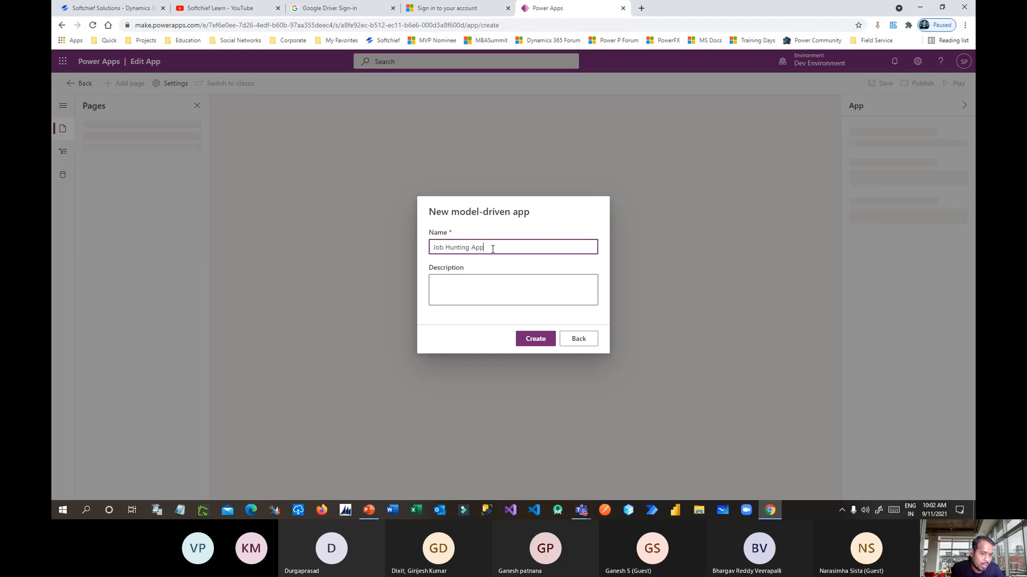
pyautogui.hotkey('ctrl', 'a')
pyautogui.hotkey('ctrl', 'c')
pyautogui.click(512, 284)
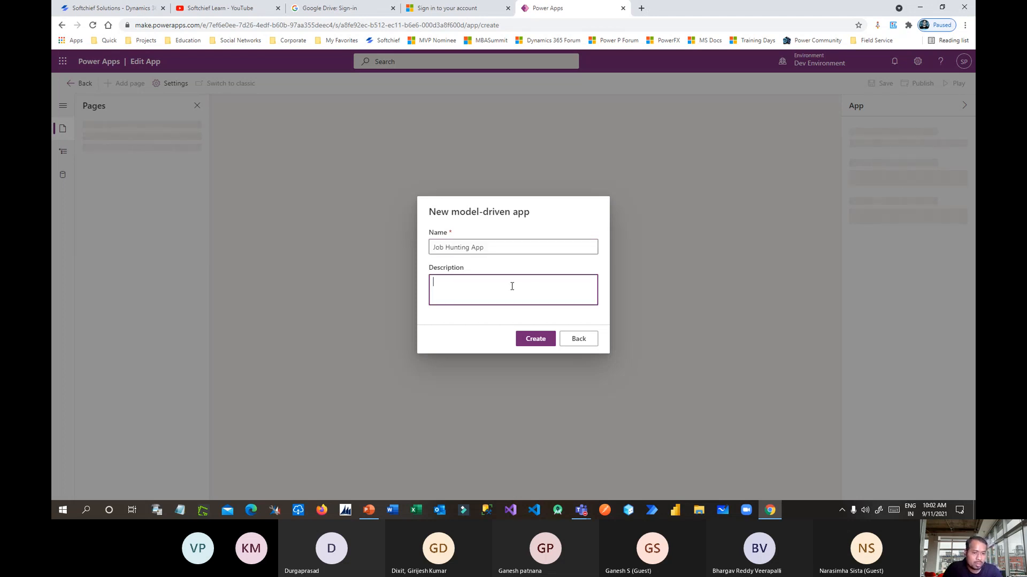
pyautogui.hotkey('ctrl', 'v')
pyautogui.click(547, 342)
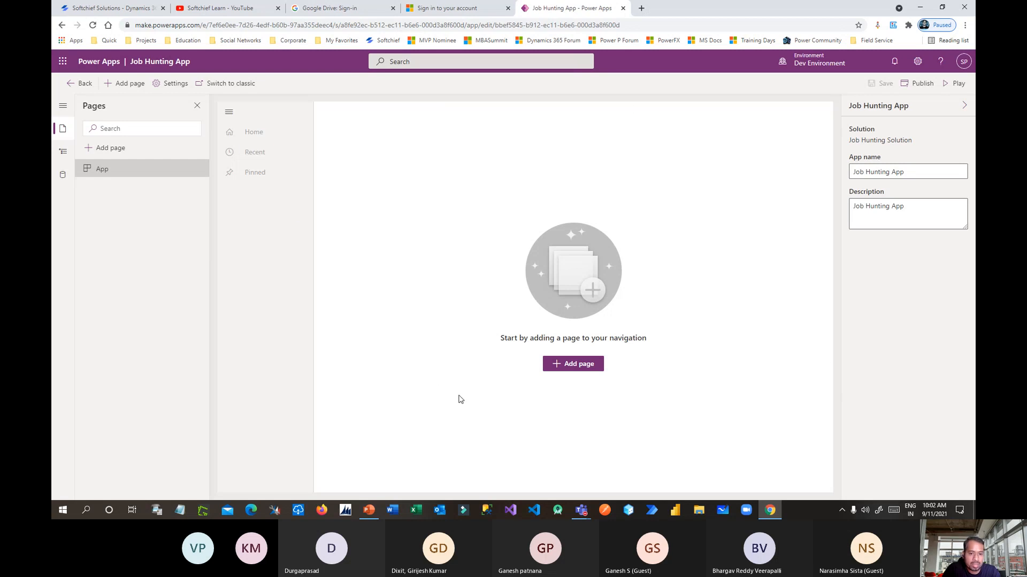
# Expand the app navigation tree to show Area1, Group1 and Subarea1.
pyautogui.click(62, 151)
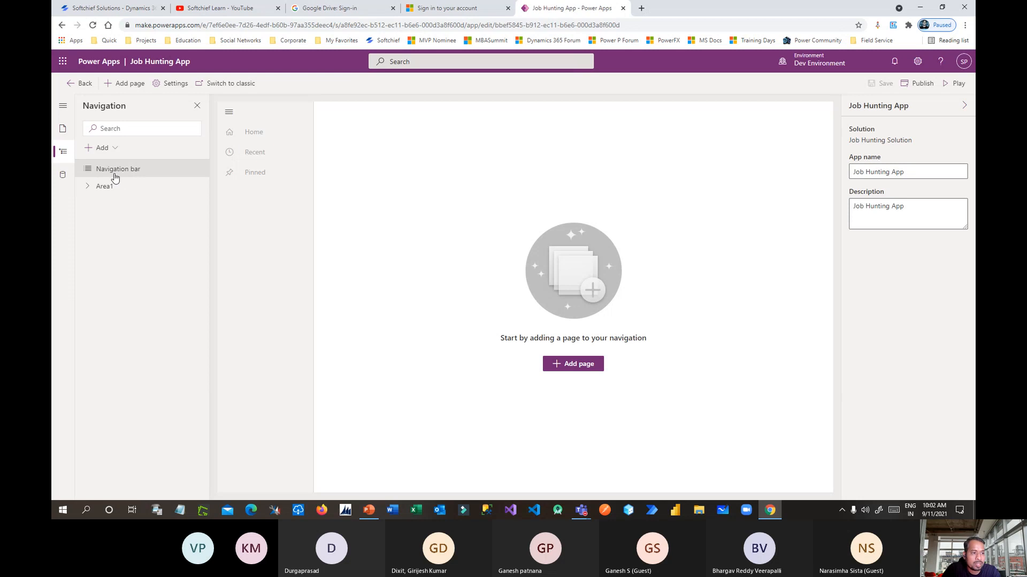
pyautogui.click(62, 129)
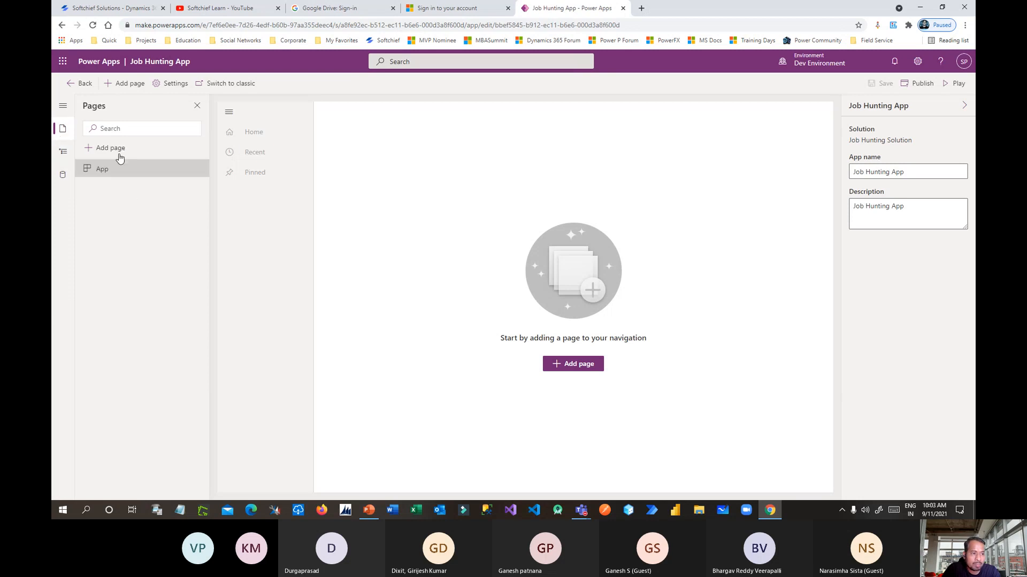
pyautogui.click(62, 151)
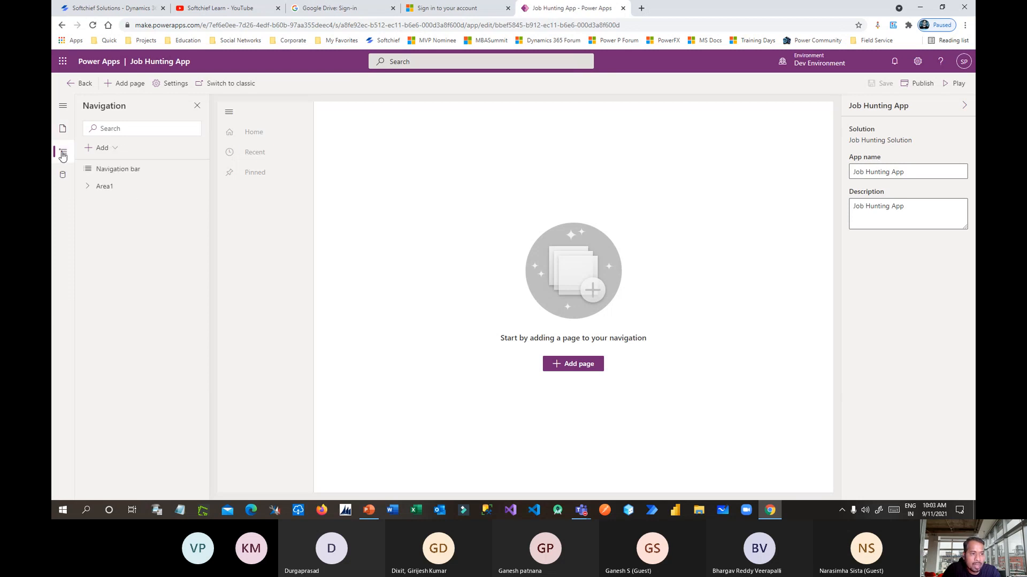
pyautogui.click(87, 186)
pyautogui.click(100, 204)
pyautogui.click(137, 222)
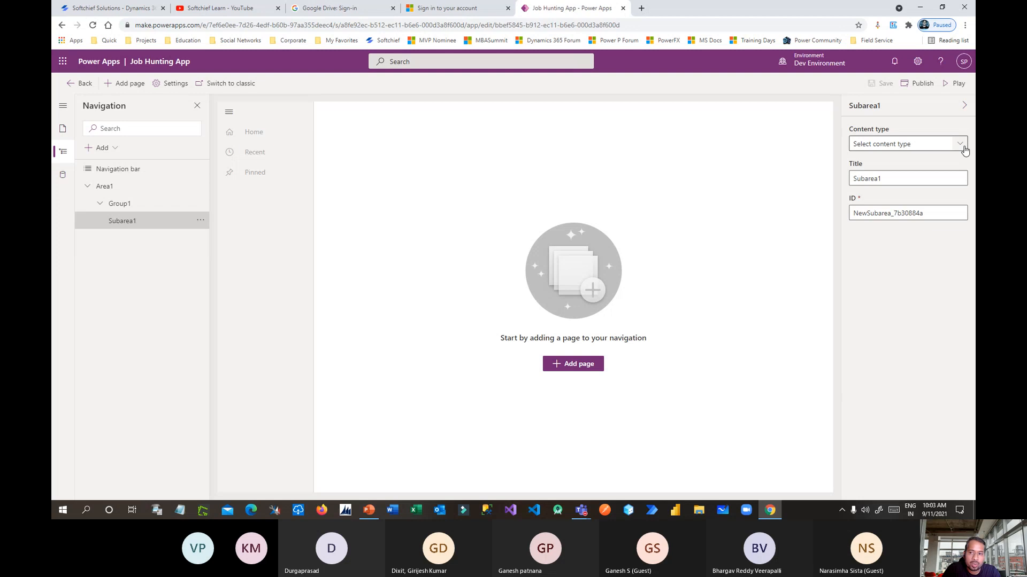
# Rename the navigation area Area1 to Jobs.
pyautogui.click(110, 192)
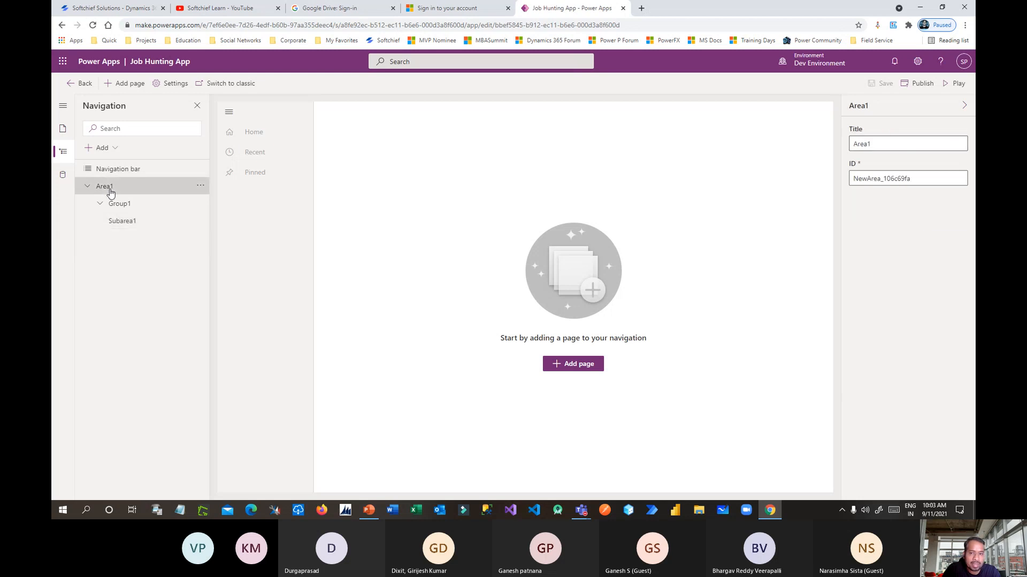
pyautogui.click(895, 144)
pyautogui.doubleClick(894, 144)
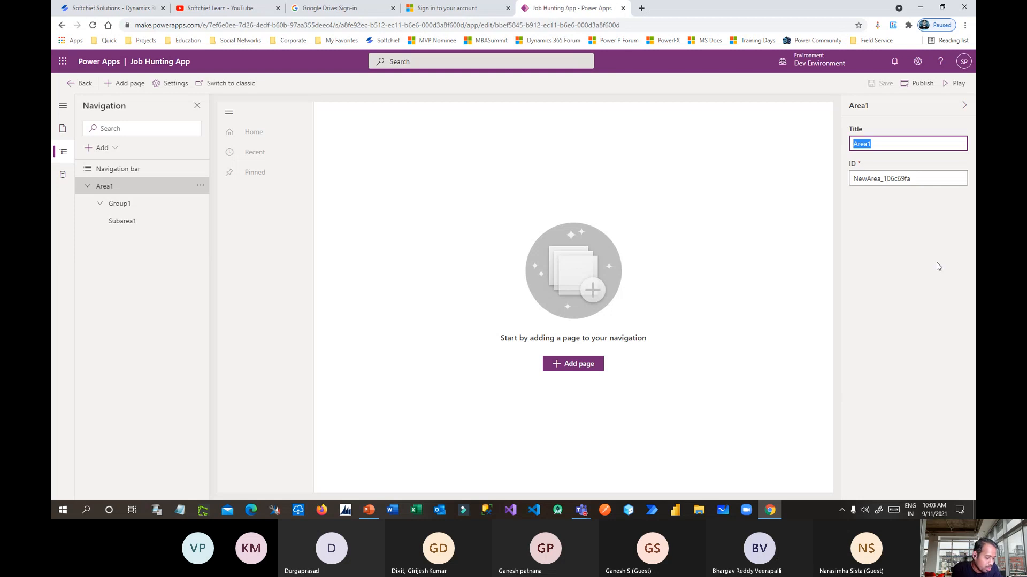
pyautogui.write('Jo')
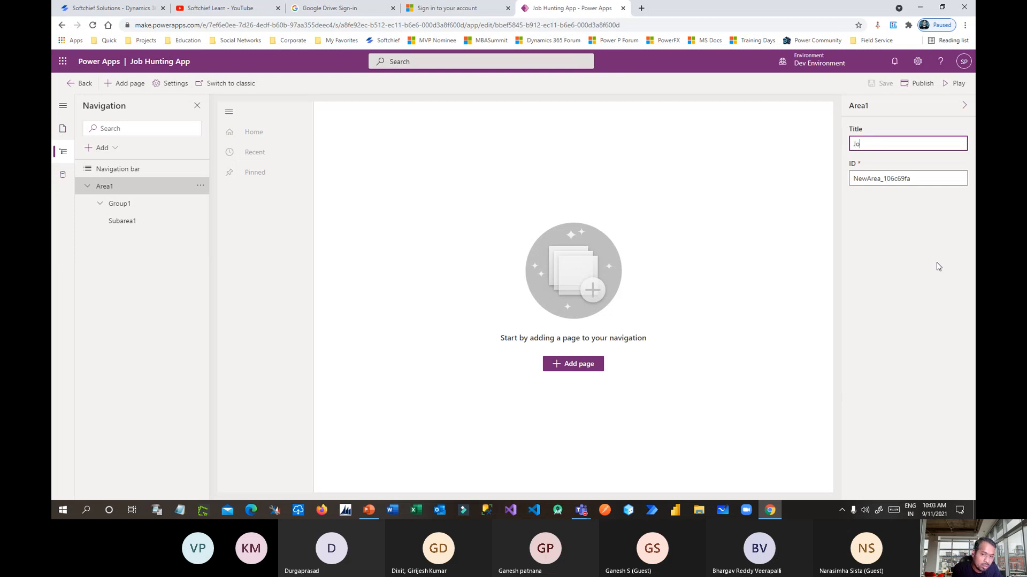
pyautogui.write('sb')
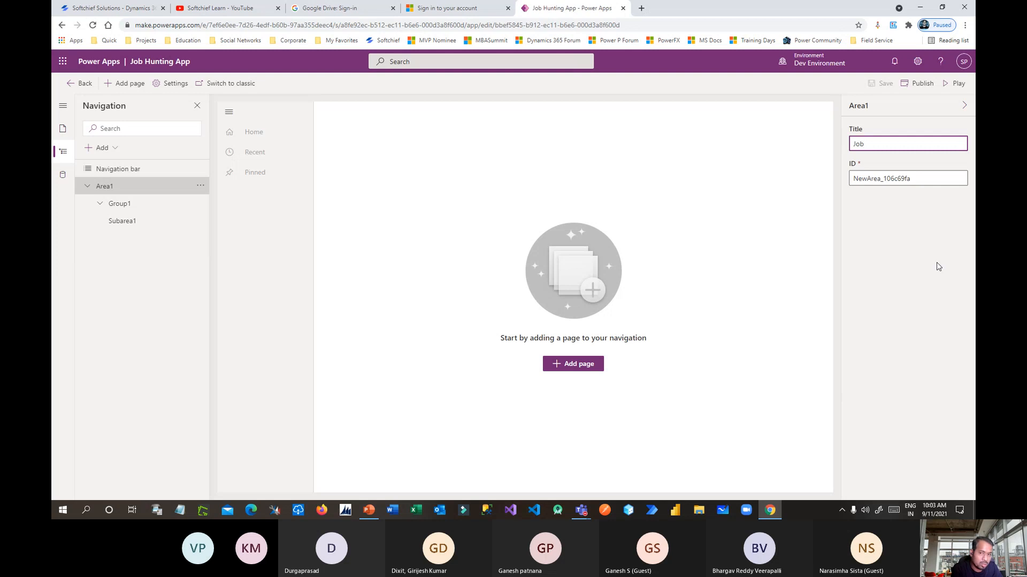
pyautogui.write('s')
pyautogui.click(936, 263)
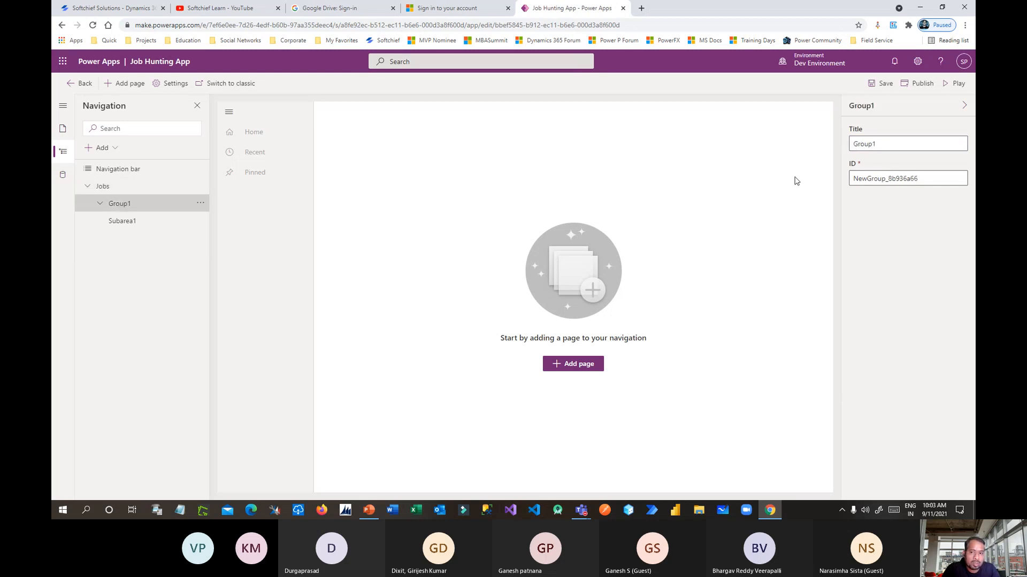
# Rename Group1 to Job Group and open Subarea1's content type choices.
pyautogui.doubleClick(892, 144)
pyautogui.write('Job')
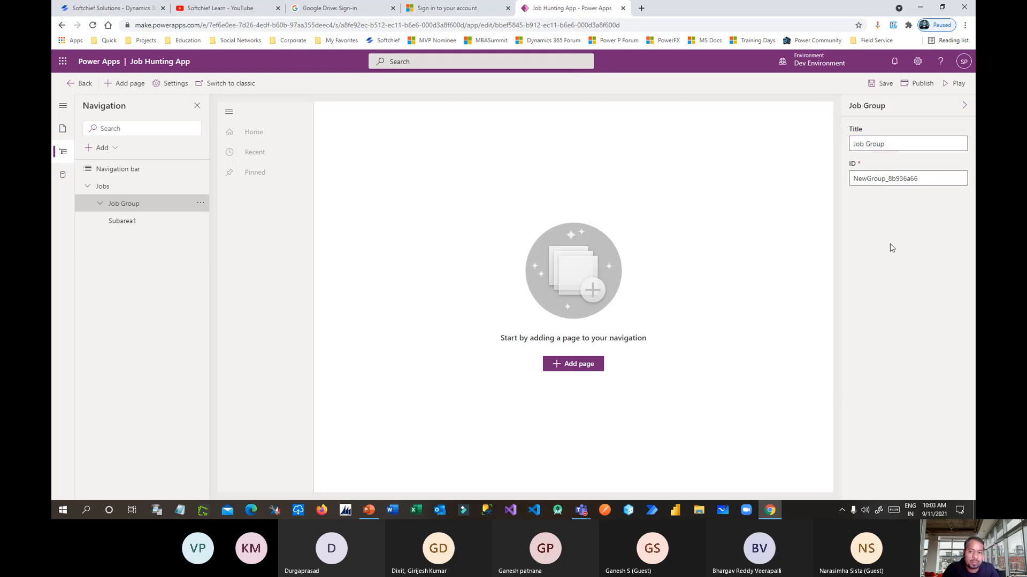
pyautogui.click(108, 228)
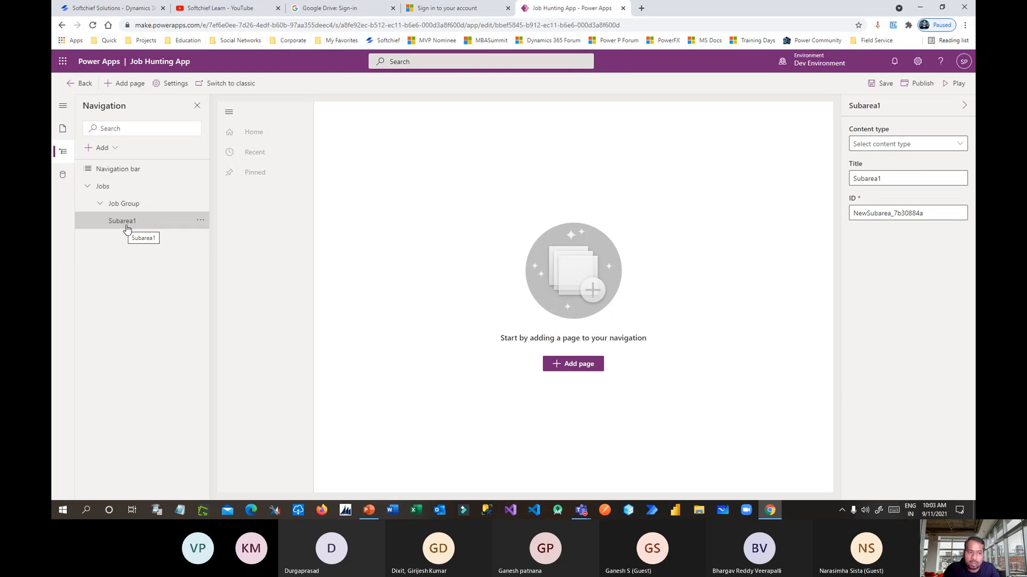
pyautogui.click(956, 143)
# Point Subarea1 to the Job table and title it Jobs.
pyautogui.click(881, 163)
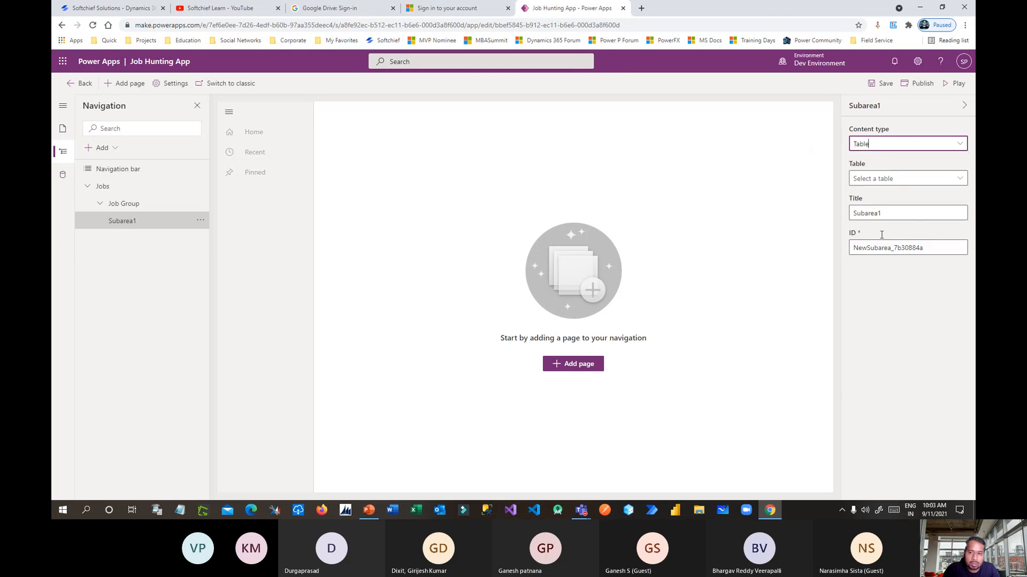
pyautogui.click(948, 176)
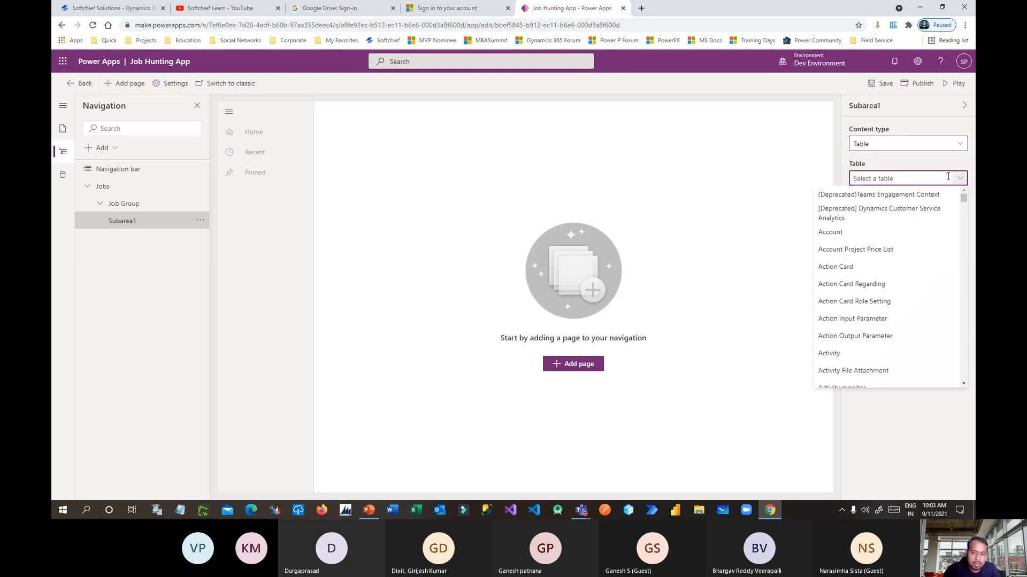
pyautogui.write('Job')
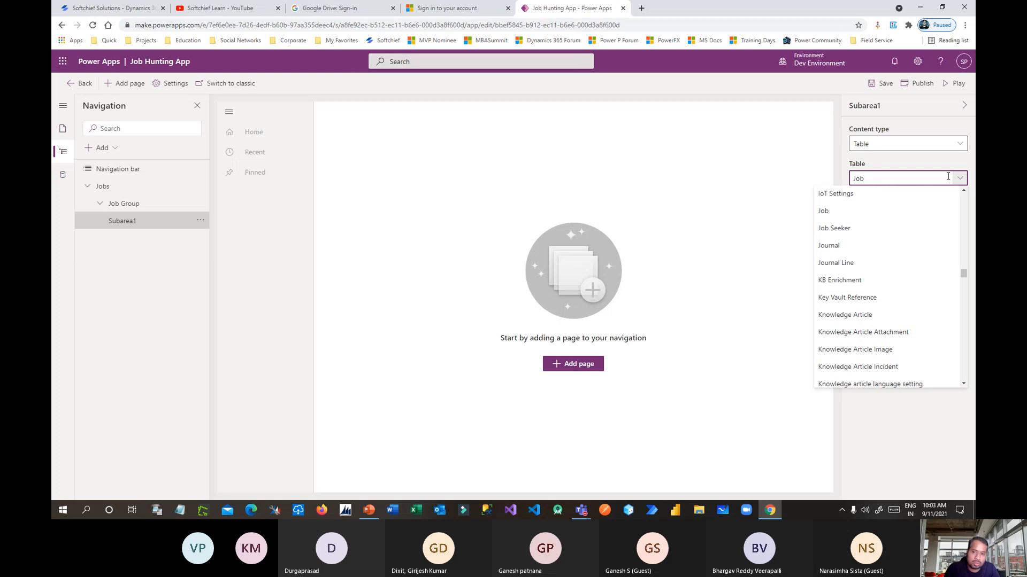
pyautogui.click(888, 212)
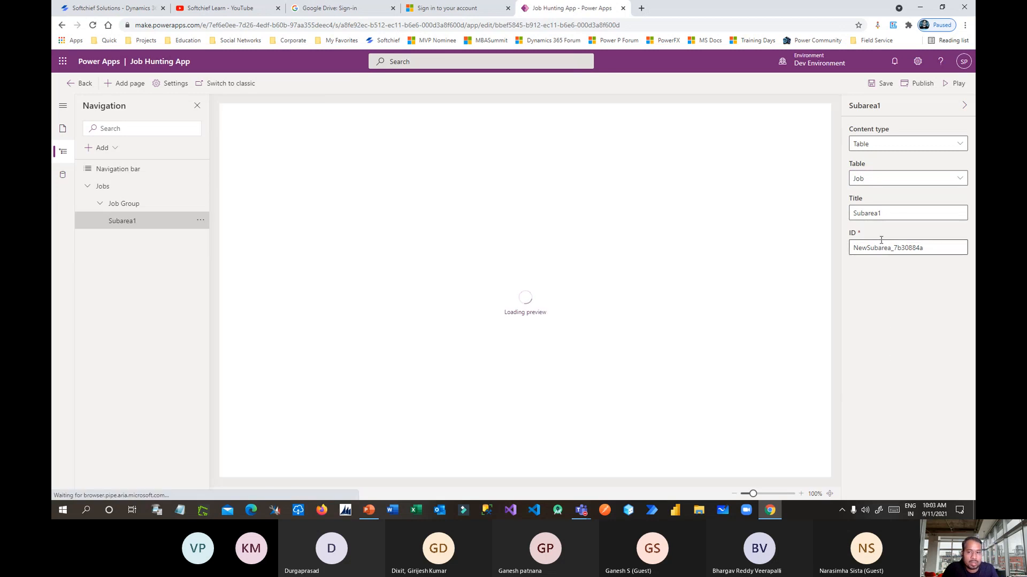
pyautogui.doubleClick(928, 214)
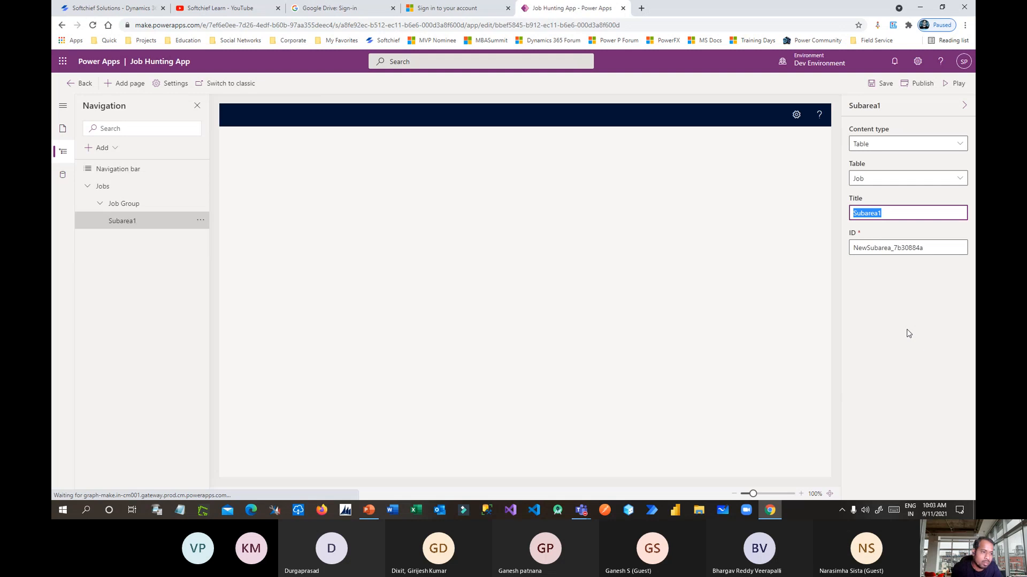
pyautogui.write('Jobs')
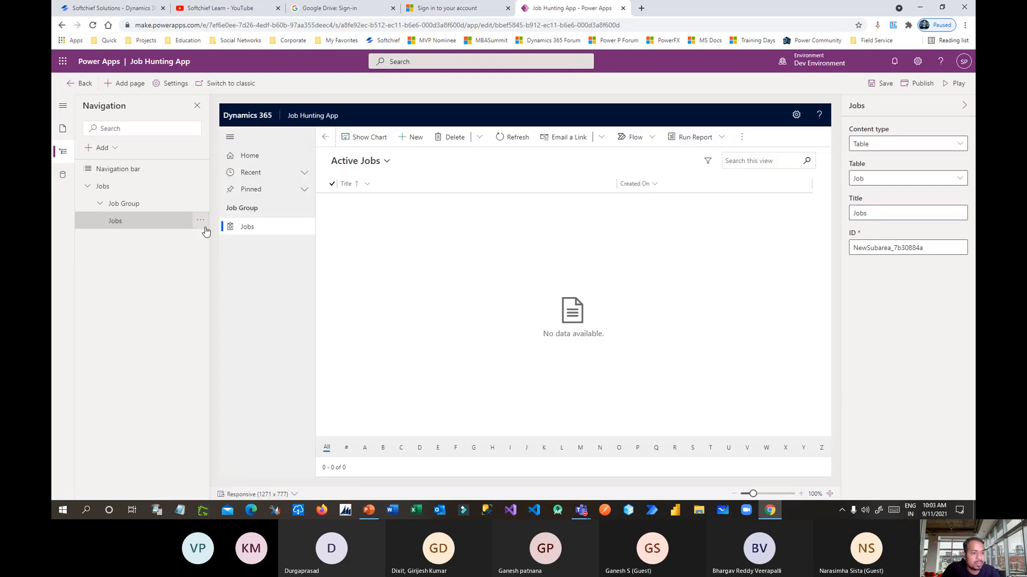
# Collapse the Jobs area in the navigation tree and select it.
pyautogui.moveTo(240, 209); pyautogui.dragTo(259, 209)
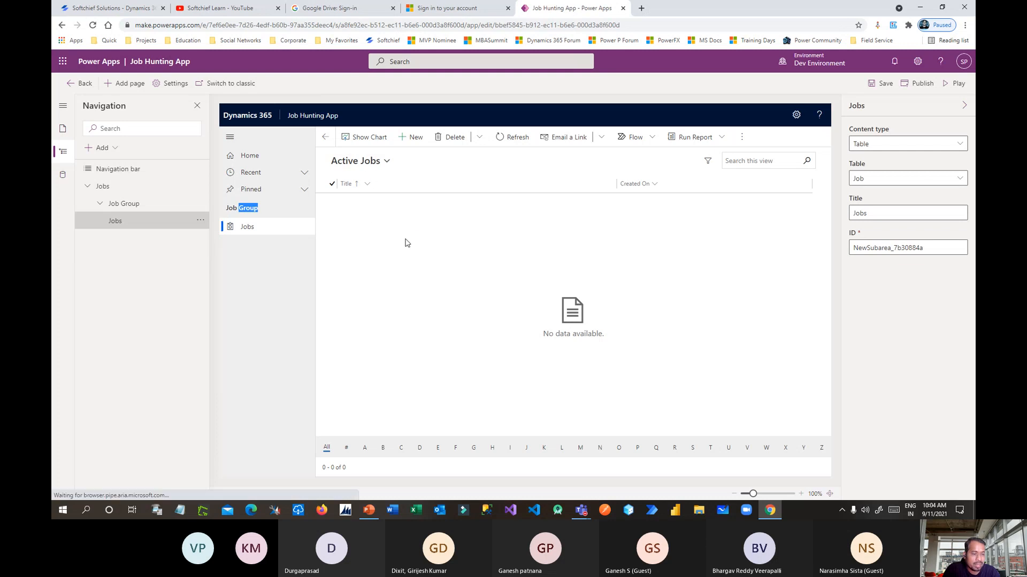
pyautogui.click(101, 149)
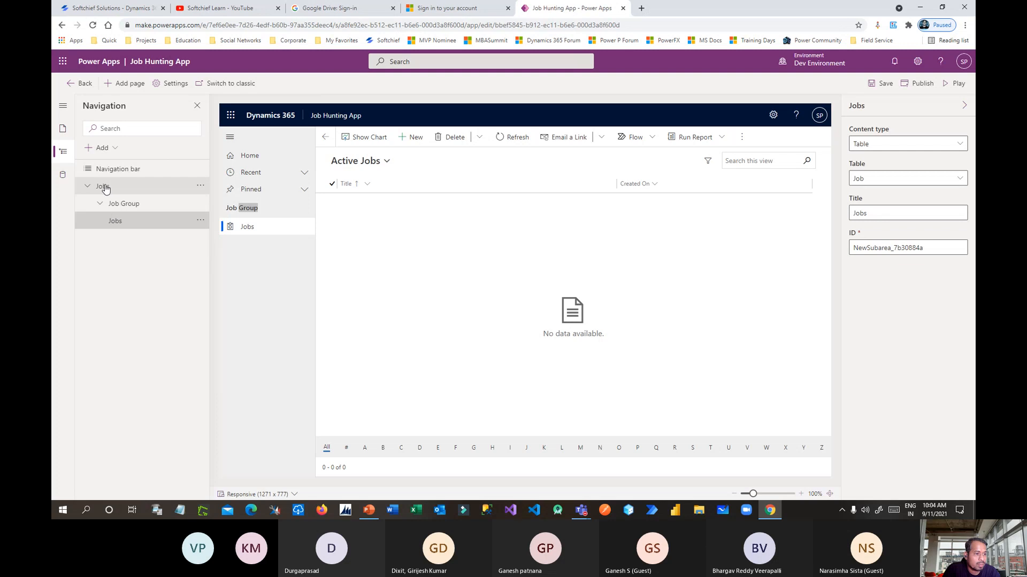
pyautogui.click(88, 187)
pyautogui.click(123, 191)
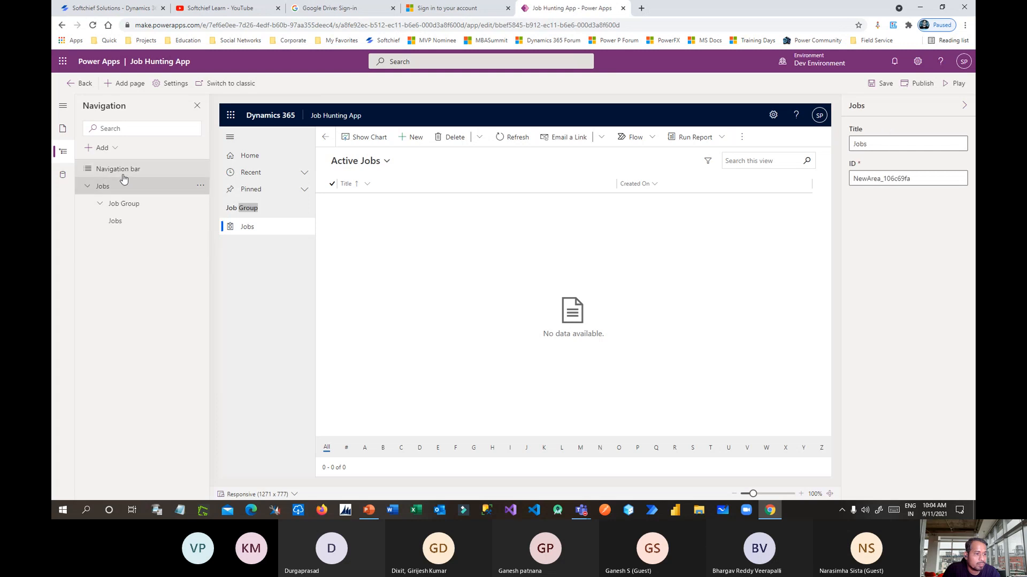
pyautogui.click(88, 187)
pyautogui.click(88, 187)
pyautogui.click(200, 186)
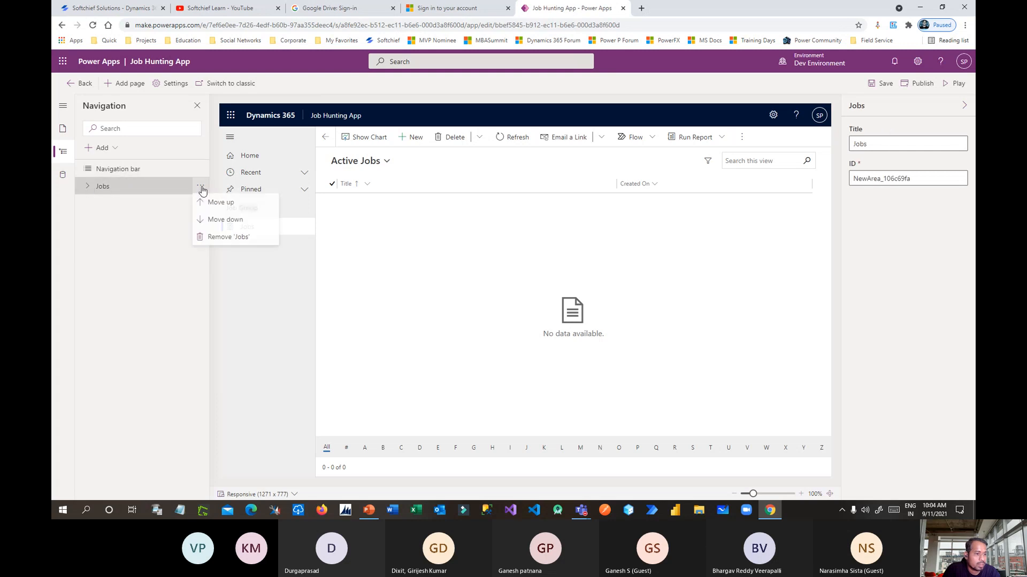
pyautogui.click(126, 189)
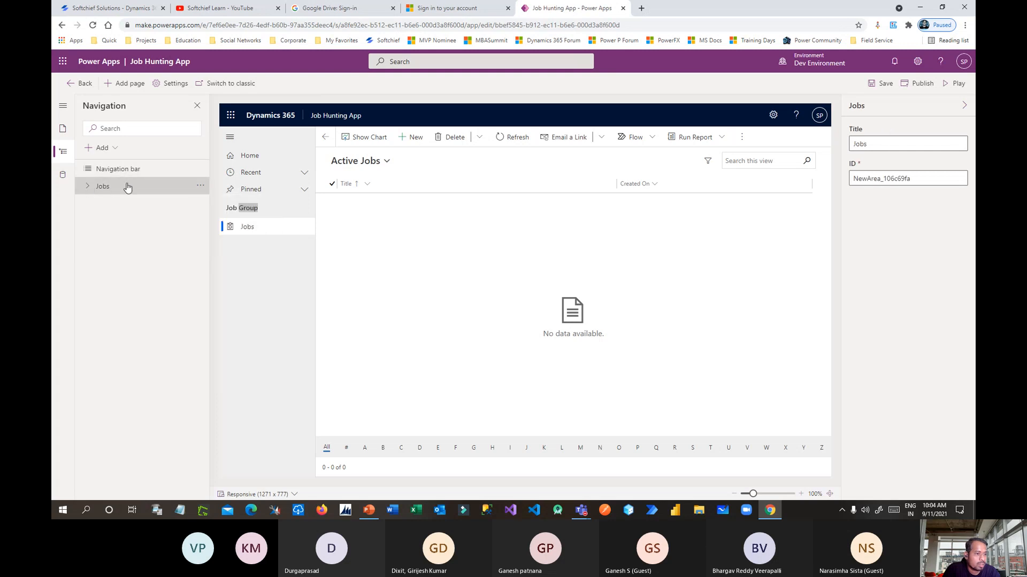
# Bring up the Add menu to create a new navigation subarea.
pyautogui.click(112, 151)
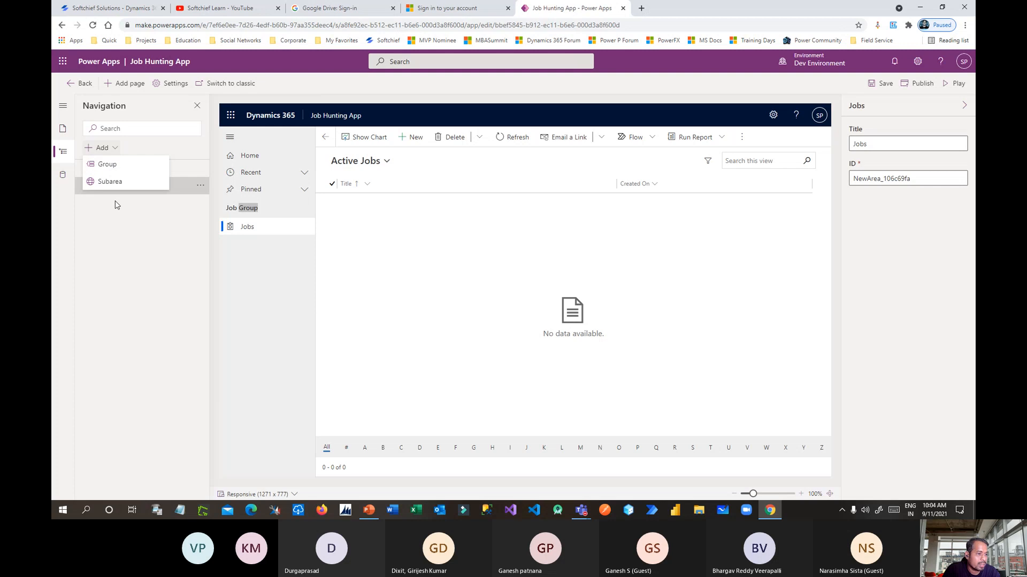
pyautogui.click(137, 149)
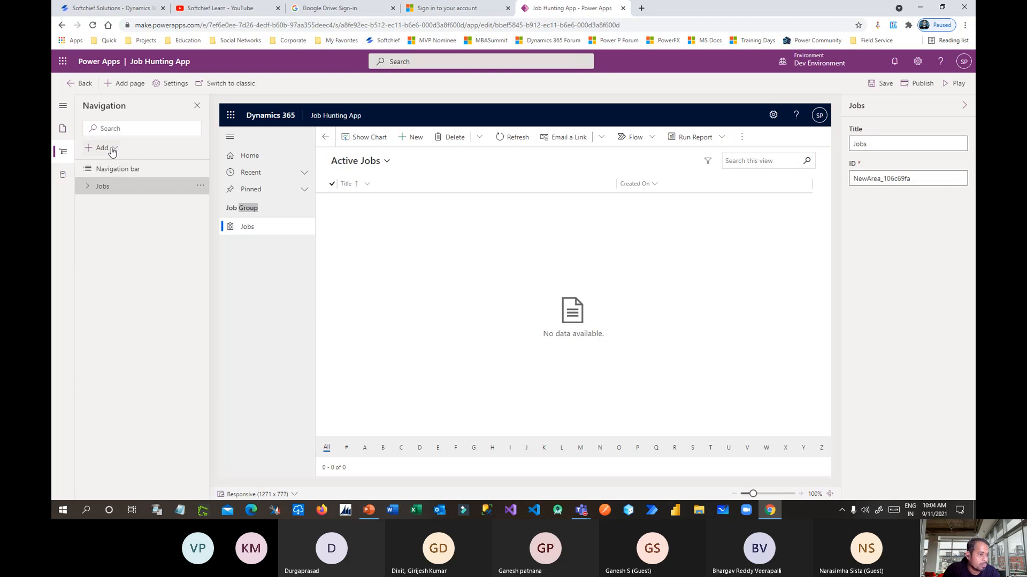
pyautogui.click(112, 152)
# Add an Employers subarea under Job Group that shows the Employer table.
pyautogui.click(109, 182)
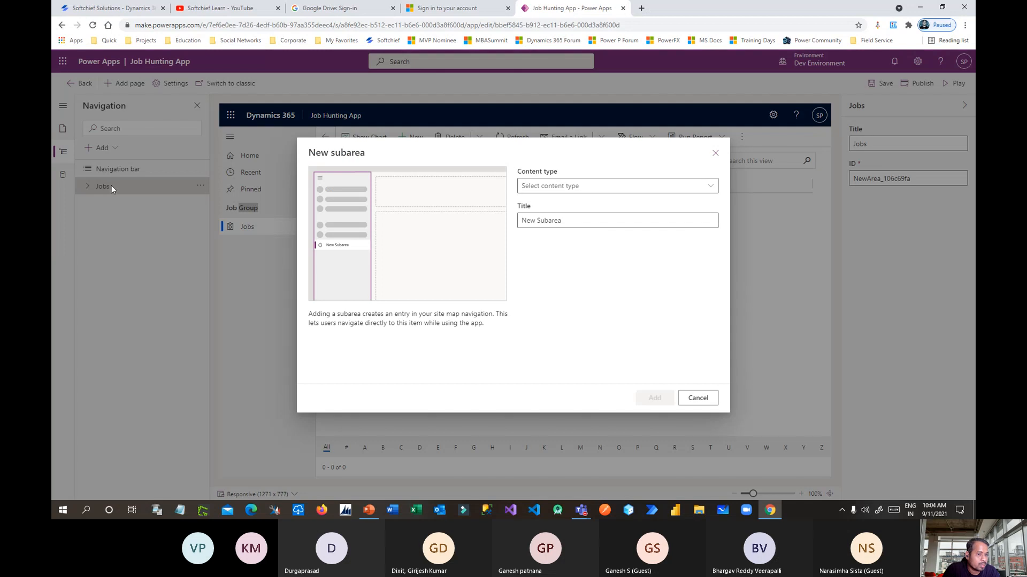
pyautogui.click(710, 189)
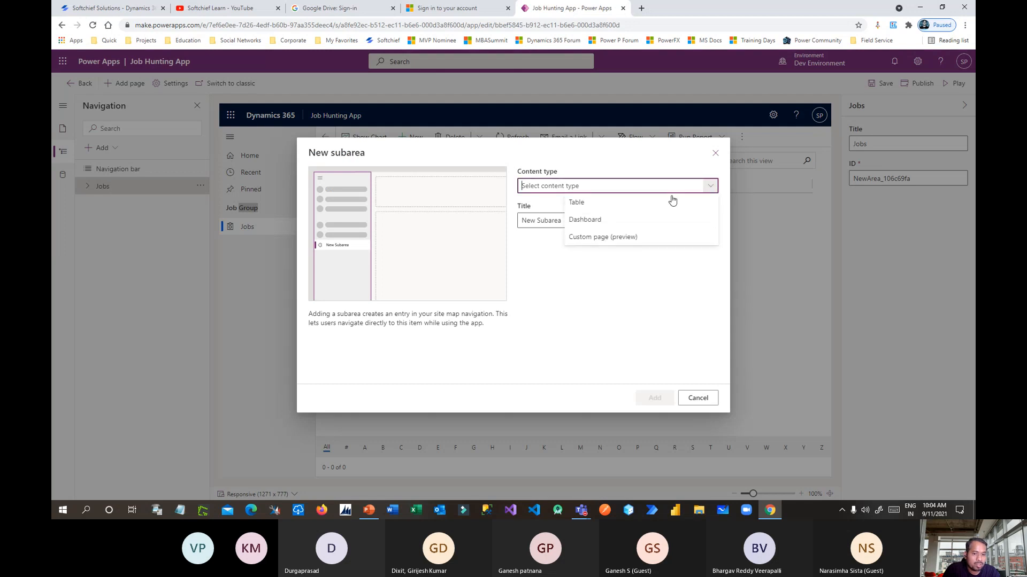
pyautogui.click(592, 206)
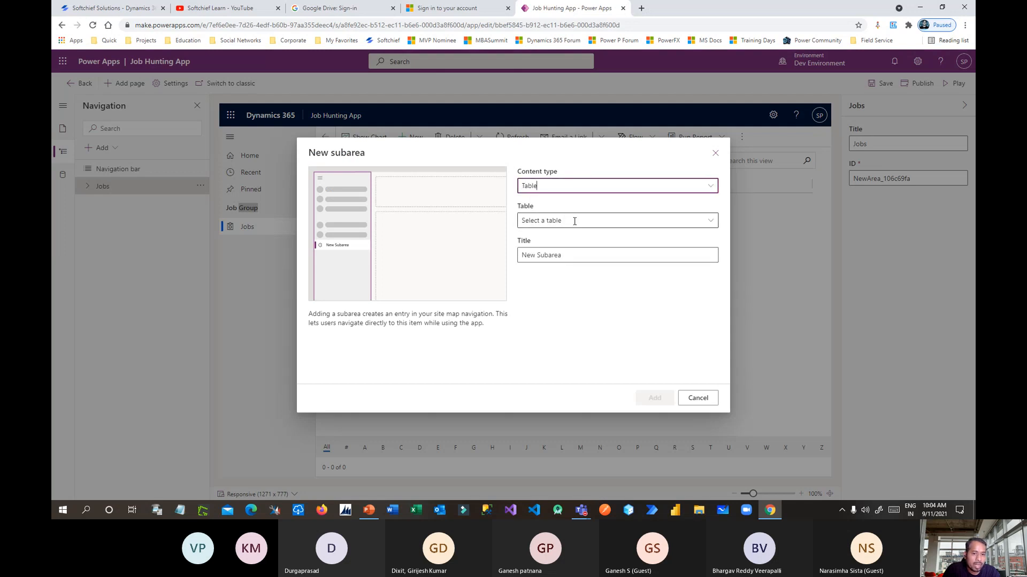
pyautogui.click(574, 220)
pyautogui.write('Employer')
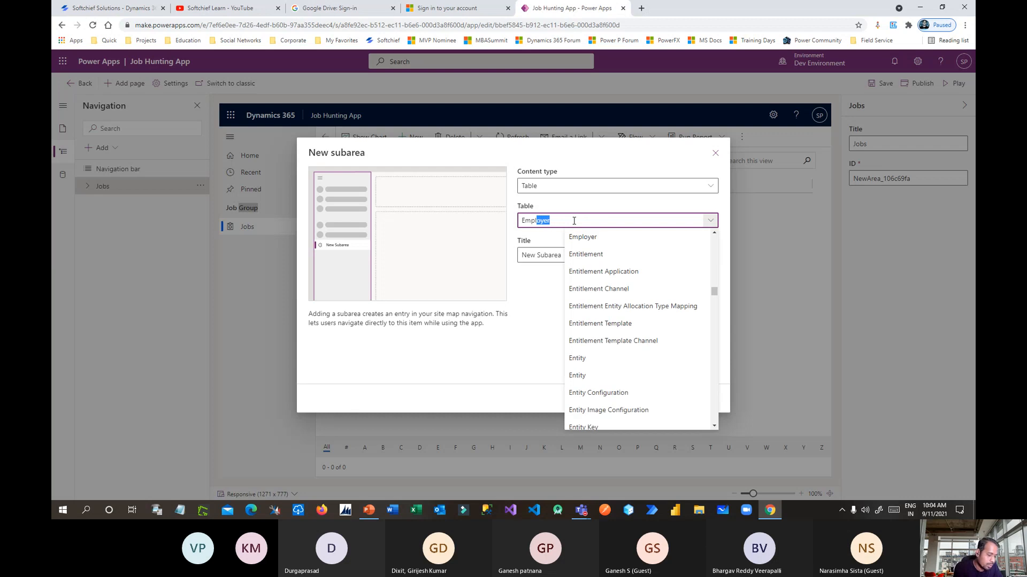
pyautogui.click(594, 237)
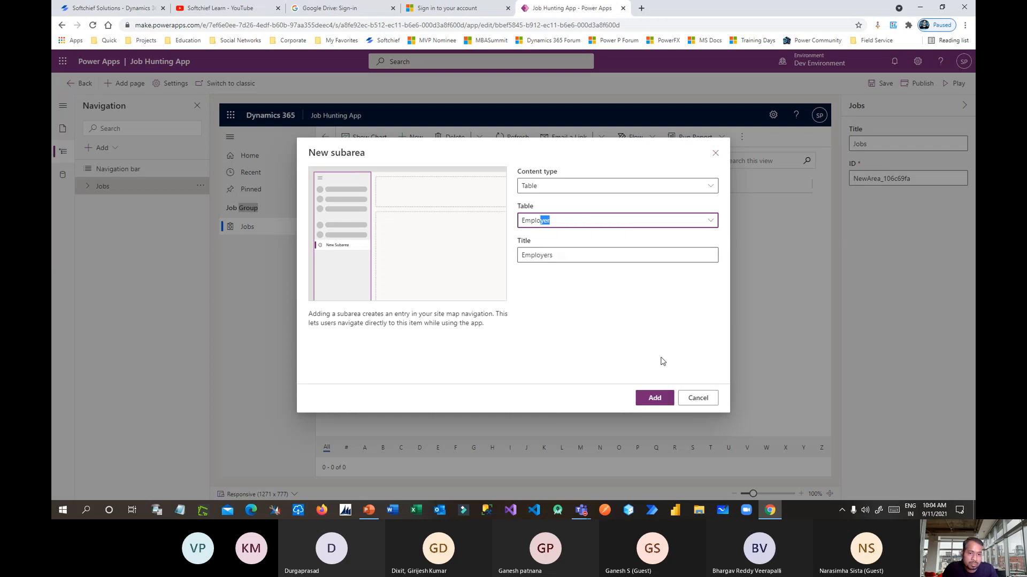
pyautogui.click(654, 398)
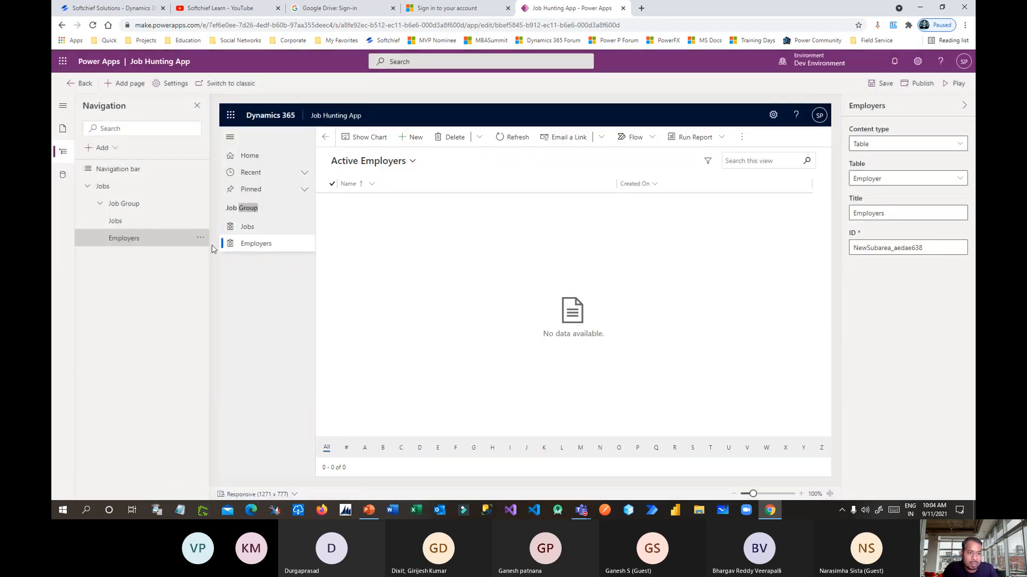
# Add a Job Seekers subarea under Job Group that shows the Job Seeker table.
pyautogui.click(103, 148)
pyautogui.click(118, 182)
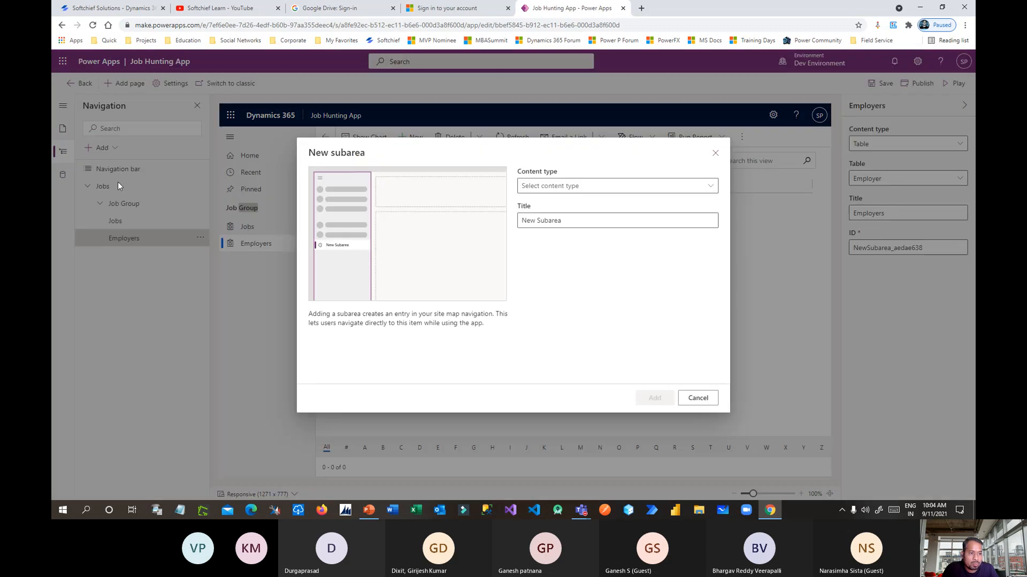
pyautogui.click(595, 187)
pyautogui.click(591, 210)
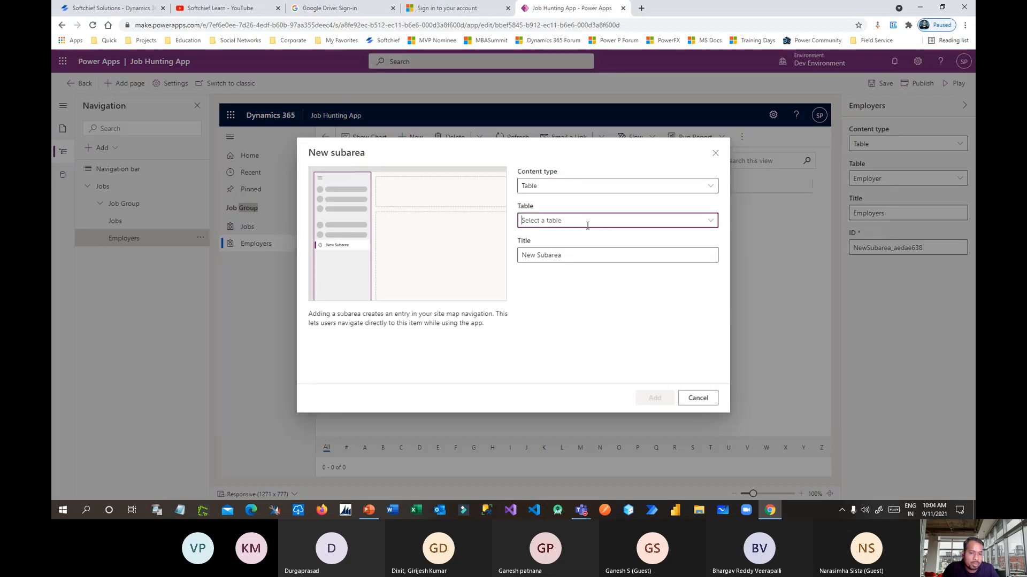
pyautogui.click(588, 222)
pyautogui.write('Job')
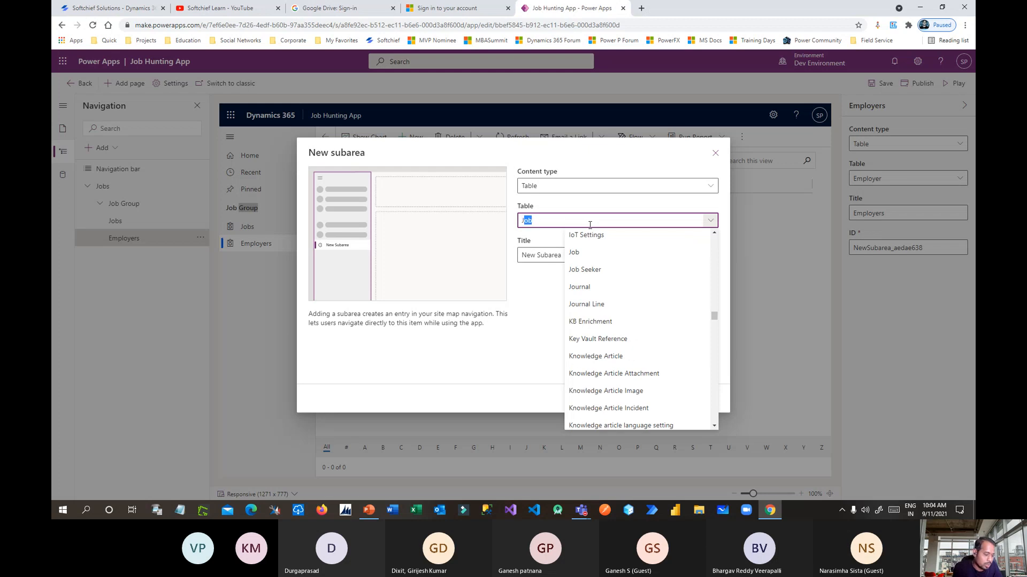
pyautogui.click(588, 269)
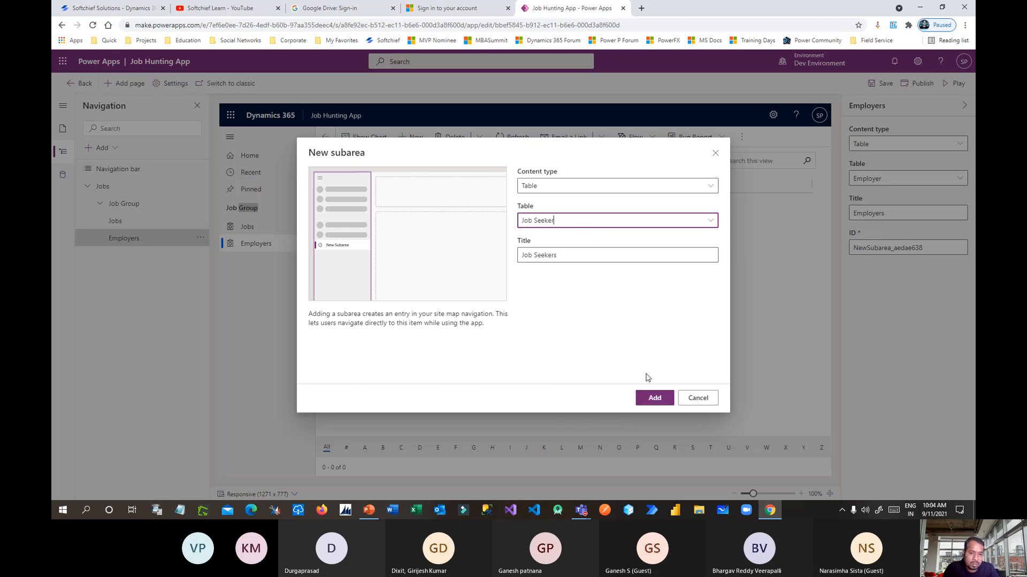
pyautogui.click(654, 397)
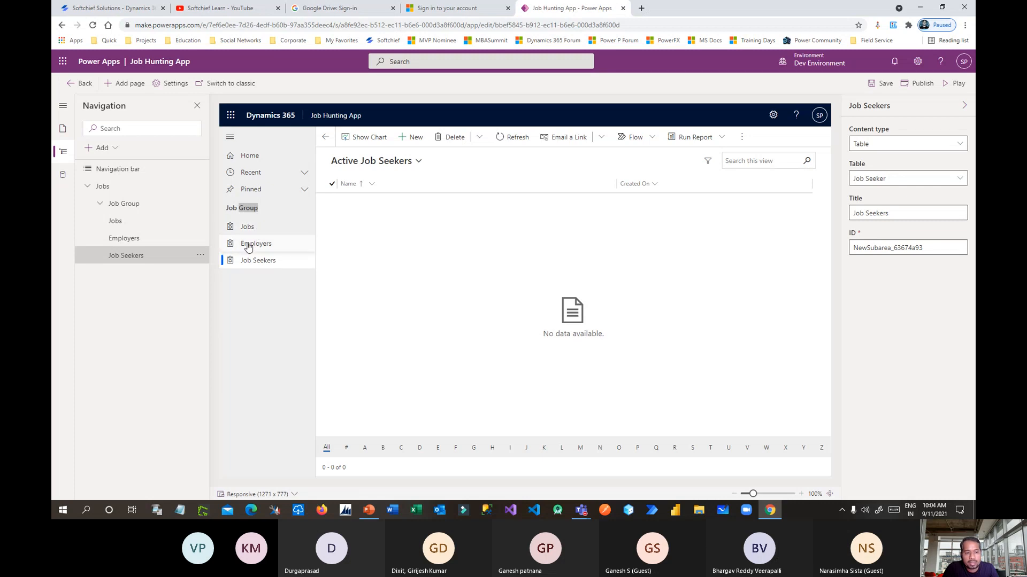
# Save and publish the Job Hunting App, then play it in a new browser tab.
pyautogui.click(886, 84)
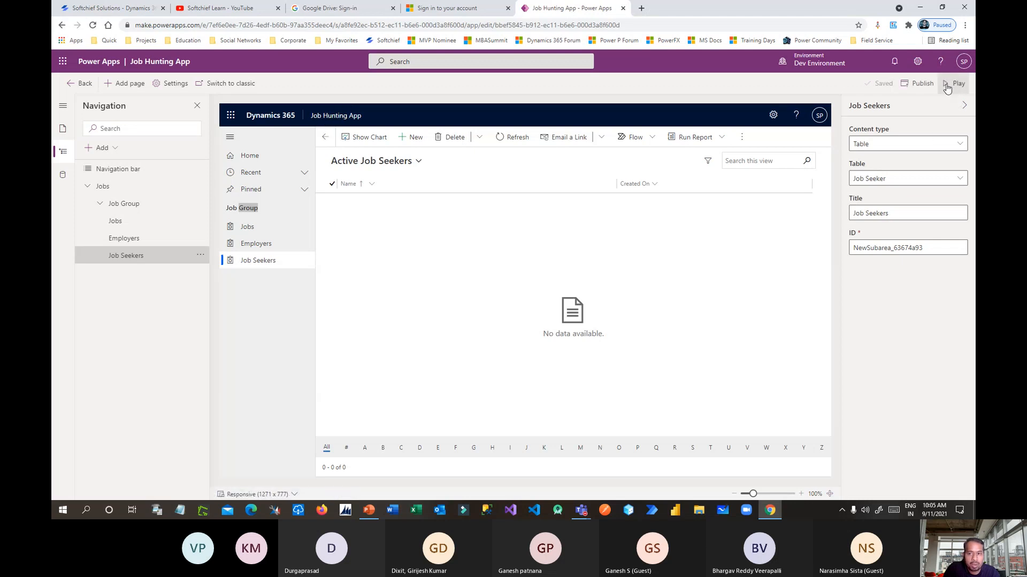
pyautogui.click(921, 85)
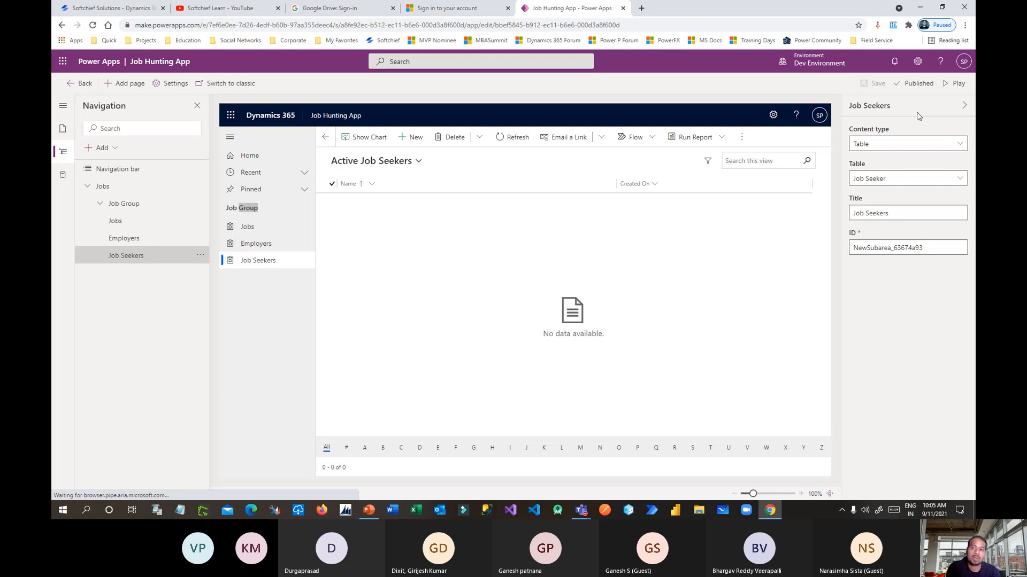
pyautogui.click(958, 84)
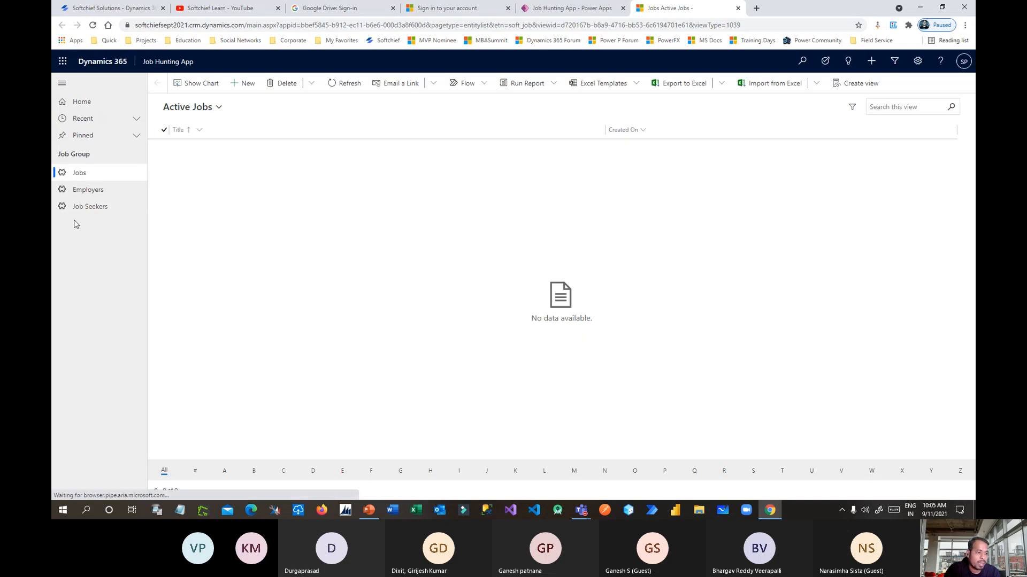
# Browse the Employers, Jobs and Job Seekers lists, then start a new employer record.
pyautogui.click(87, 190)
pyautogui.click(83, 175)
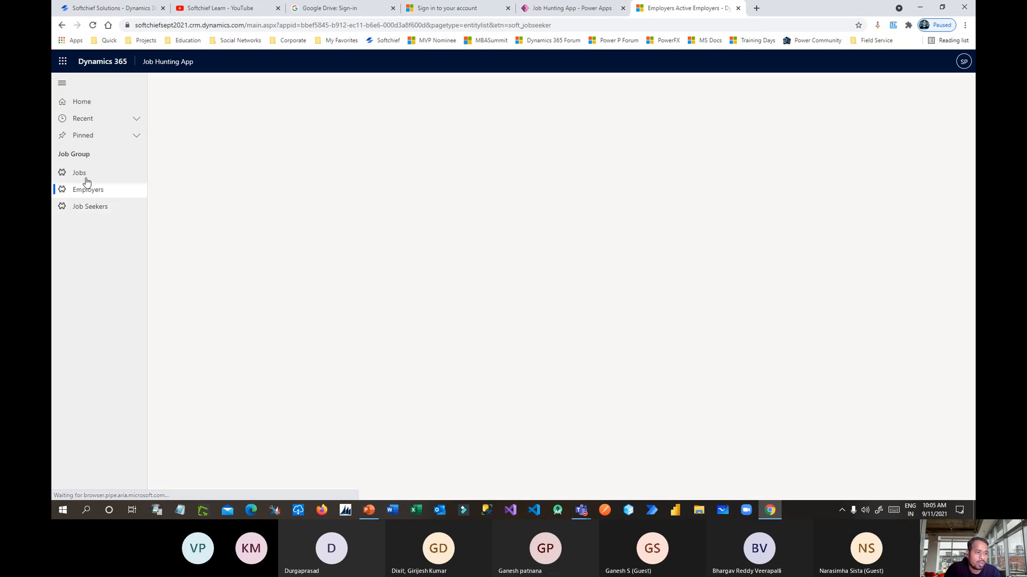
pyautogui.click(93, 210)
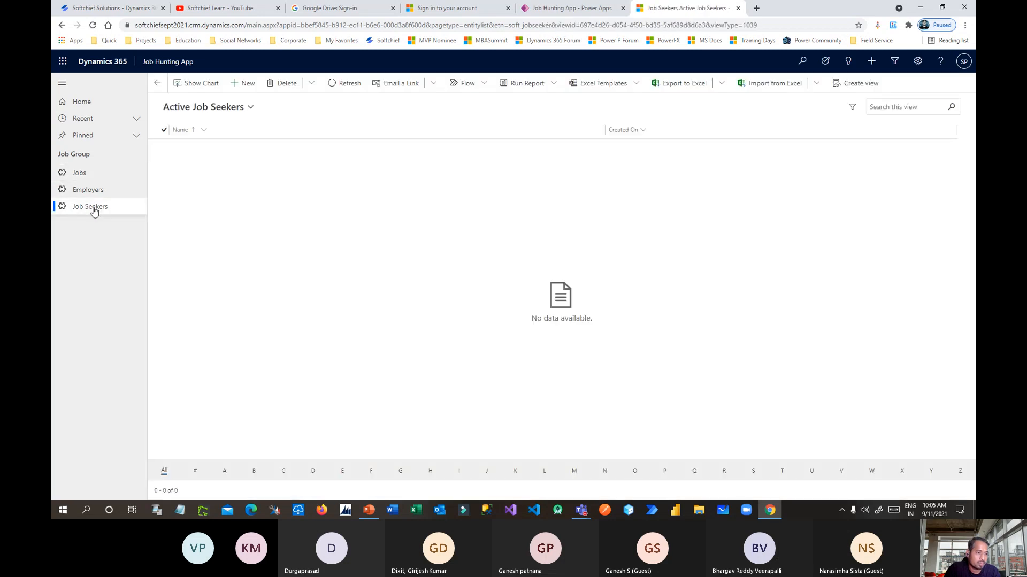
pyautogui.click(89, 192)
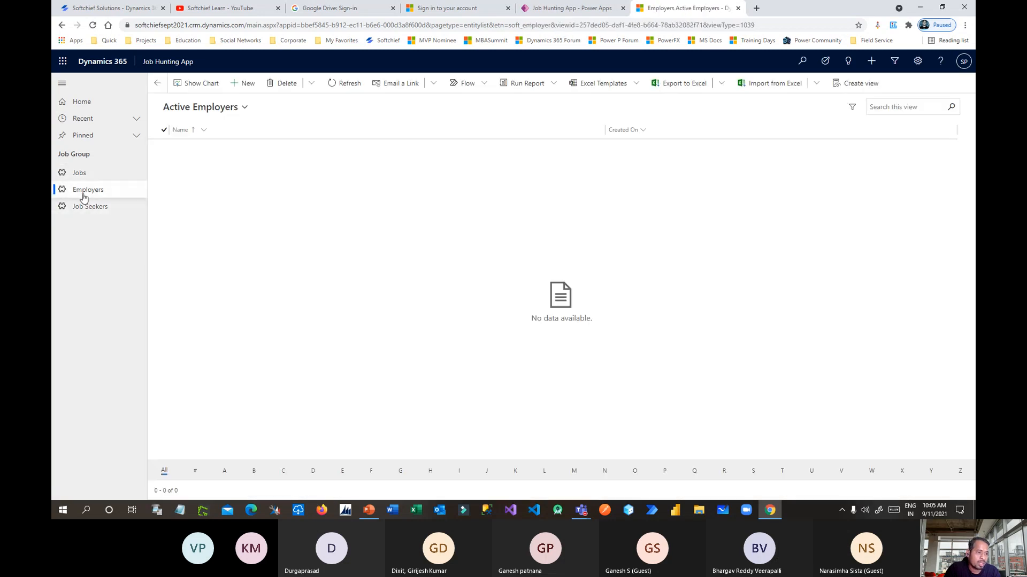
pyautogui.click(243, 83)
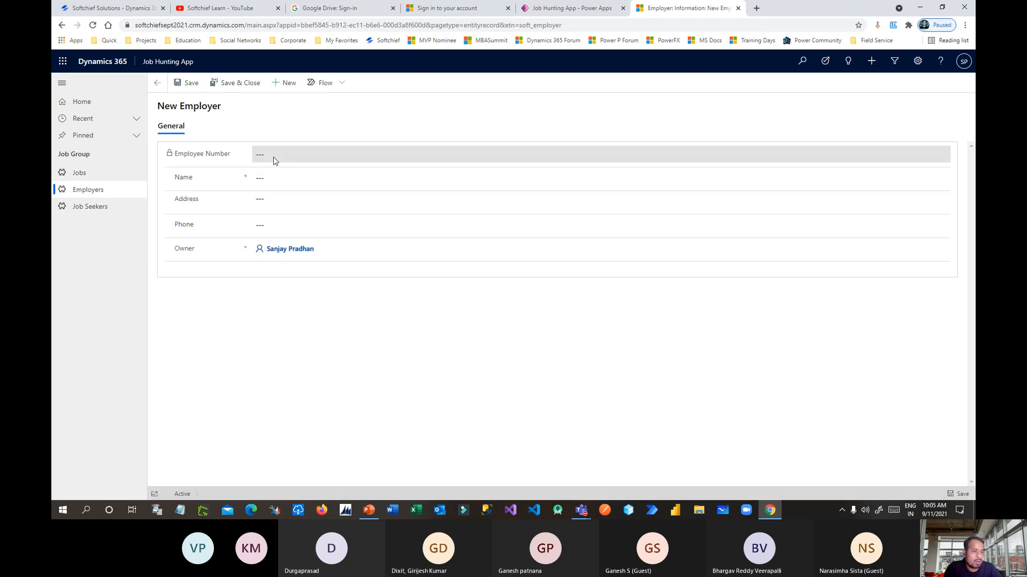
# Enter Infosys Ltd., Pune and its phone number, save, and highlight the generated EMP-1000.
pyautogui.moveTo(183, 155); pyautogui.dragTo(291, 156)
pyautogui.click(194, 156)
pyautogui.click(291, 156)
pyautogui.click(186, 154)
pyautogui.press('Tab')
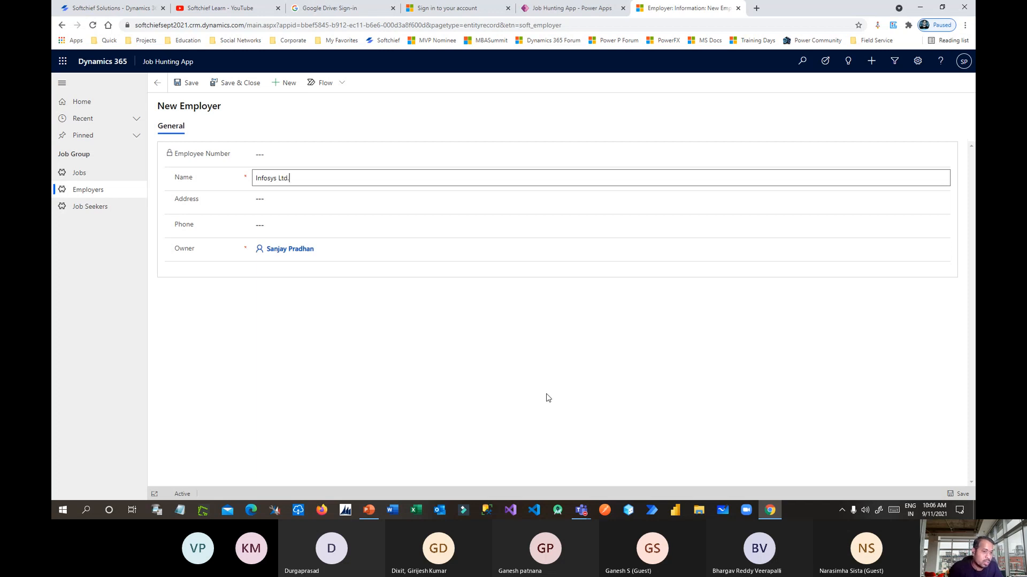
pyautogui.click(285, 198)
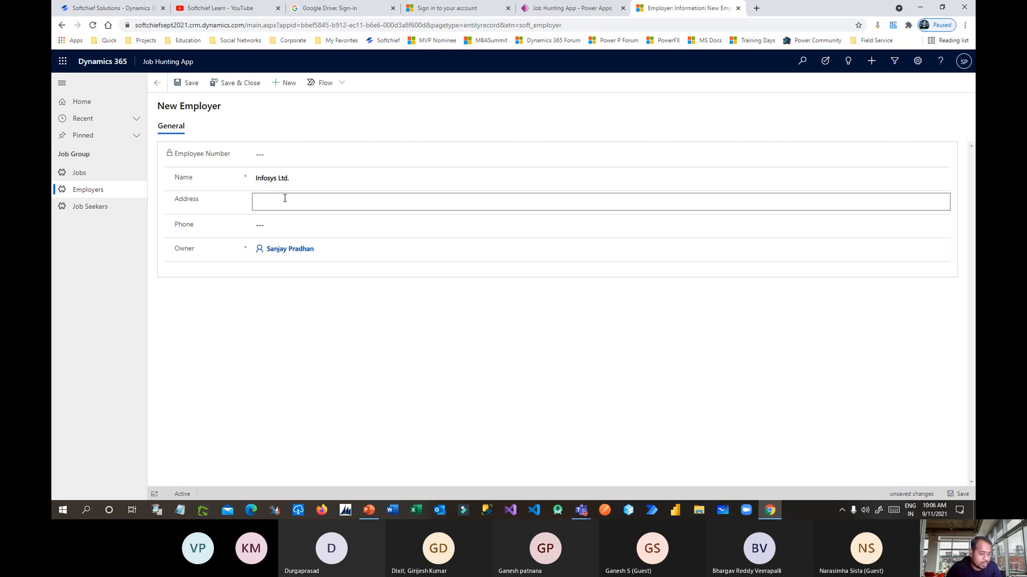
pyautogui.click(280, 225)
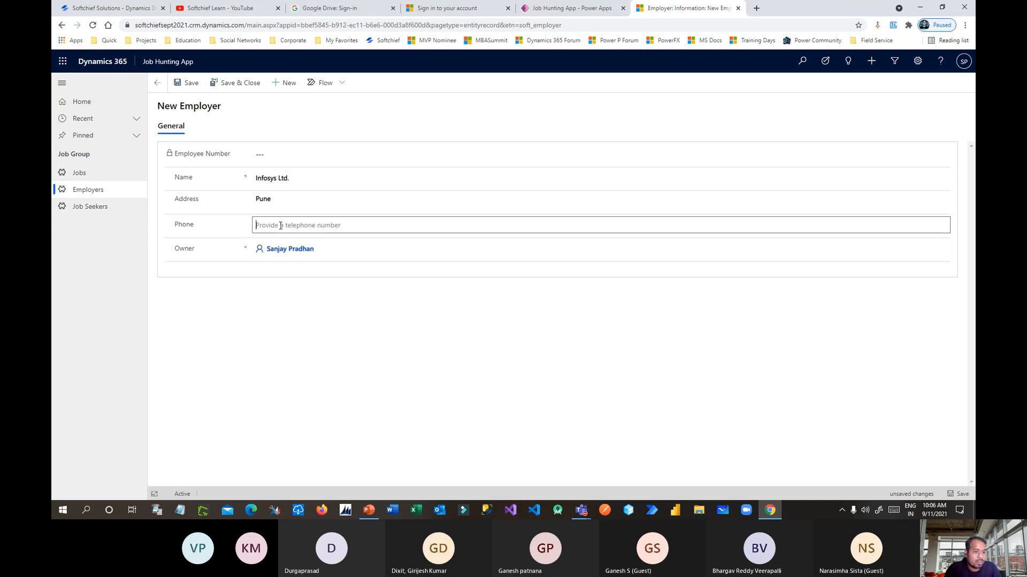
pyautogui.write('33333')
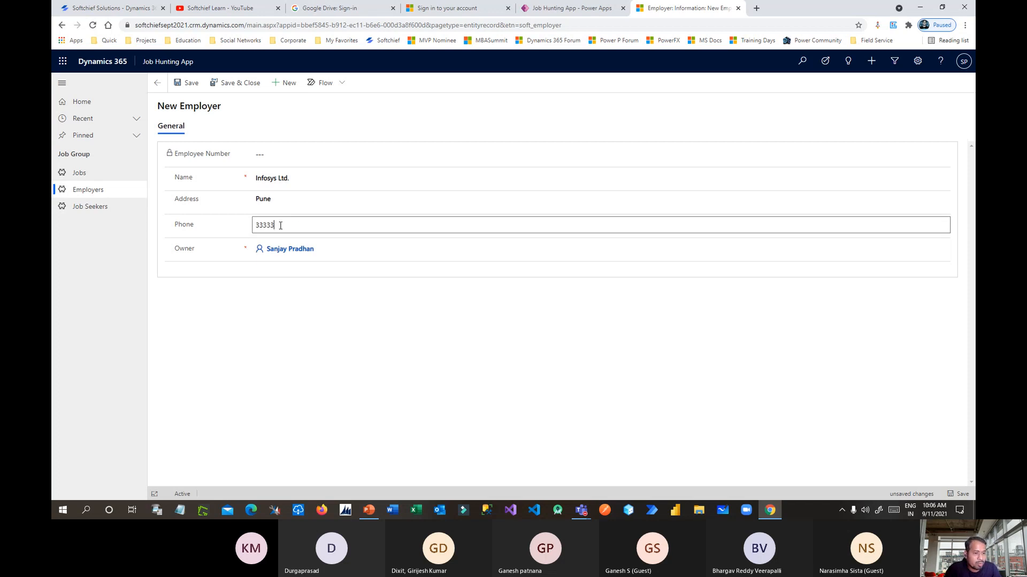
pyautogui.write('33344')
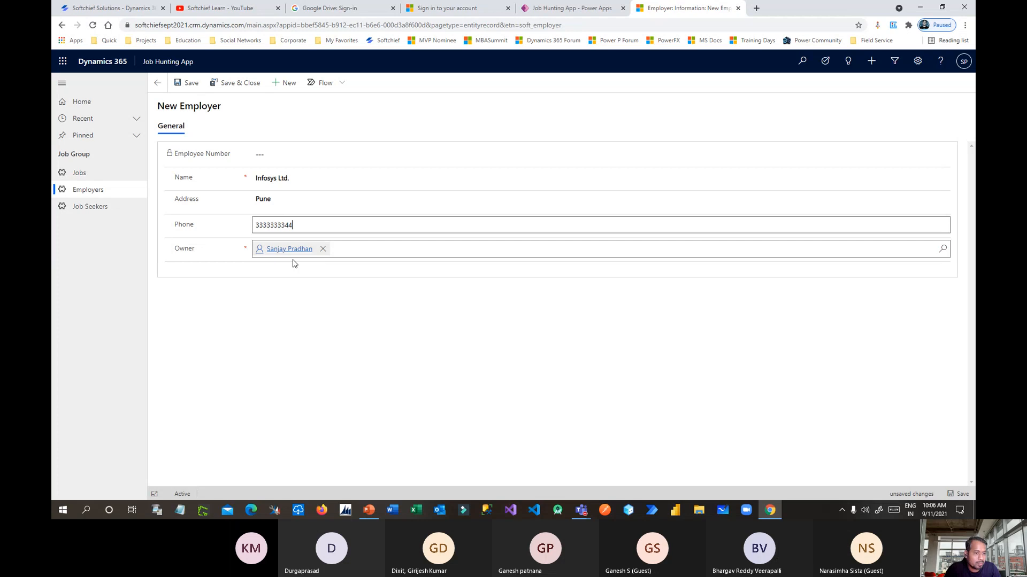
pyautogui.click(190, 82)
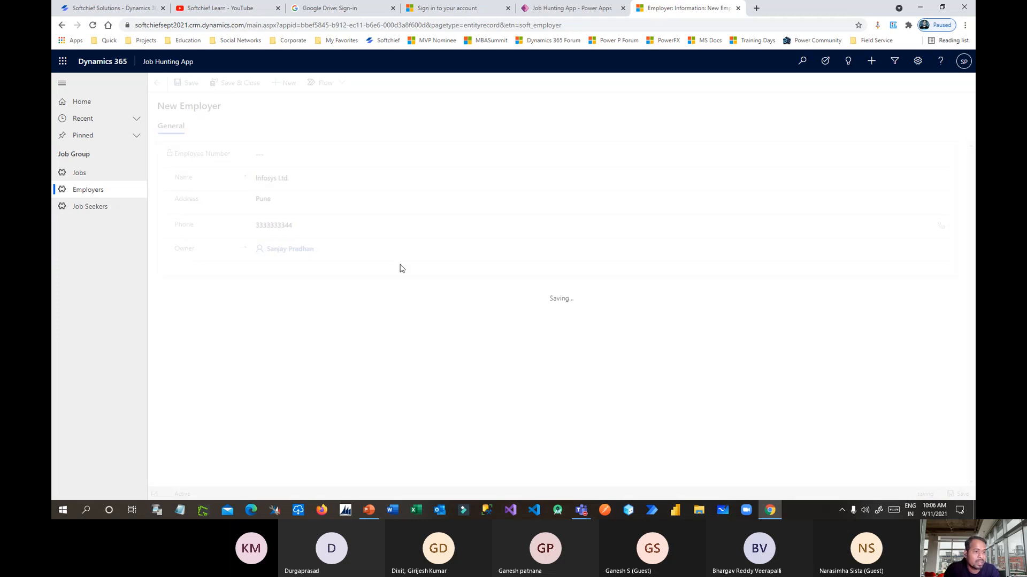
pyautogui.moveTo(263, 169); pyautogui.dragTo(291, 168)
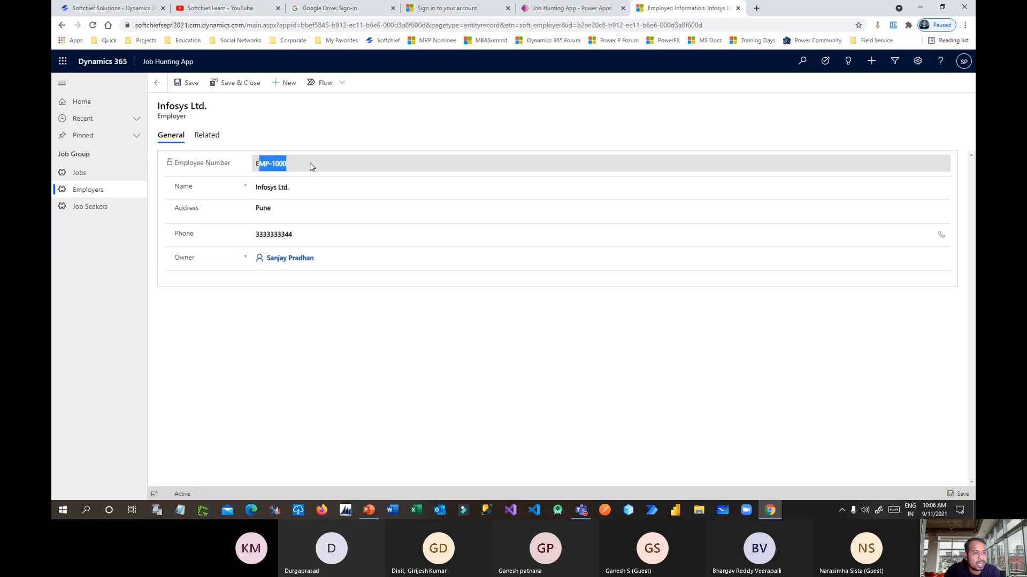
# Create employer Accenture Ltd. in Mumbai with its phone number, save & close, and reopen Employers.
pyautogui.click(285, 85)
pyautogui.click(273, 174)
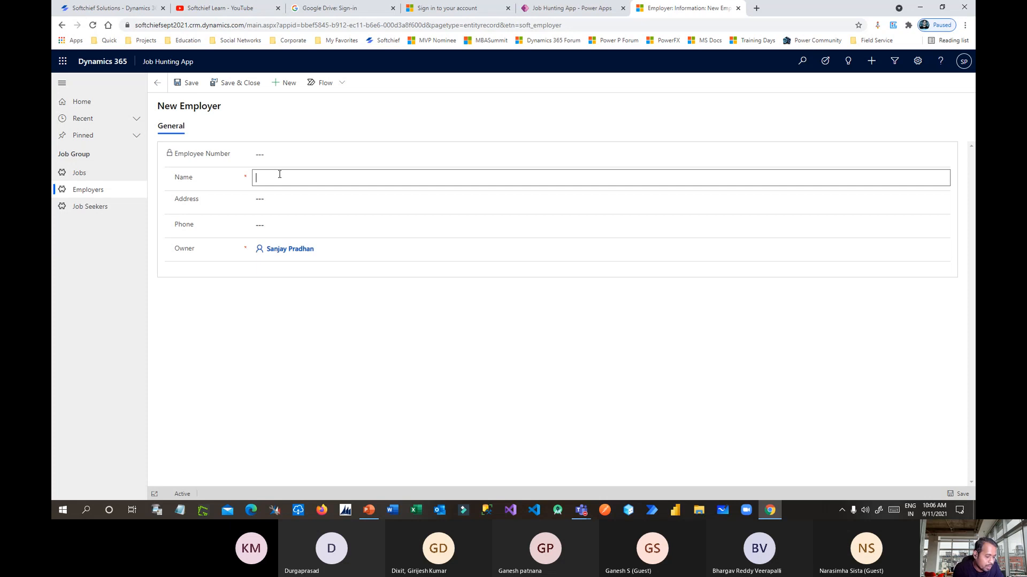
pyautogui.click(285, 202)
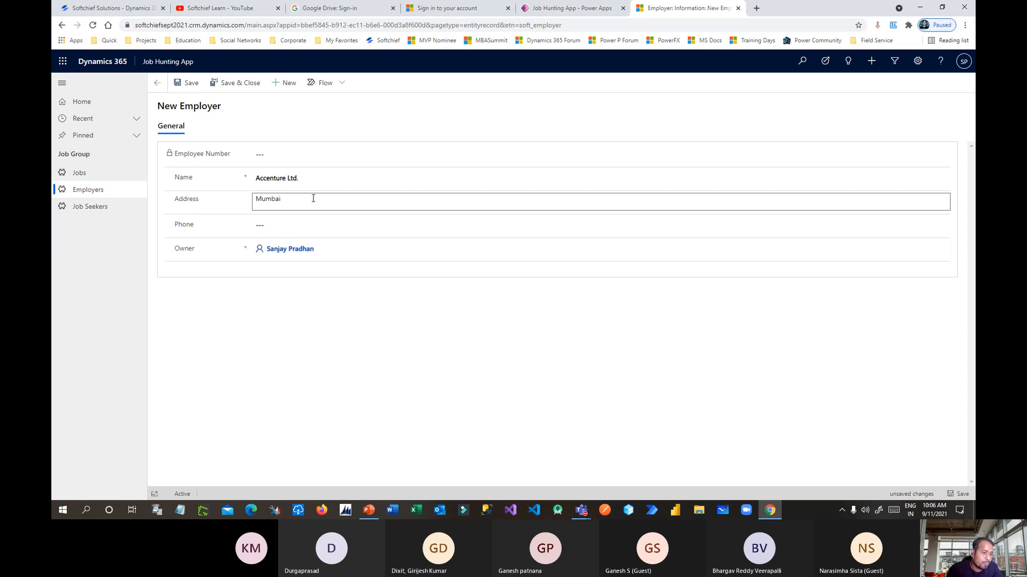
pyautogui.click(267, 225)
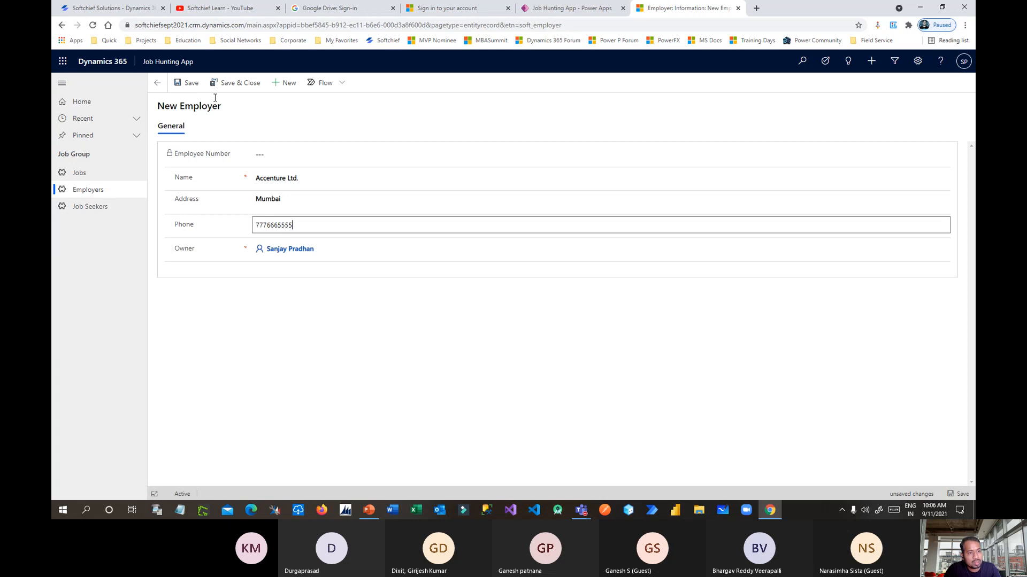
pyautogui.click(236, 83)
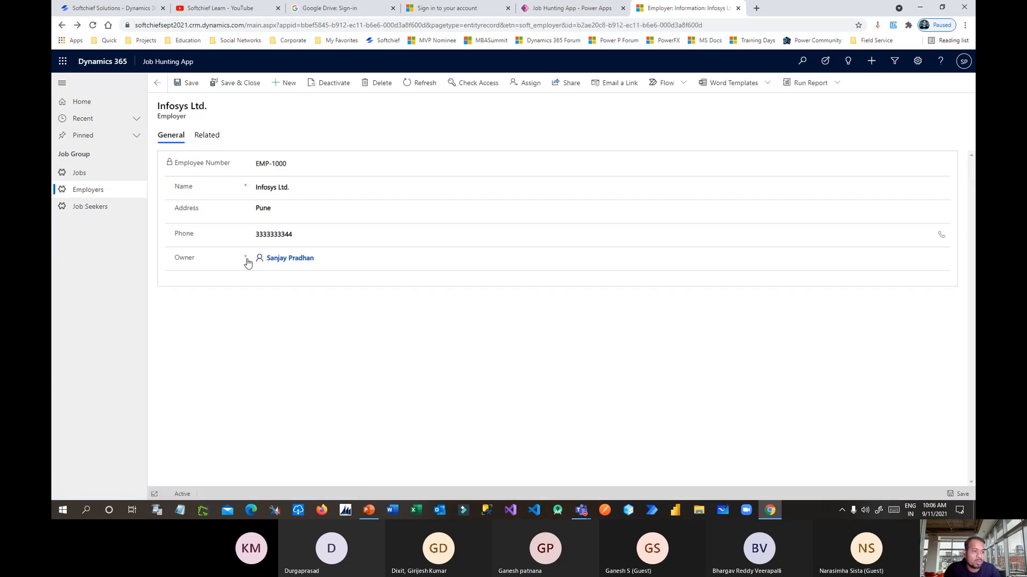
pyautogui.click(97, 192)
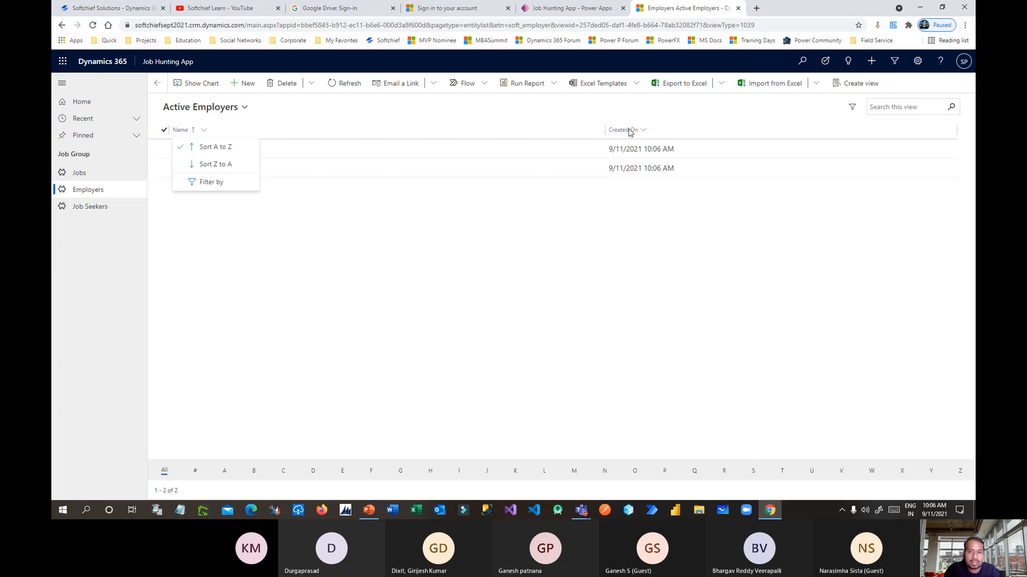
# Open the Infosys Ltd. employer record and display its related Jobs view.
pyautogui.click(389, 213)
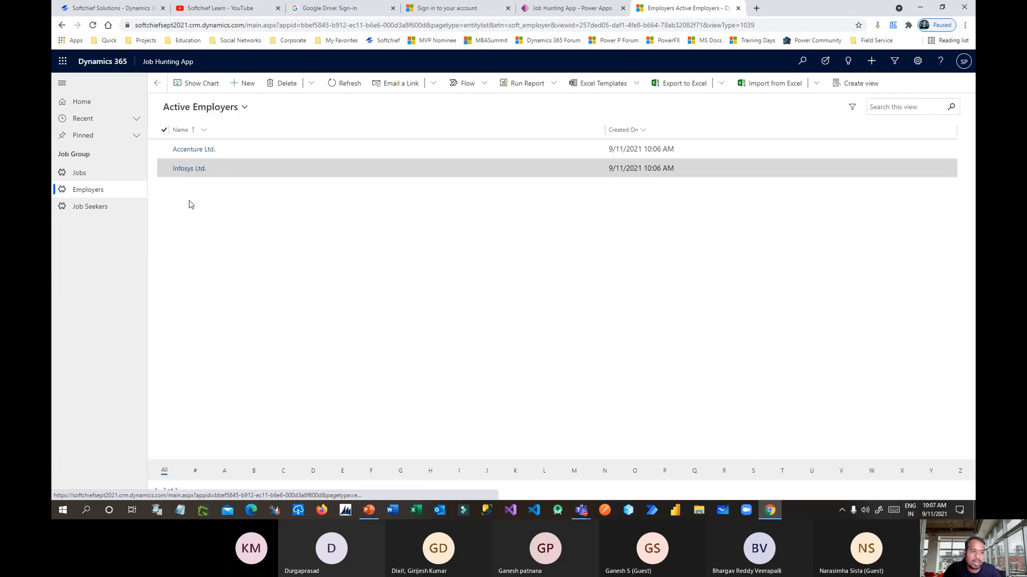
pyautogui.click(191, 172)
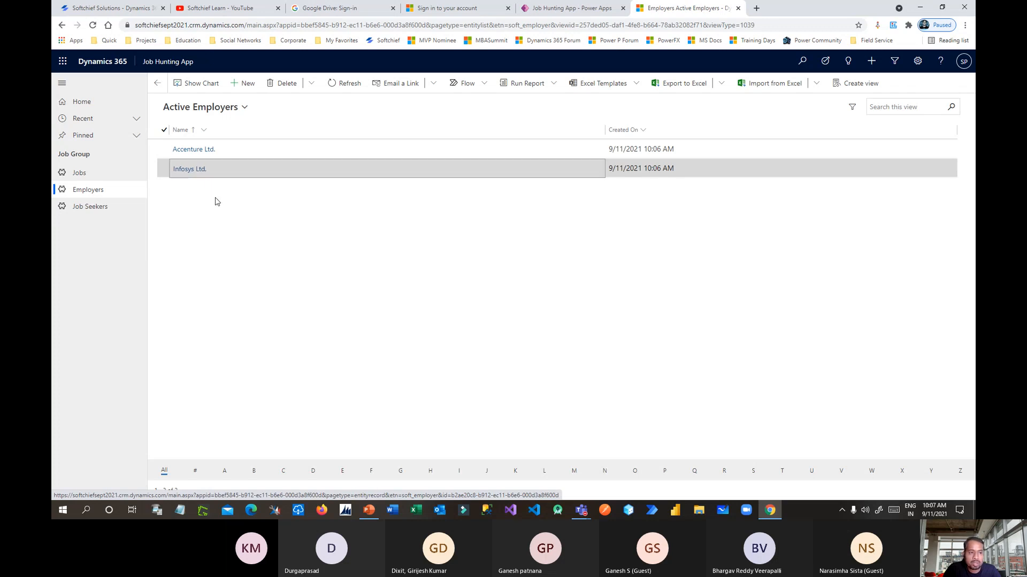
pyautogui.click(192, 170)
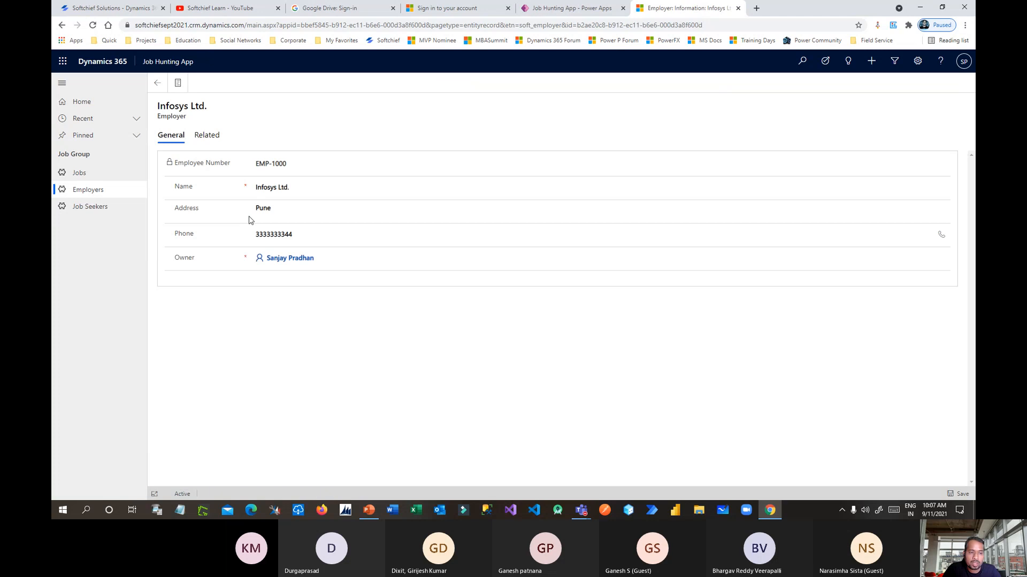
pyautogui.click(208, 135)
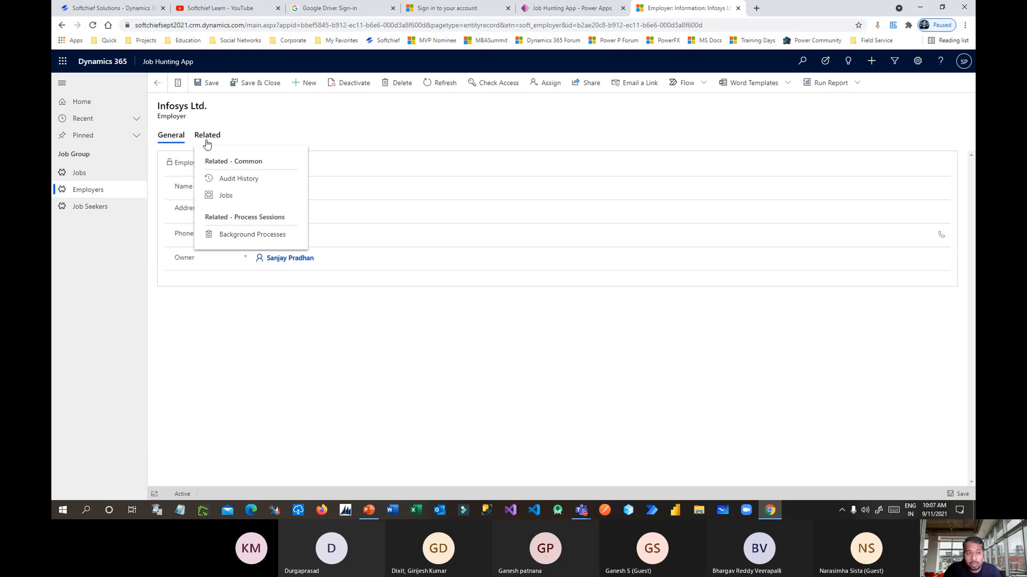
pyautogui.click(227, 196)
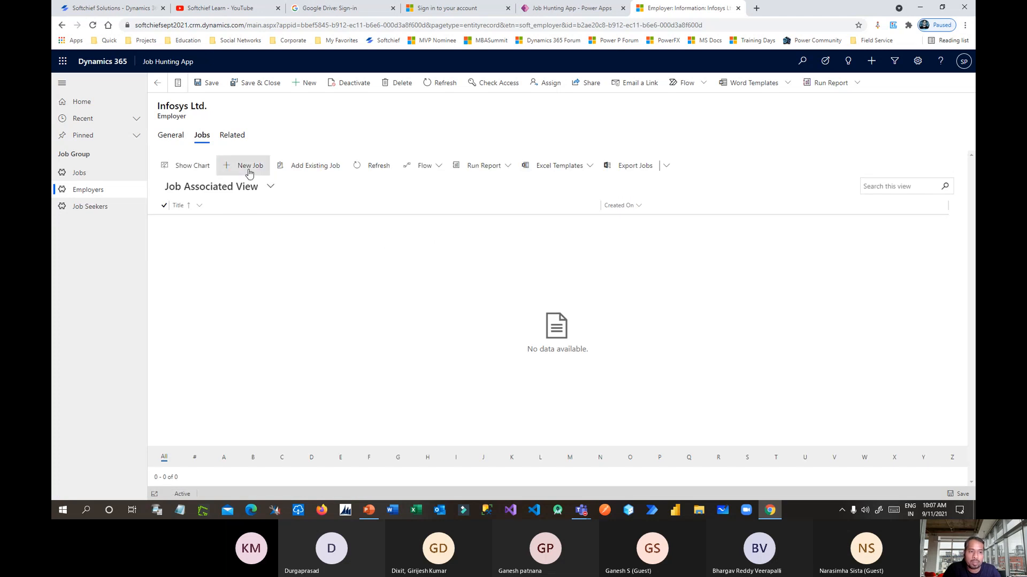
# Start a new Infosys Ltd. job titled 'Dynamics 365 CE Developer Vacancy', correcting the Dynamics misspelling.
pyautogui.click(249, 170)
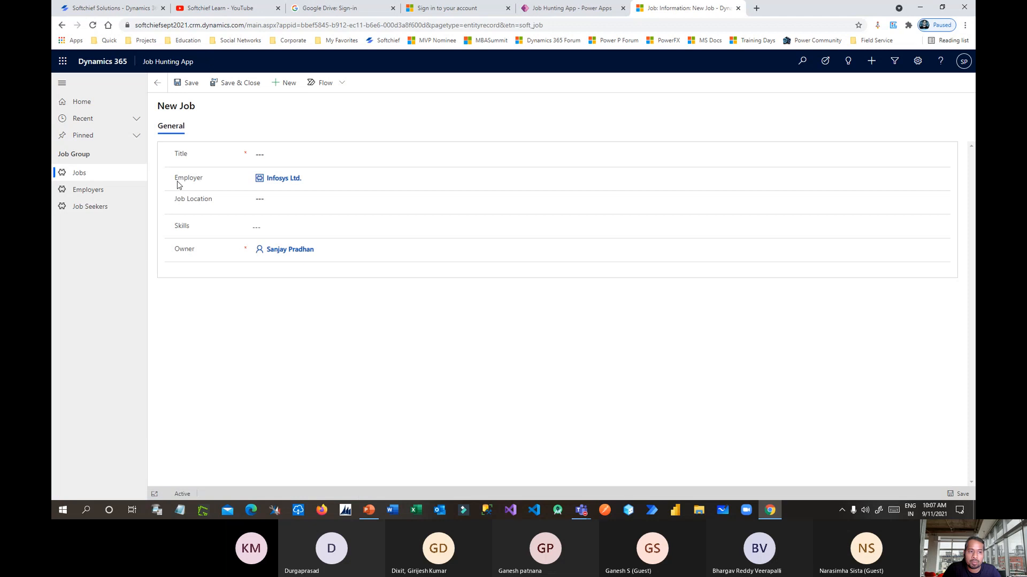
pyautogui.moveTo(178, 181); pyautogui.dragTo(205, 184)
pyautogui.click(263, 154)
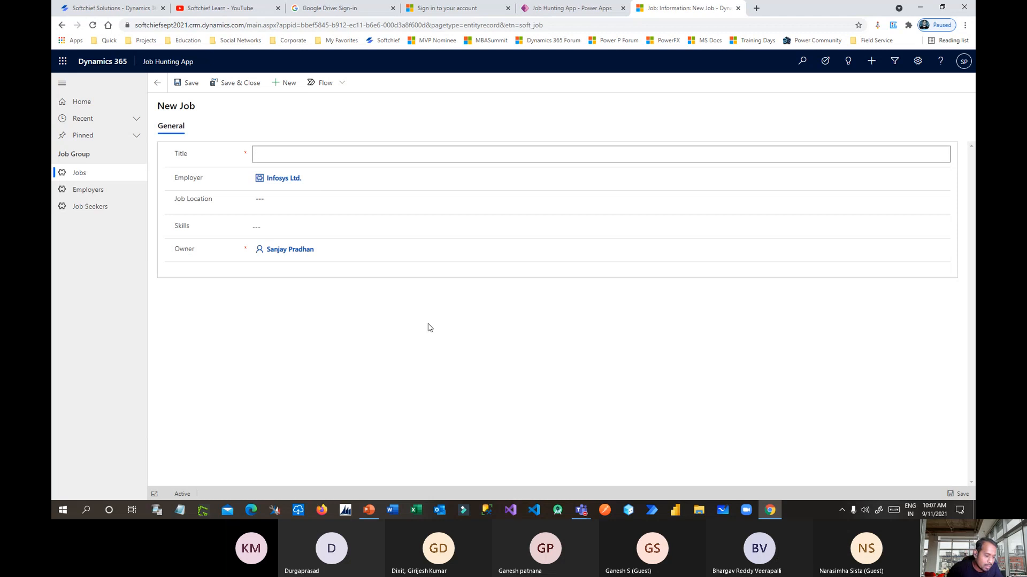
pyautogui.write('Developer')
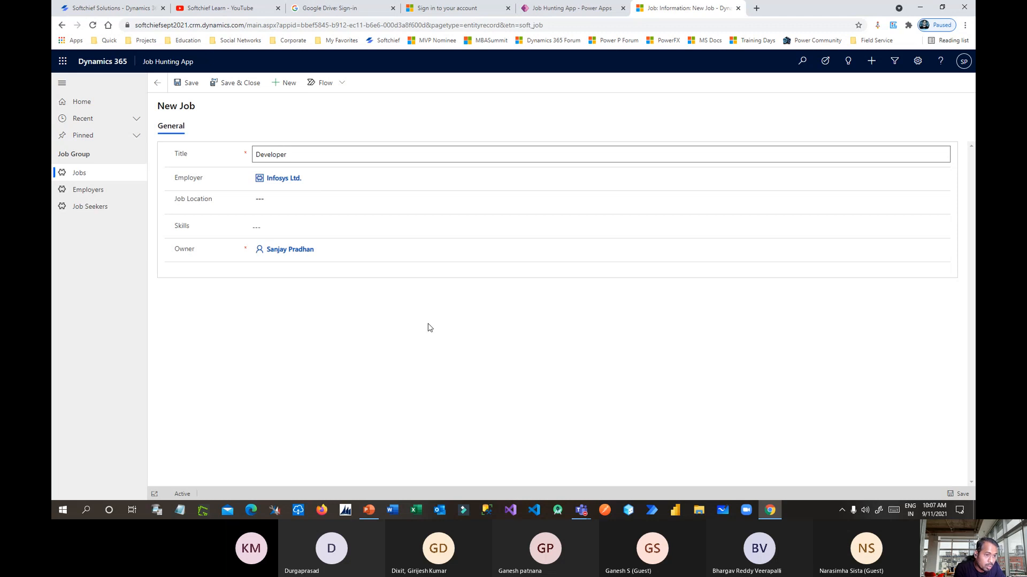
pyautogui.press('BackSpace')
pyautogui.press('BackSpace')
pyautogui.press('BackSpace')
pyautogui.press('BackSpace')
pyautogui.press('BackSpace')
pyautogui.press('BackSpace')
pyautogui.press('BackSpace')
pyautogui.press('BackSpace')
pyautogui.press('BackSpace')
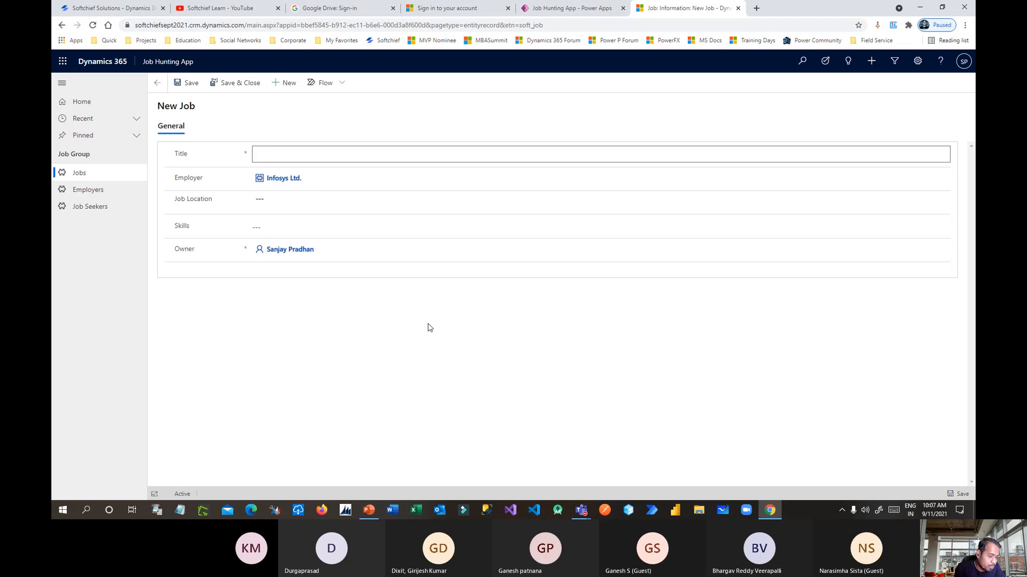
pyautogui.write('Dynamcis 365 CE Developer')
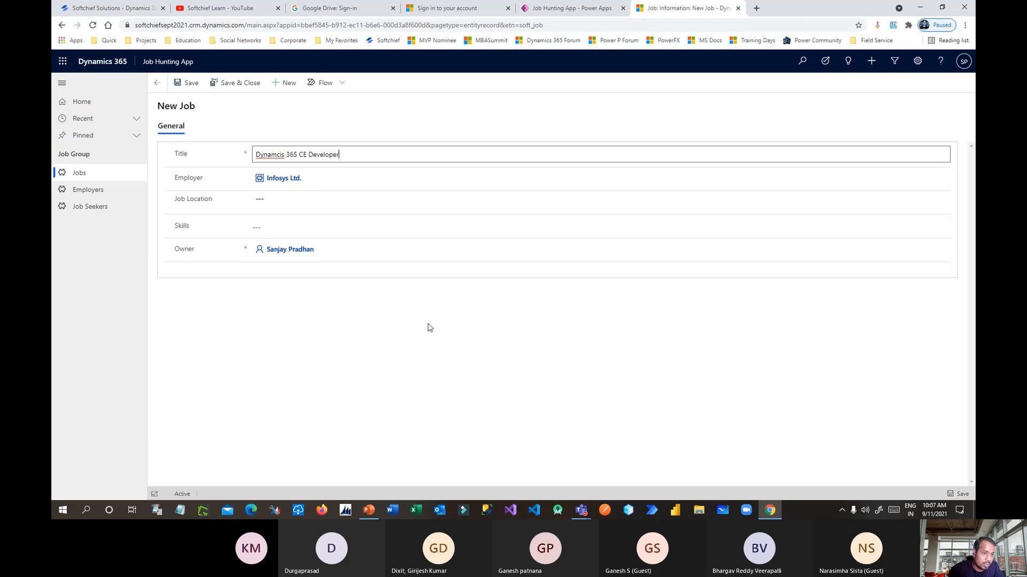
pyautogui.rightClick(281, 155)
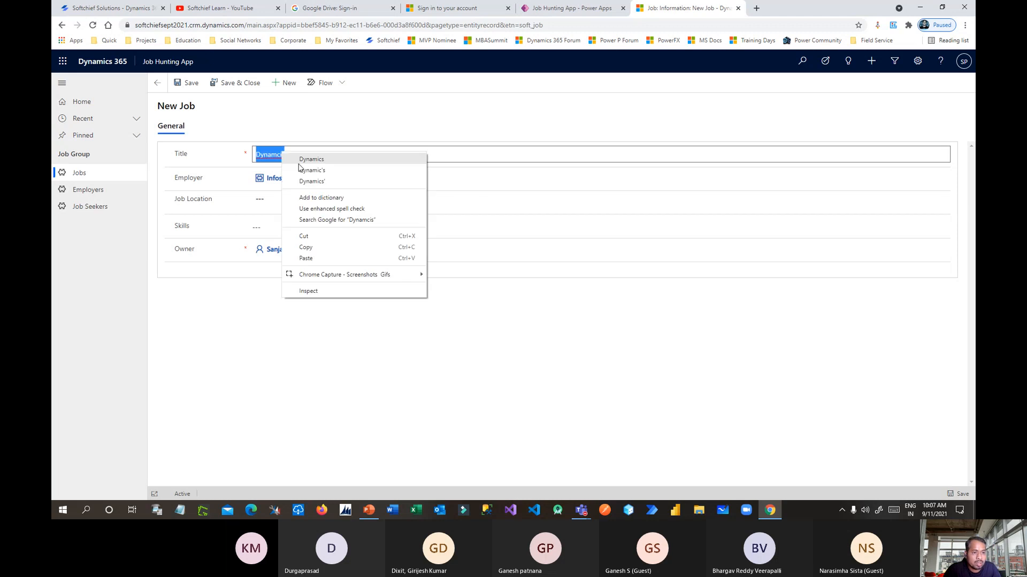
pyautogui.click(336, 158)
pyautogui.write('-')
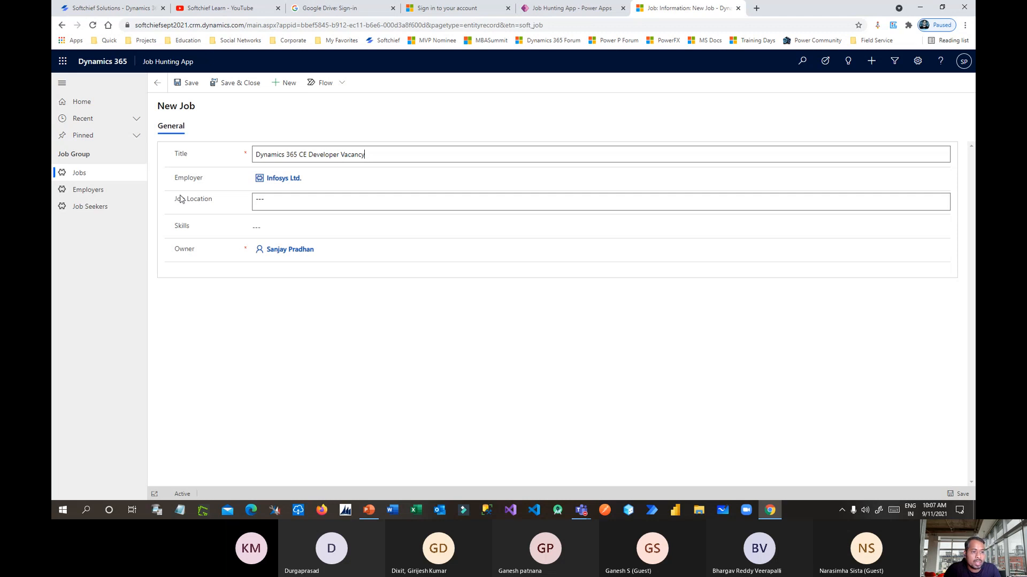
# Set location Pune, Mumbai, Kolkata, tick HTML, CSS, C# and Dynamics 365, then save & close.
pyautogui.click(288, 201)
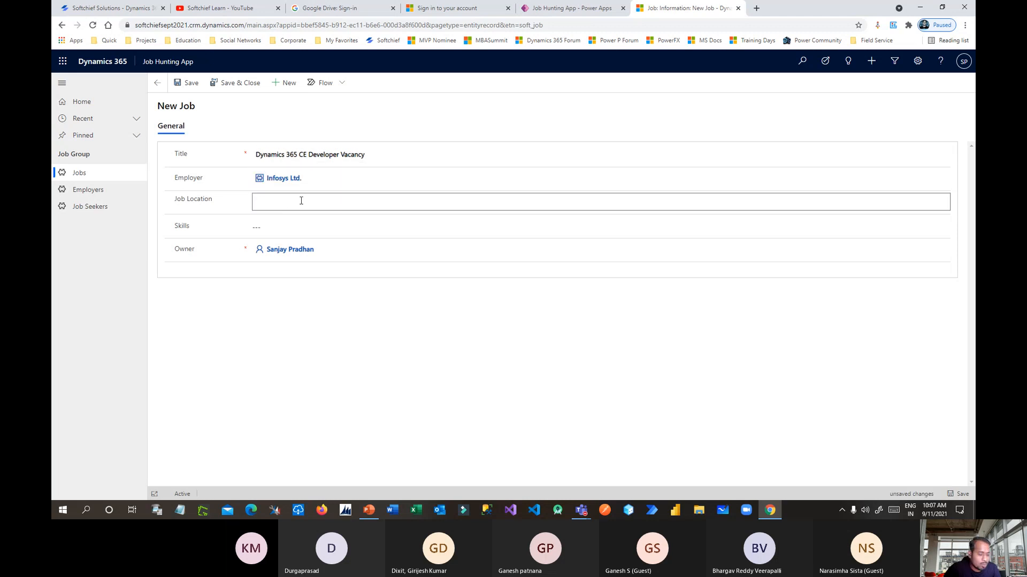
pyautogui.write('Pune')
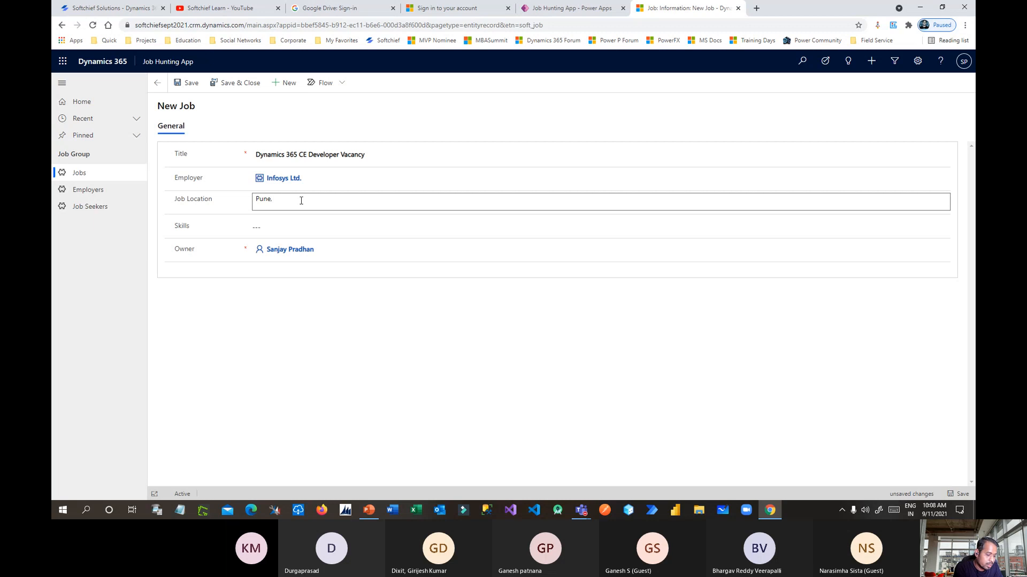
pyautogui.write(', Mu')
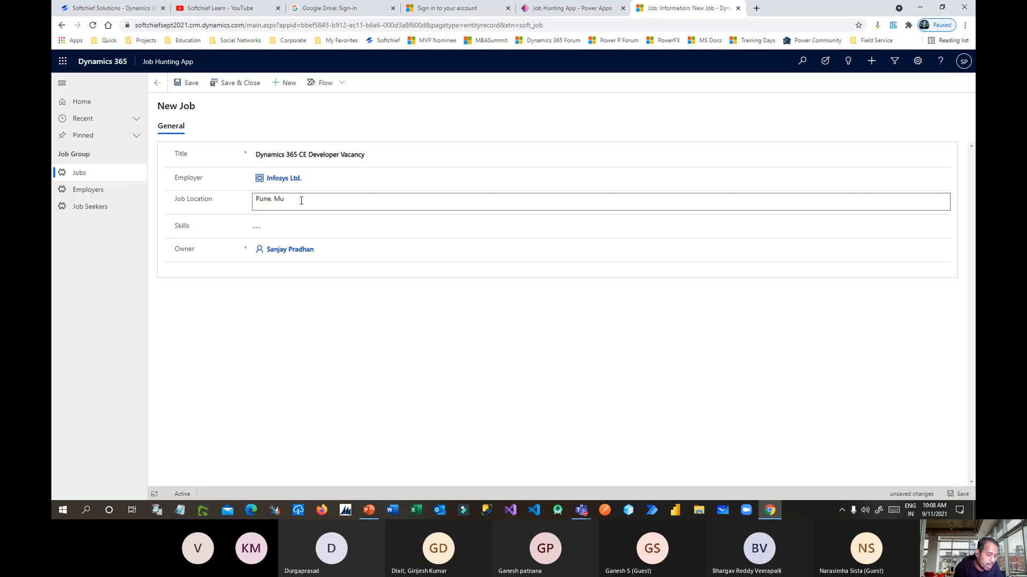
pyautogui.write('mbai, Kolkata')
pyautogui.click(292, 230)
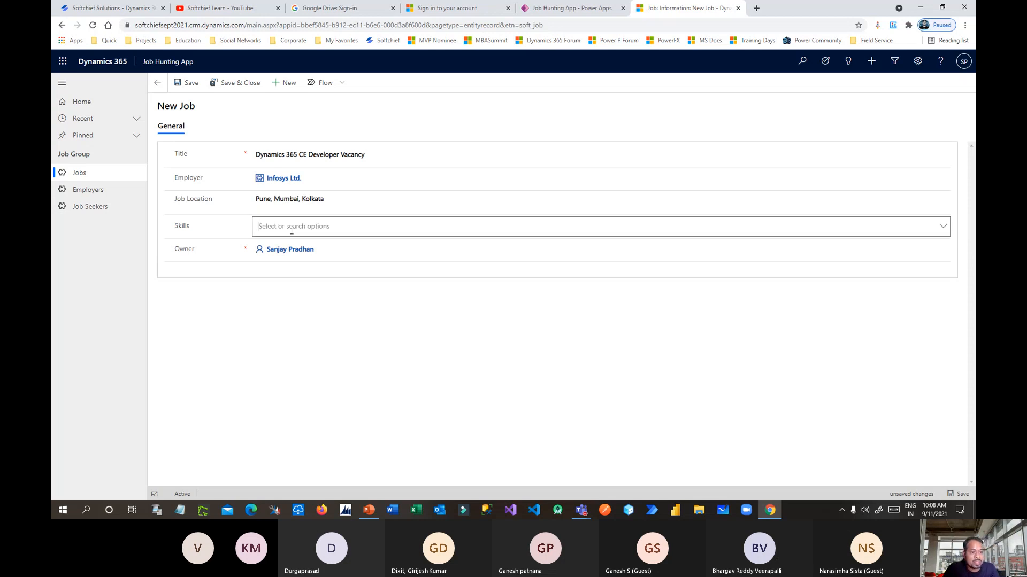
pyautogui.click(943, 227)
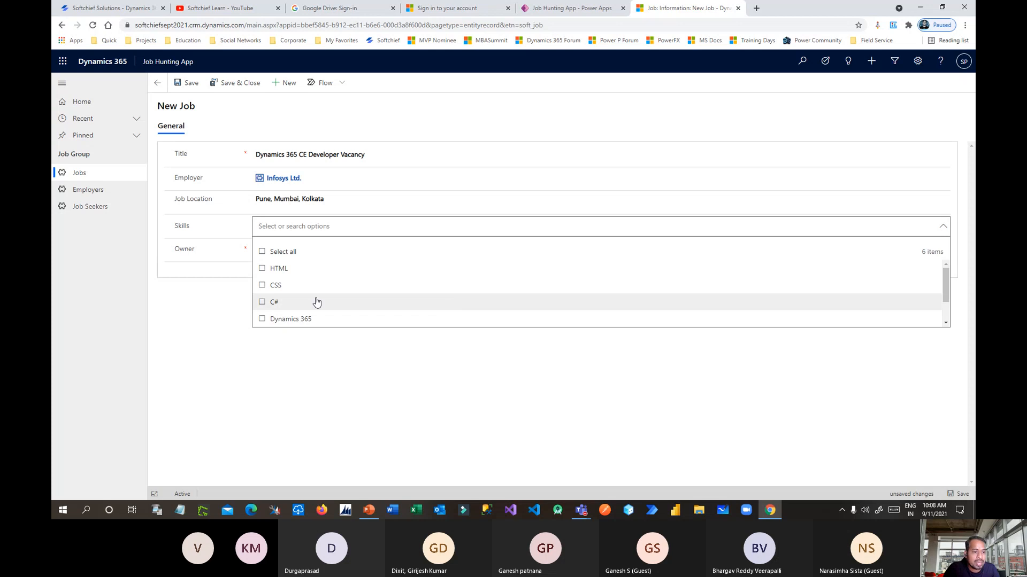
pyautogui.click(283, 319)
pyautogui.click(276, 319)
pyautogui.click(276, 302)
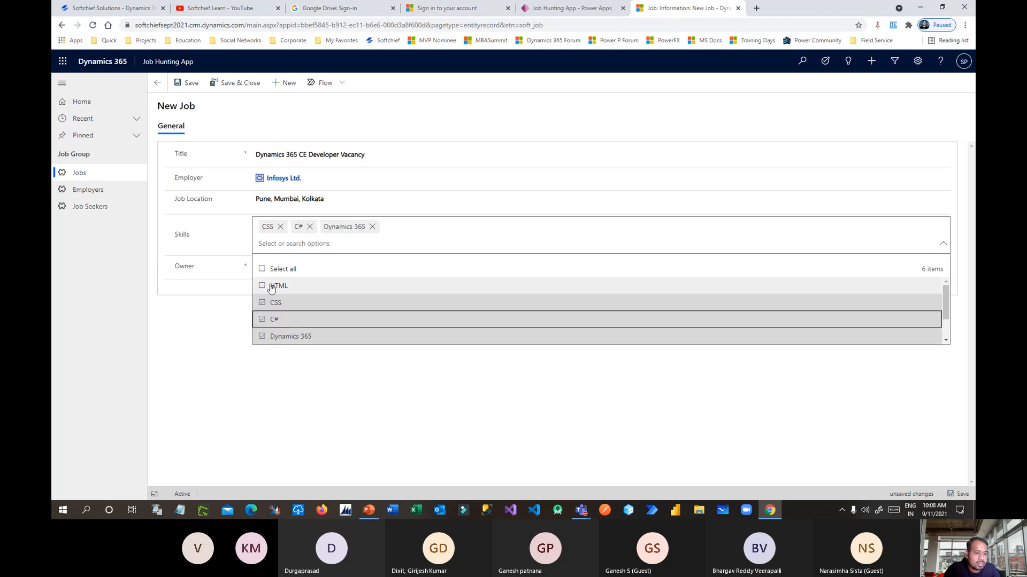
pyautogui.click(278, 285)
pyautogui.click(352, 374)
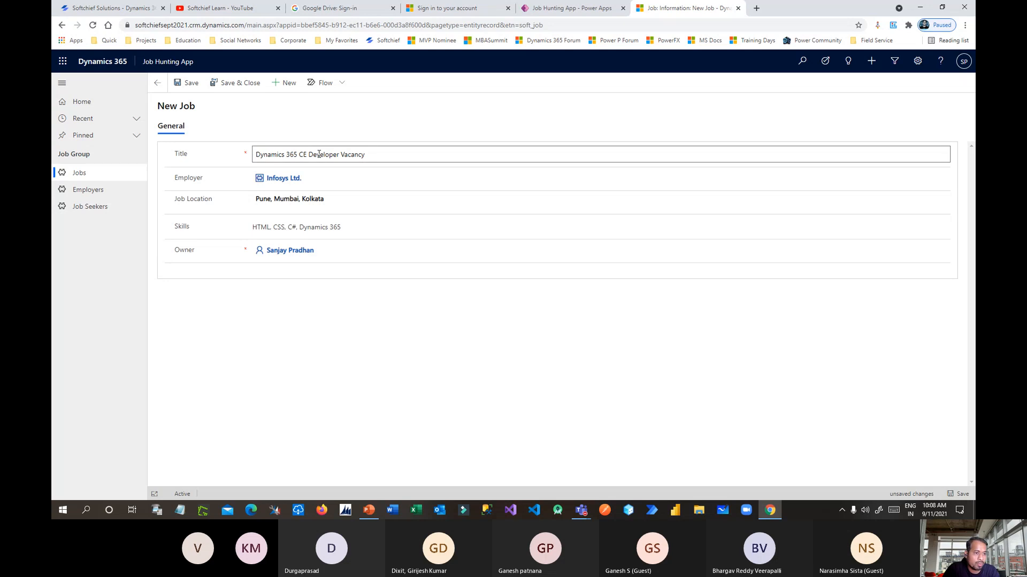
pyautogui.click(233, 84)
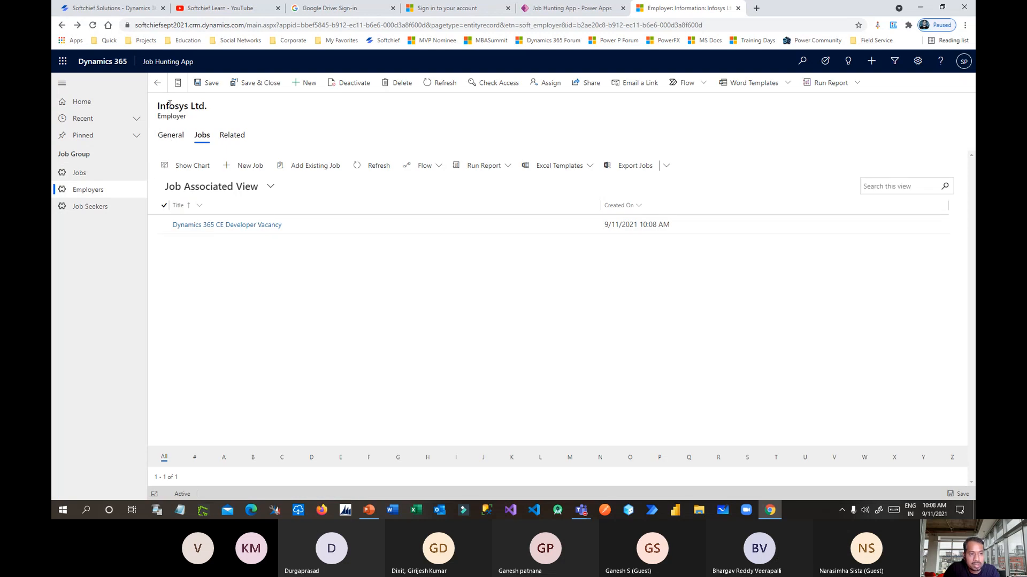
# Add Infosys job 'Business Analyst Post for D365' in Bhubaneswar with skill Dynamics 365, then save & close.
pyautogui.moveTo(169, 106); pyautogui.dragTo(197, 106)
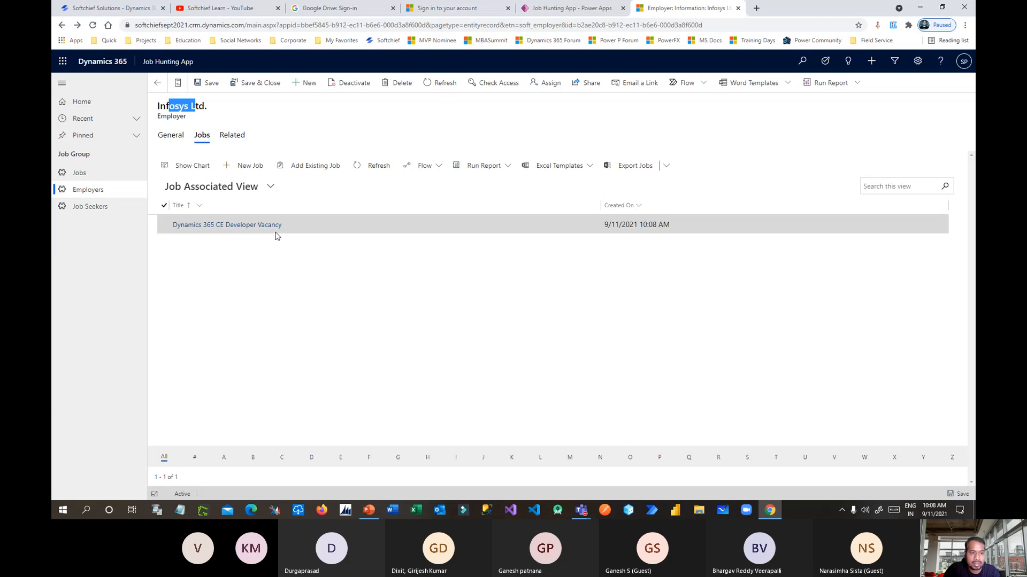
pyautogui.click(252, 166)
pyautogui.click(269, 152)
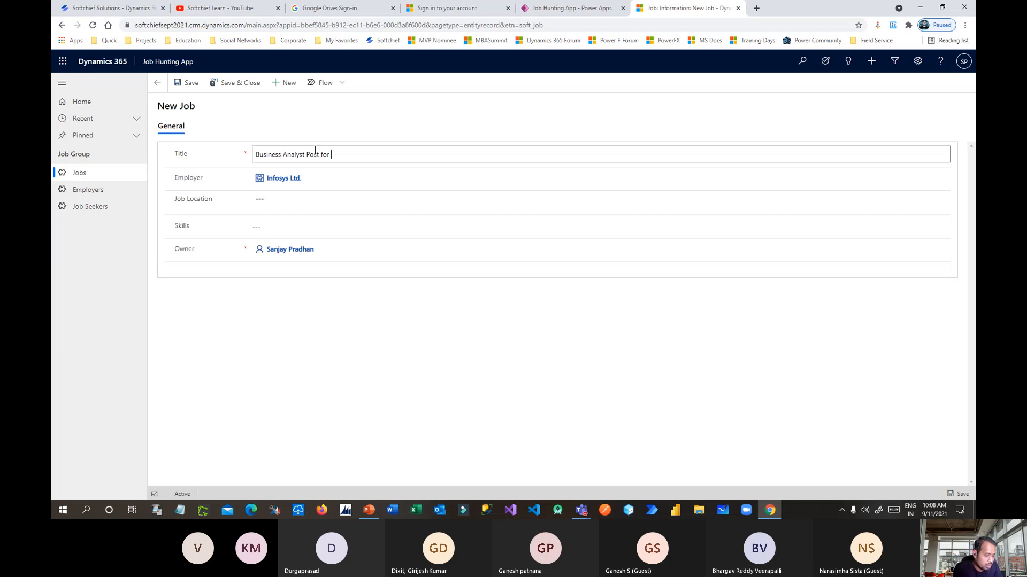
pyautogui.click(328, 202)
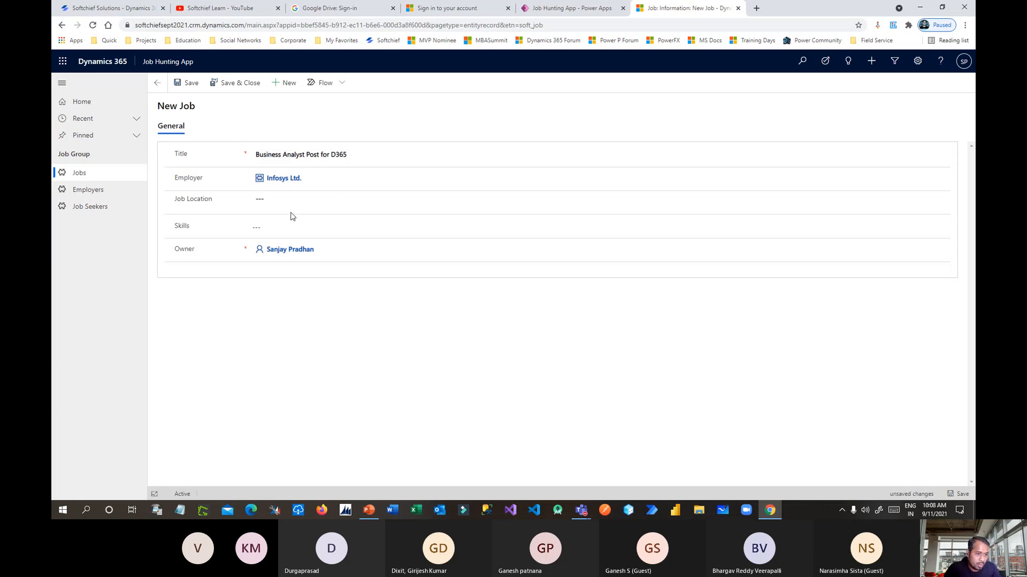
pyautogui.write('Bhubaneswar')
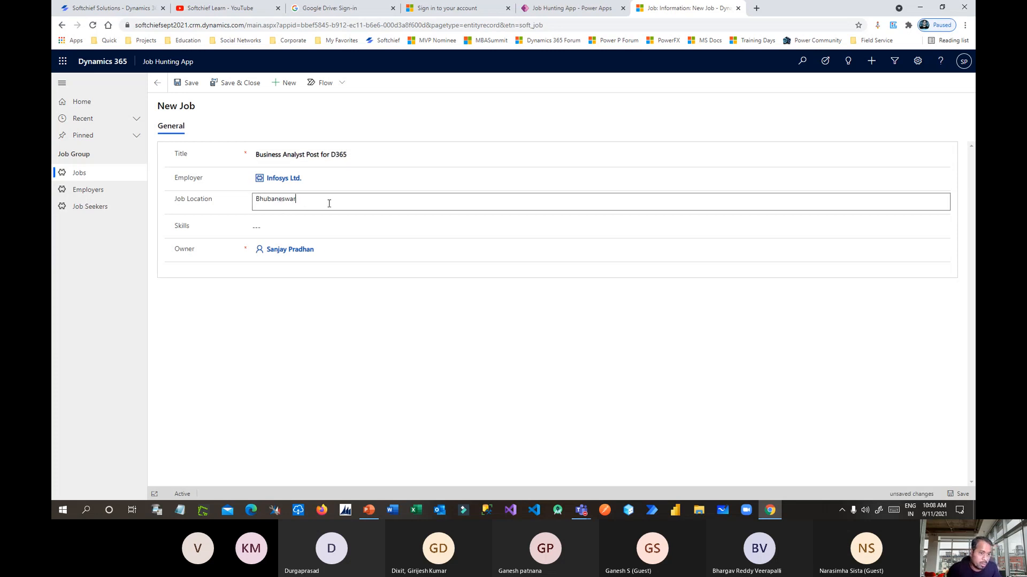
pyautogui.click(303, 225)
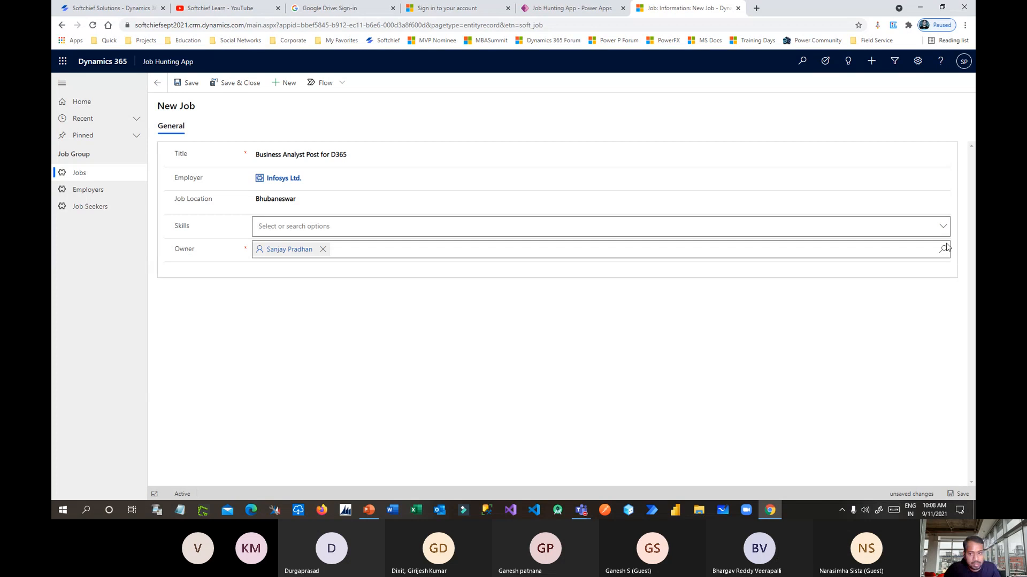
pyautogui.click(942, 227)
pyautogui.click(267, 320)
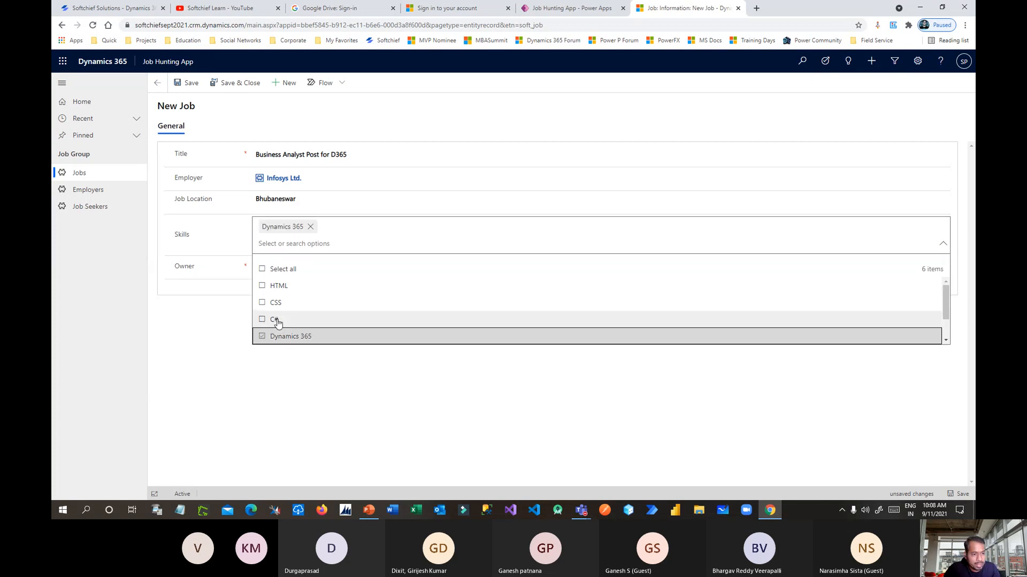
pyautogui.click(348, 366)
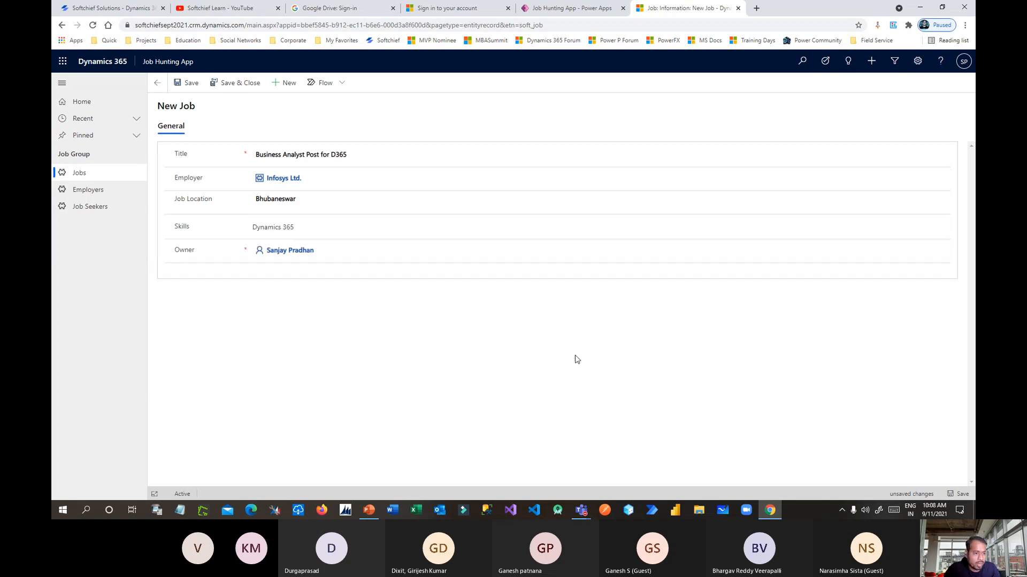
pyautogui.click(236, 83)
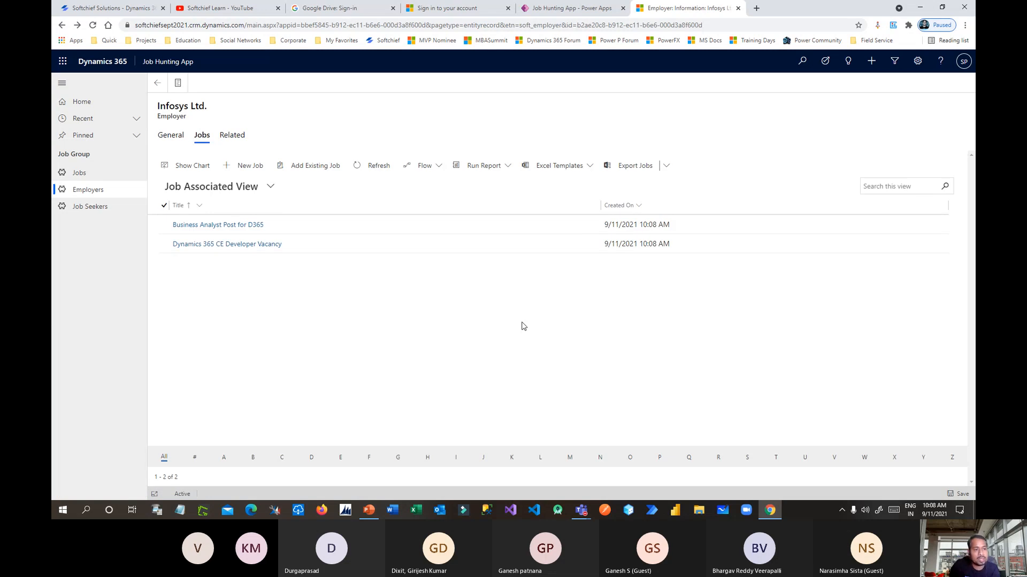
# Leave the employer record and start a new Job Seeker record.
pyautogui.click(170, 135)
pyautogui.moveTo(160, 106); pyautogui.dragTo(247, 114)
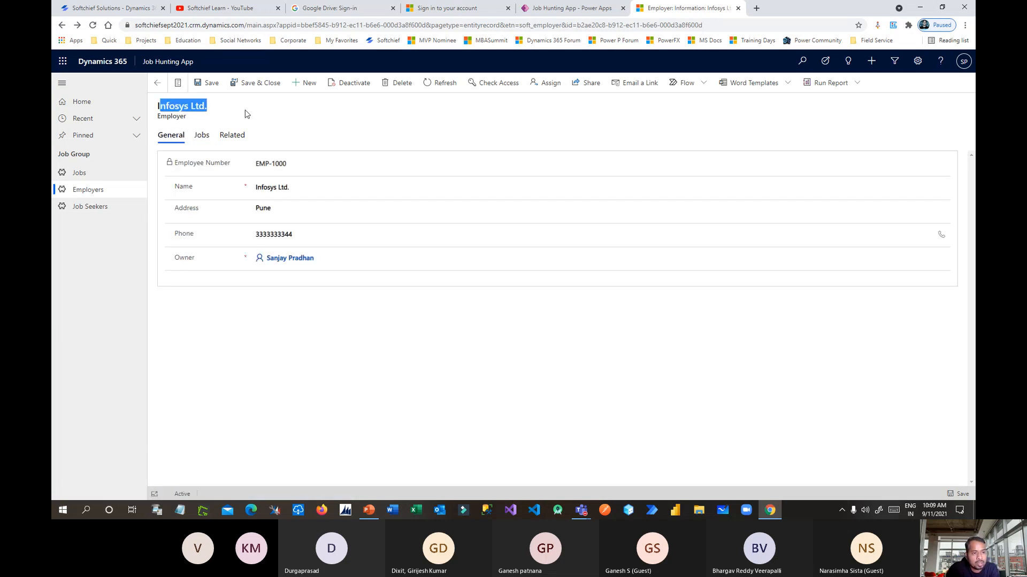
pyautogui.click(247, 114)
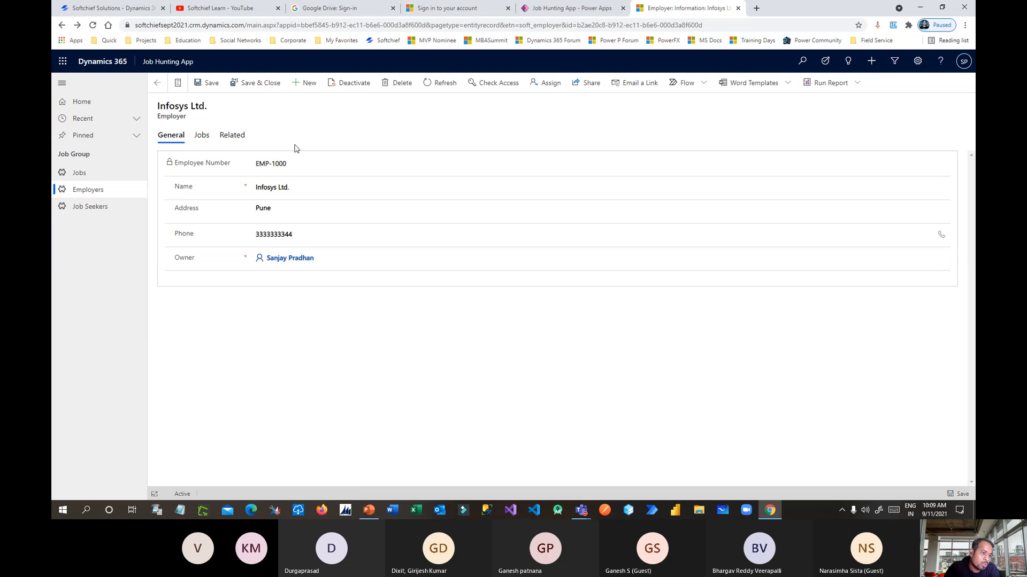
pyautogui.click(97, 208)
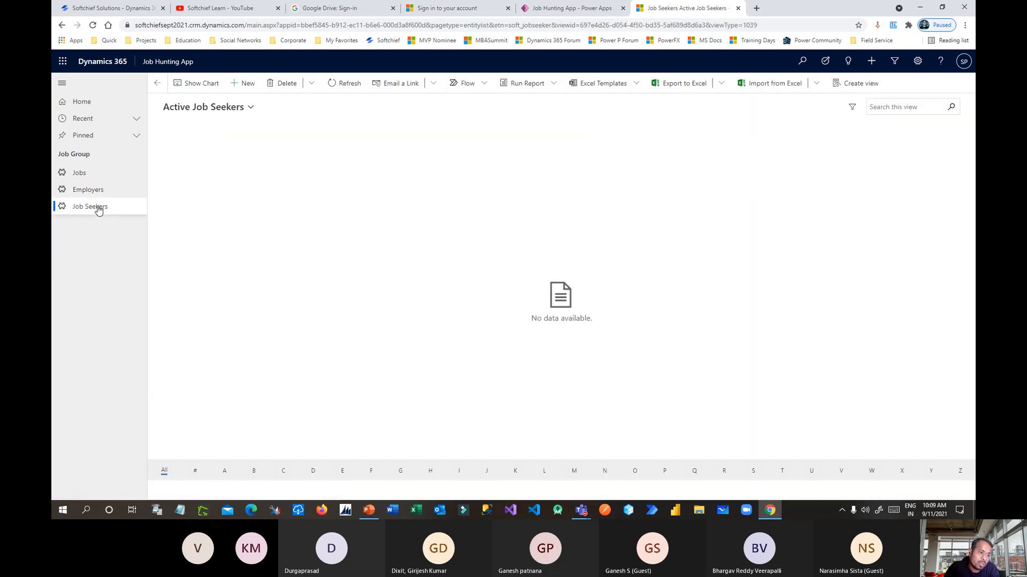
pyautogui.click(246, 84)
# Enter the job seeker's name, address Mumbai, India and mobile number, then save.
pyautogui.click(325, 159)
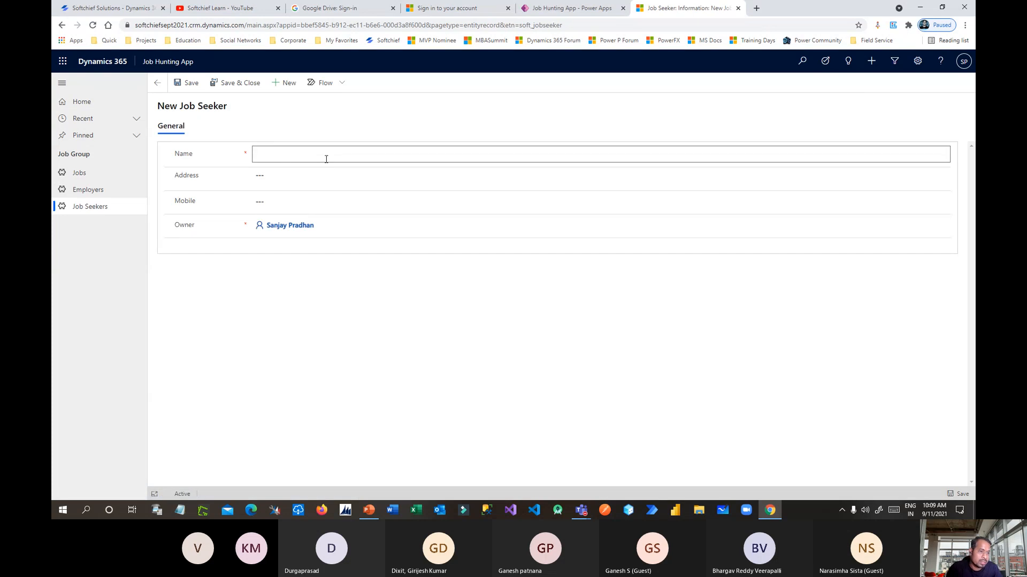
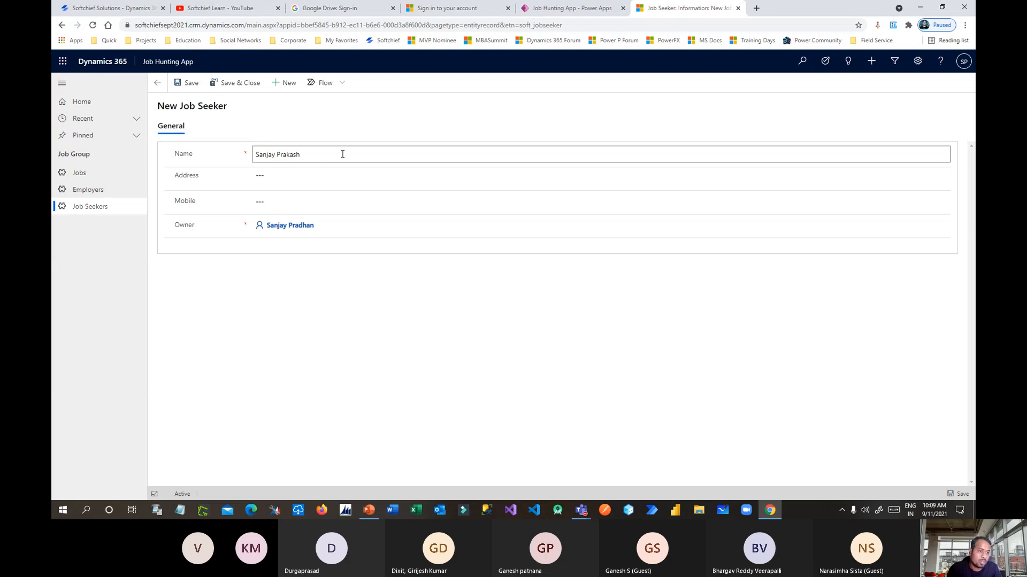
pyautogui.click(314, 171)
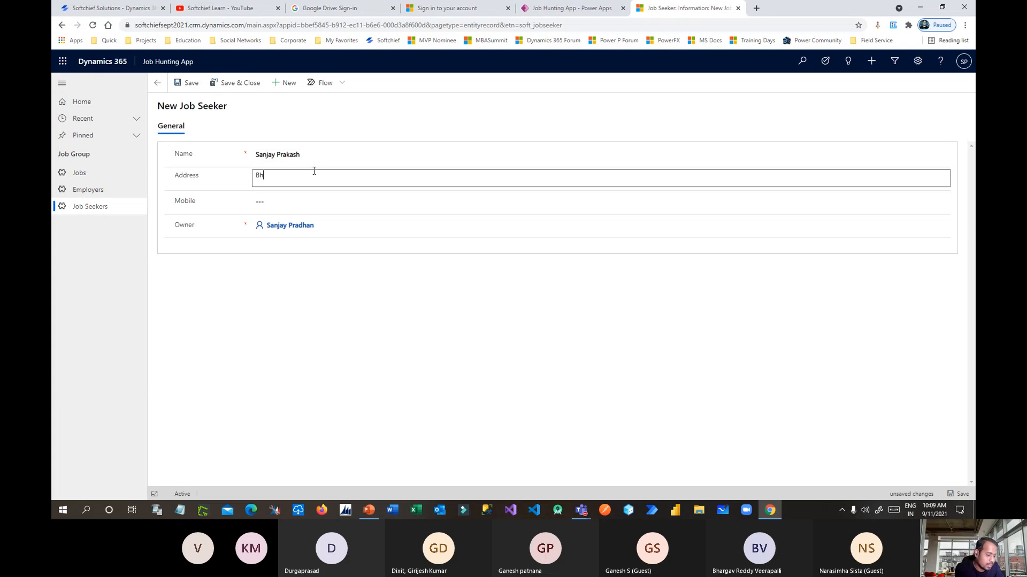
pyautogui.write('Mumbai')
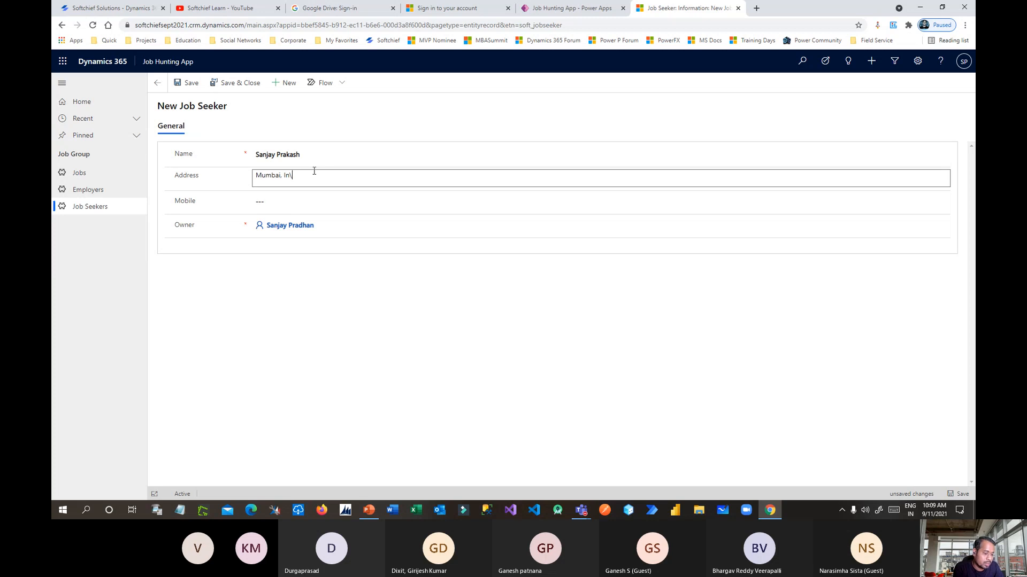
pyautogui.write(', India')
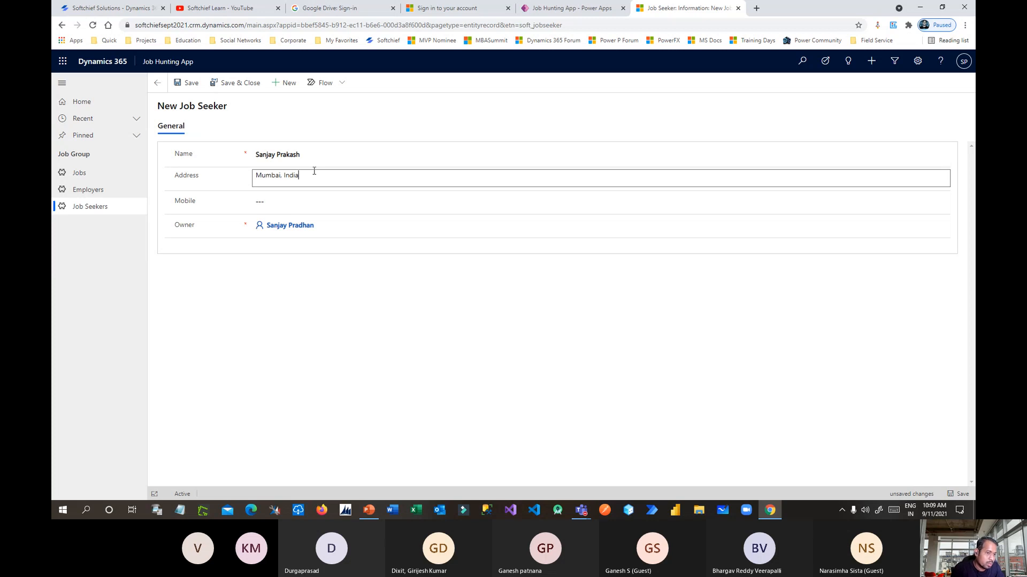
pyautogui.click(284, 199)
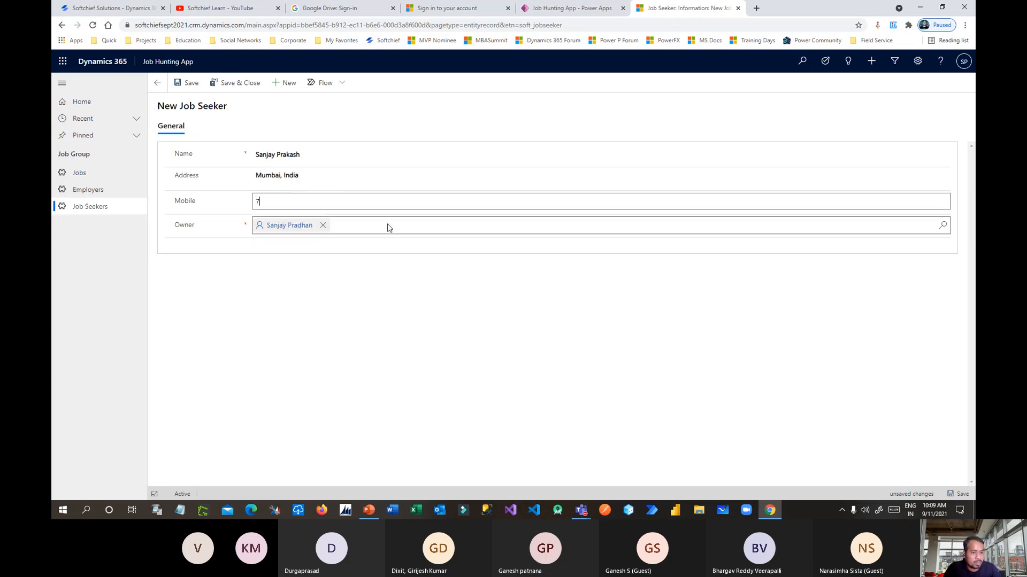
pyautogui.click(186, 83)
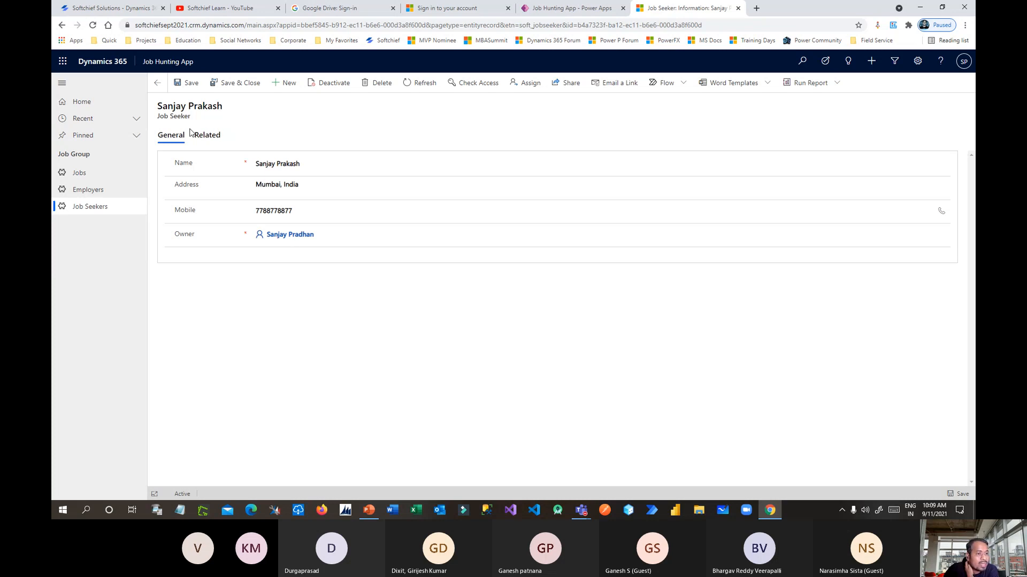
pyautogui.moveTo(165, 117); pyautogui.dragTo(188, 117)
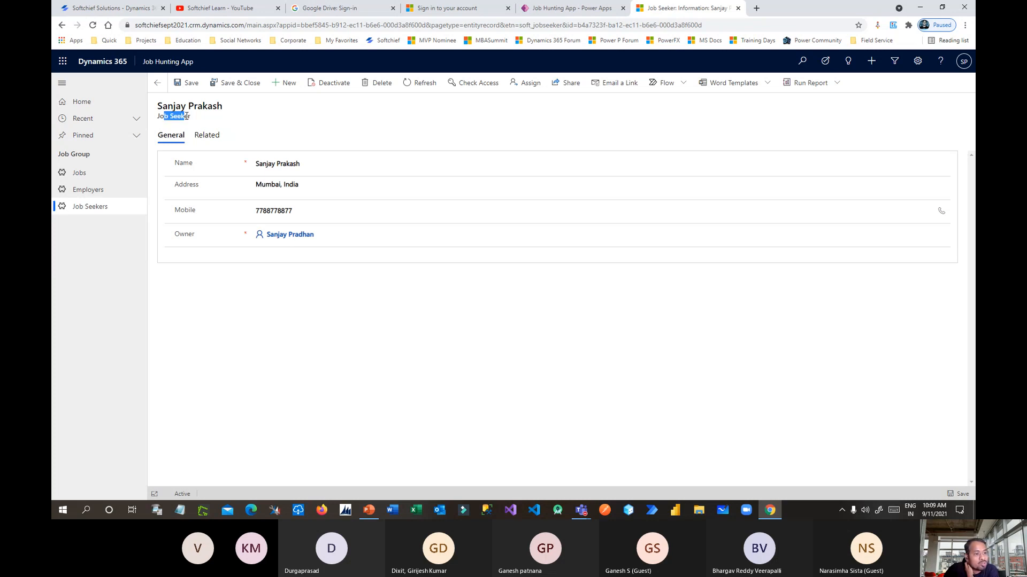
# Show the job seeker's related Jobs view and close the Add Existing Job picker unused.
pyautogui.click(215, 138)
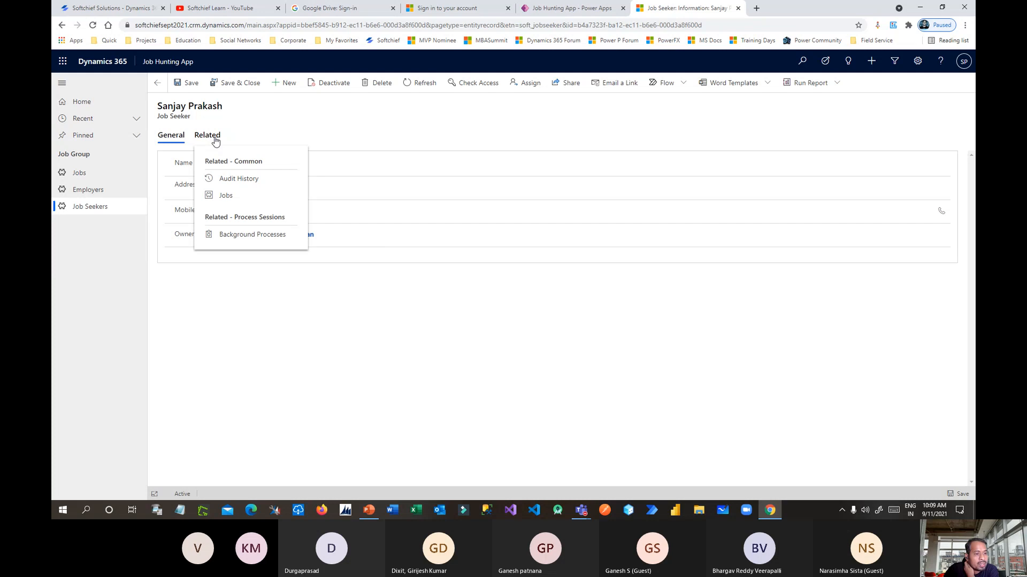
pyautogui.click(226, 195)
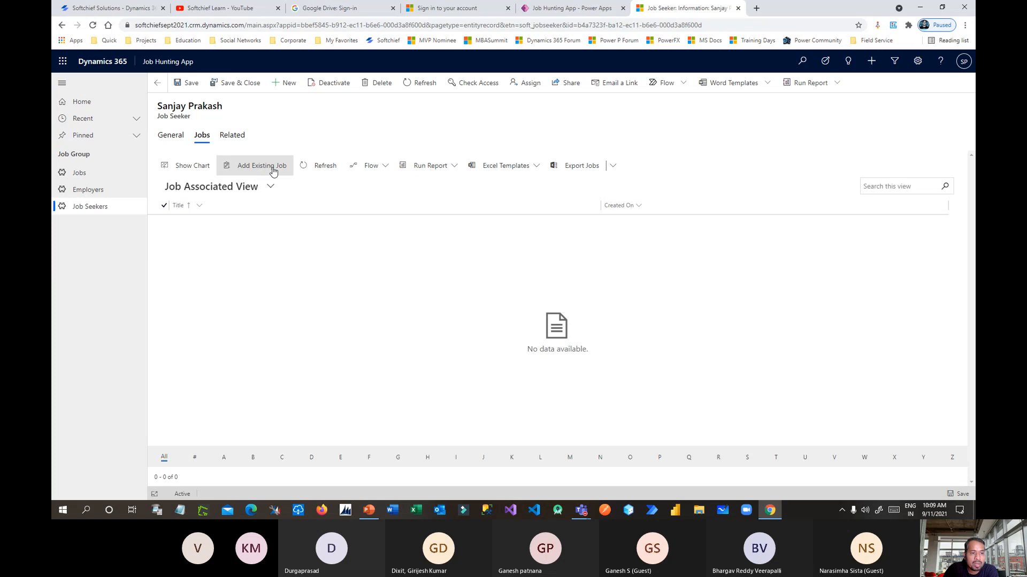
pyautogui.click(273, 170)
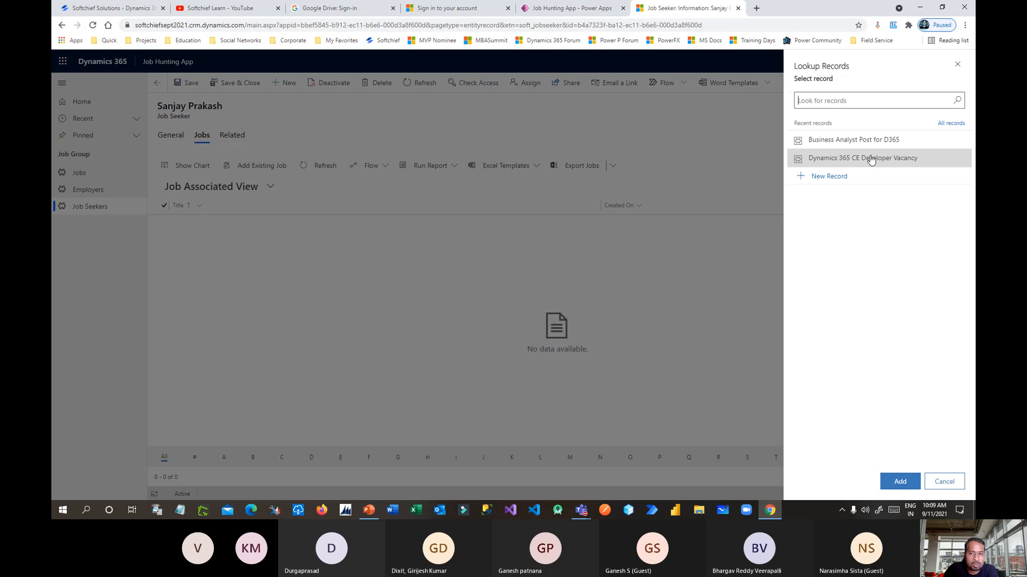
pyautogui.click(957, 65)
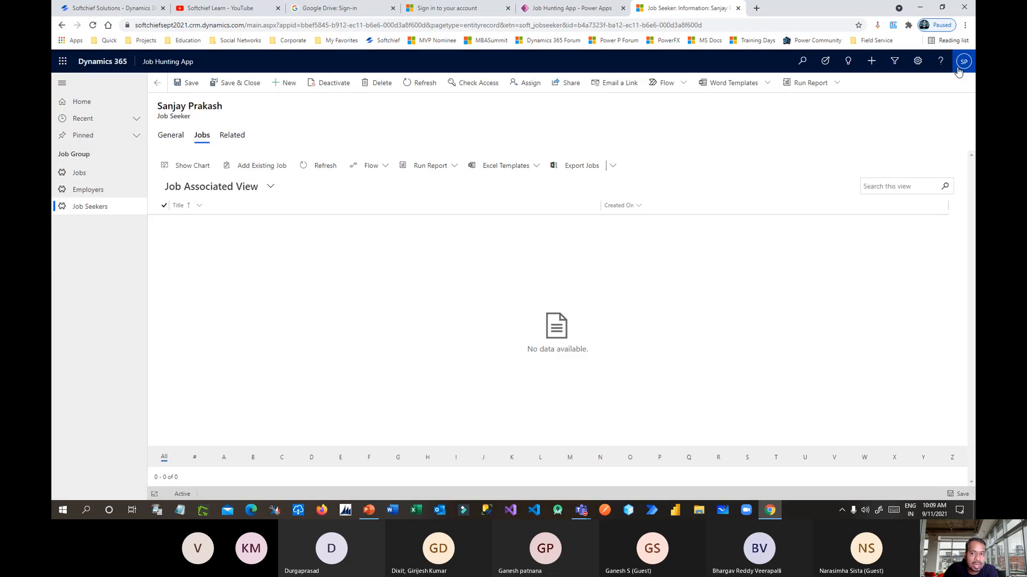
# Open Accenture Ltd.'s related Jobs and start a new job for it.
pyautogui.click(102, 176)
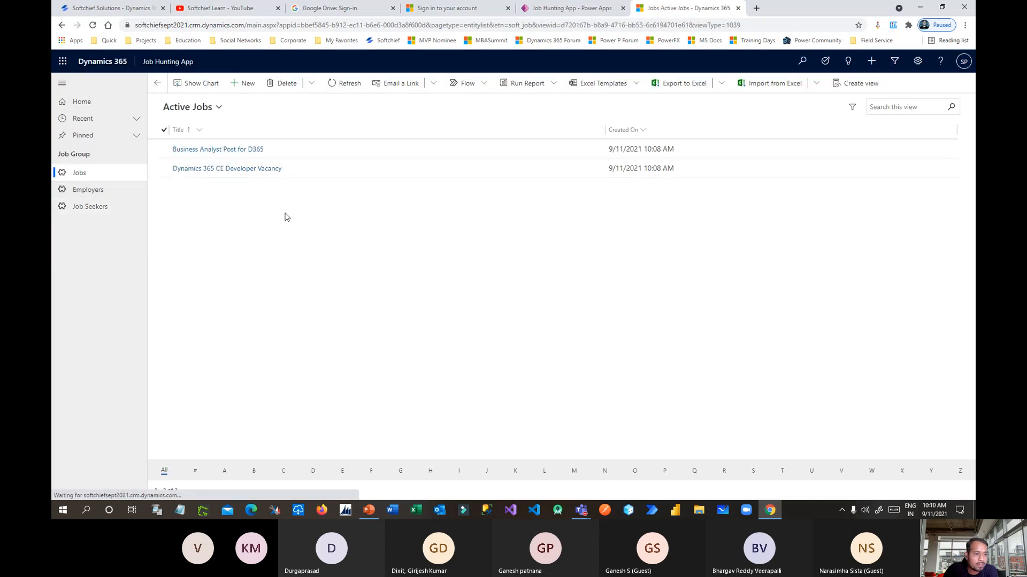
pyautogui.click(95, 190)
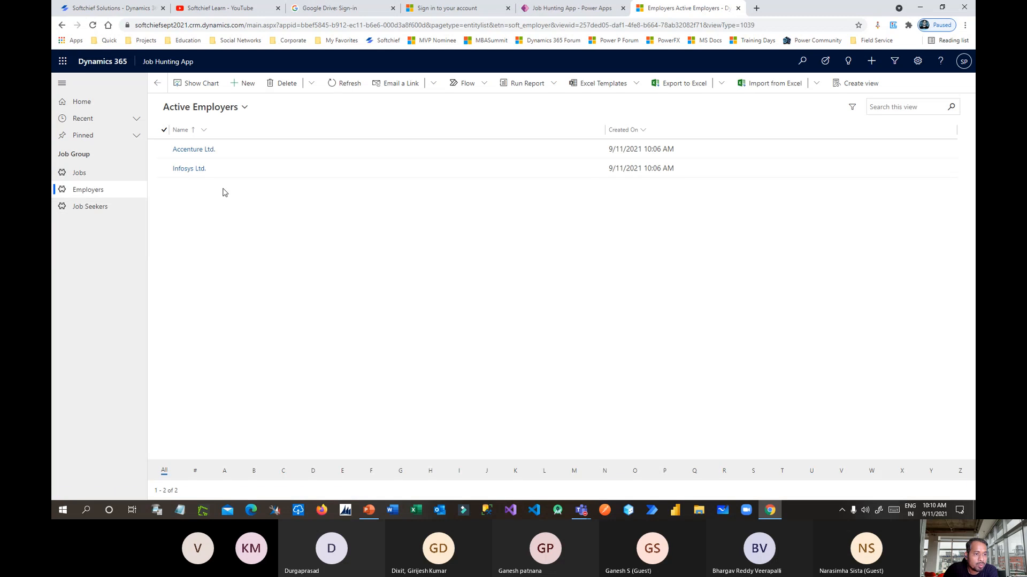
pyautogui.click(202, 150)
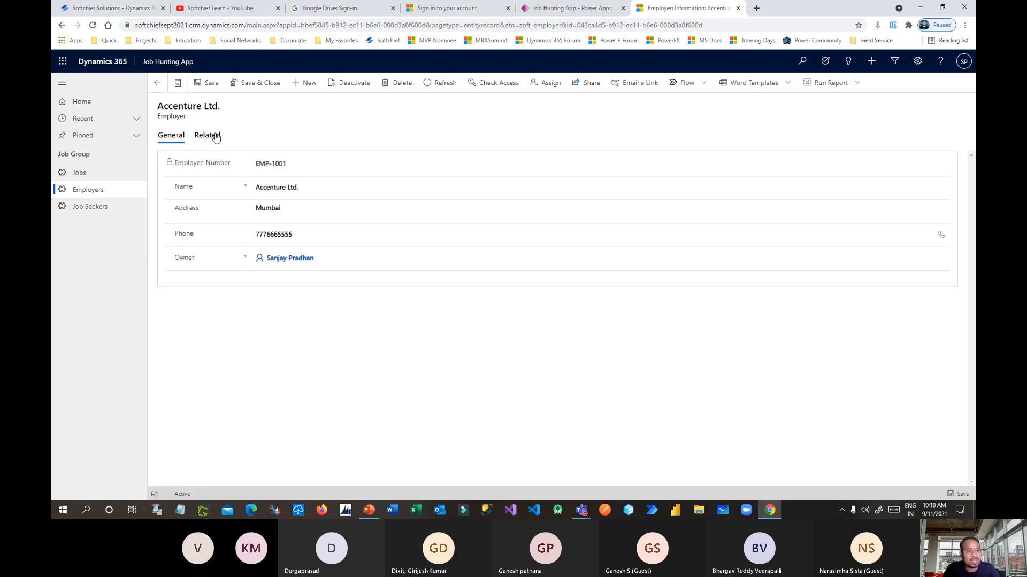
pyautogui.click(216, 136)
pyautogui.click(229, 197)
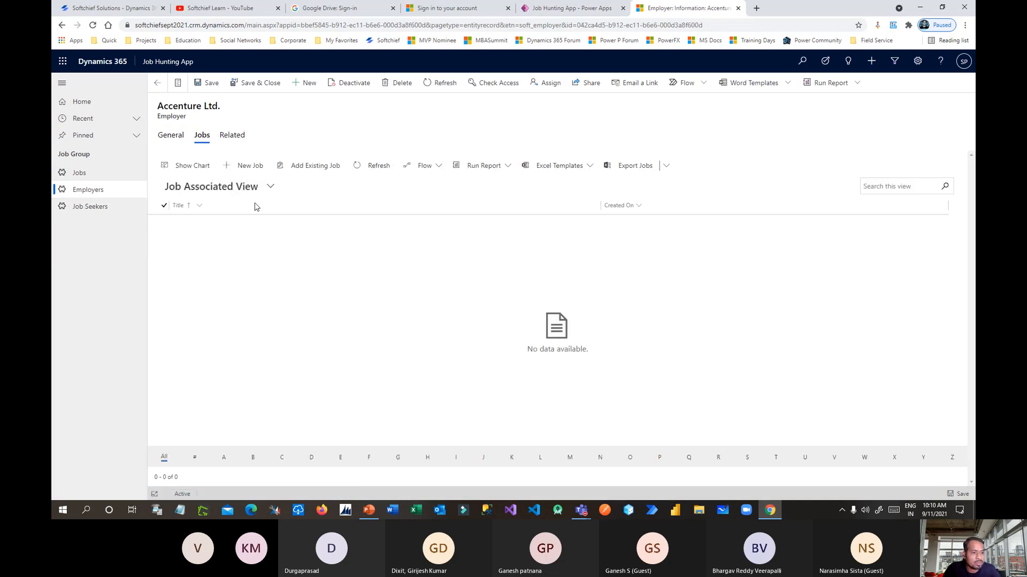
pyautogui.click(249, 166)
# Title the job 'Solution Architect for Dynamics 365', fixing the misspelled words.
pyautogui.click(351, 155)
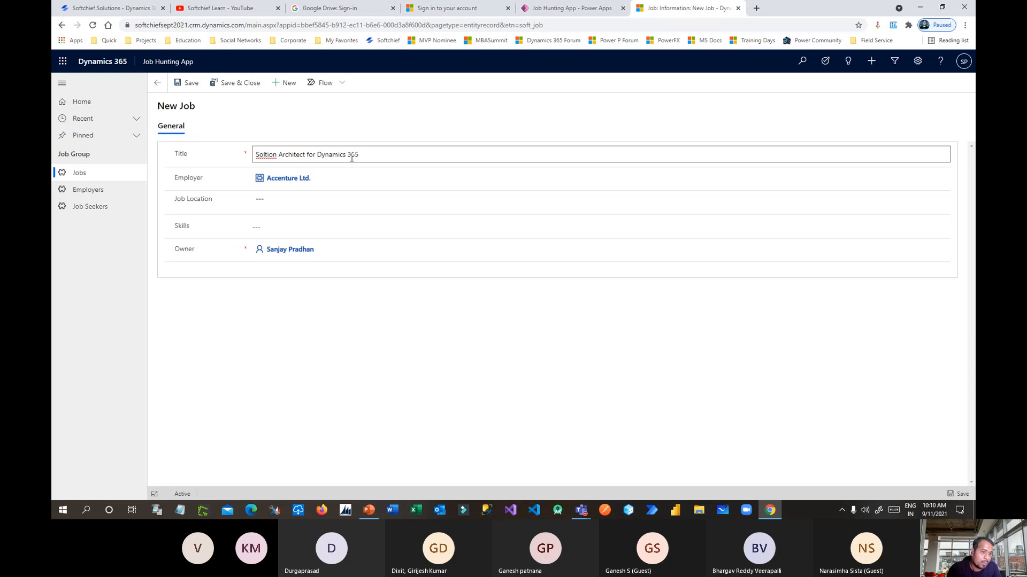
pyautogui.rightClick(270, 156)
pyautogui.click(294, 165)
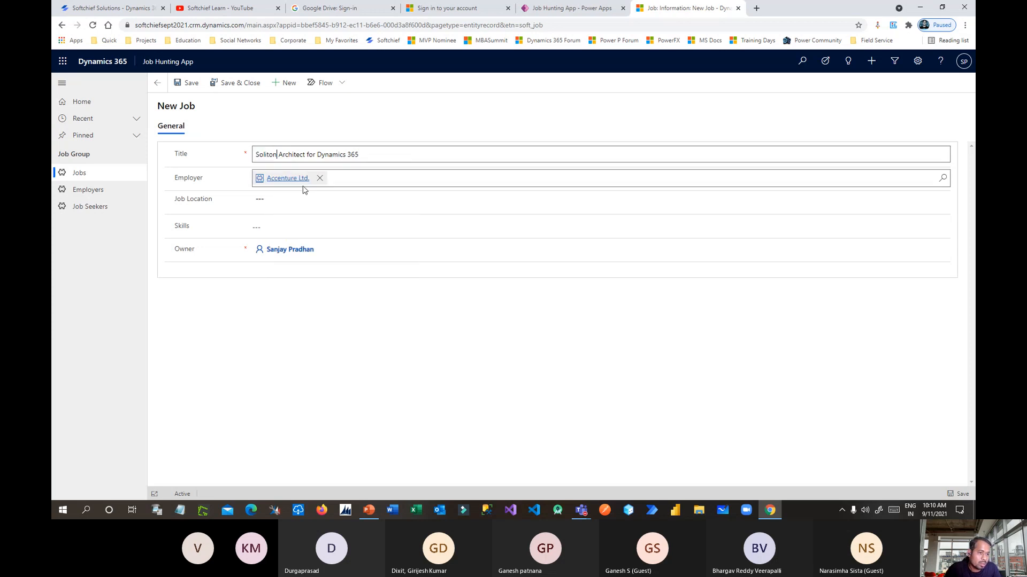
pyautogui.doubleClick(261, 155)
pyautogui.write('Solution')
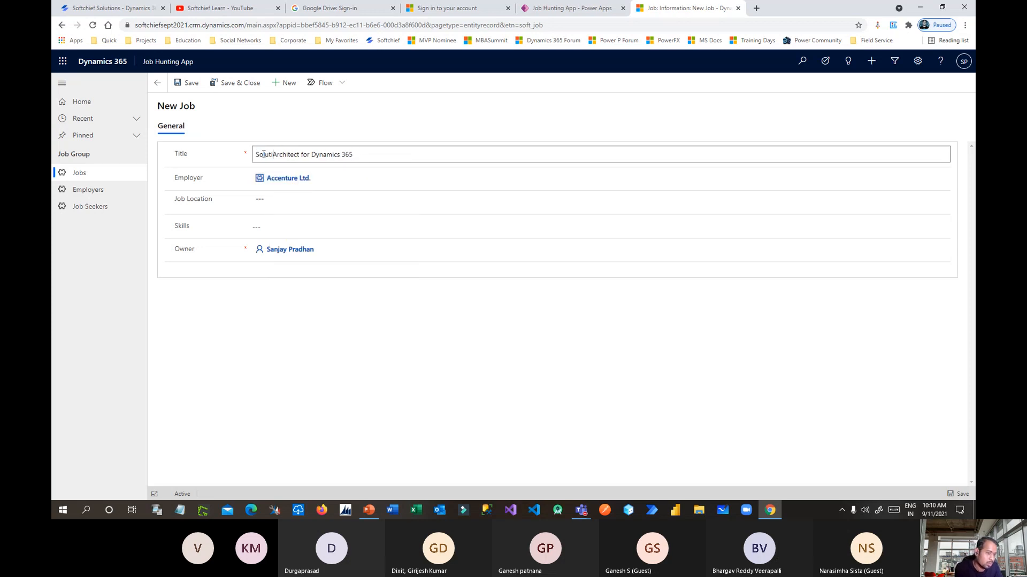
# Set location US, tick HTML and Dynamics 365 skills, then save & close the job.
pyautogui.click(281, 201)
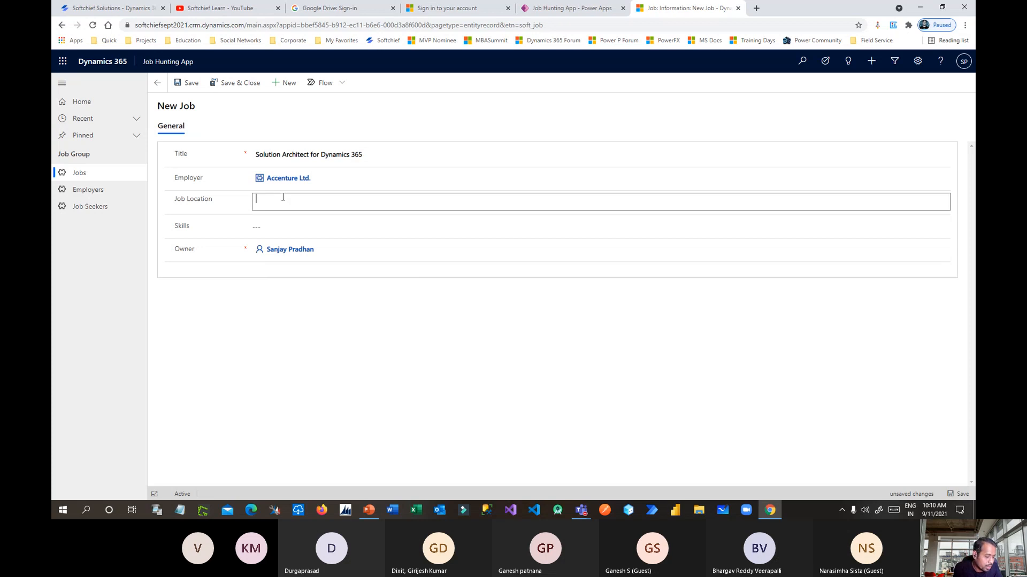
pyautogui.click(296, 223)
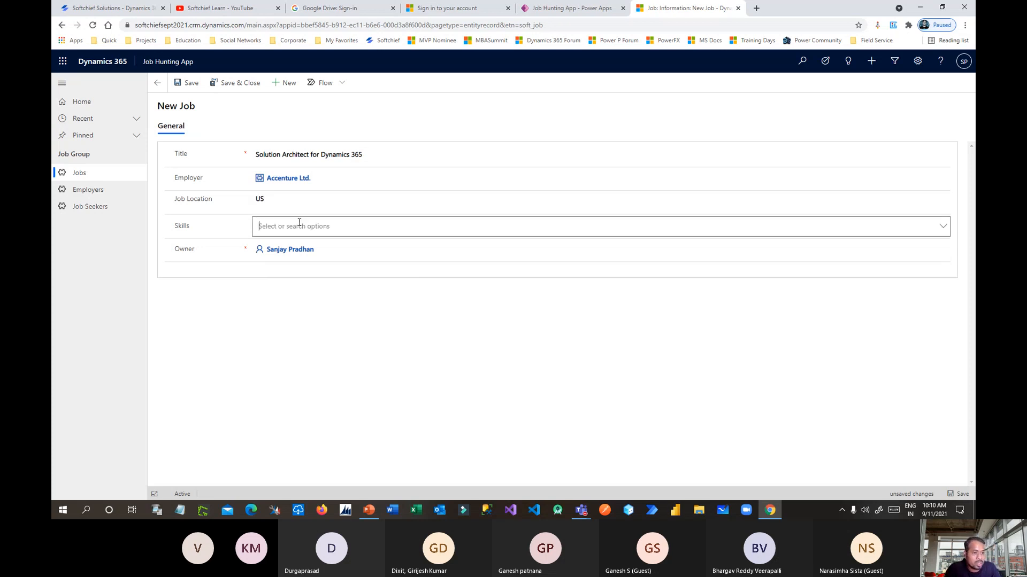
pyautogui.click(939, 228)
pyautogui.click(282, 271)
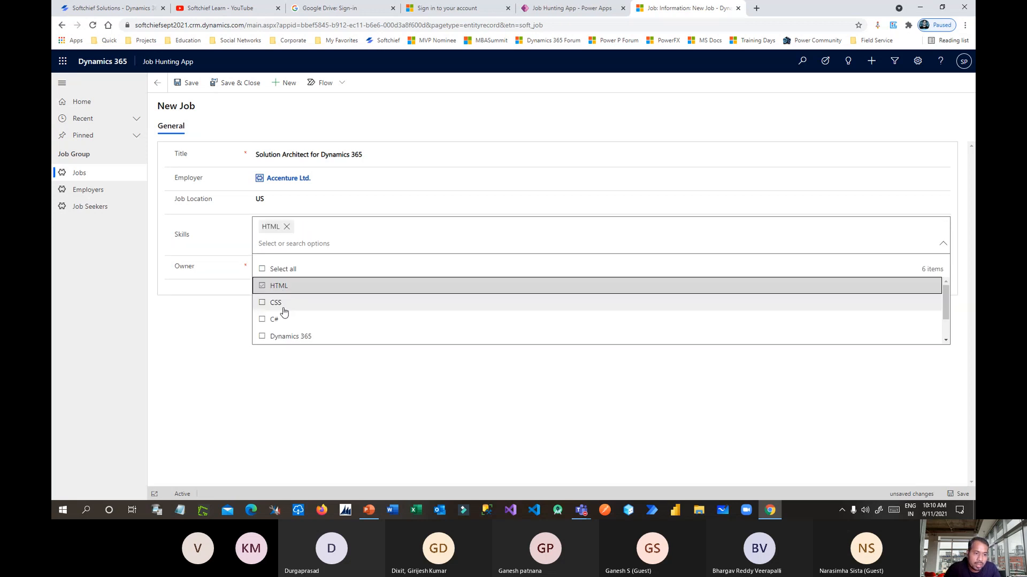
pyautogui.click(278, 340)
pyautogui.click(573, 391)
pyautogui.click(224, 83)
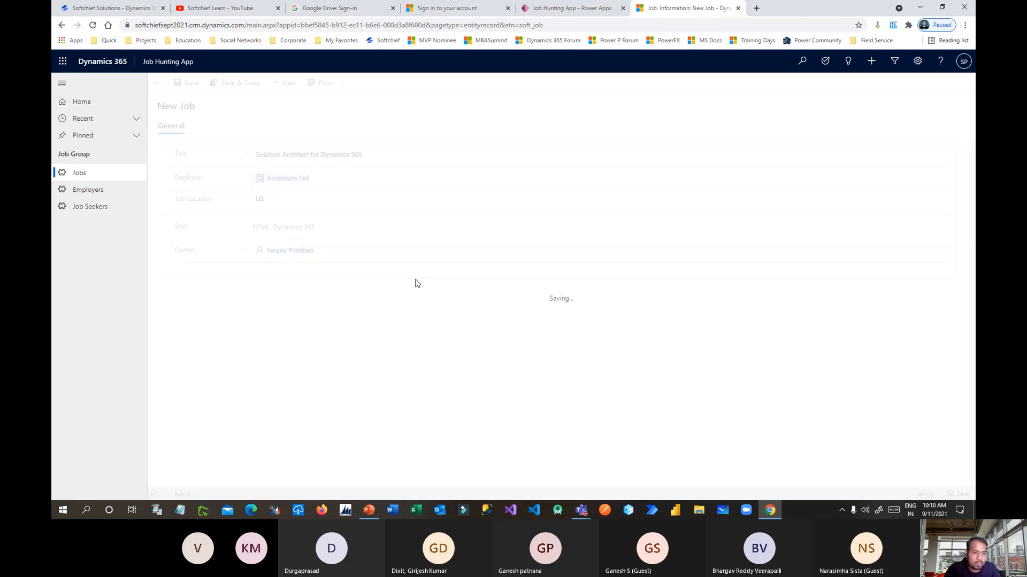
# From the job seeker's Related Jobs, add existing jobs Business Analyst Post for D365 and Dynamics 365 CE Developer Vacancy.
pyautogui.click(92, 207)
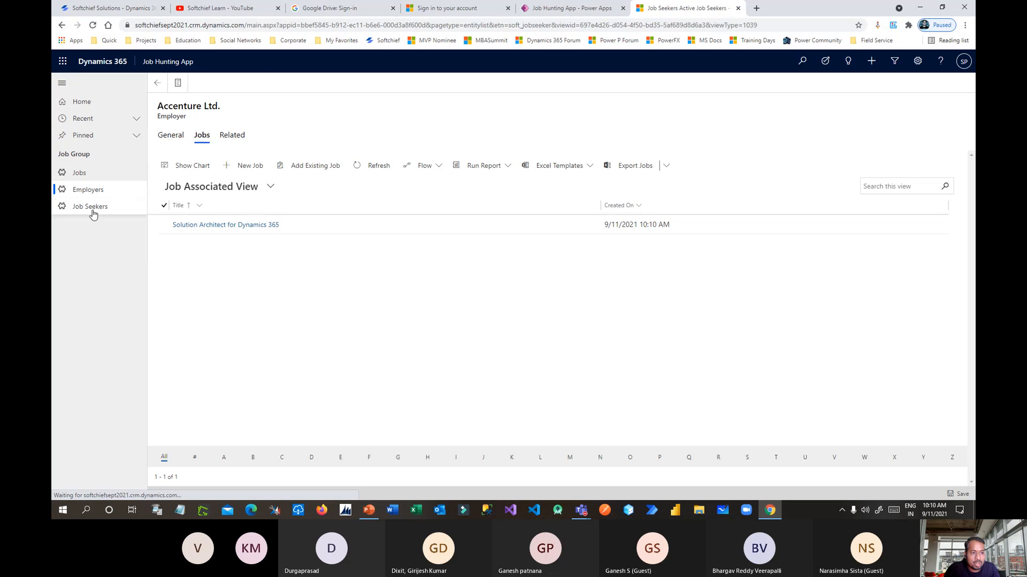
pyautogui.click(208, 150)
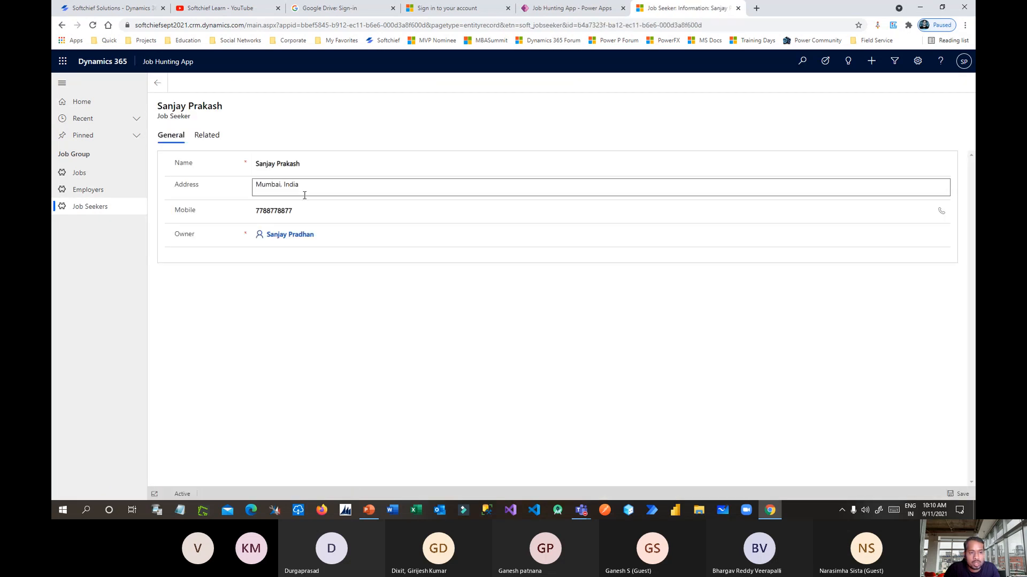
pyautogui.click(203, 137)
pyautogui.click(229, 197)
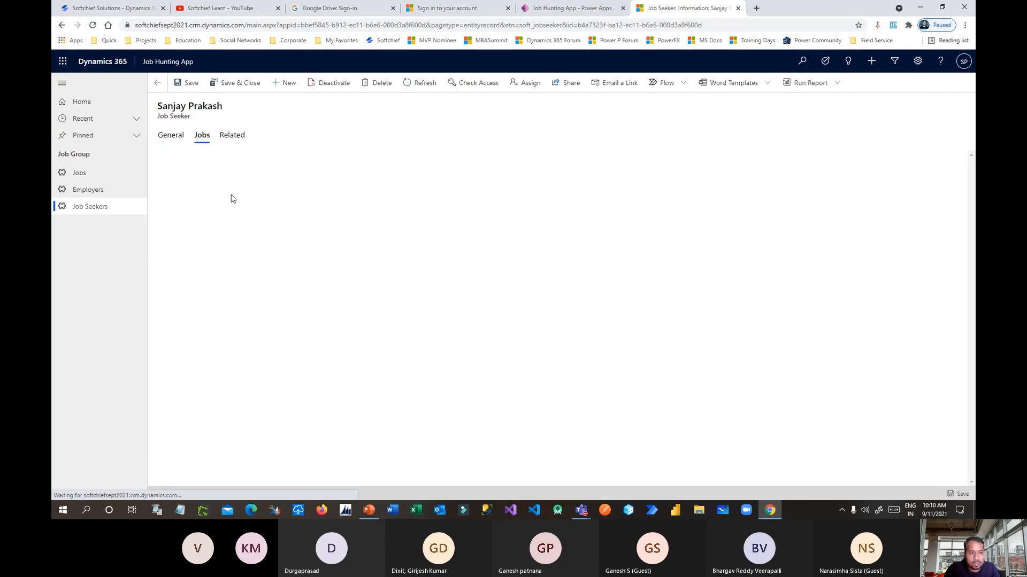
pyautogui.click(255, 167)
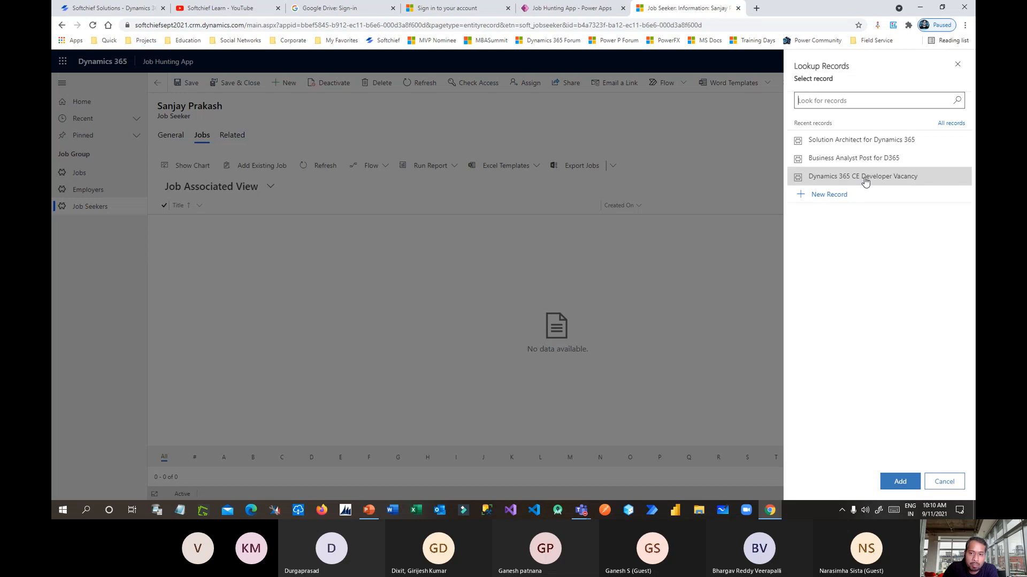
pyautogui.click(858, 161)
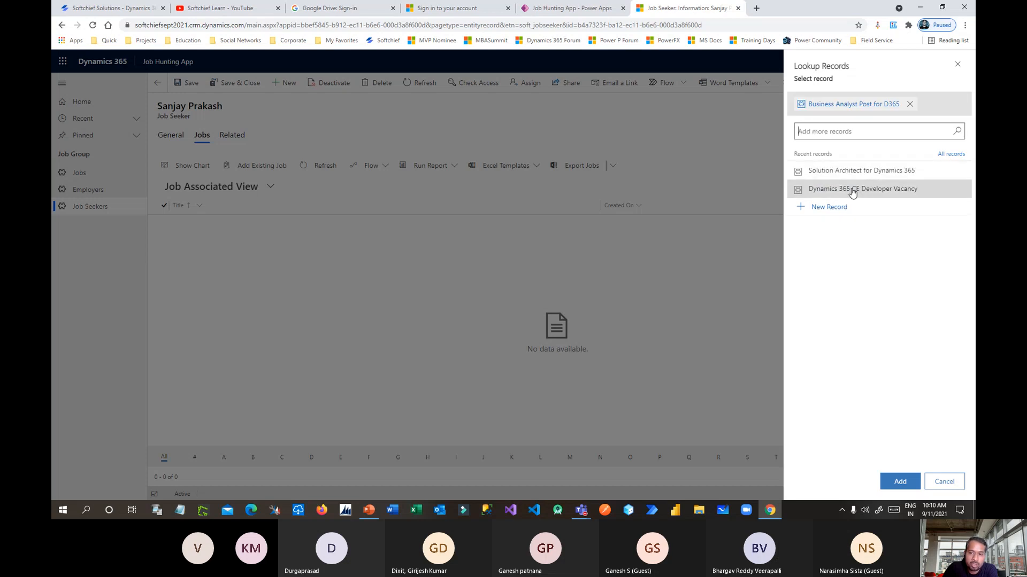
pyautogui.click(856, 193)
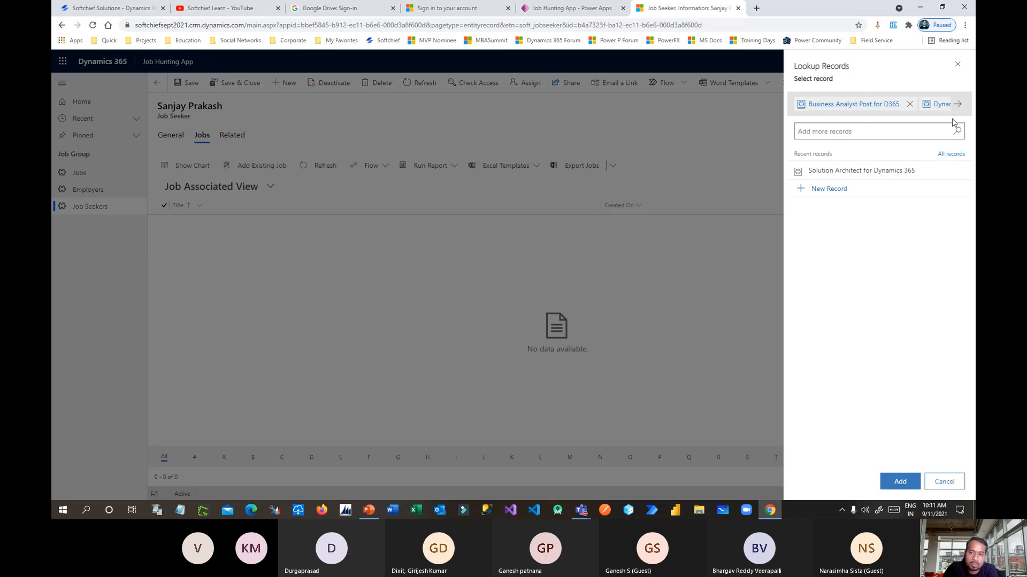
pyautogui.click(902, 482)
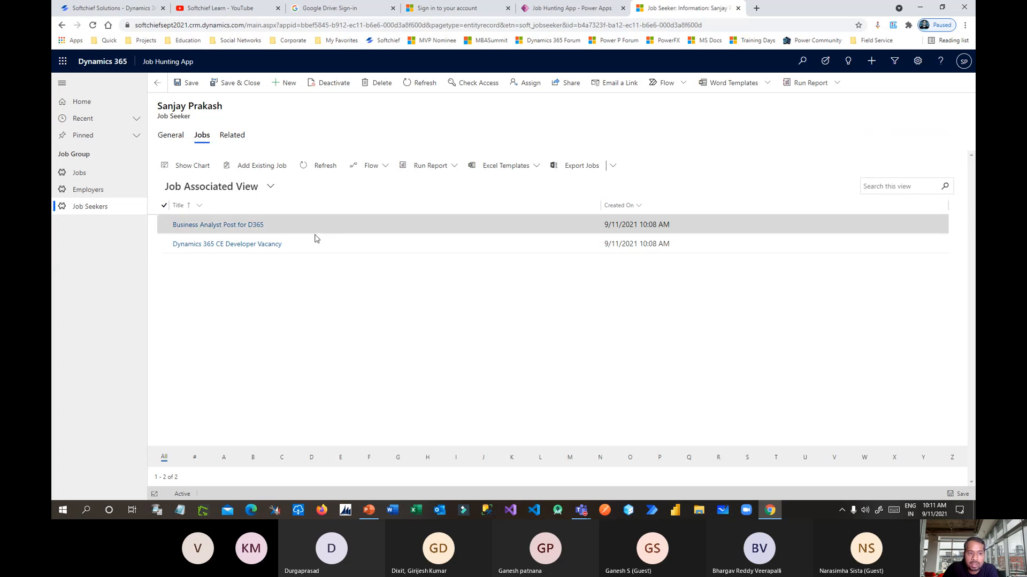
pyautogui.moveTo(162, 106); pyautogui.dragTo(226, 108)
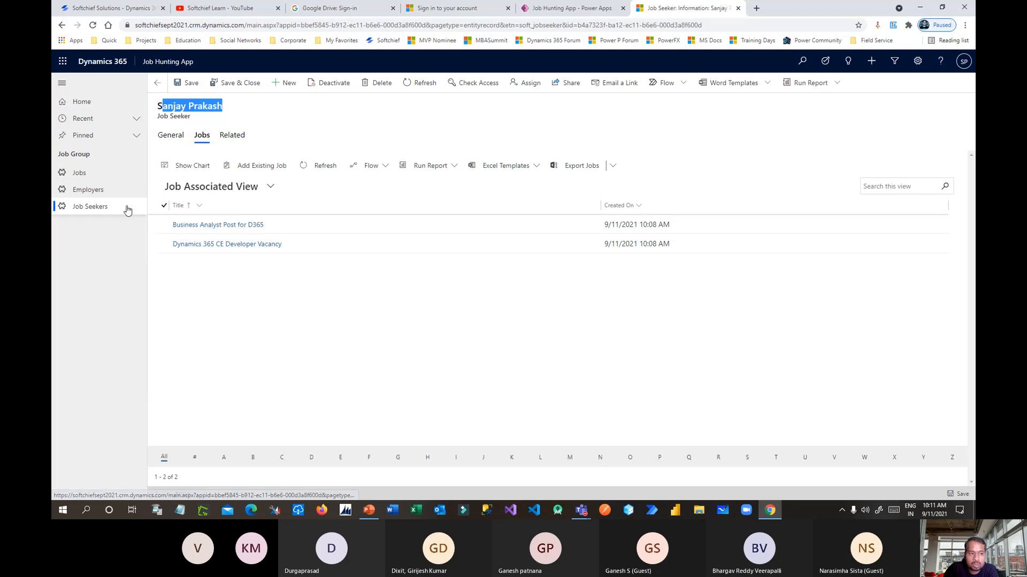
# Check the job seekers linked to Accenture Ltd.'s Solution Architect for Dynamics 365 job.
pyautogui.click(105, 191)
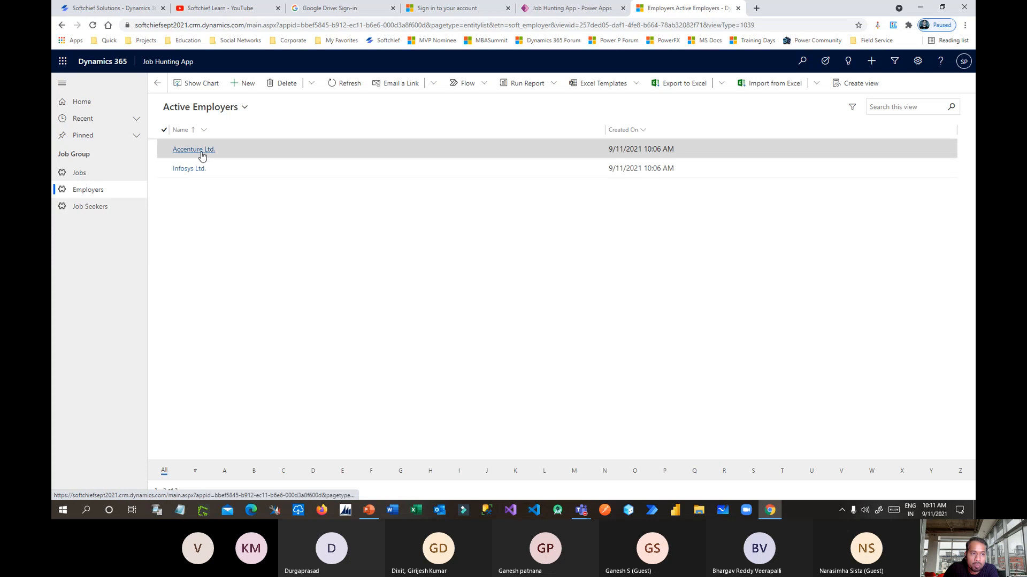
pyautogui.click(201, 150)
pyautogui.click(217, 141)
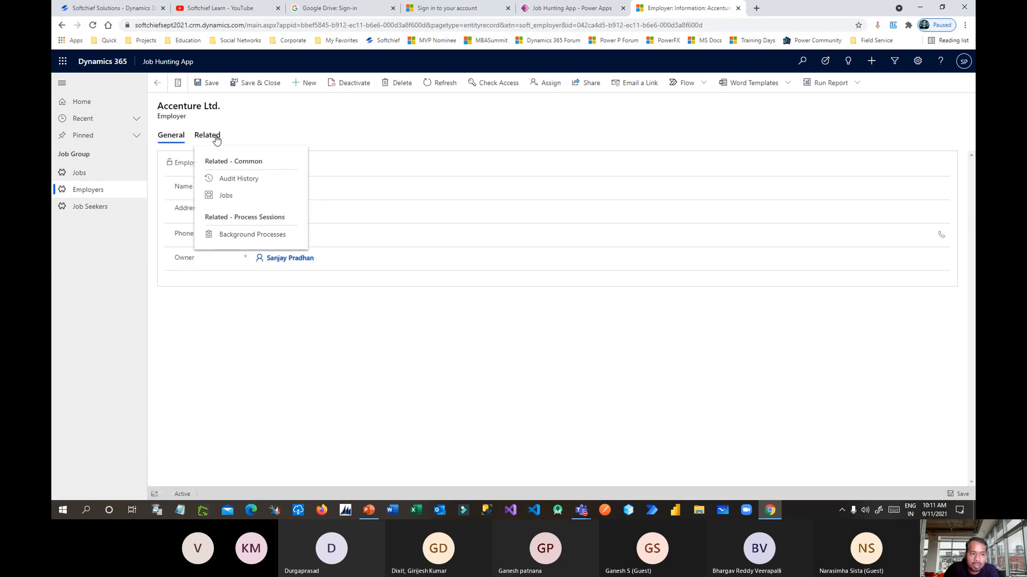
pyautogui.click(227, 199)
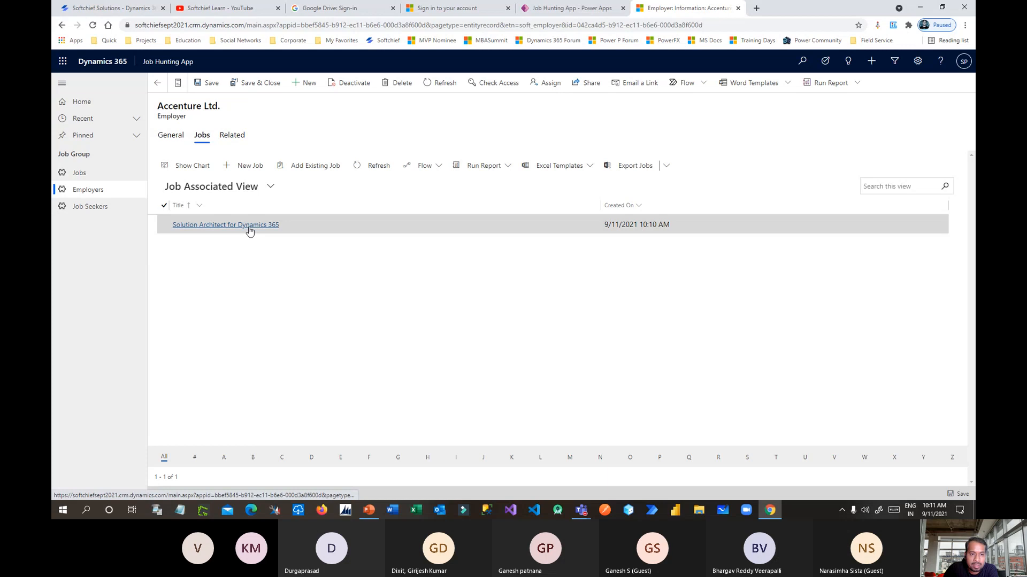
pyautogui.click(250, 229)
pyautogui.click(208, 136)
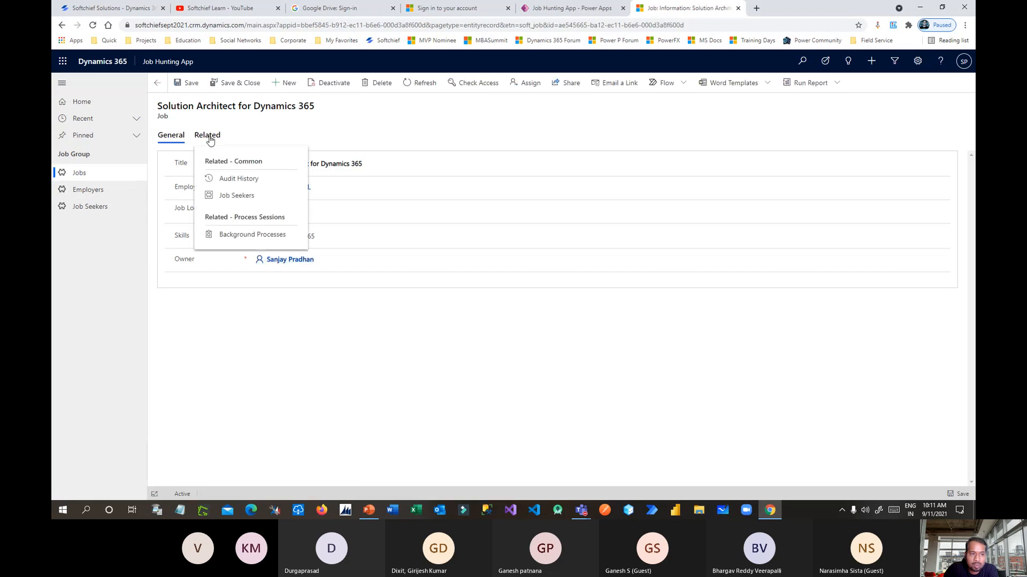
pyautogui.click(238, 195)
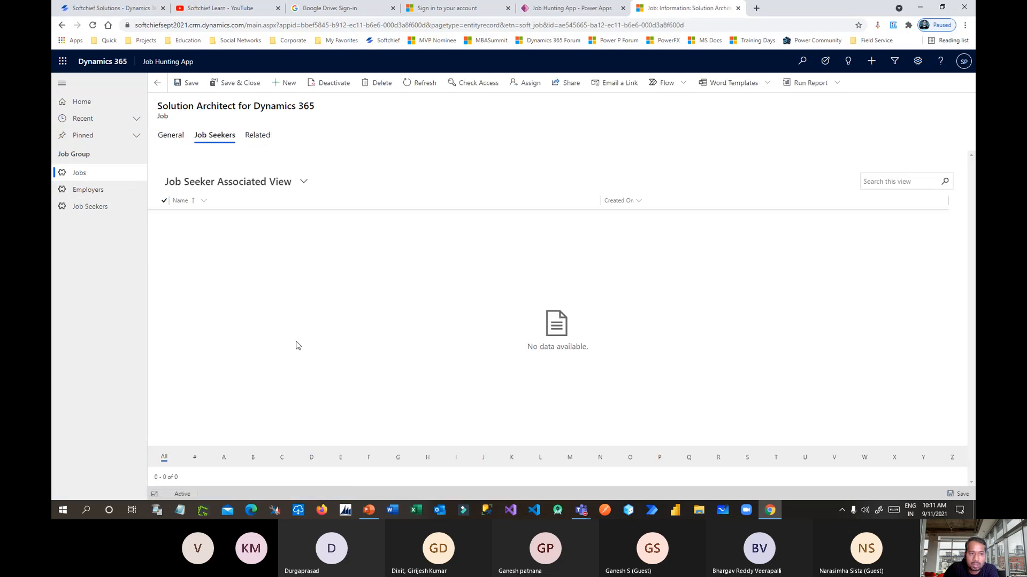
pyautogui.click(288, 193)
pyautogui.click(312, 291)
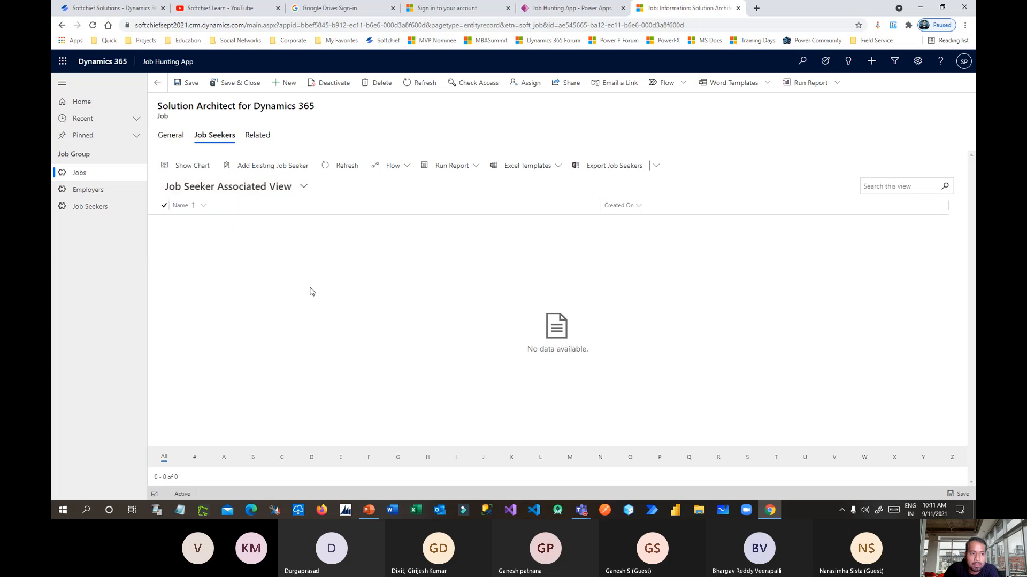
pyautogui.moveTo(177, 106); pyautogui.dragTo(306, 108)
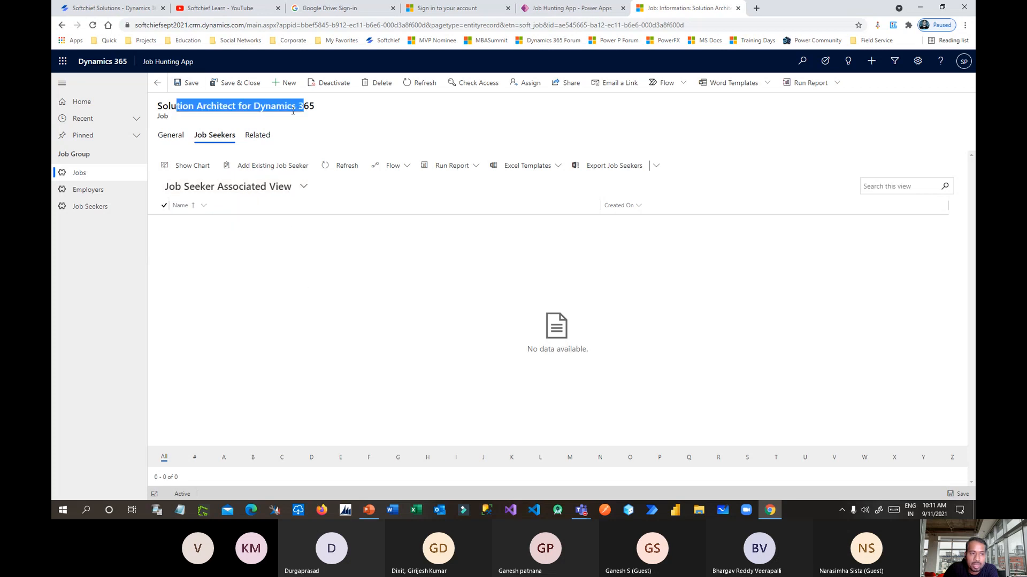
# Show the job seeker linked to Infosys Ltd.'s Dynamics 365 CE Developer Vacancy job, then switch to PowerPoint.
pyautogui.click(157, 84)
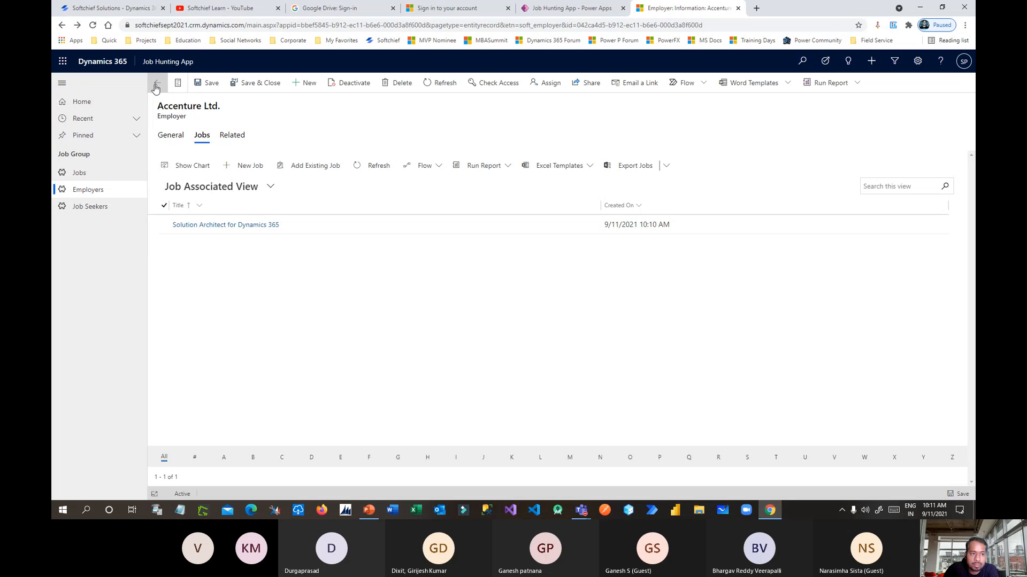
pyautogui.click(157, 84)
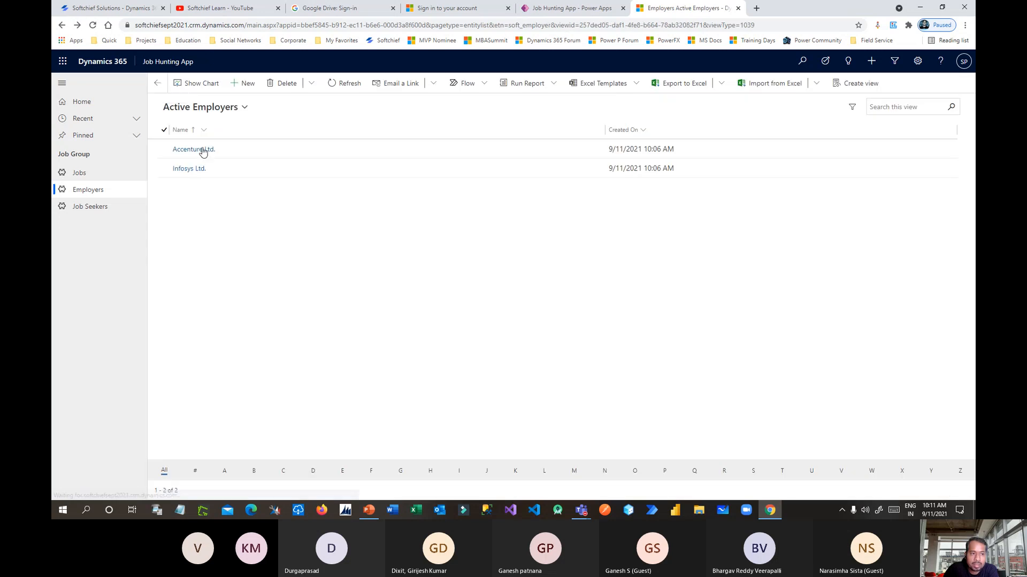
pyautogui.click(192, 169)
pyautogui.click(212, 135)
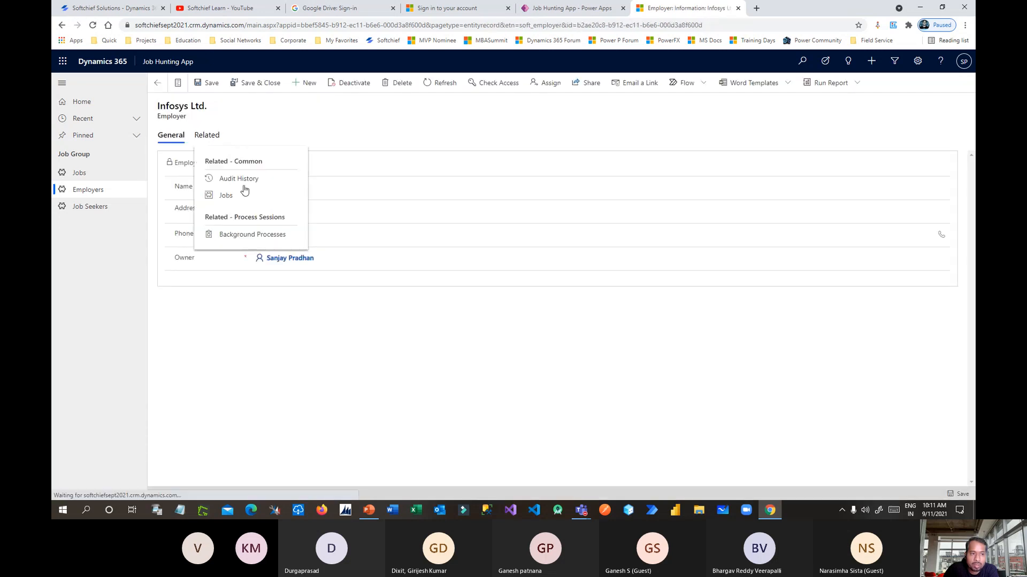
pyautogui.click(239, 196)
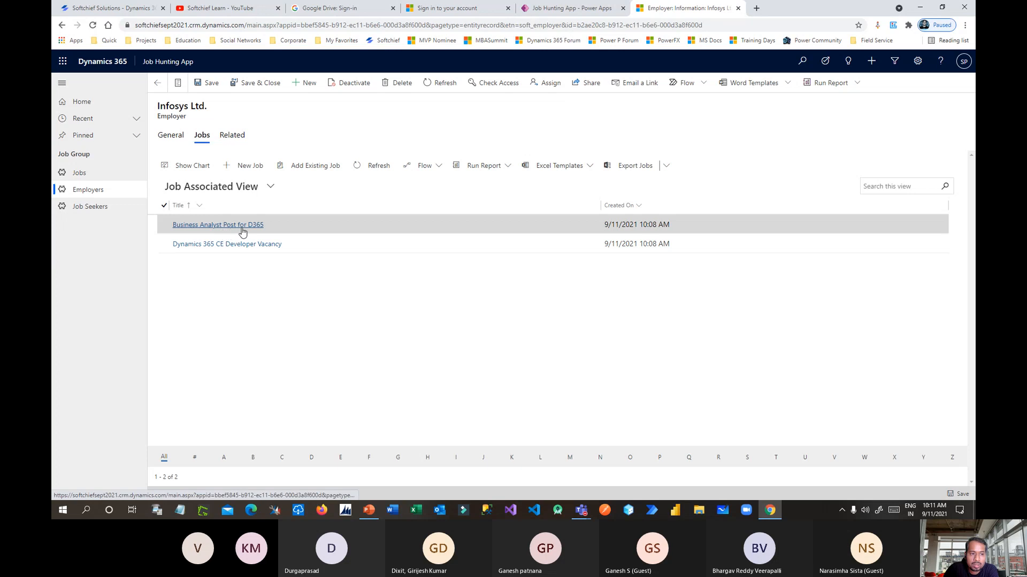
pyautogui.click(249, 245)
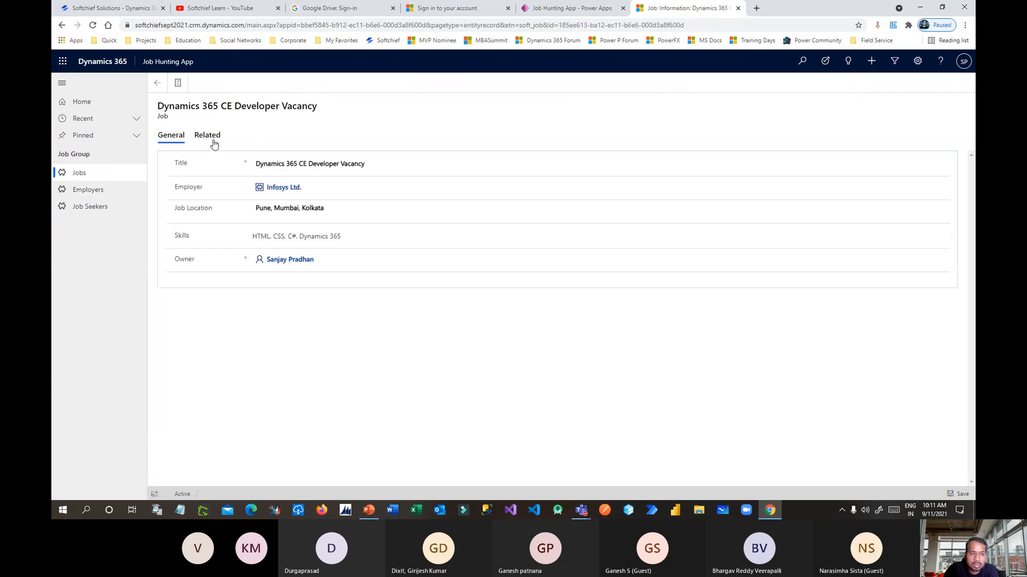
pyautogui.click(214, 143)
pyautogui.click(241, 200)
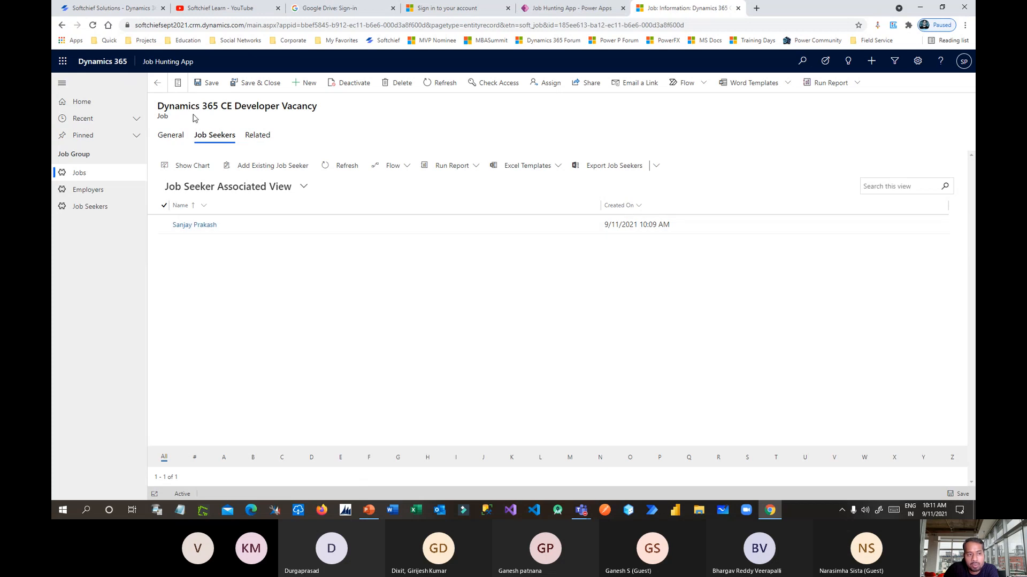
pyautogui.moveTo(189, 107); pyautogui.dragTo(308, 101)
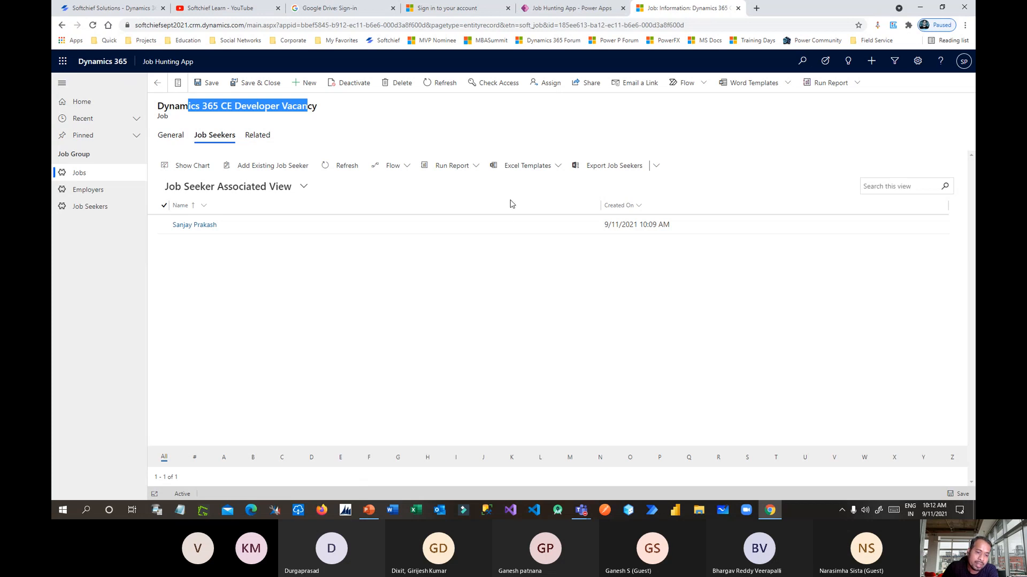
pyautogui.hotkey('alt', 'Tab')
pyautogui.press('Tab')
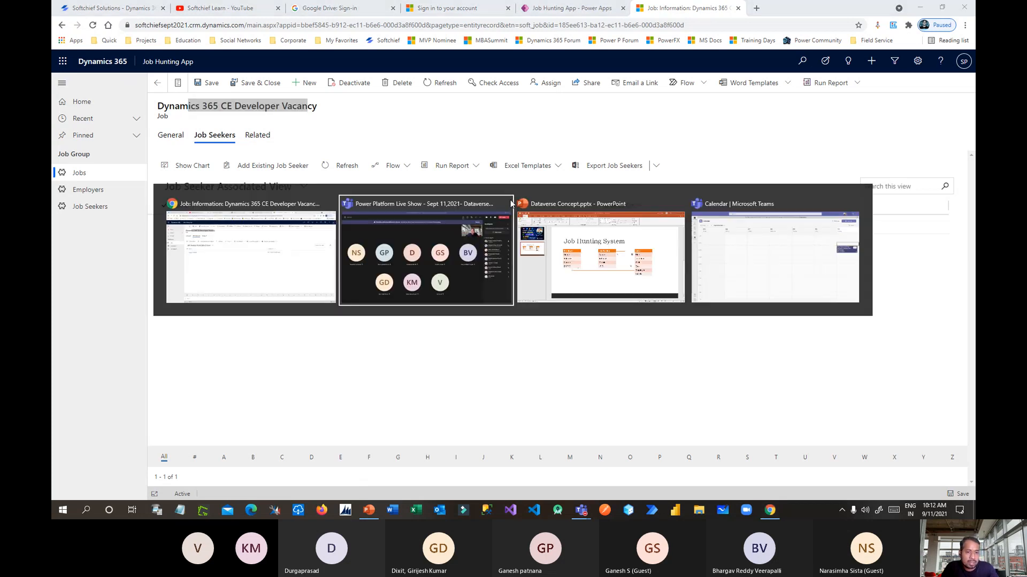